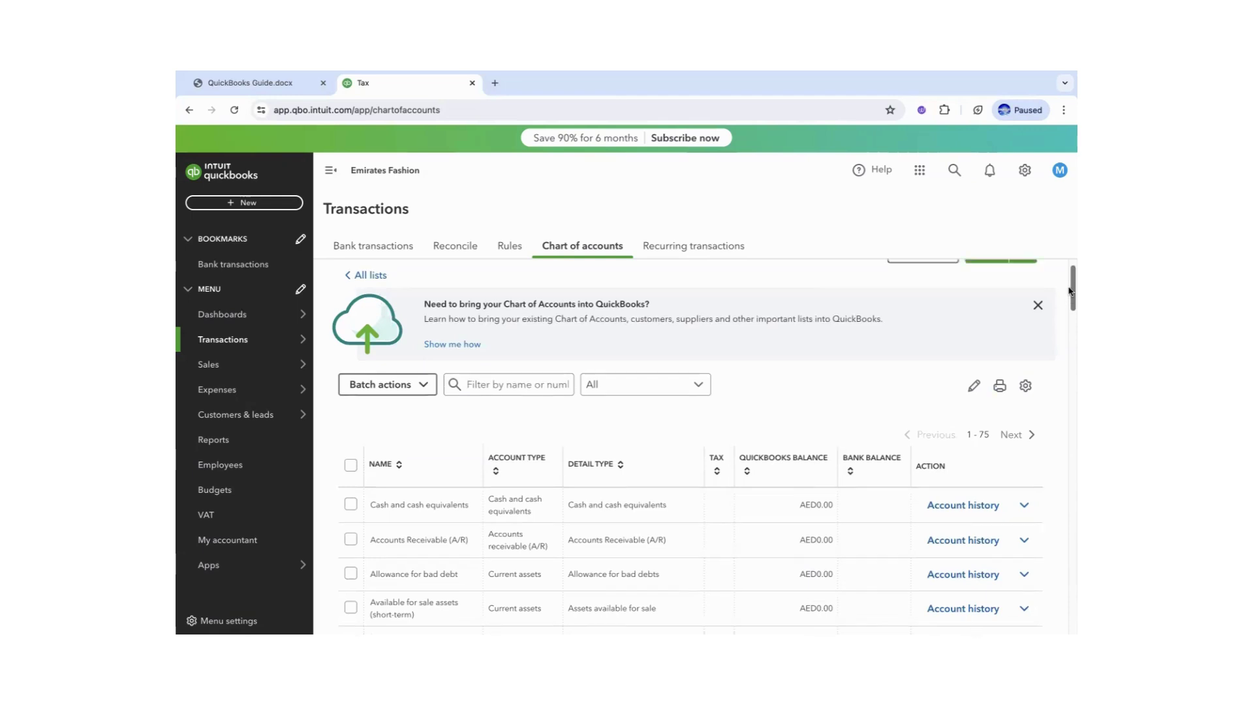
# Switch to the QuickBooks Guide document and examine the June 1, 2024 owner deposit transaction and its VAT treatment.
pyautogui.moveTo(1069, 297); pyautogui.dragTo(1069, 287)
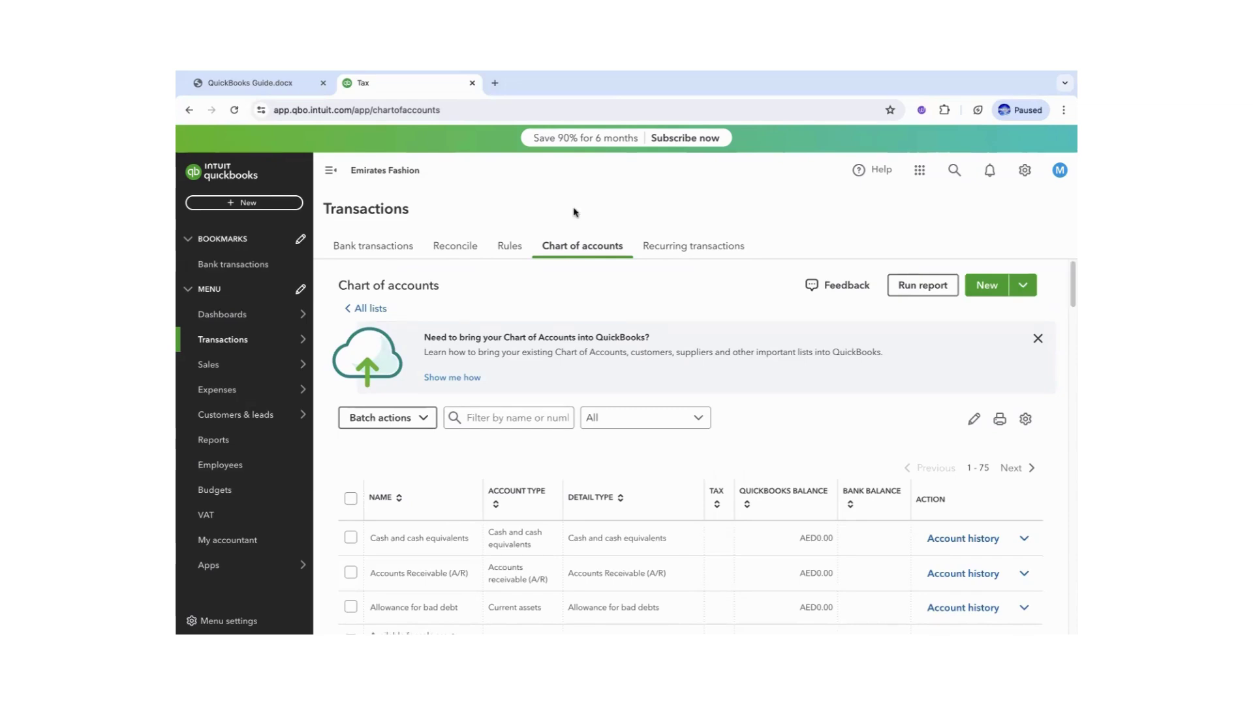
pyautogui.click(271, 84)
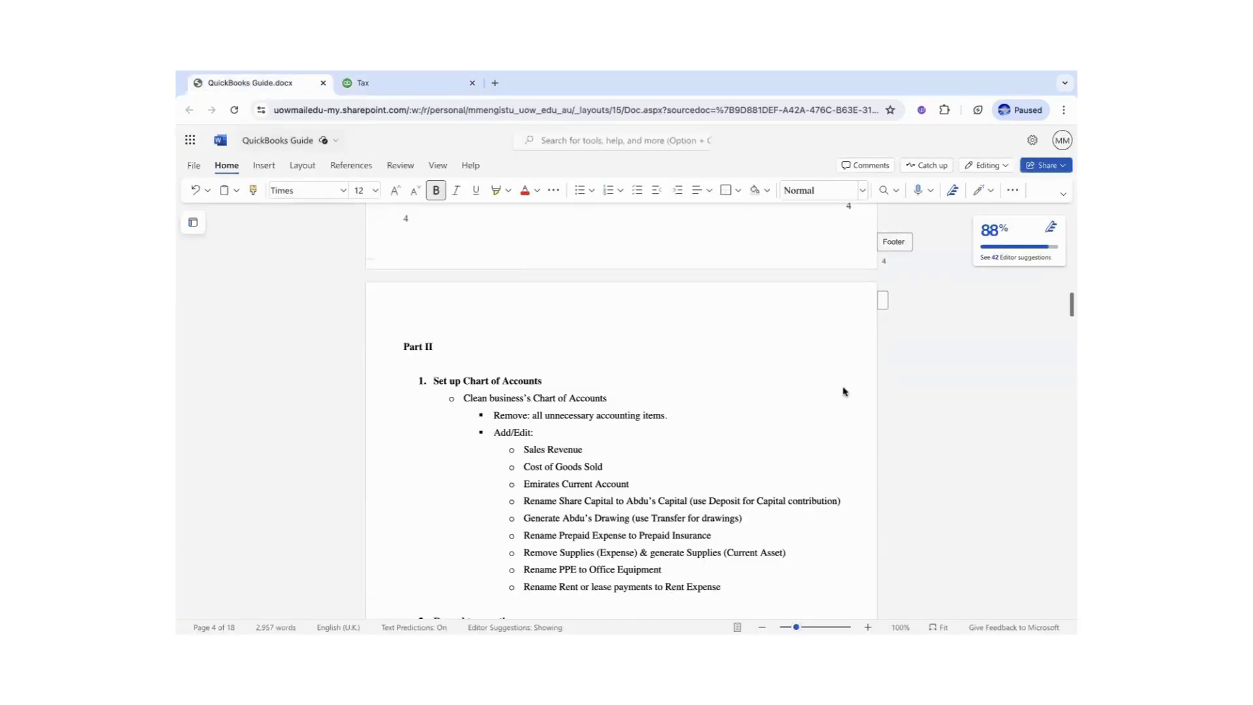
pyautogui.moveTo(1070, 311); pyautogui.dragTo(1070, 323)
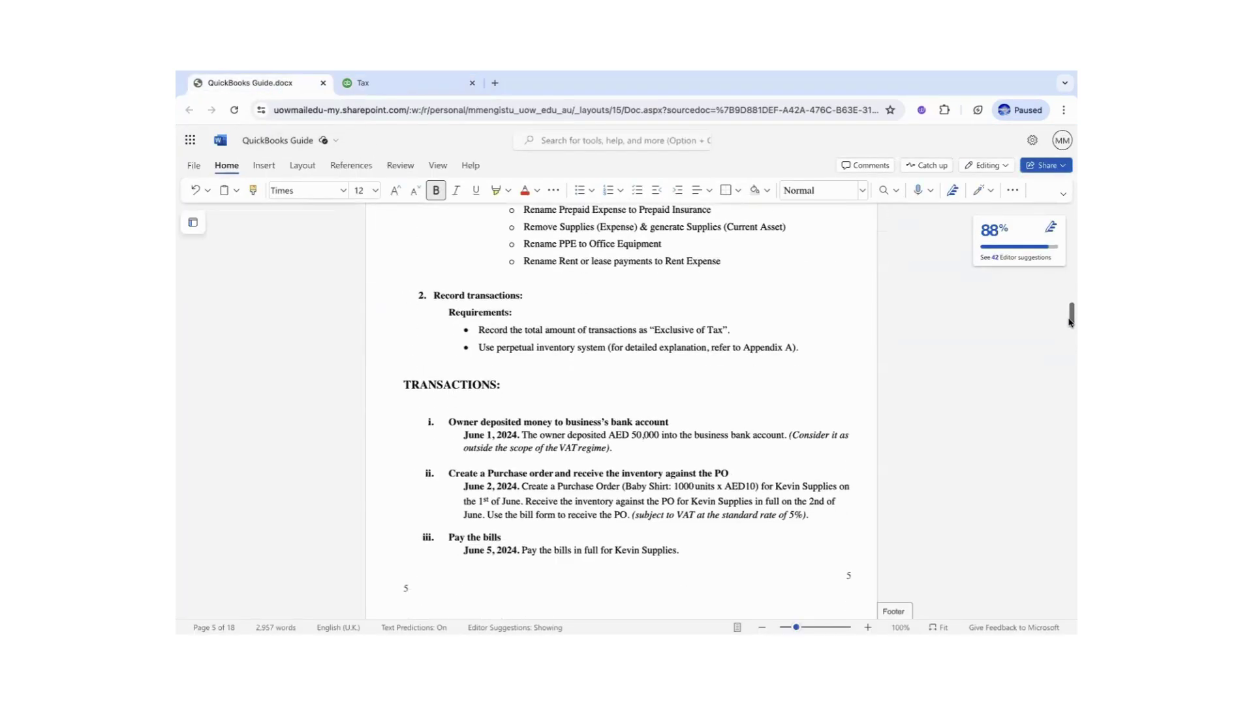
pyautogui.moveTo(620, 448); pyautogui.dragTo(463, 435)
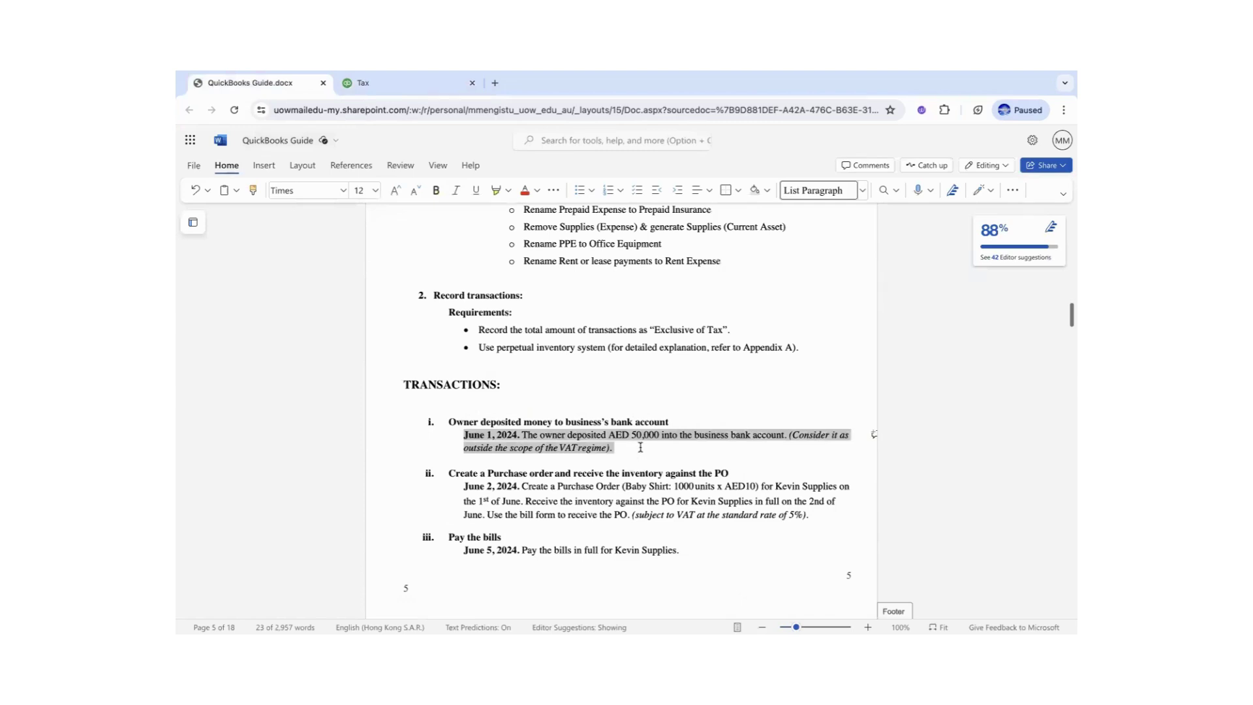
pyautogui.click(594, 434)
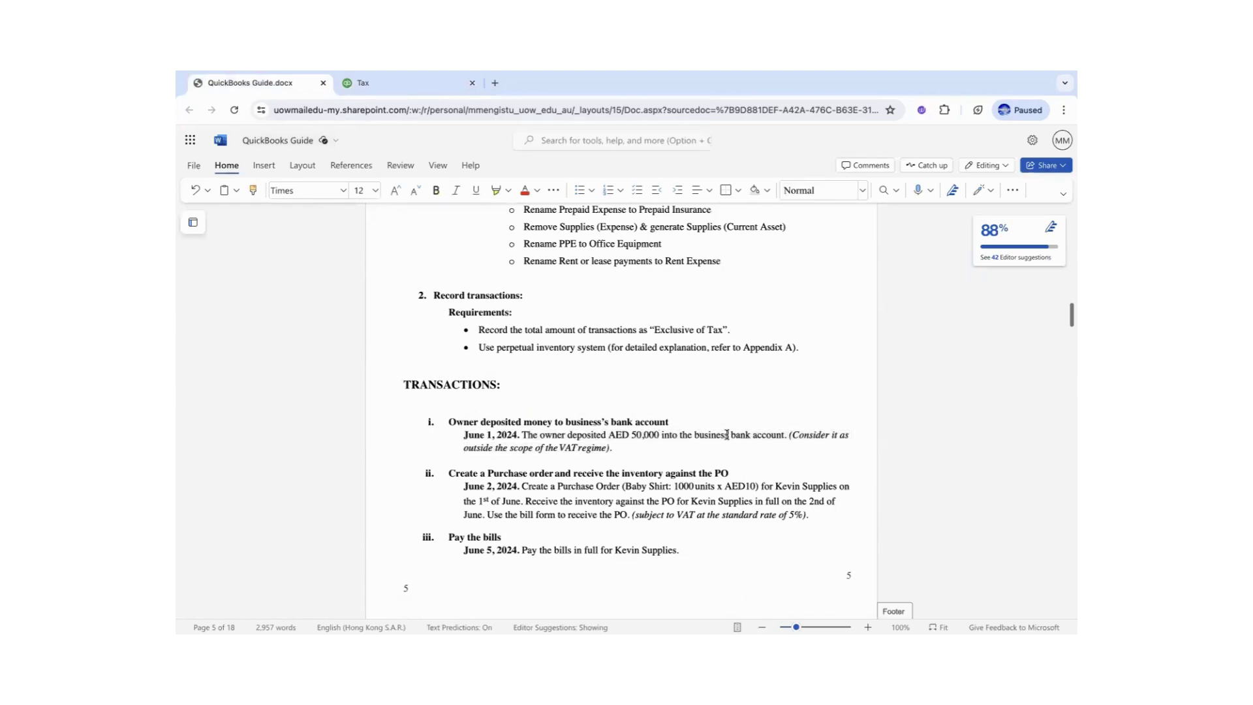
pyautogui.click(621, 449)
# Examine the Jun 1 debit and credit lines and the VAT notes in the guide's Journal Entries table.
pyautogui.moveTo(1071, 313); pyautogui.dragTo(1065, 369)
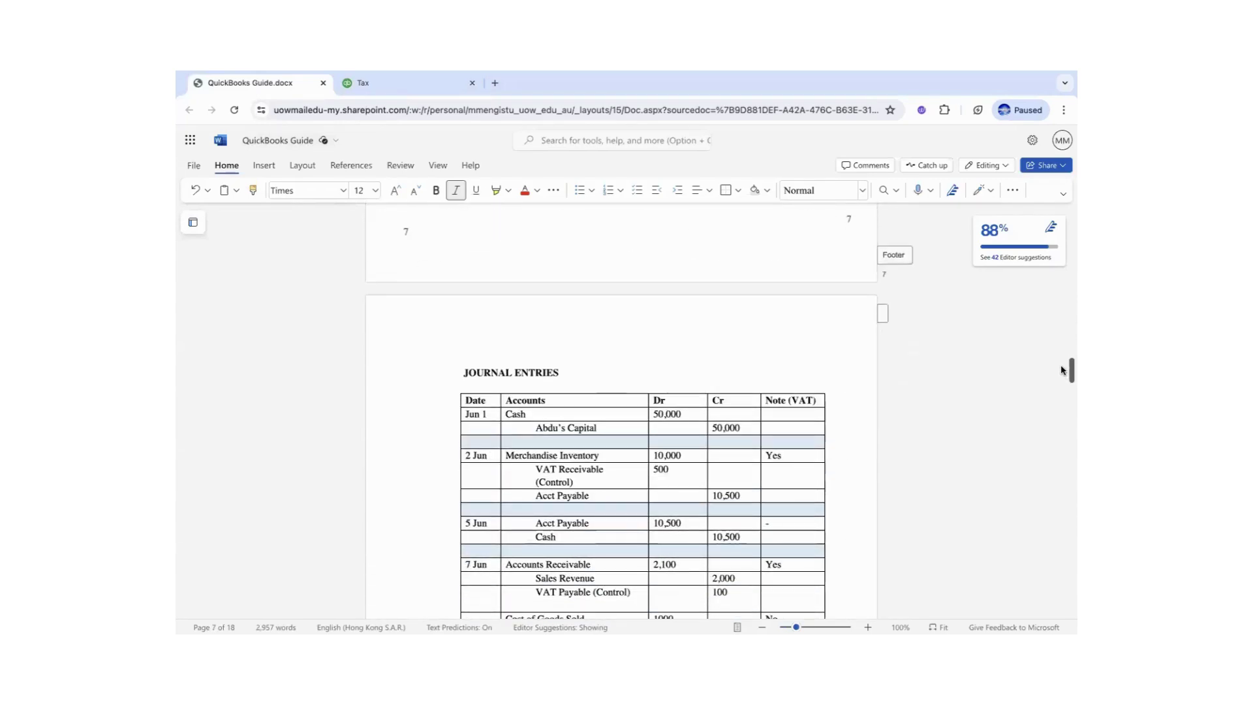
pyautogui.click(691, 413)
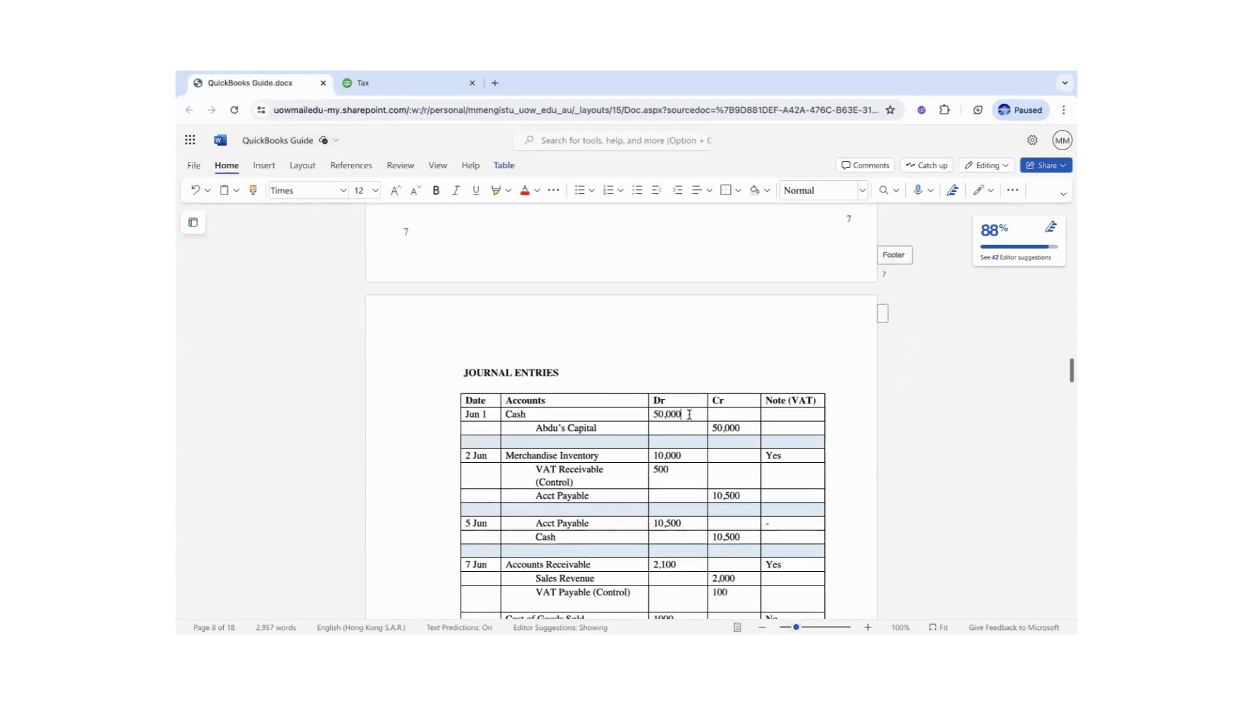
pyautogui.click(741, 427)
pyautogui.moveTo(1071, 370)
pyautogui.mouseDown()
pyautogui.moveTo(1070, 310)
pyautogui.moveTo(1070, 379)
pyautogui.mouseUp()
pyautogui.scroll(-1, 520, 507)
pyautogui.click(520, 506)
pyautogui.click(734, 455)
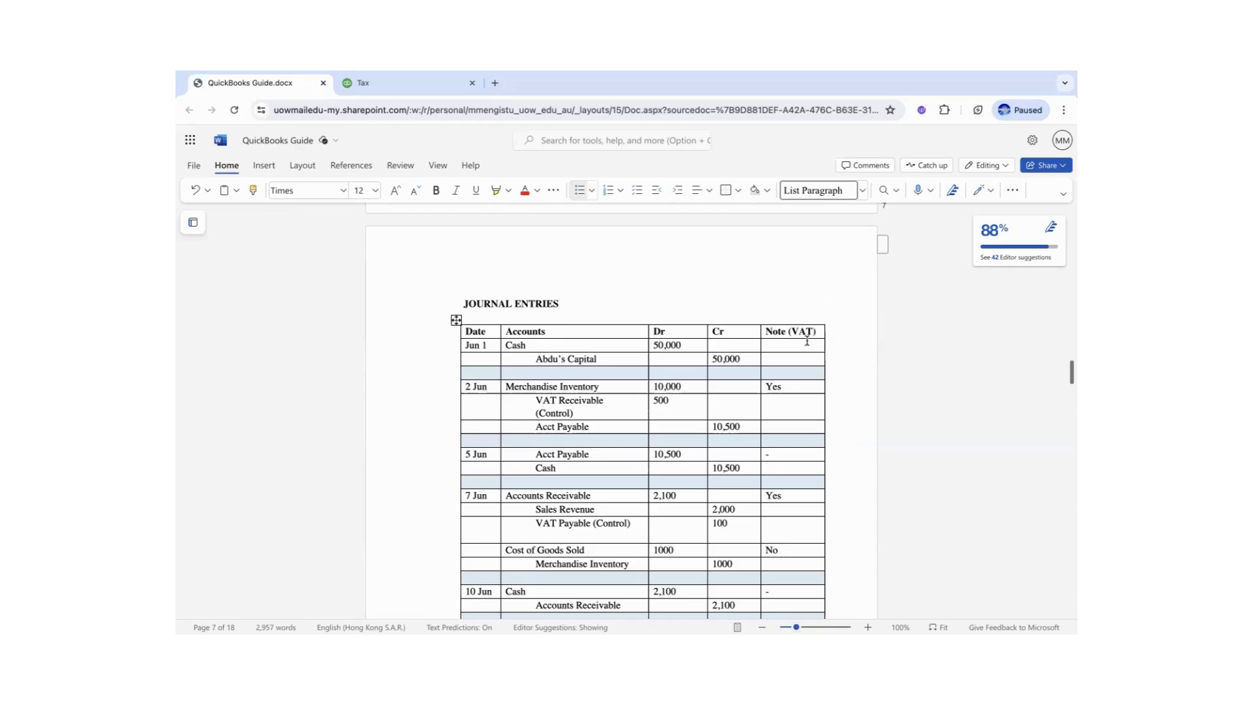
# Review the guide's Adjusting Entries table, including the insurance, supplies, depreciation and interest expense lines.
pyautogui.moveTo(1070, 372); pyautogui.dragTo(1070, 400)
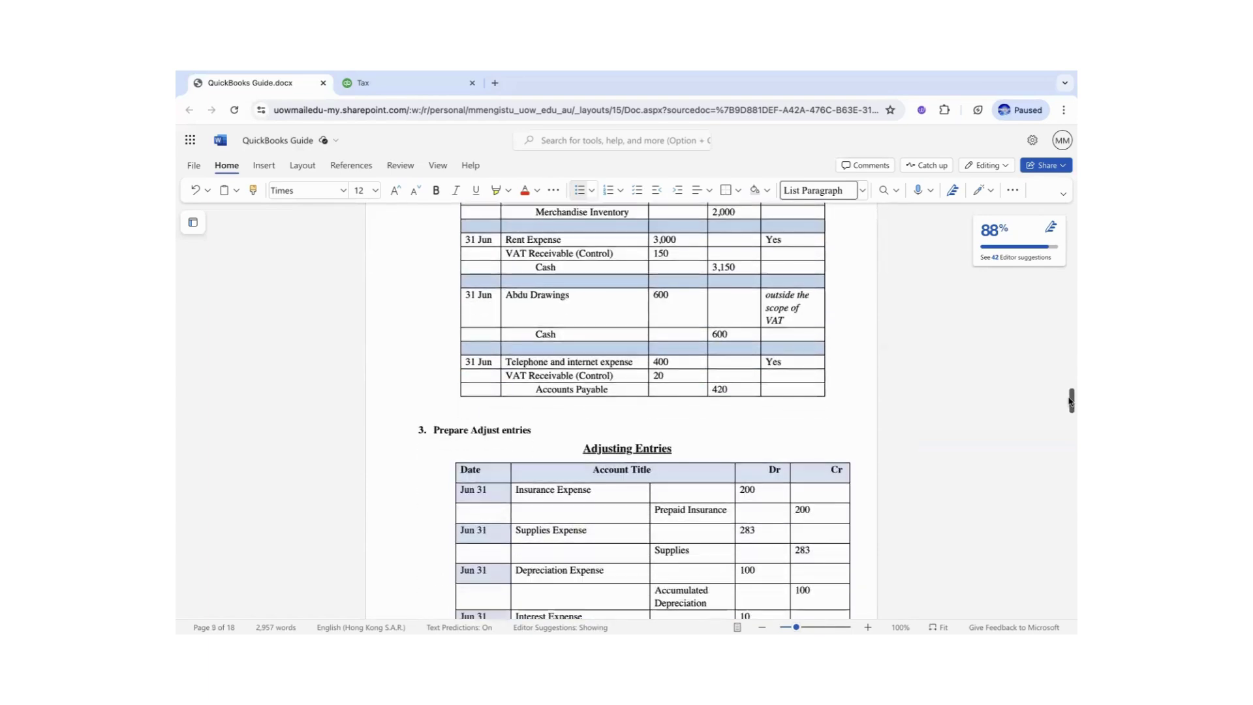
pyautogui.click(691, 446)
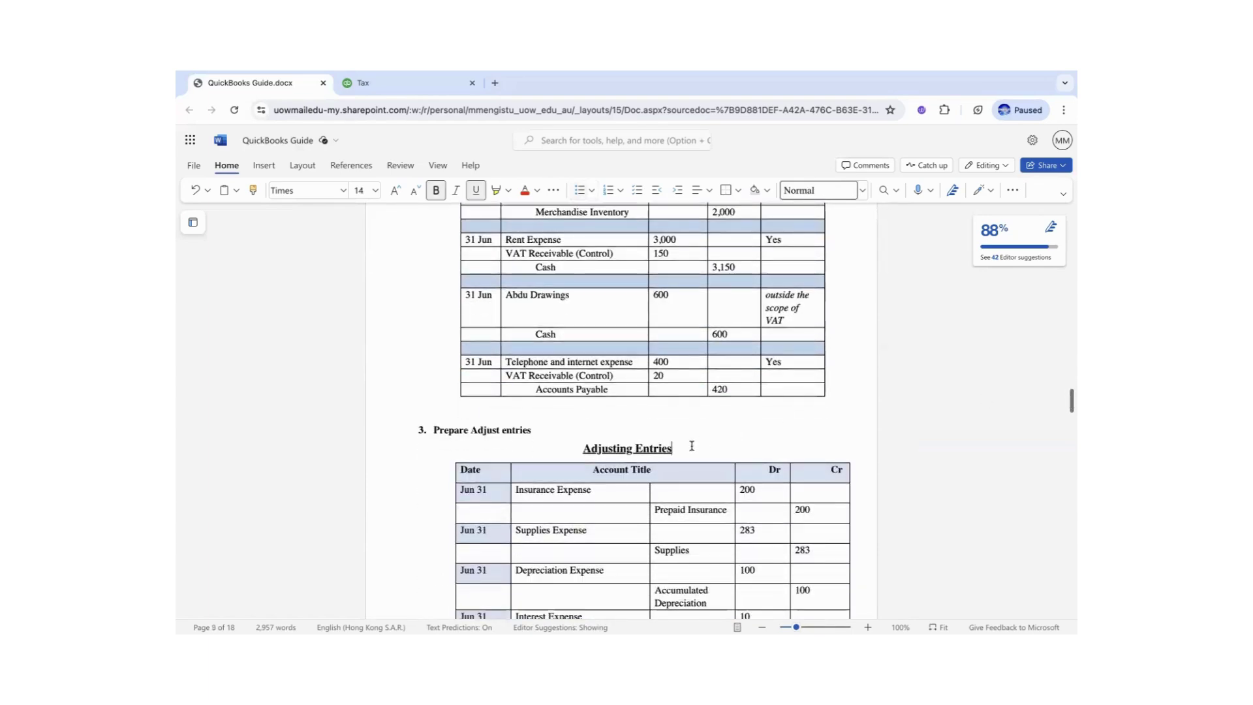
pyautogui.moveTo(1071, 406); pyautogui.dragTo(1070, 408)
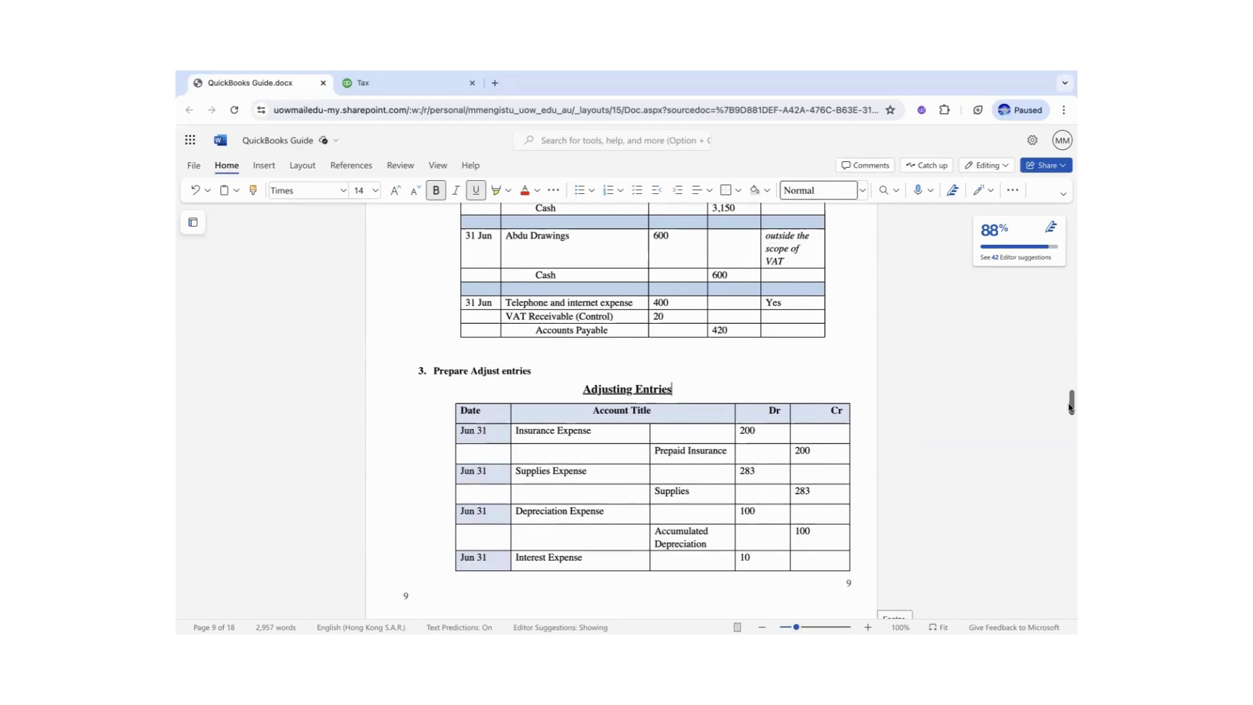
pyautogui.moveTo(1070, 407); pyautogui.dragTo(1068, 377)
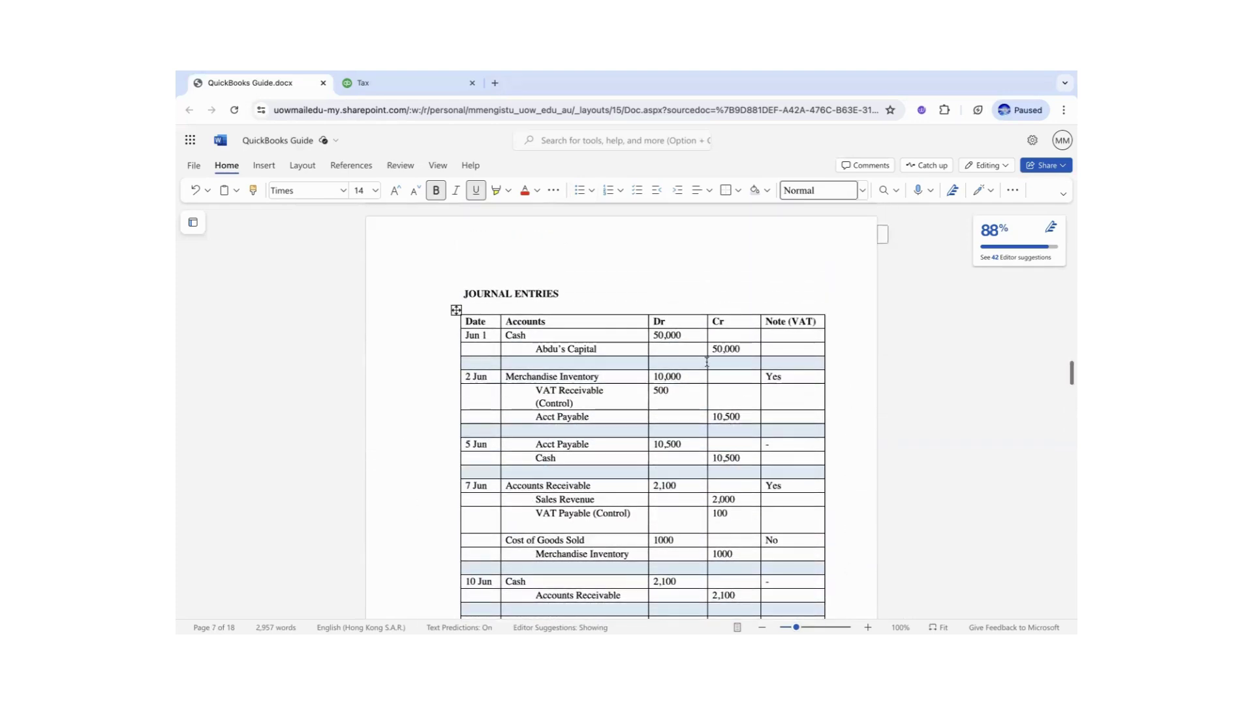
# Compare the 2 Jun merchandise inventory journal entry with the Kevin Supplies purchase order transaction described in the guide.
pyautogui.click(580, 404)
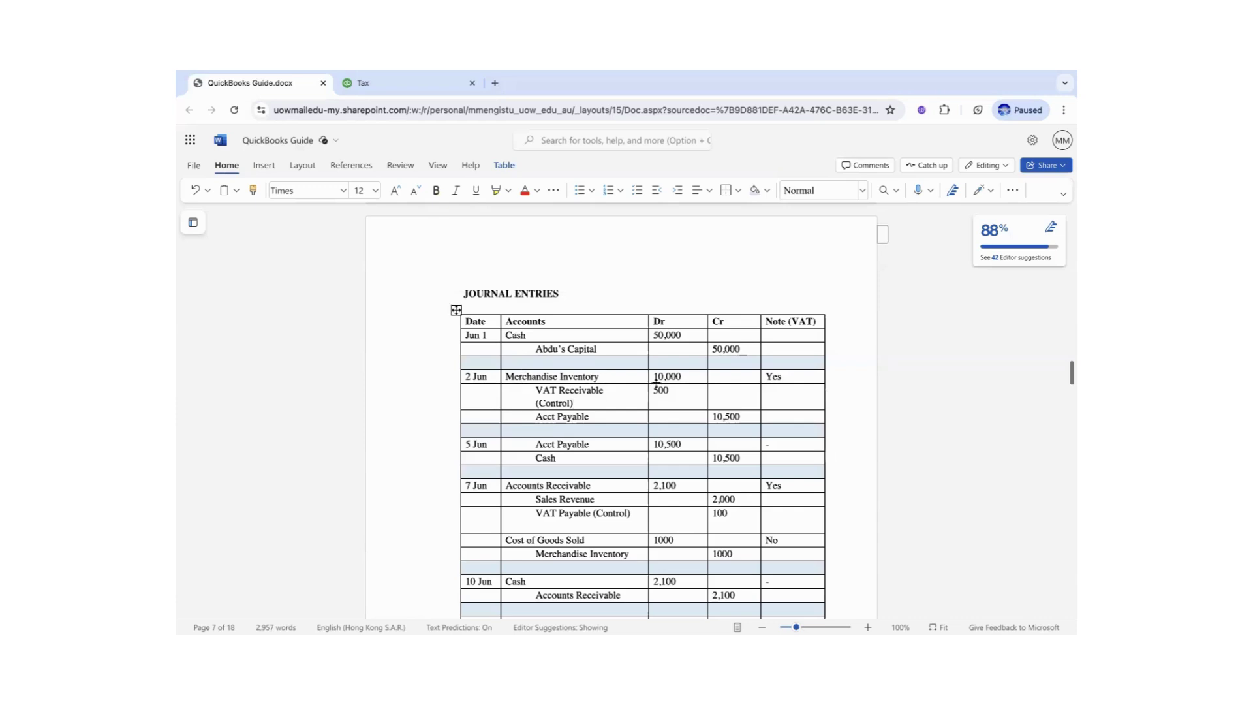
pyautogui.click(592, 394)
pyautogui.click(592, 416)
pyautogui.moveTo(1067, 374); pyautogui.dragTo(1071, 323)
pyautogui.click(566, 405)
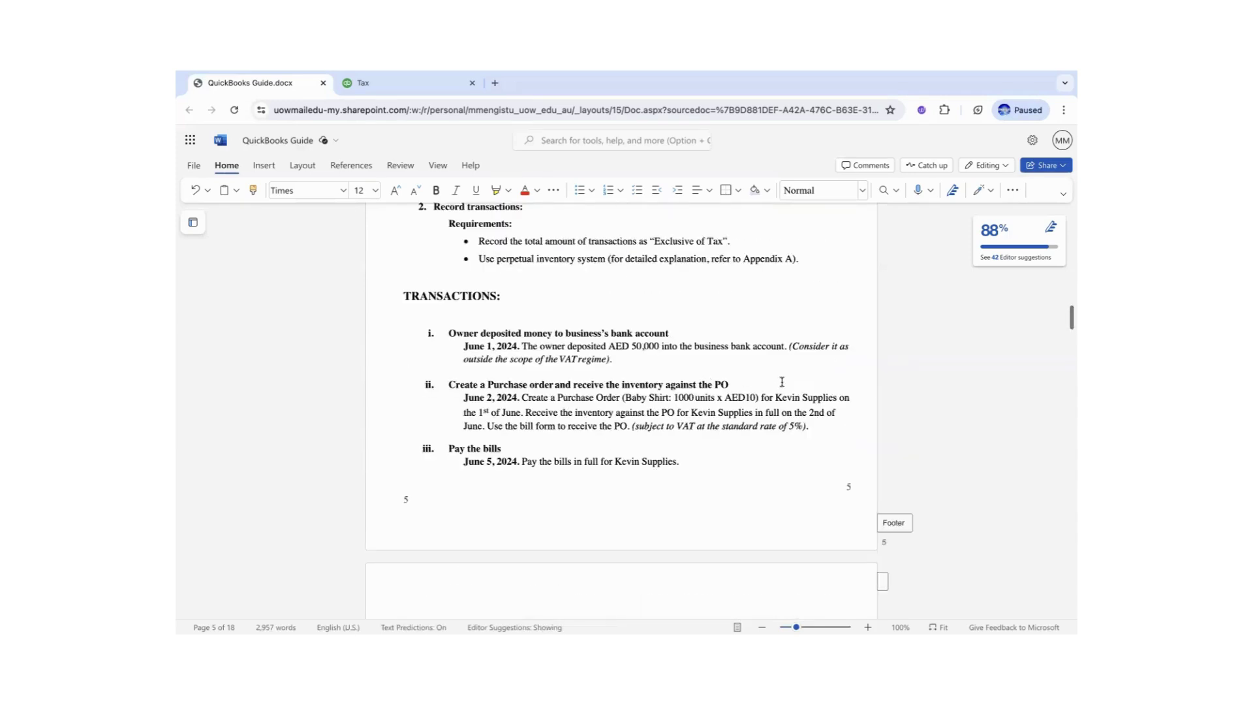
pyautogui.moveTo(1068, 317); pyautogui.dragTo(1063, 364)
pyautogui.scroll(-5, 1064, 364)
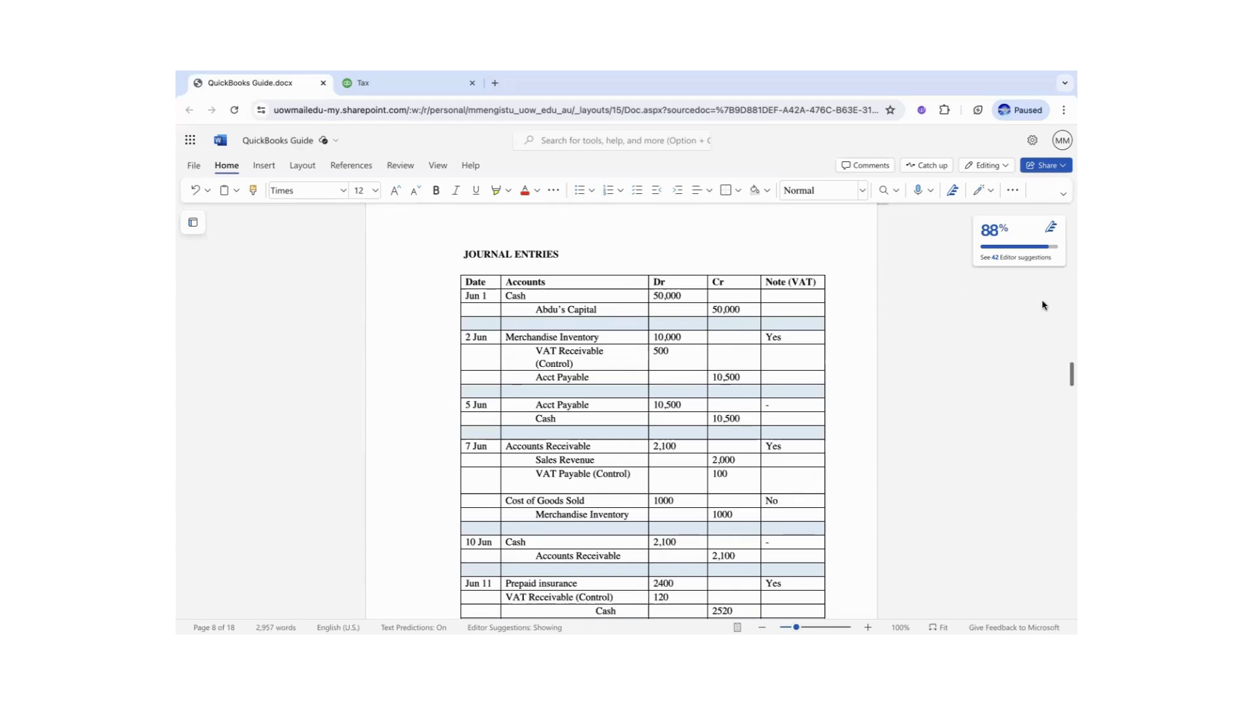
pyautogui.moveTo(1070, 376)
pyautogui.mouseDown()
pyautogui.moveTo(1068, 403)
pyautogui.moveTo(1066, 369)
pyautogui.mouseUp()
# Return to the QuickBooks chart of accounts and select Allowance for bad debt, Available for sale assets (short-term) and Inventory.
pyautogui.click(365, 83)
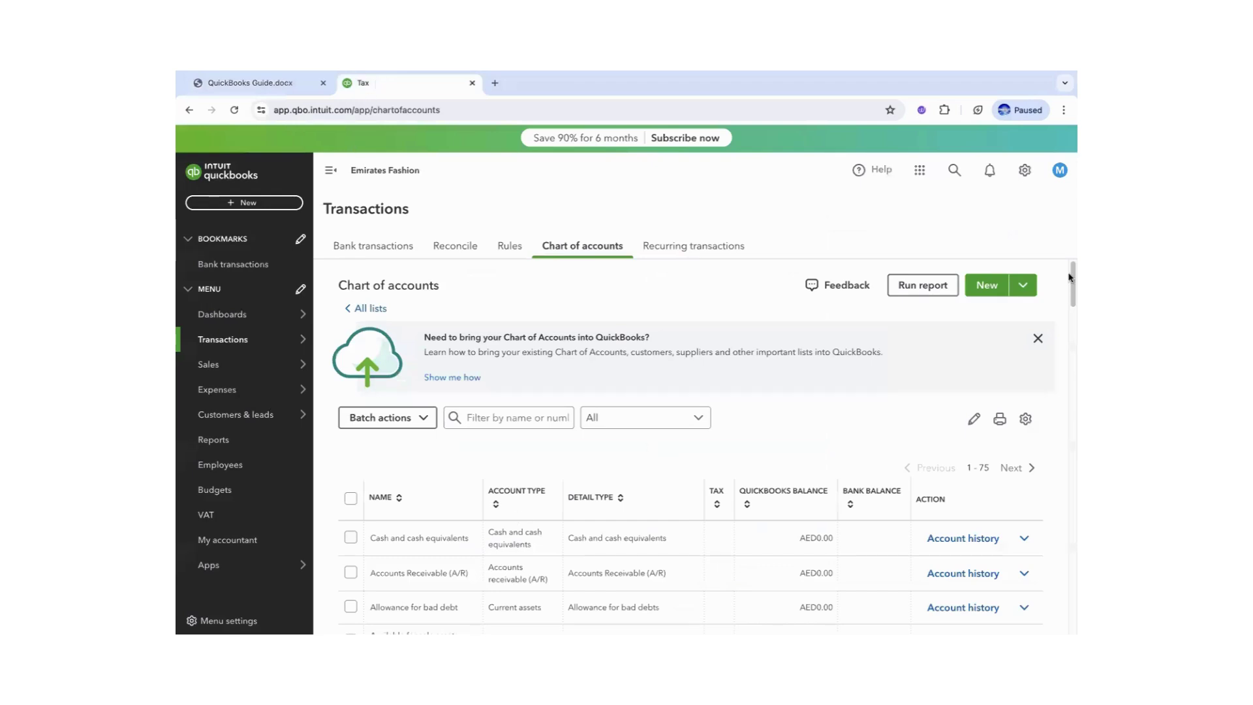
pyautogui.scroll(-2, 573, 416)
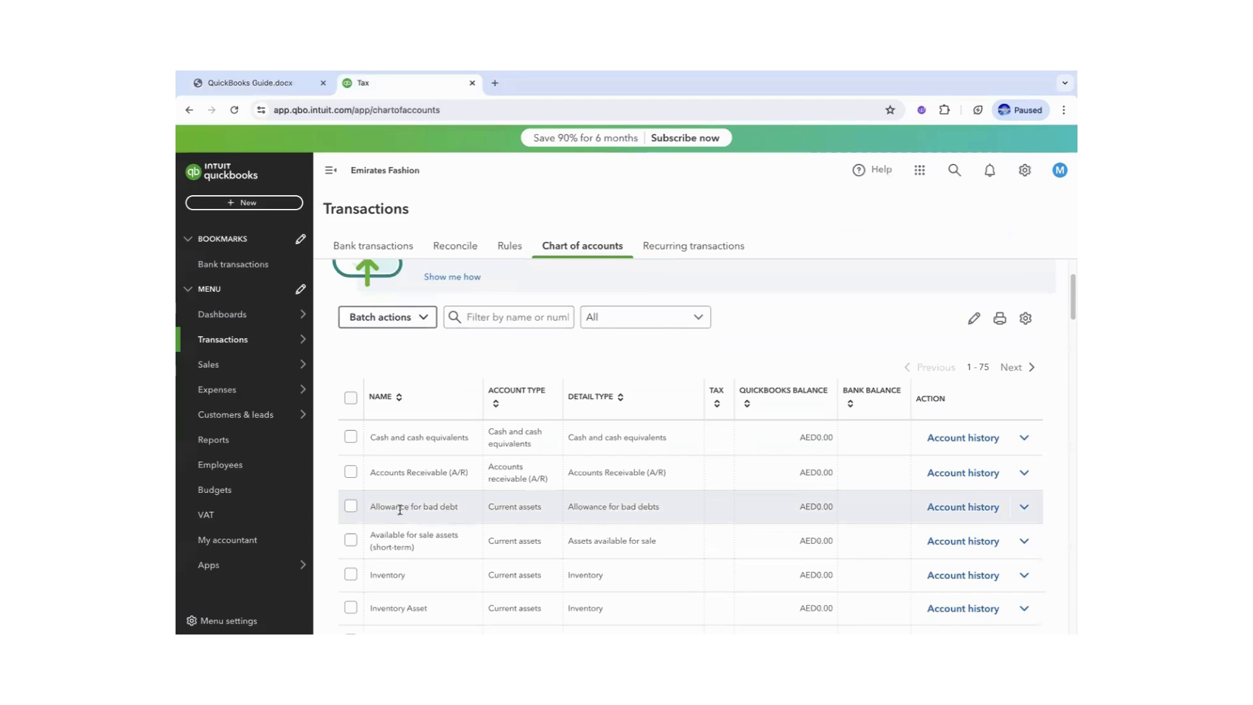
pyautogui.click(351, 507)
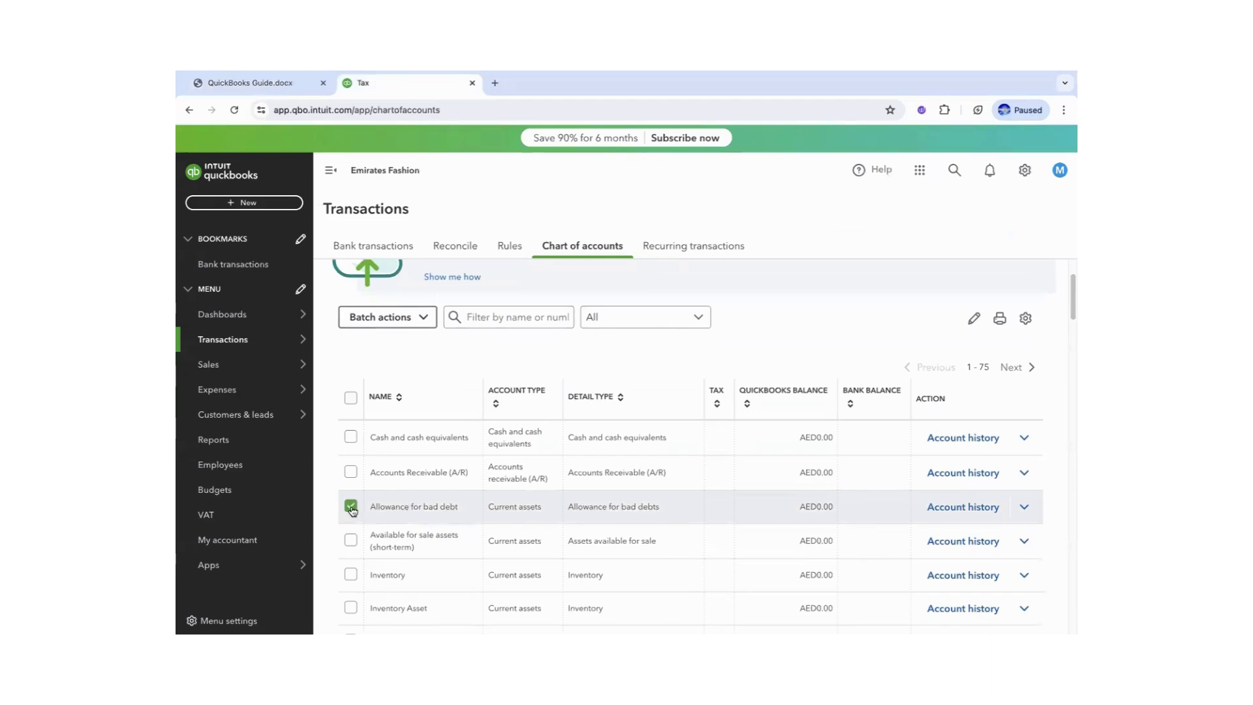
pyautogui.click(350, 546)
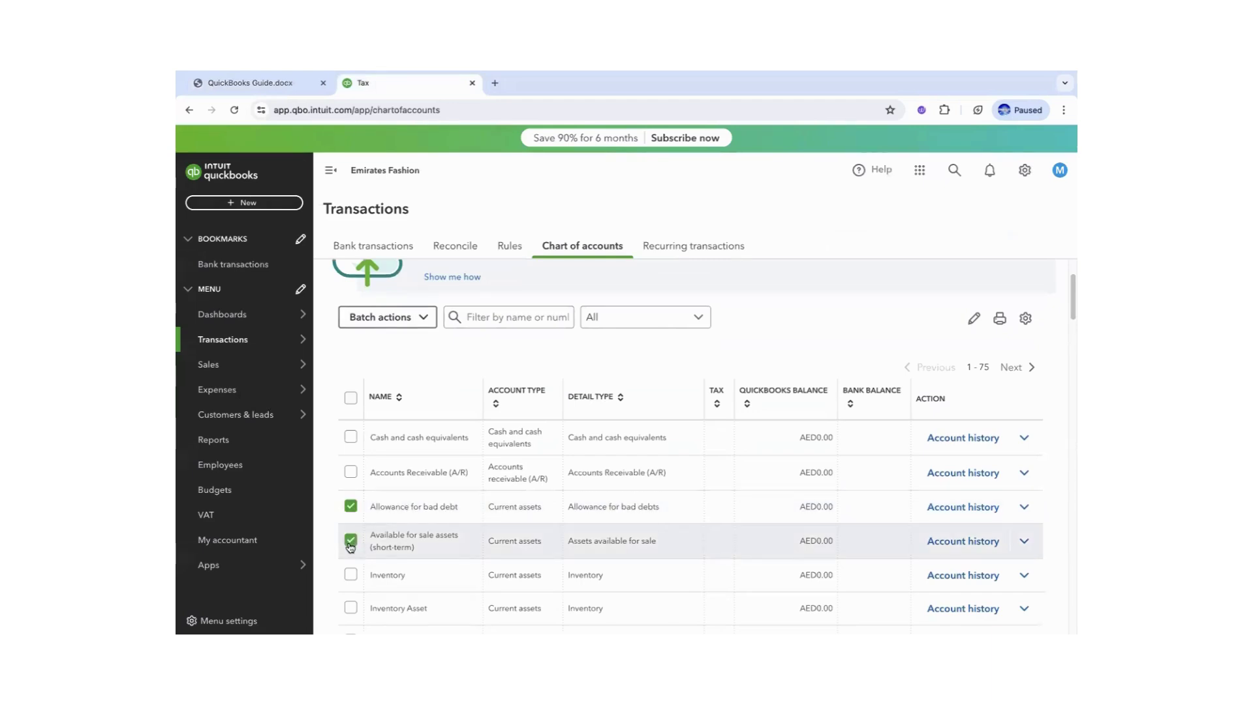
pyautogui.click(350, 574)
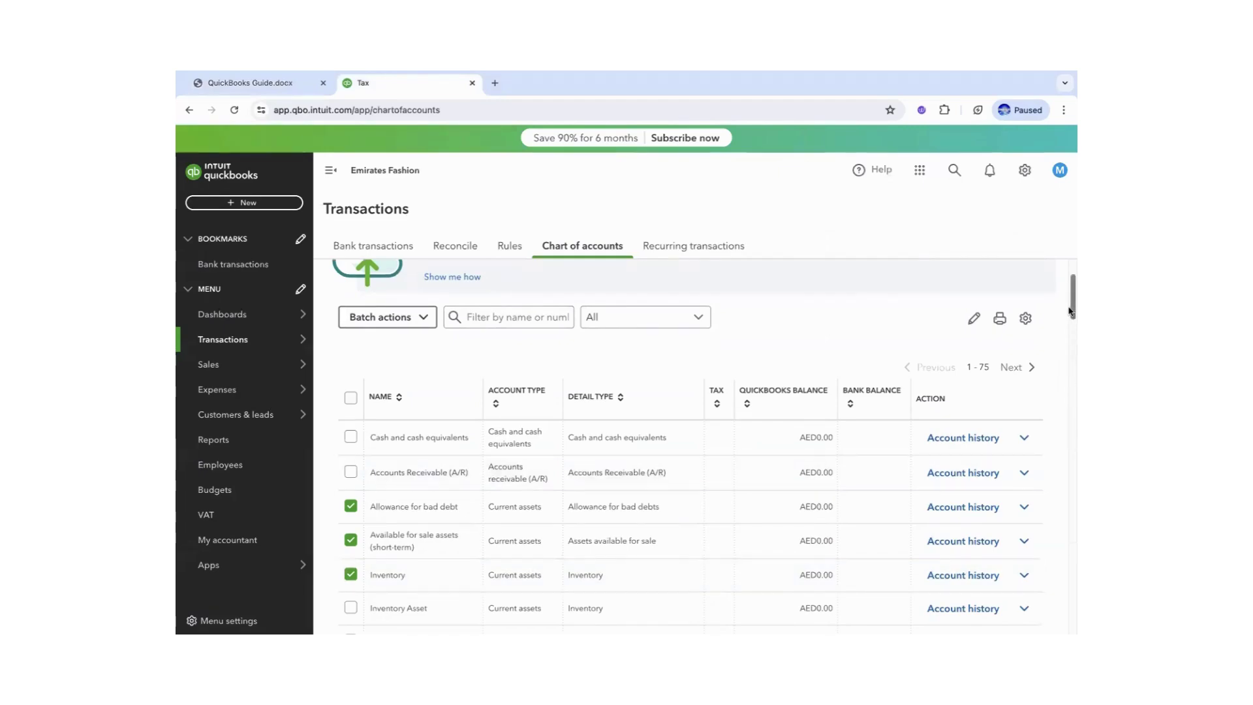
pyautogui.scroll(-1, 1071, 296)
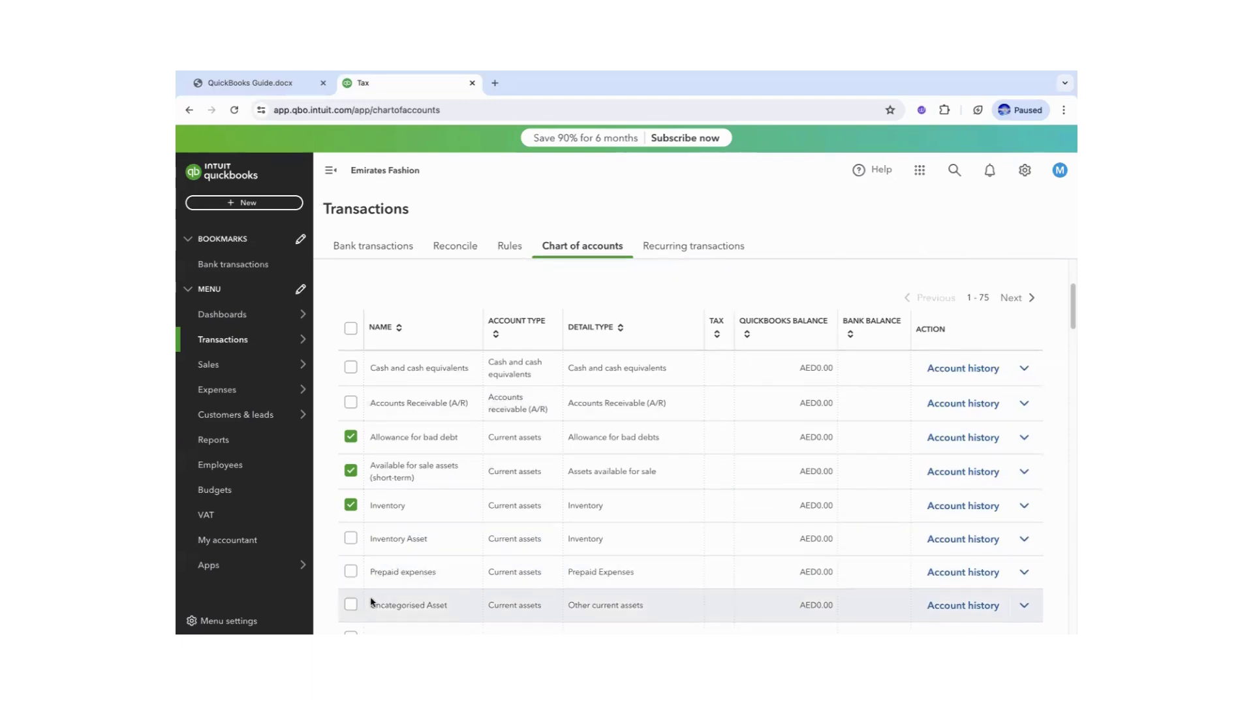
pyautogui.click(350, 604)
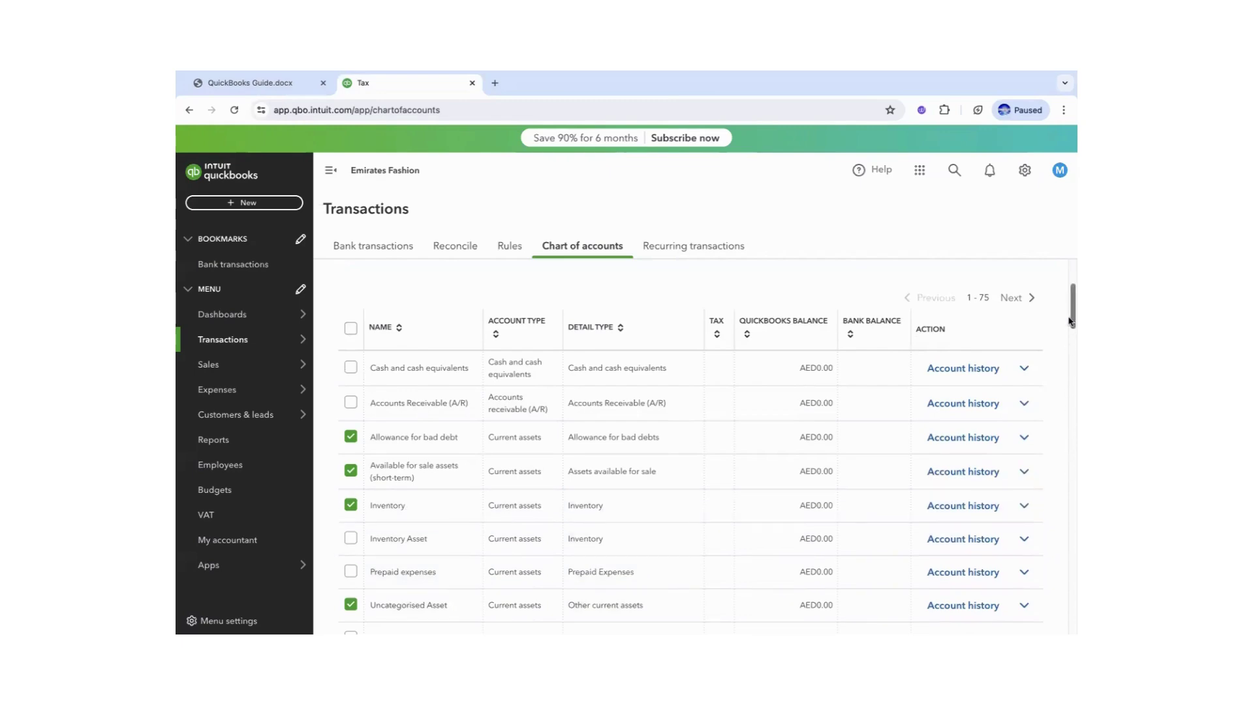
pyautogui.scroll(-2, 1071, 321)
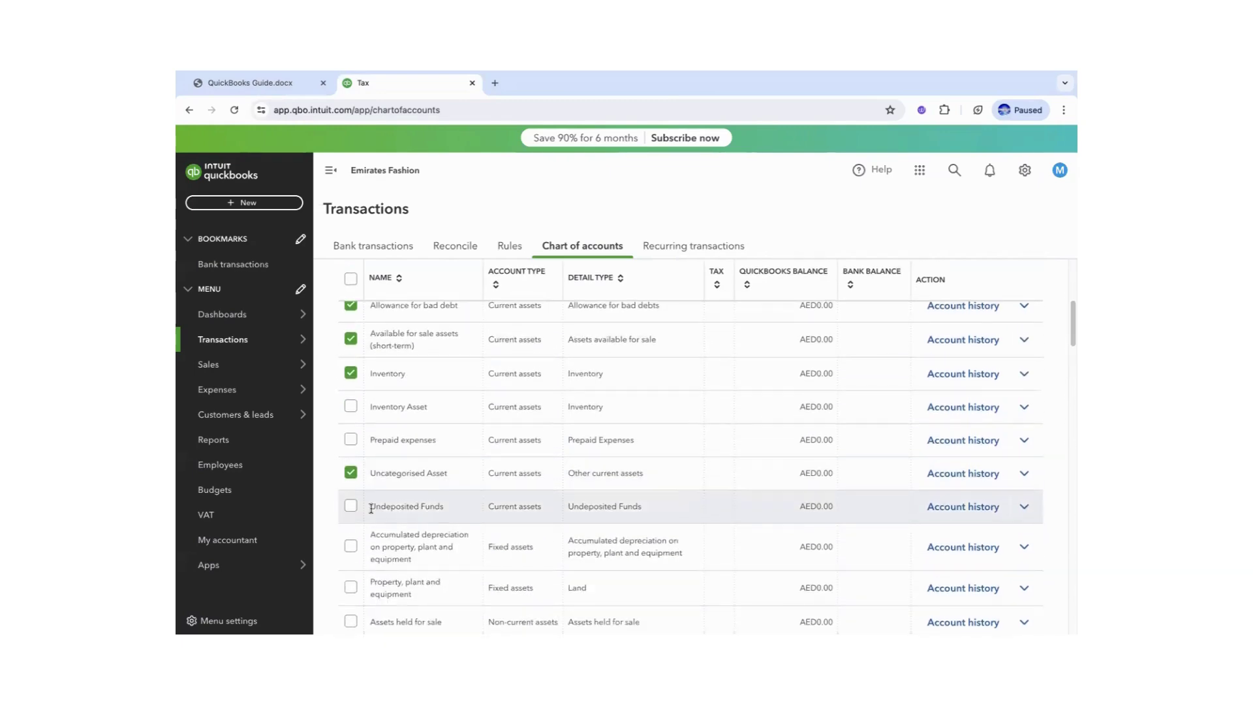
pyautogui.click(350, 472)
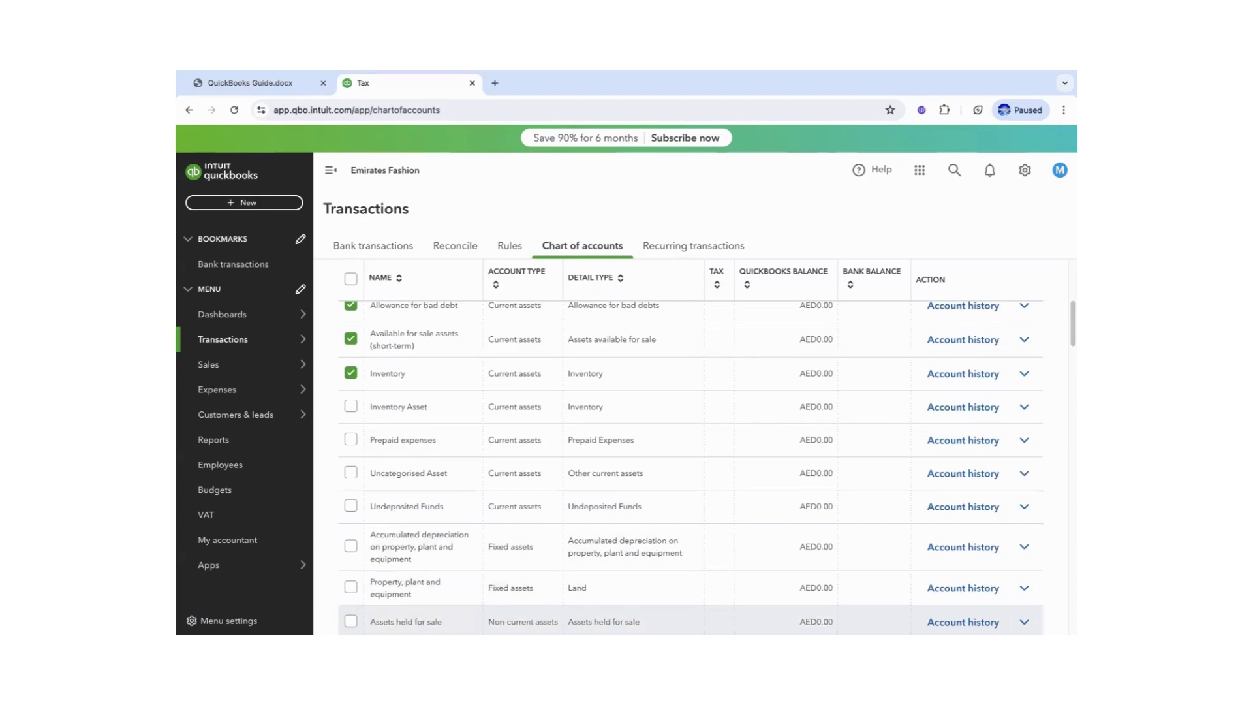
# Add Assets held for sale, Goodwill, Intangibles, Long-Term Investments and Accrued liabilities to the account selection, leaving Deferred tax assets unselected.
pyautogui.click(351, 621)
pyautogui.scroll(-3, 1071, 326)
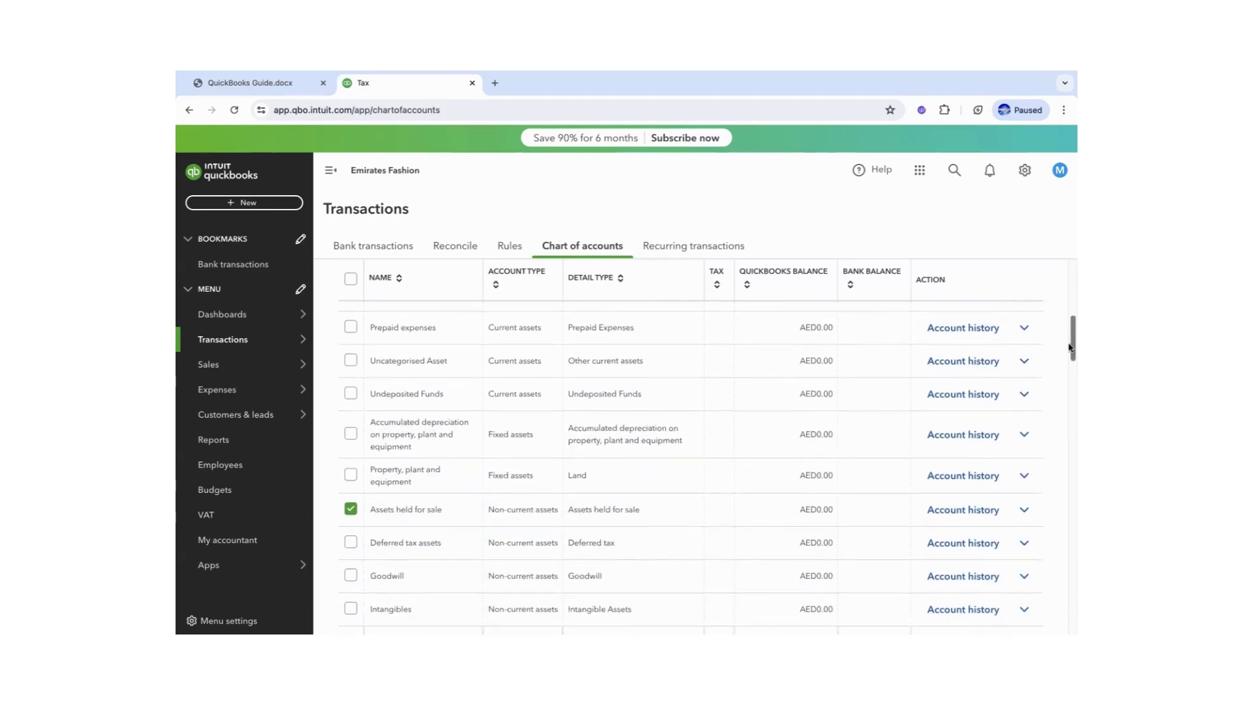
pyautogui.click(351, 483)
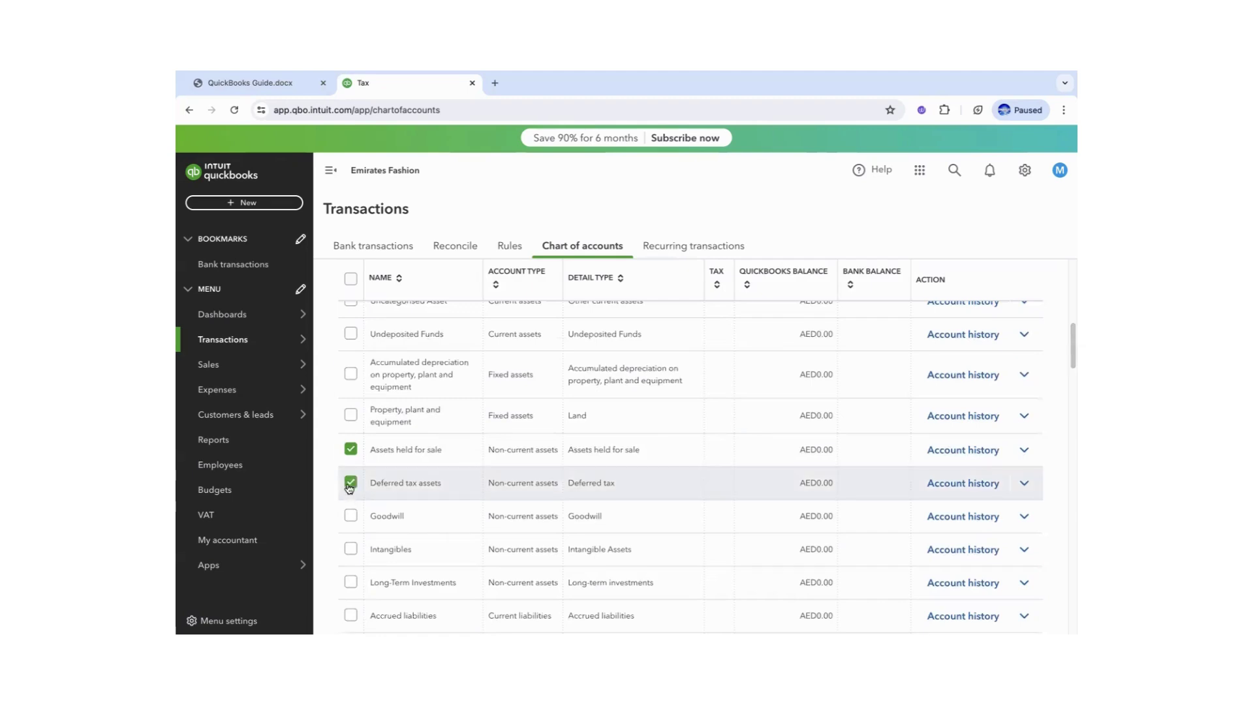
pyautogui.click(354, 484)
pyautogui.click(351, 516)
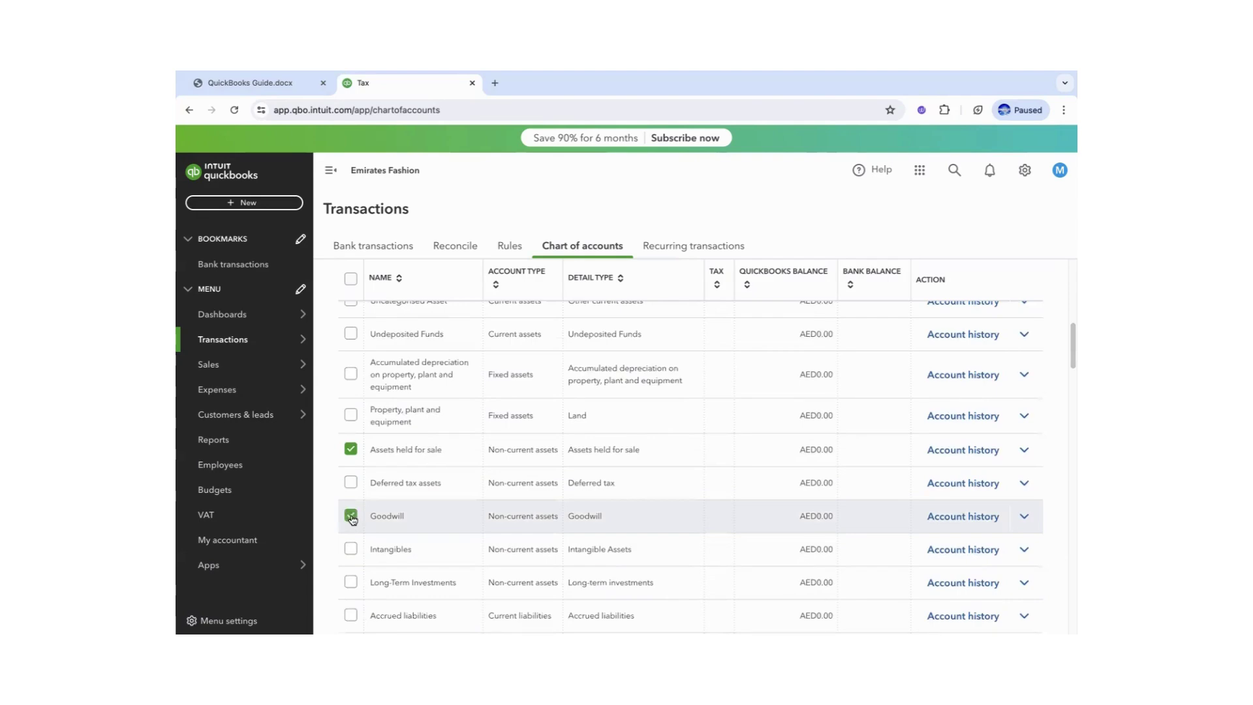
pyautogui.click(351, 551)
pyautogui.click(351, 582)
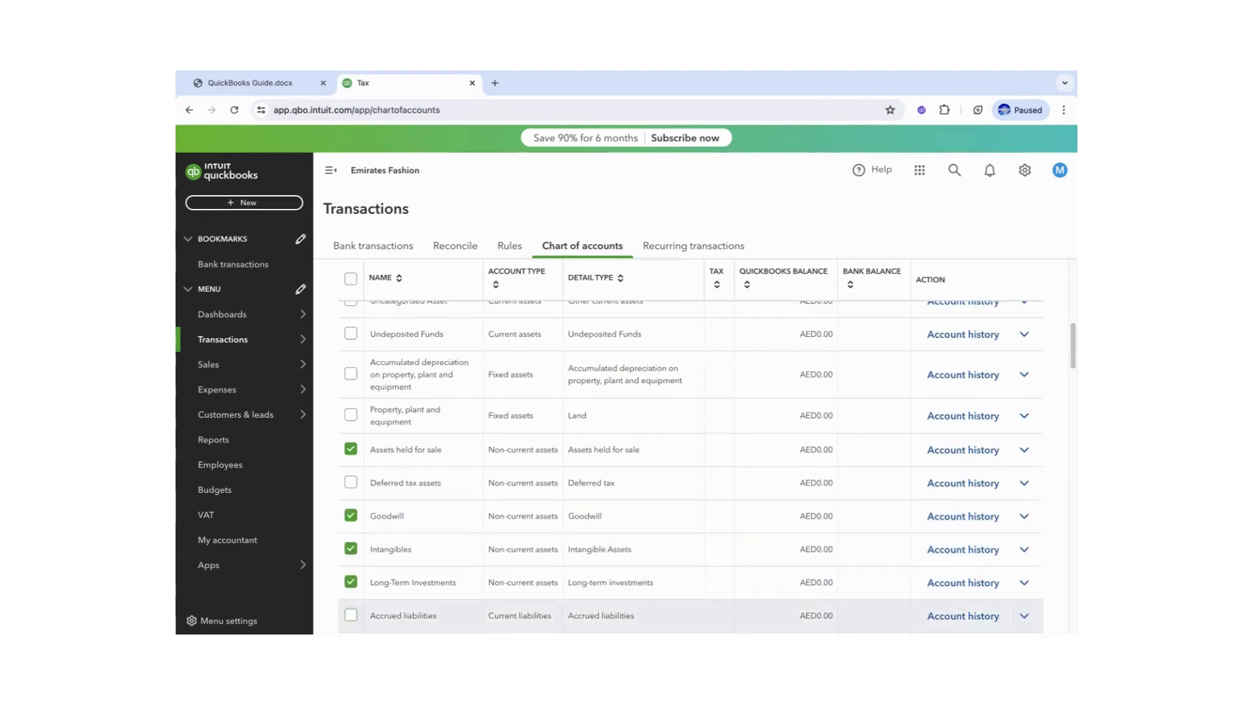
pyautogui.click(351, 615)
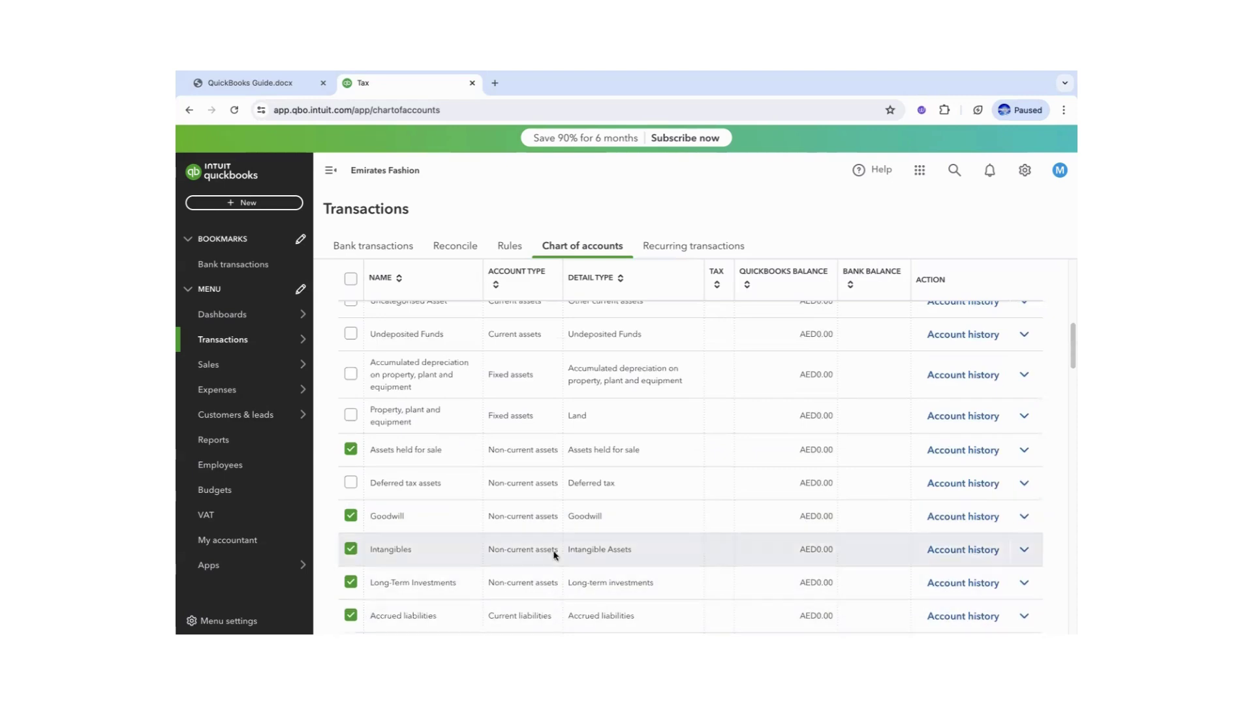
# Add Dividends payable, Payroll Clearing, Payroll liabilities and Accrued holiday payable to the account selection.
pyautogui.scroll(-2, 1070, 350)
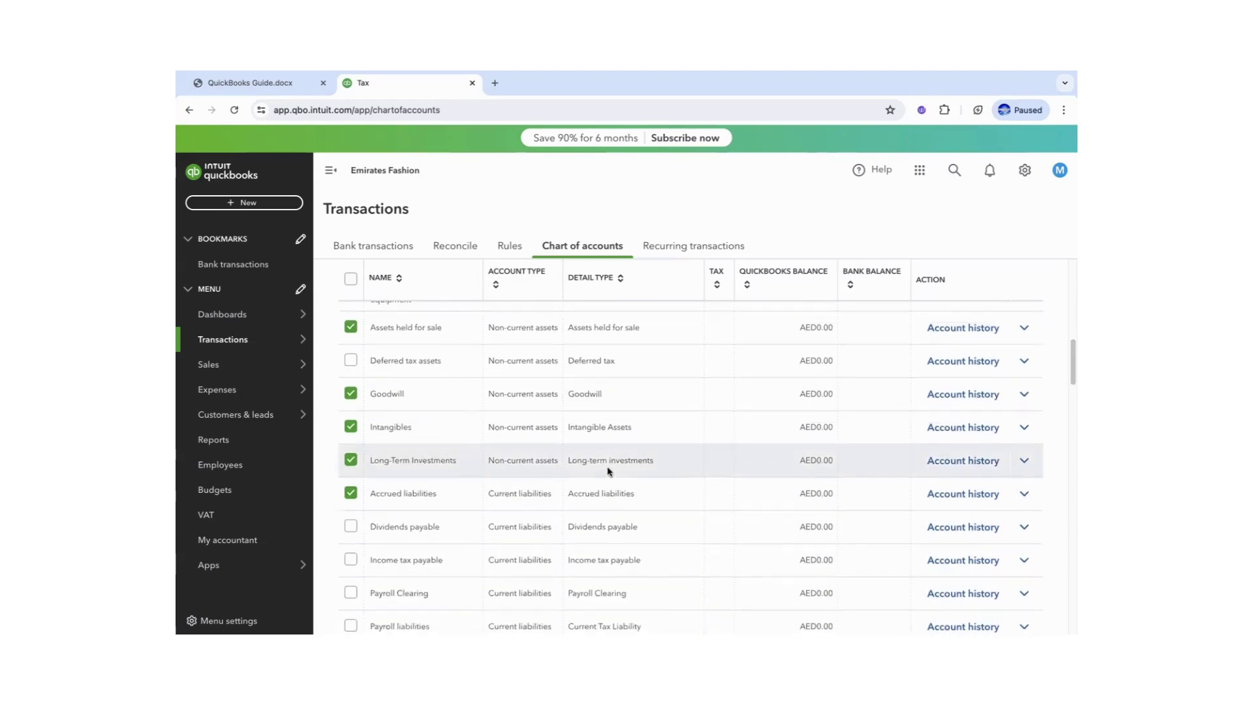
pyautogui.click(350, 527)
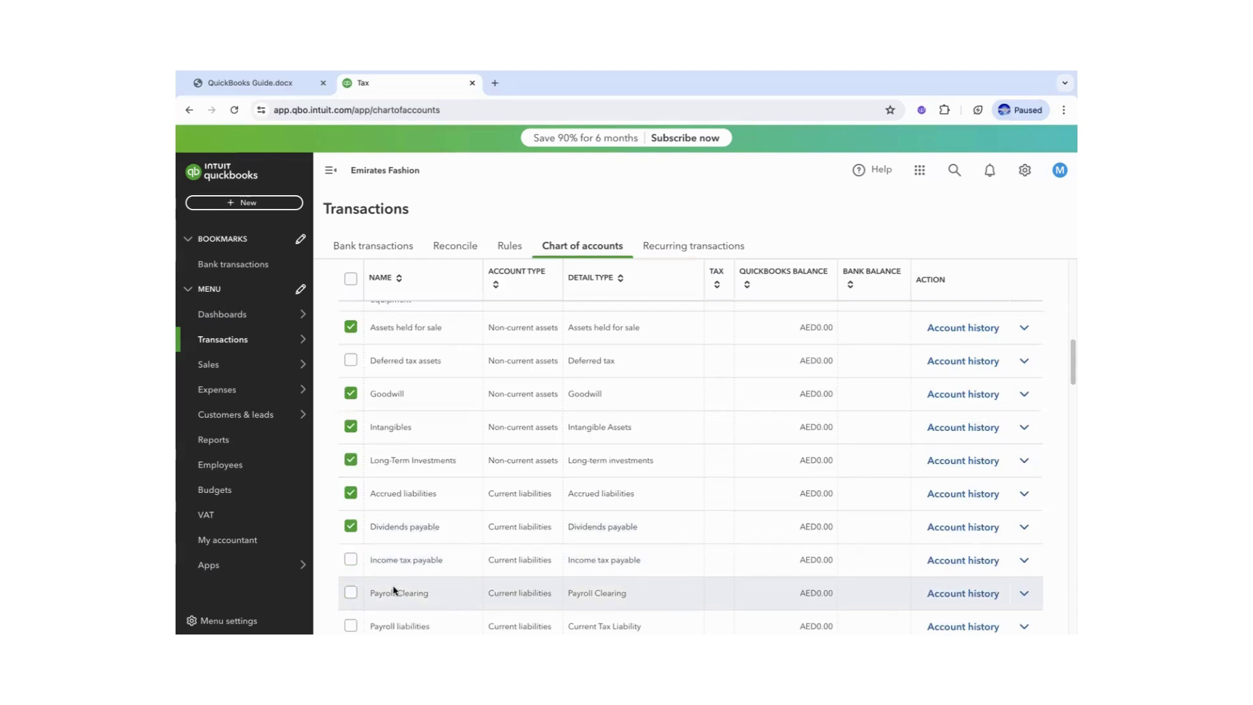
pyautogui.click(355, 593)
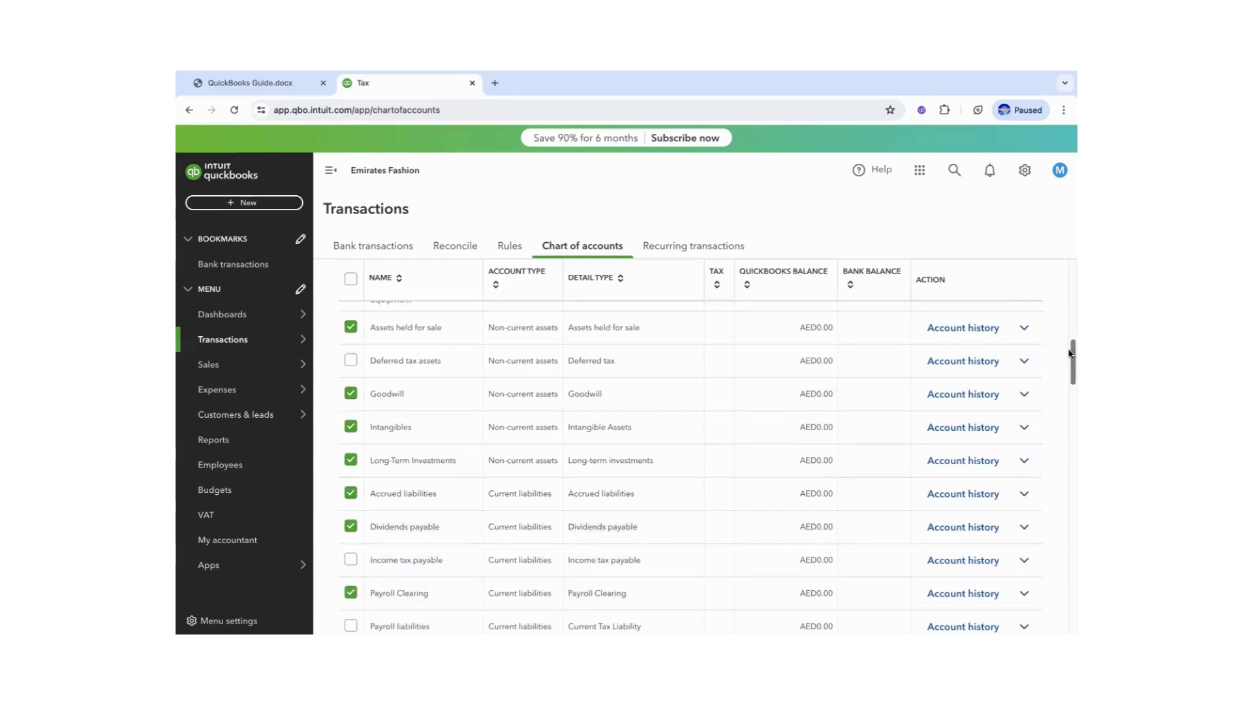
pyautogui.moveTo(1071, 346); pyautogui.dragTo(1070, 375)
pyautogui.click(351, 466)
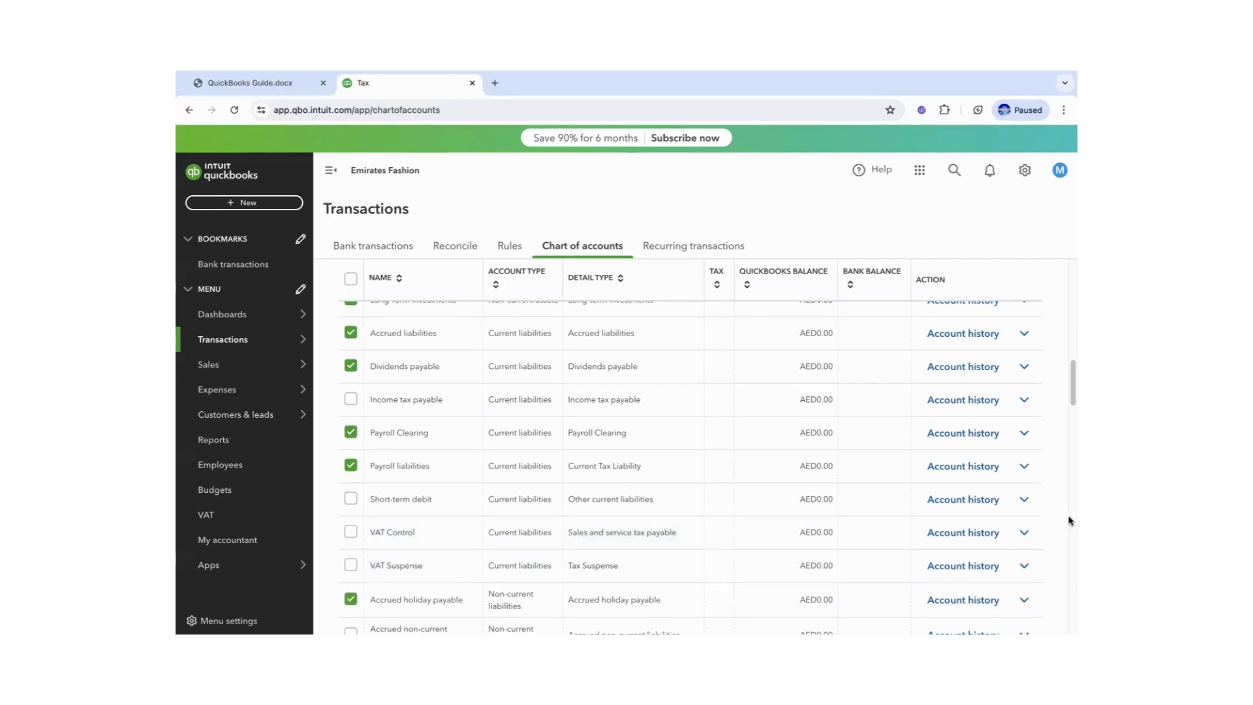
# Add the non-current liability accounts Accrued non-current liabilities, Liabilities related to assets held for sale and Long-term debt to the selection.
pyautogui.scroll(-3, 378, 486)
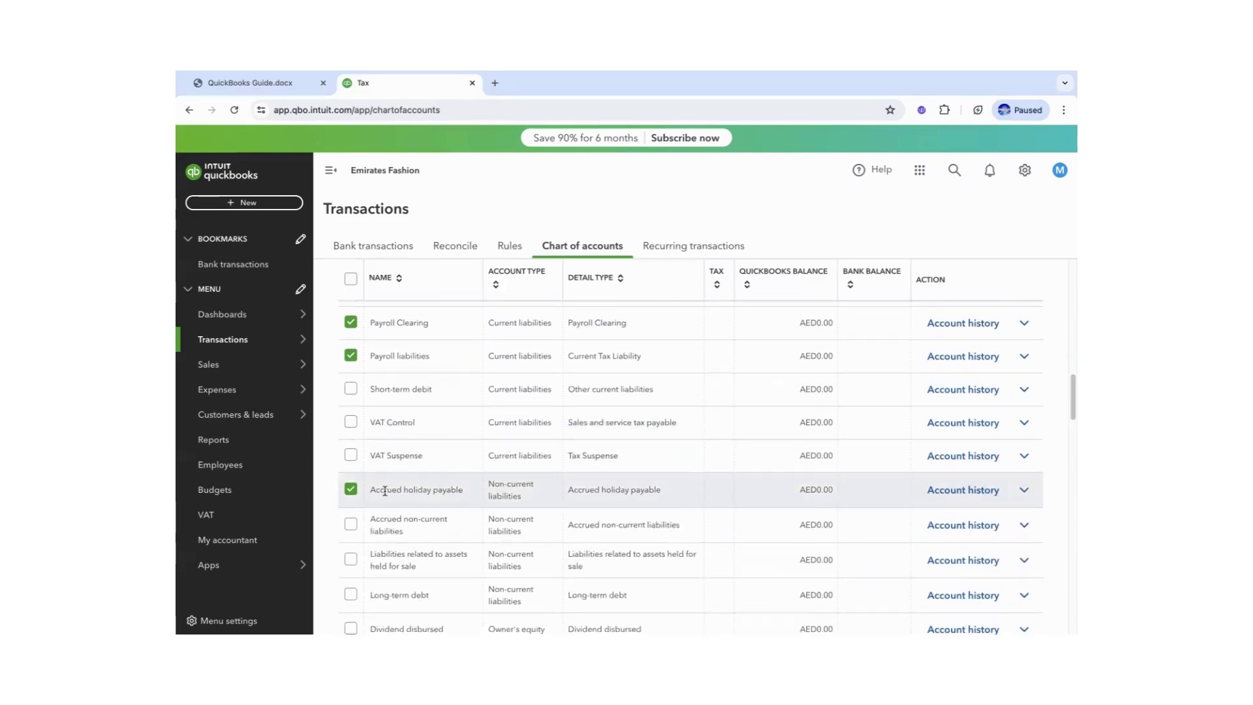
pyautogui.click(352, 526)
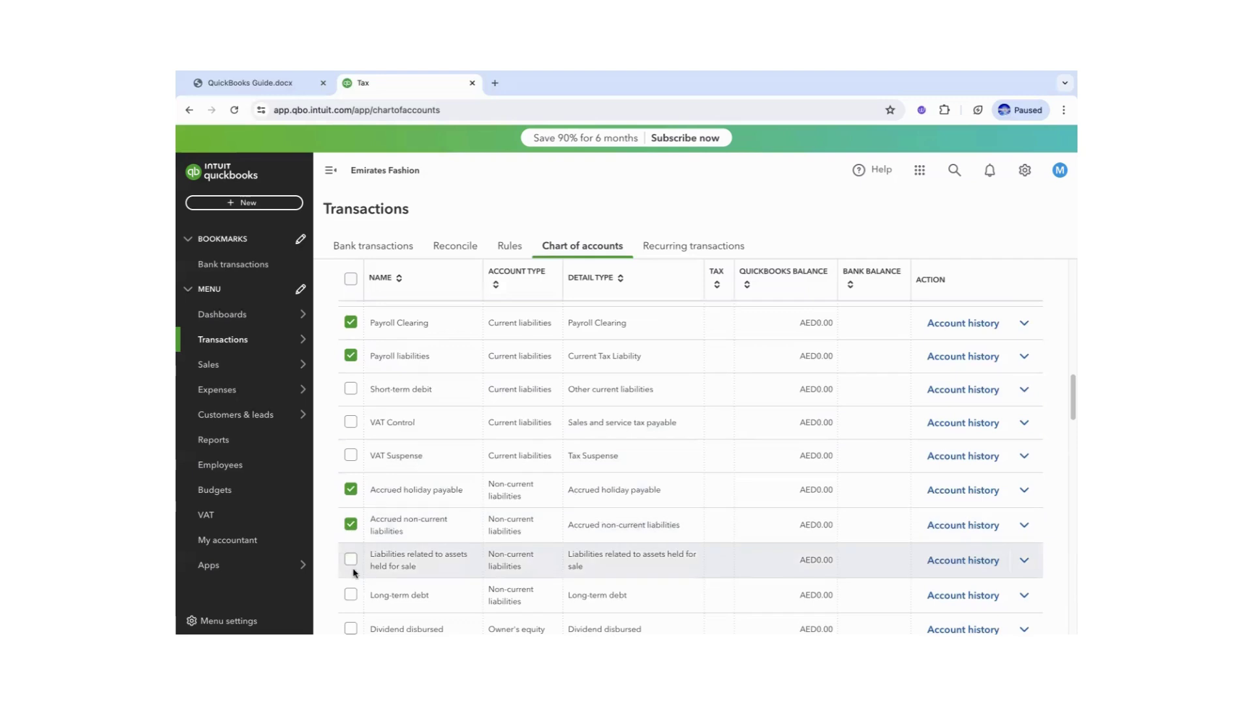
pyautogui.click(351, 560)
pyautogui.click(351, 595)
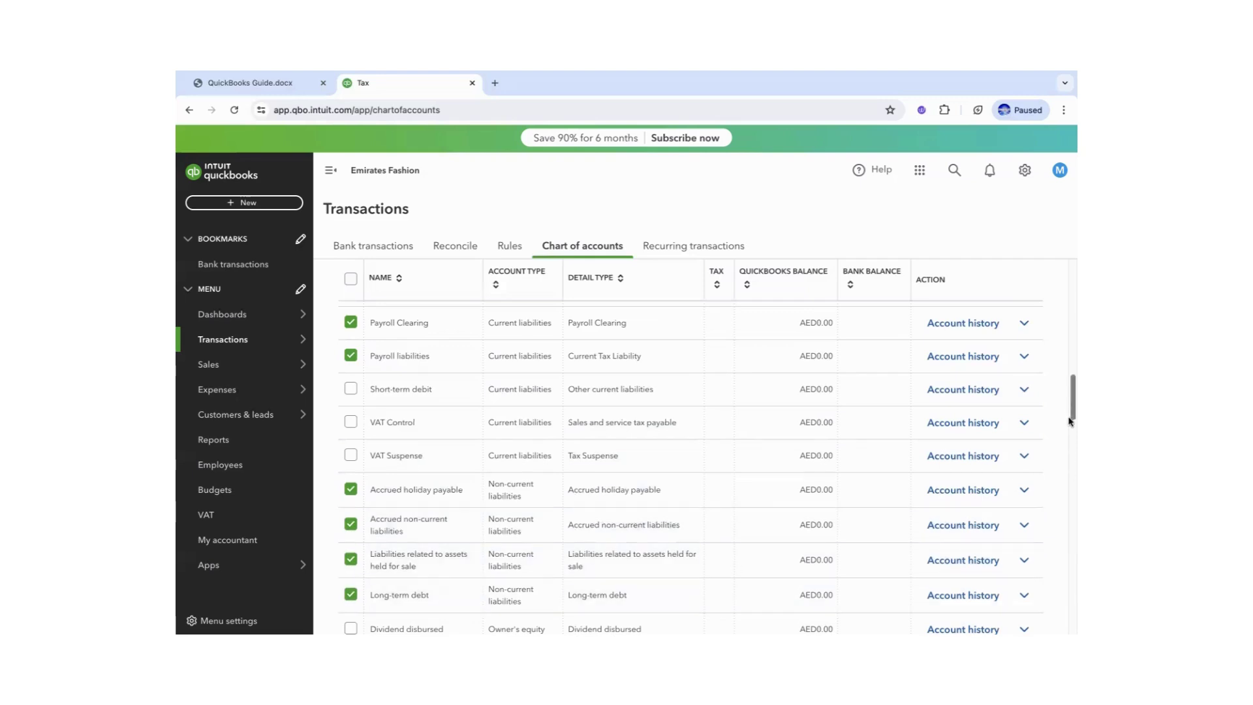
# Select the equity accounts Dividend disbursed, Equity in earnings of subsidiaries, Opening Balance Equity and Other comprehensive income.
pyautogui.scroll(-4, 547, 435)
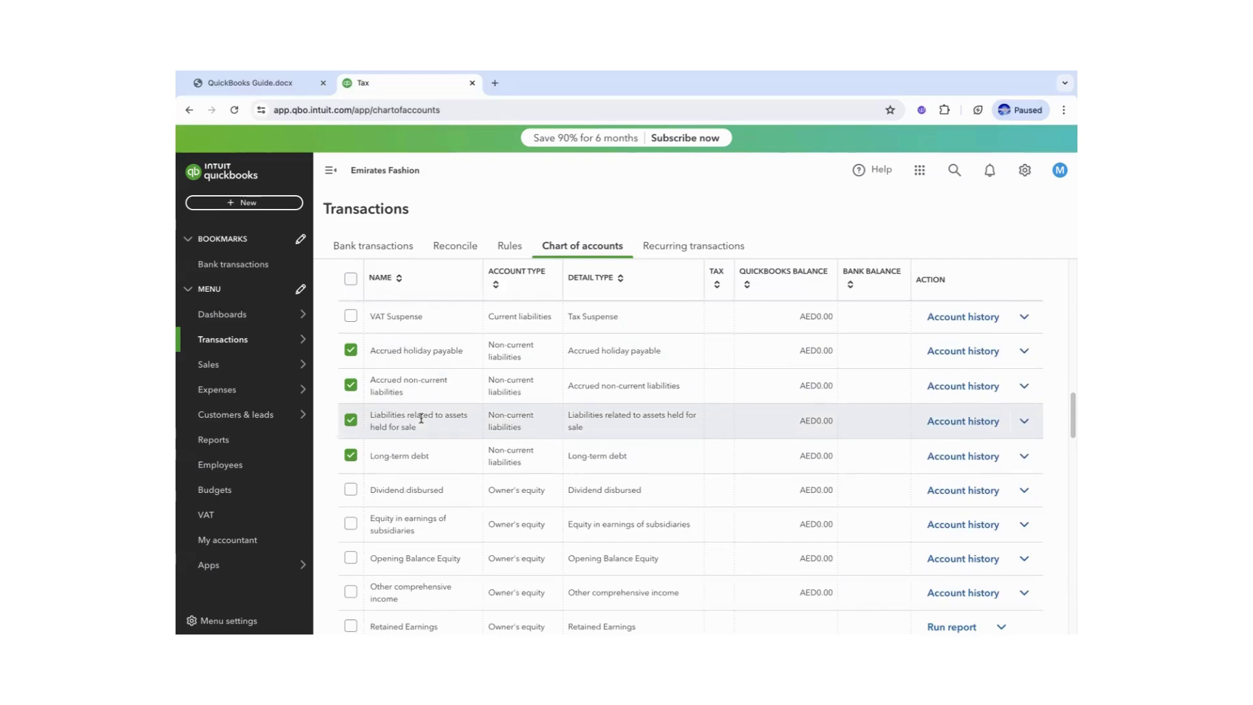
pyautogui.click(350, 523)
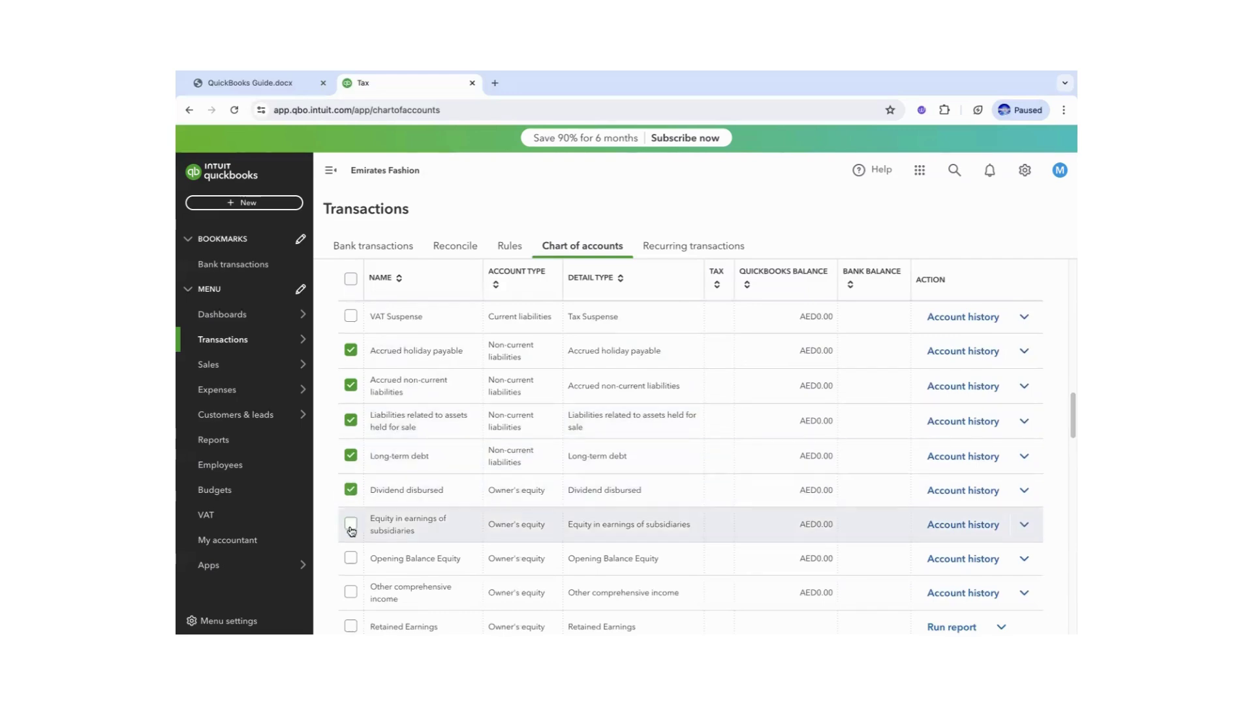
pyautogui.click(351, 560)
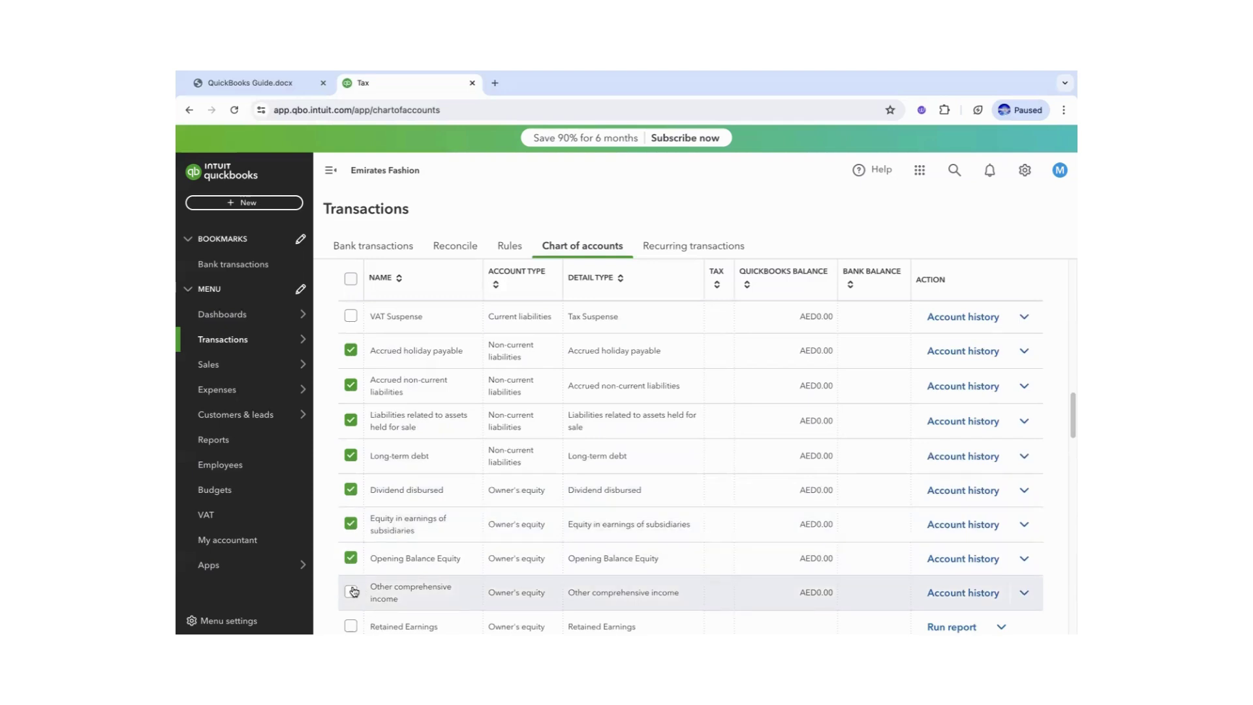
# Select the income accounts Billable Expense Income, Revenue - General, Sales - retail, Sales - wholesale, Unapplied Cash Payment Income and Uncategorised Income.
pyautogui.scroll(-3, 1070, 411)
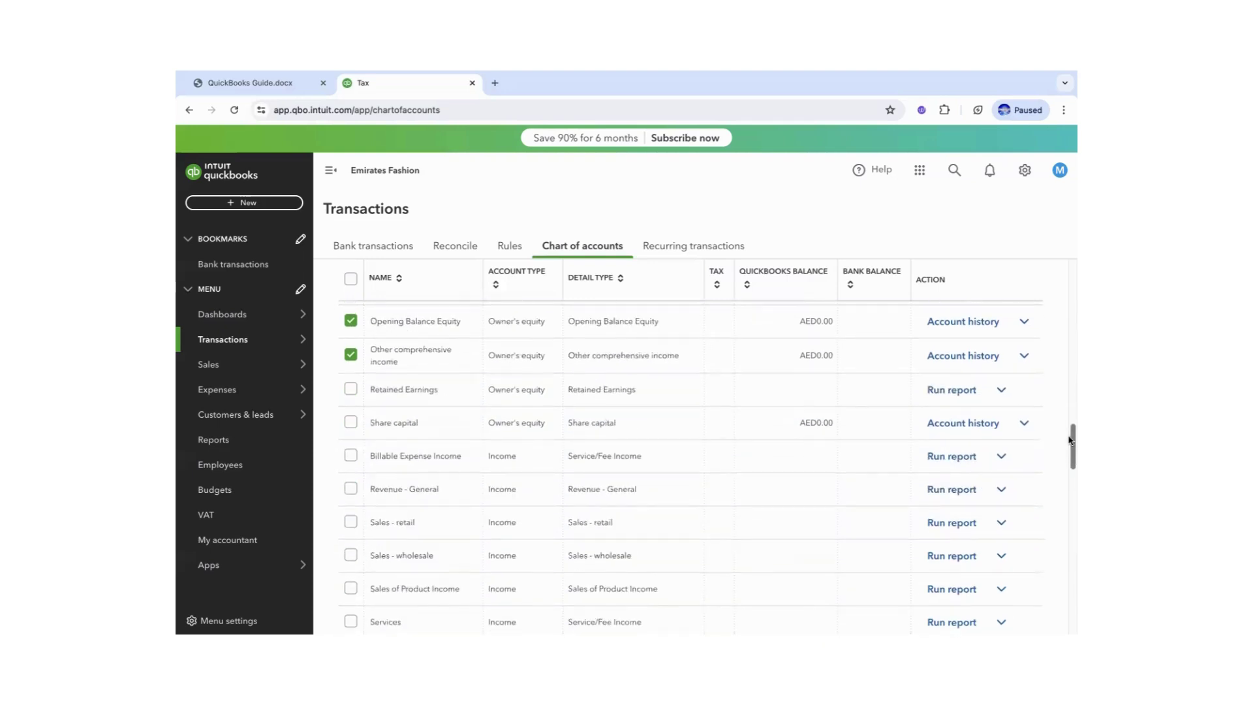
pyautogui.click(351, 456)
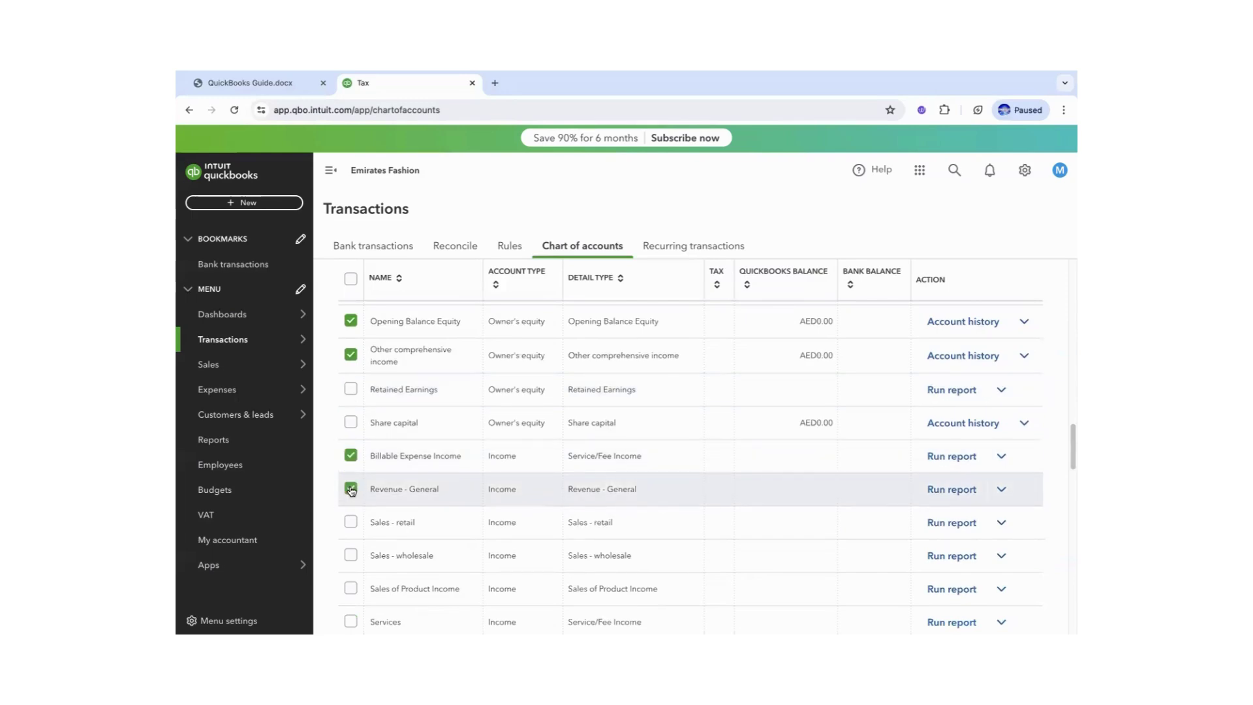
pyautogui.click(351, 523)
pyautogui.click(351, 555)
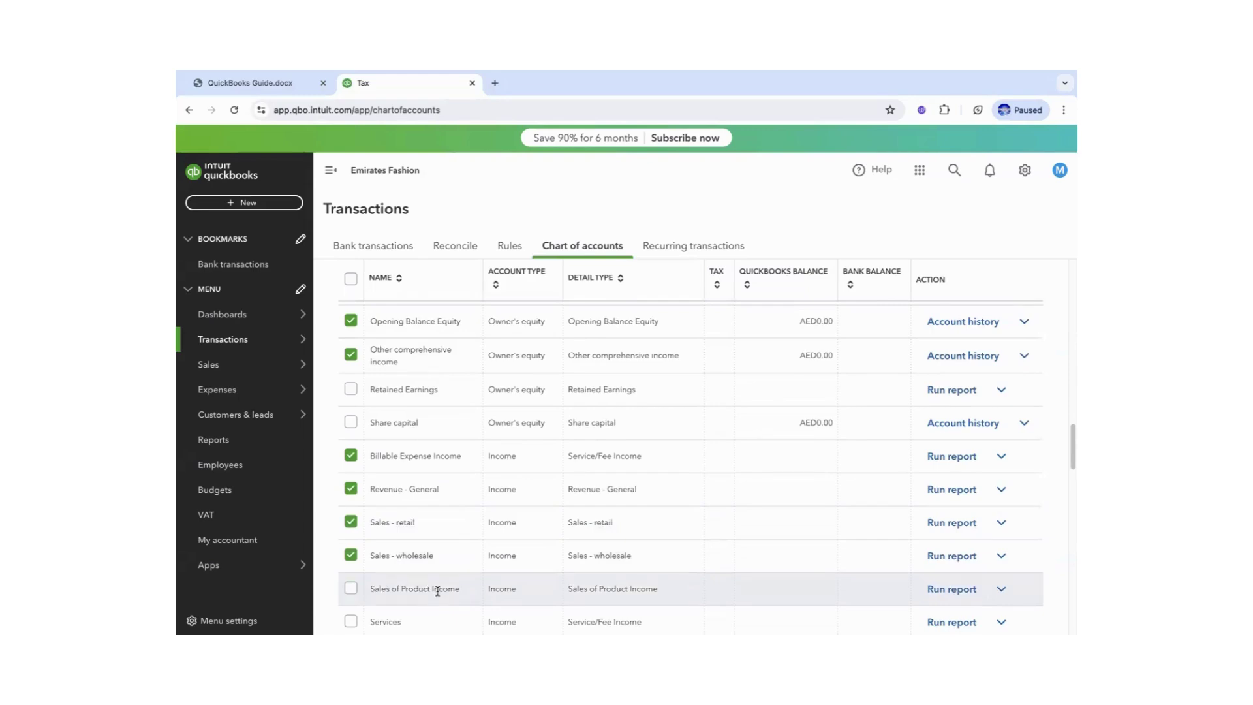
pyautogui.moveTo(1072, 450); pyautogui.dragTo(1072, 462)
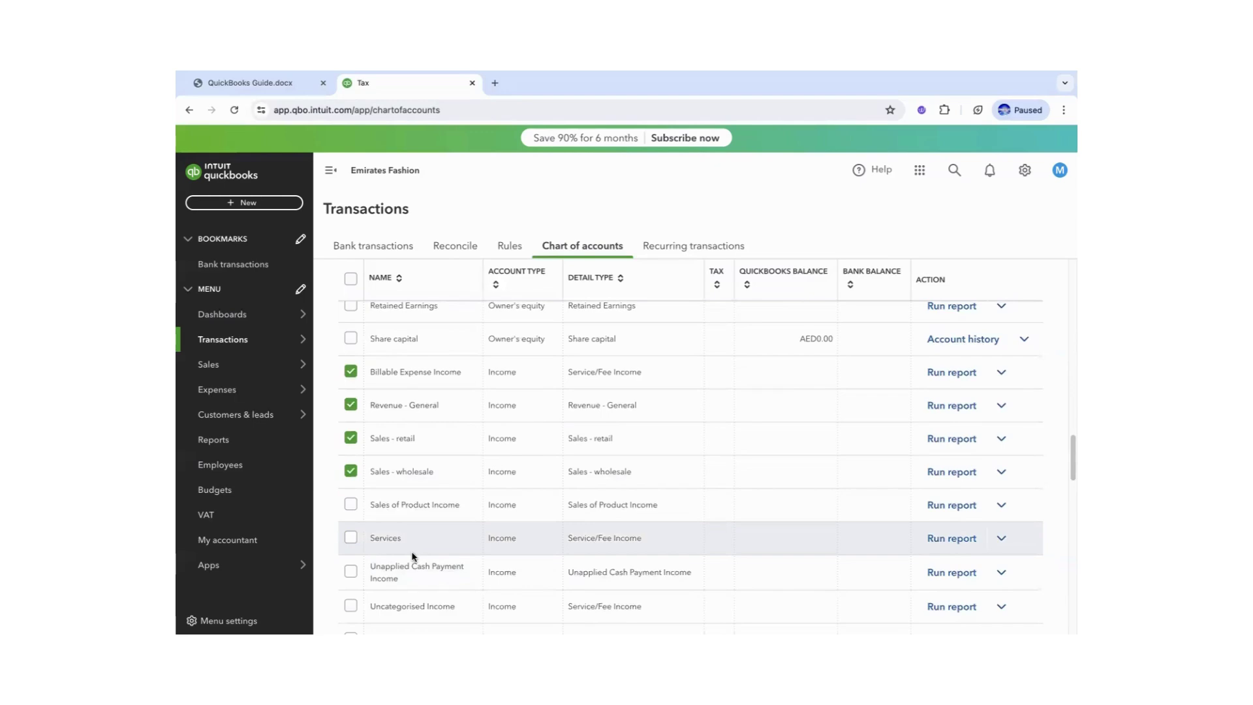
pyautogui.click(350, 571)
pyautogui.click(350, 607)
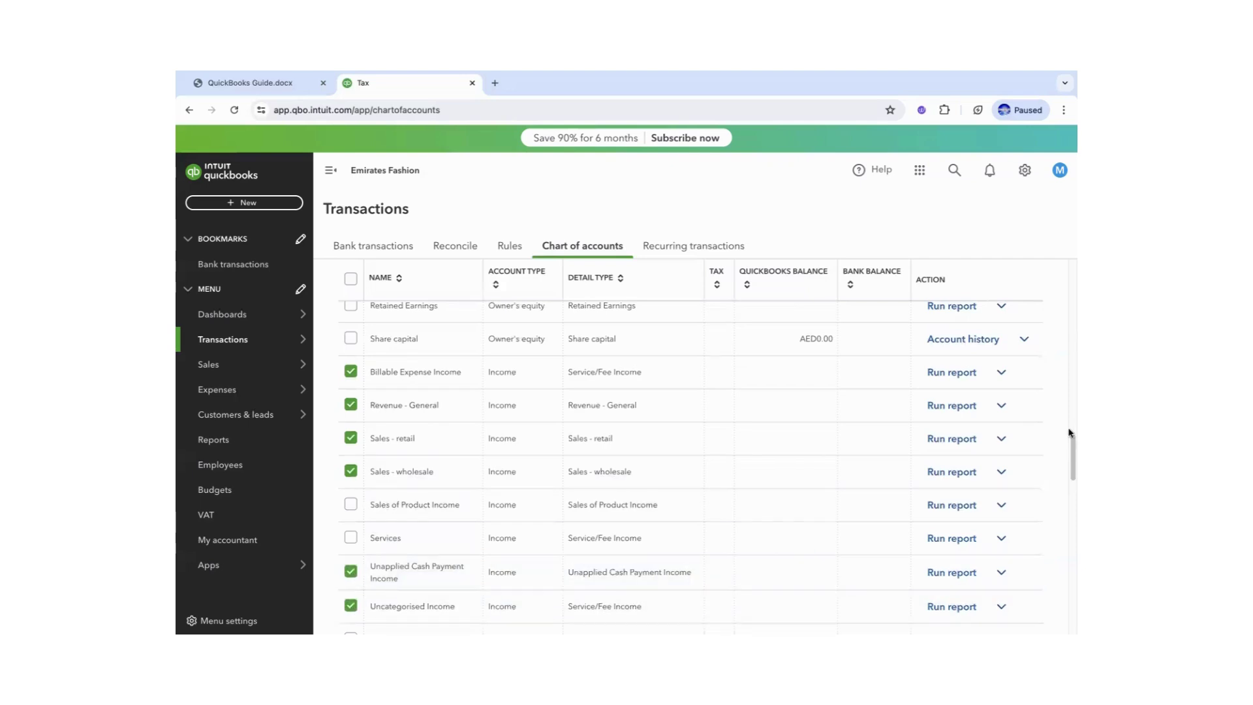
# Select the expense accounts Amortisation expense, Commissions and fees, Equipment rental, Insurance - Disability and Insurance - General.
pyautogui.moveTo(1071, 448); pyautogui.dragTo(1070, 476)
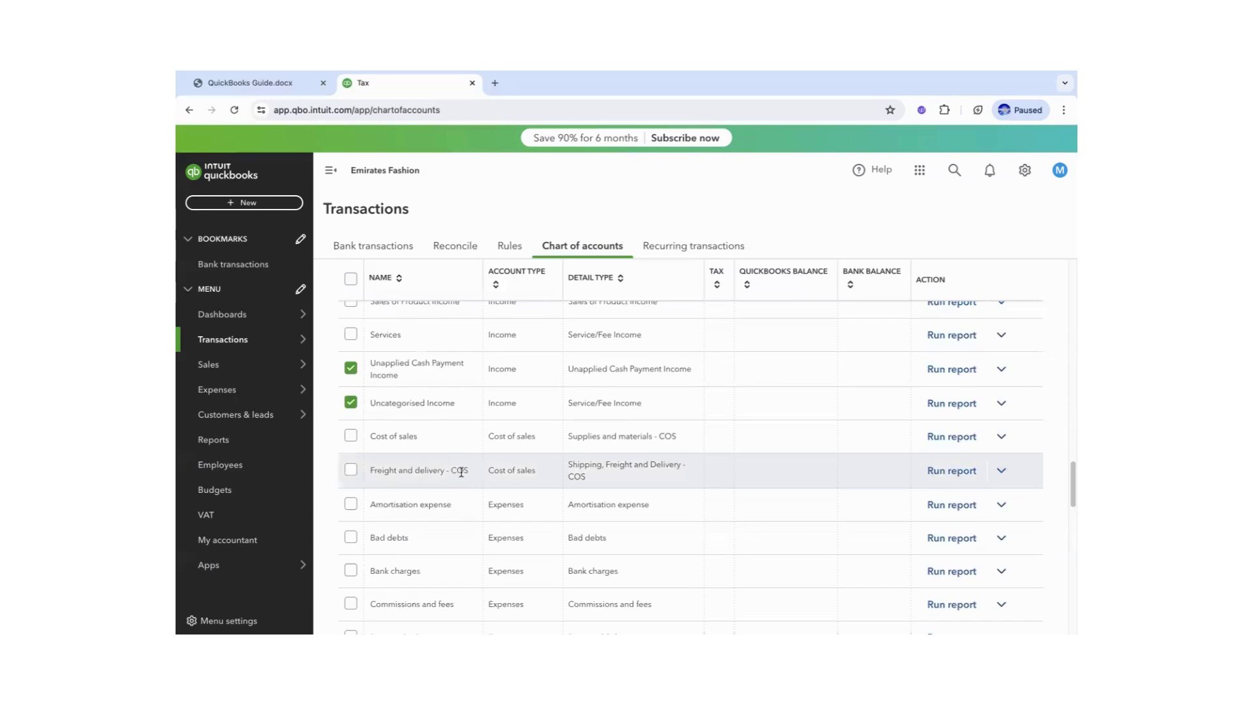
pyautogui.click(350, 504)
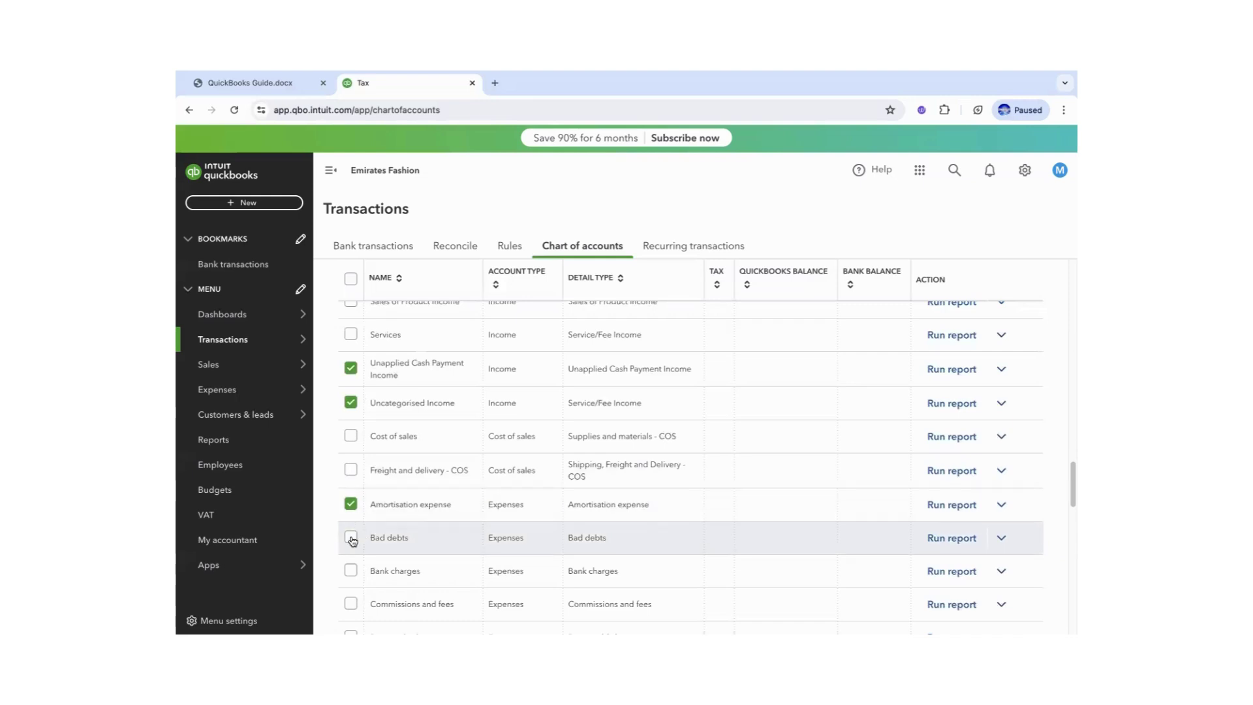
pyautogui.click(351, 572)
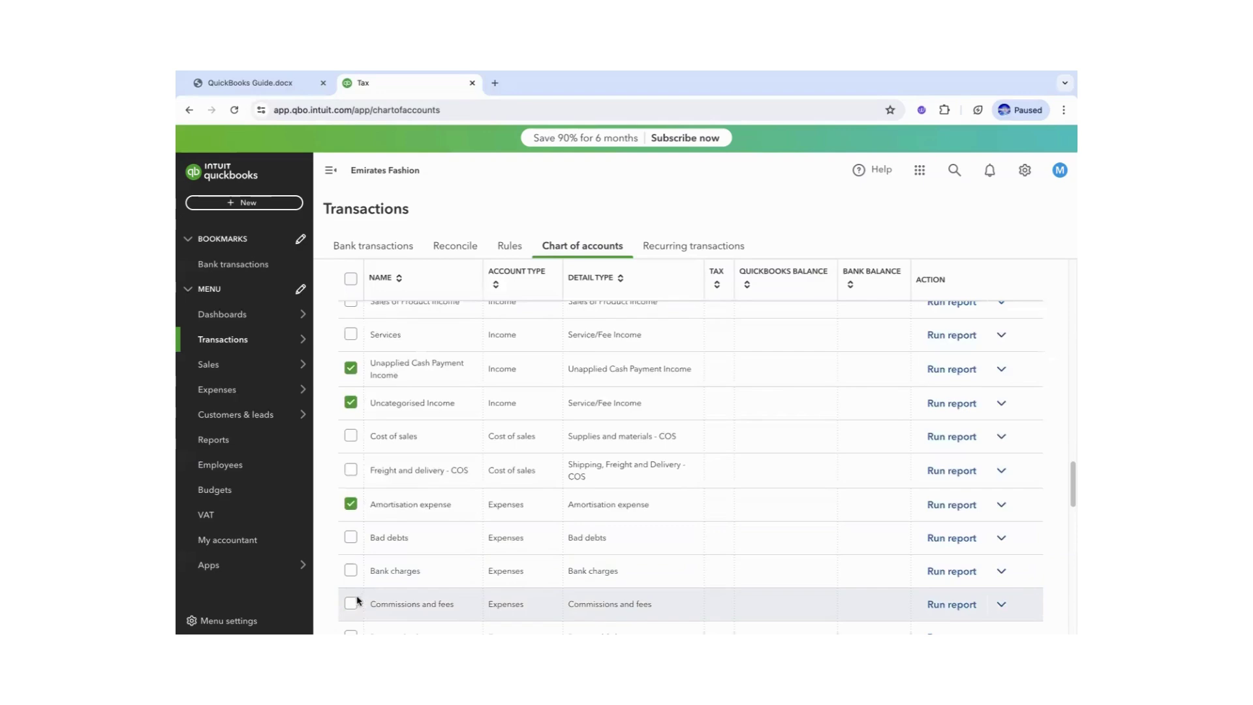
pyautogui.click(351, 604)
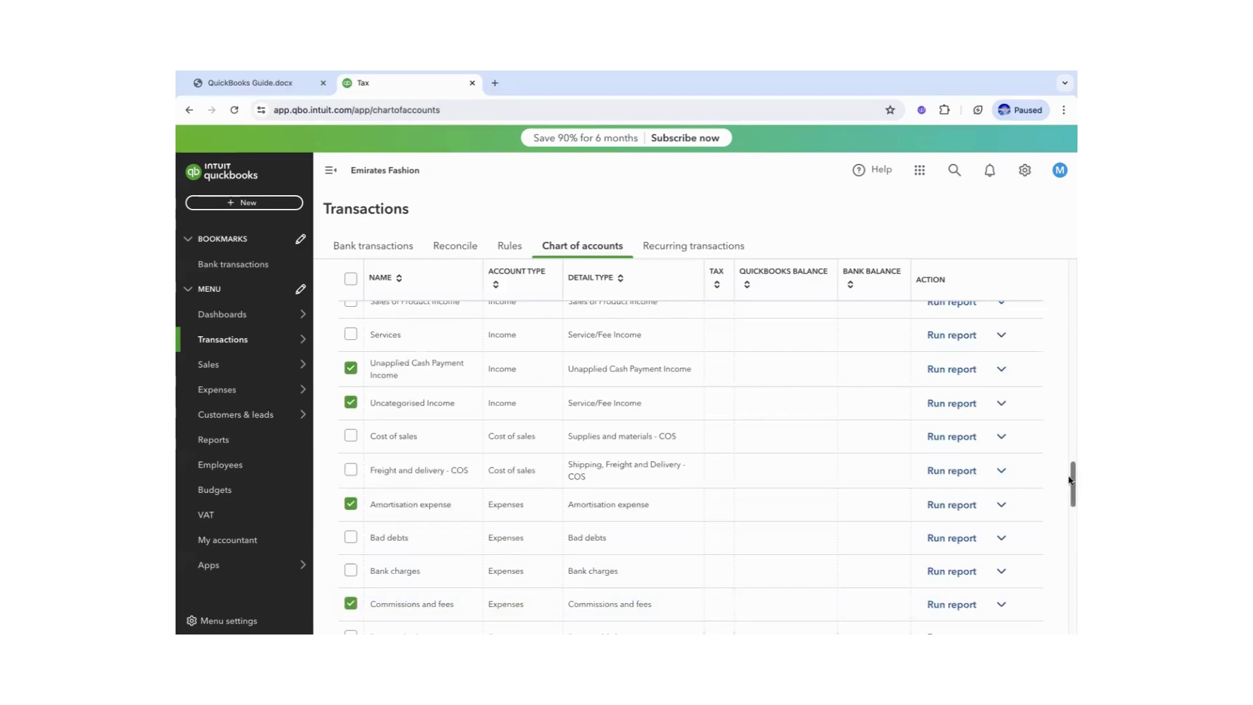
pyautogui.moveTo(1070, 481); pyautogui.dragTo(1070, 503)
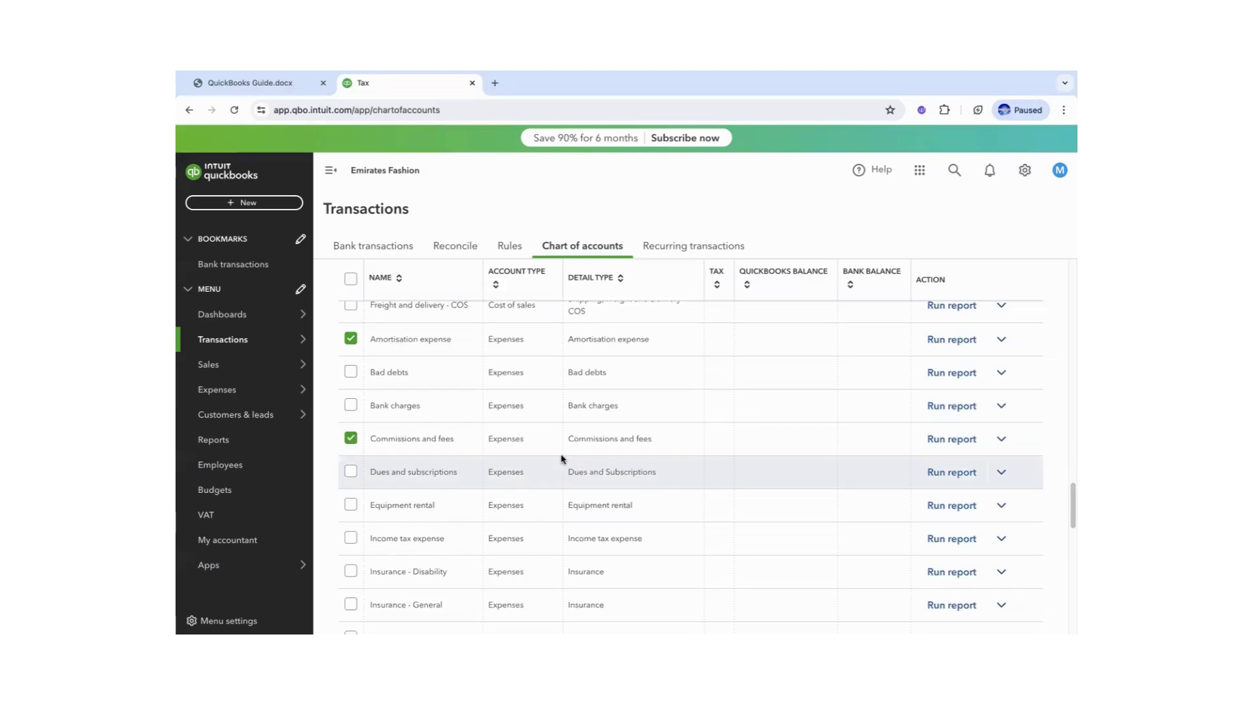
pyautogui.click(351, 505)
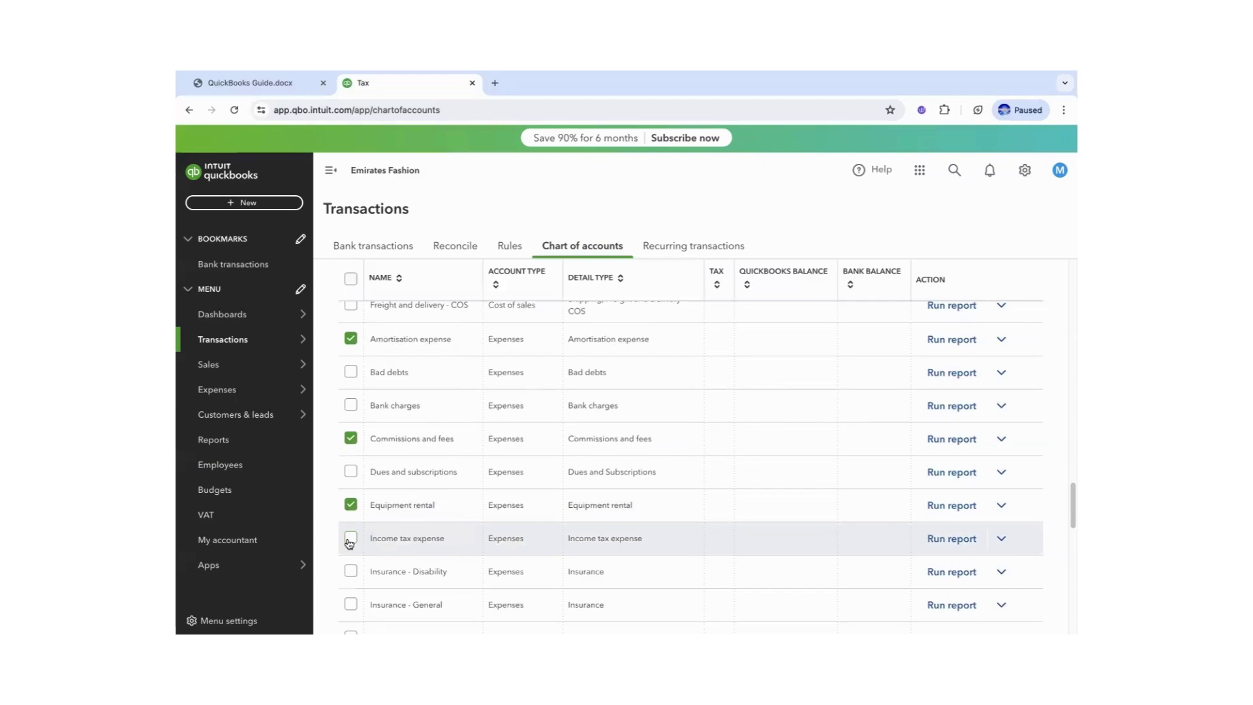
pyautogui.click(352, 573)
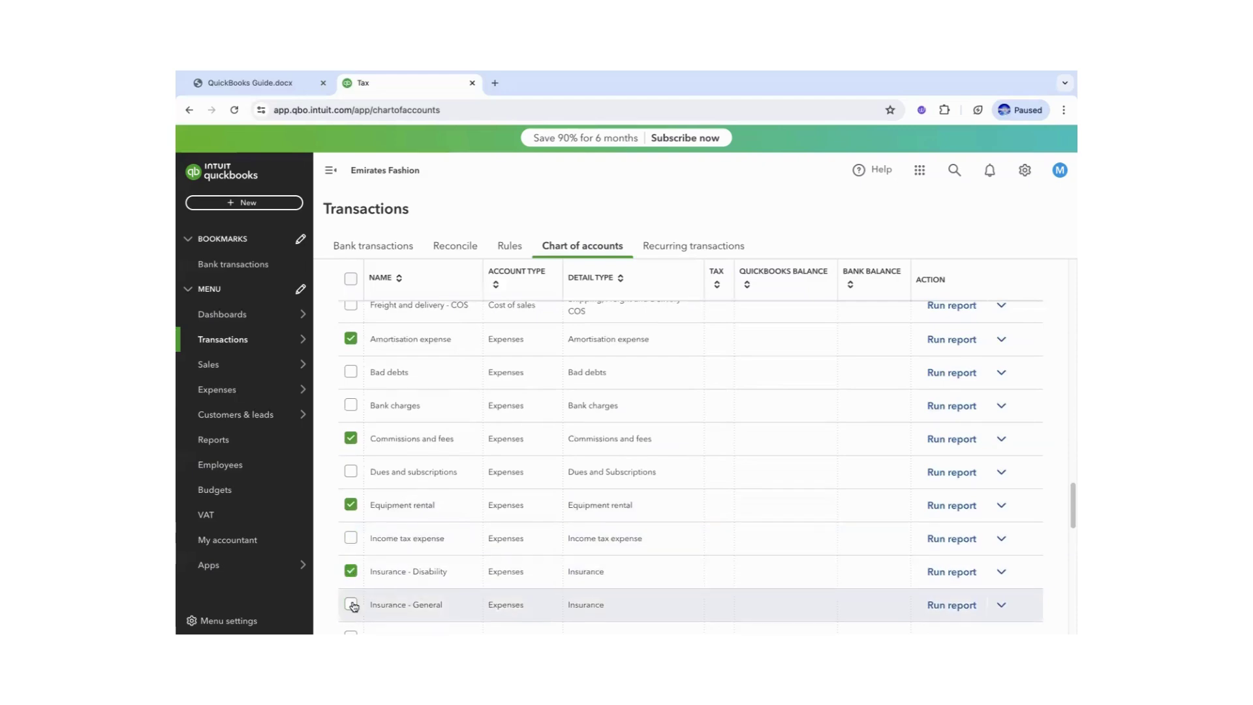
pyautogui.click(351, 604)
# Add Legal and professional fees, Loss on discontinued operations, net of tax, and Management compensation to the selected expense accounts.
pyautogui.moveTo(1071, 503); pyautogui.dragTo(1072, 522)
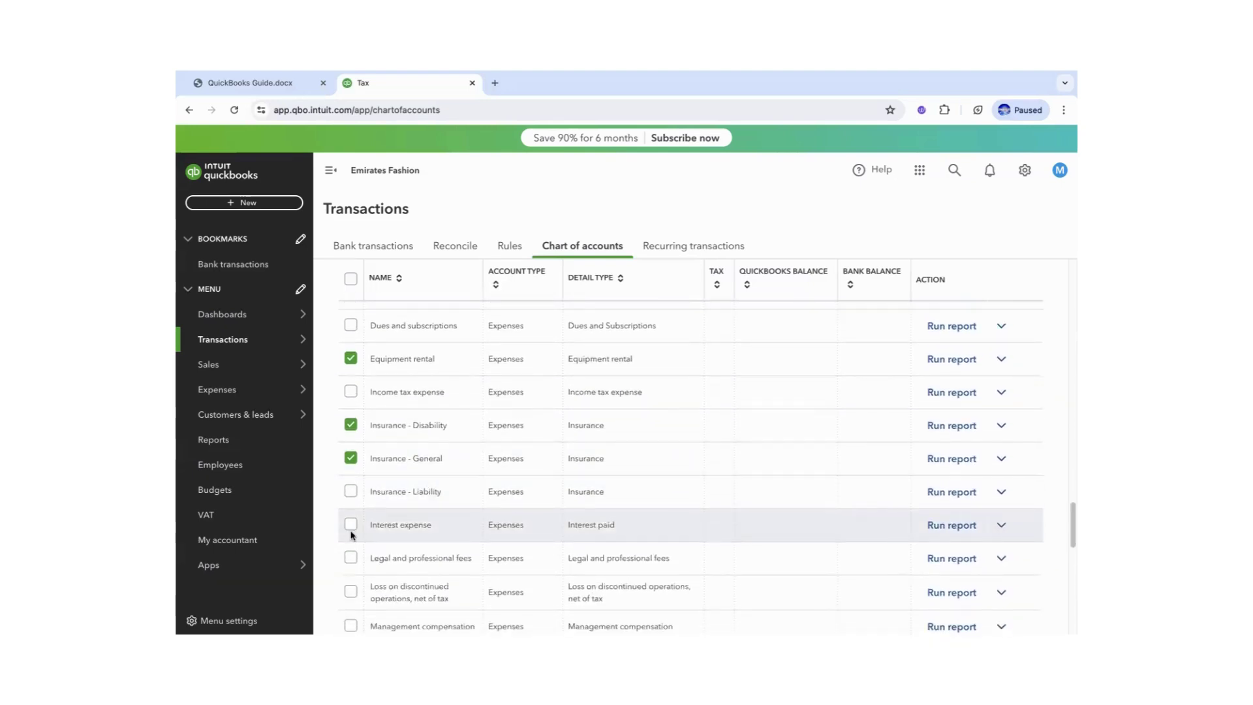
pyautogui.click(352, 560)
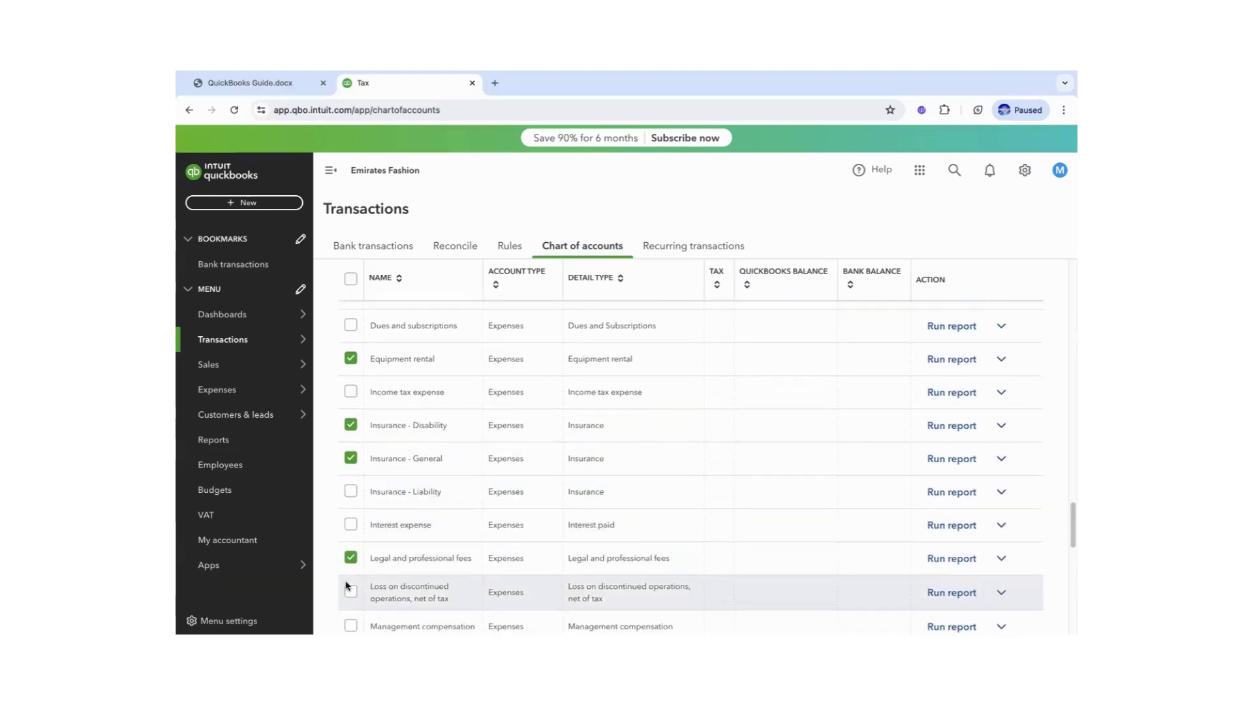
pyautogui.click(351, 592)
pyautogui.moveTo(1072, 525); pyautogui.dragTo(1072, 549)
pyautogui.click(350, 435)
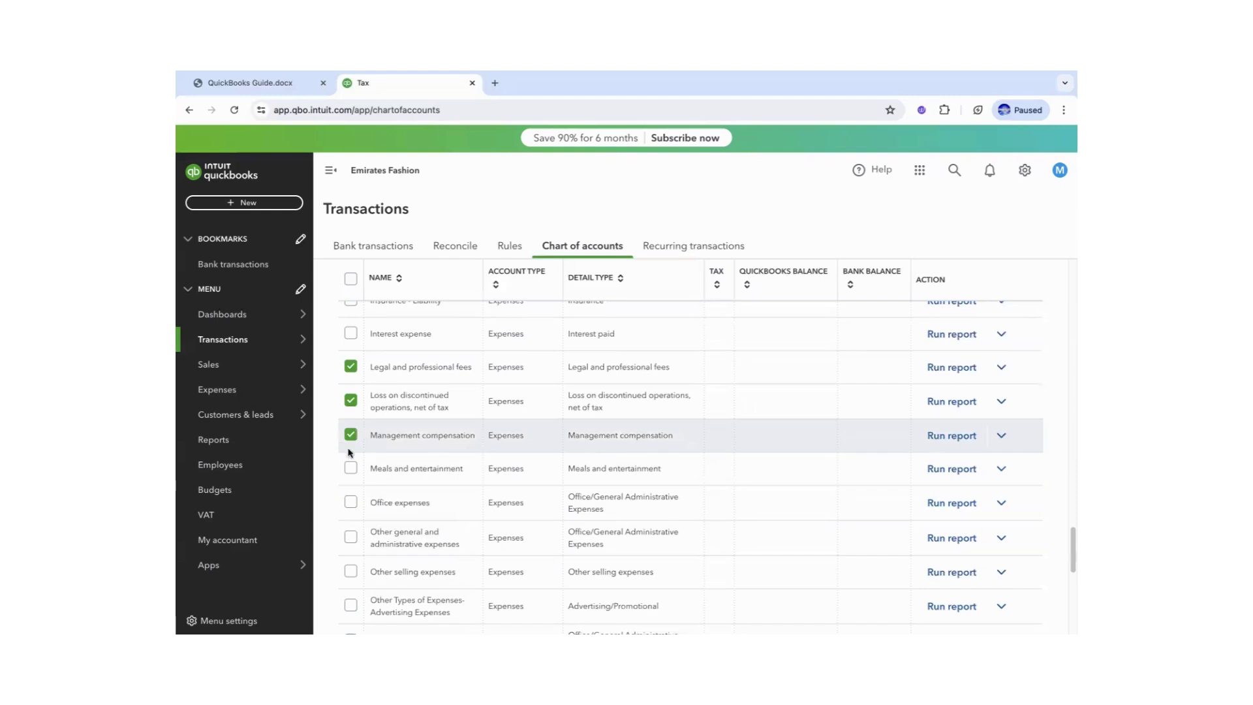
# Add Meals and entertainment, Office expenses, Other general and administrative expenses, Other selling expenses and Other Types of Expenses-Advertising Expenses to the selection.
pyautogui.click(350, 468)
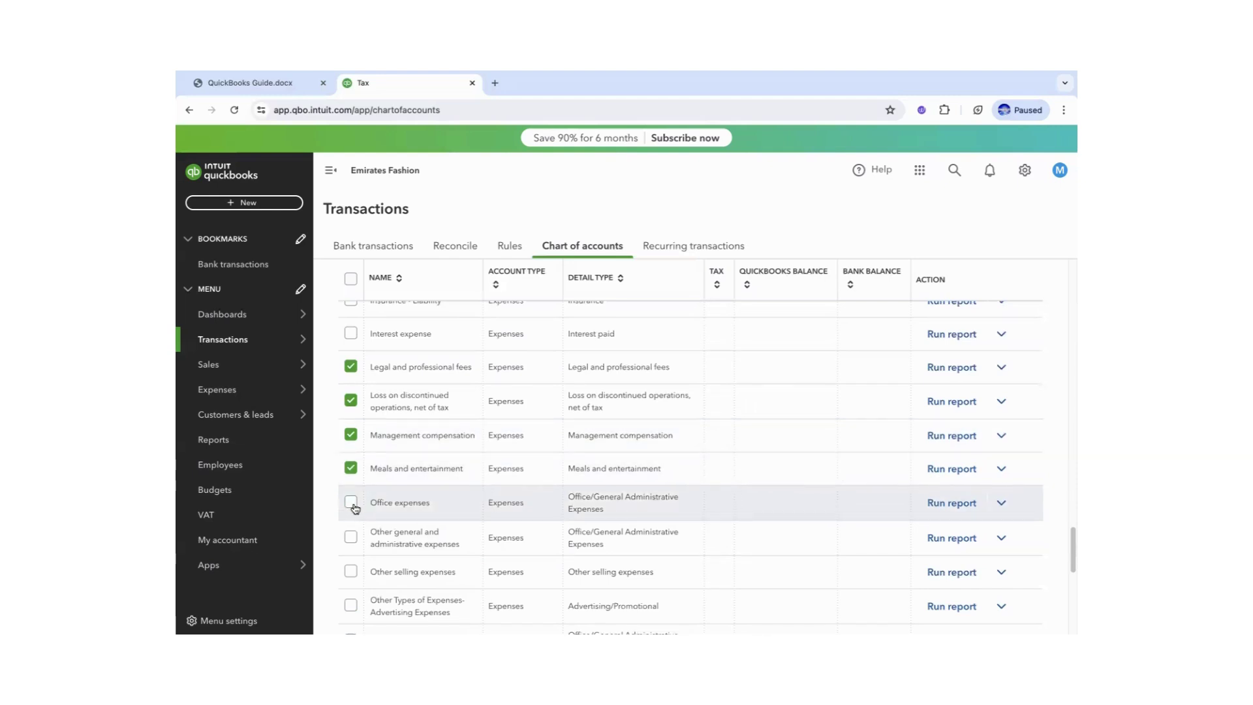
pyautogui.click(351, 503)
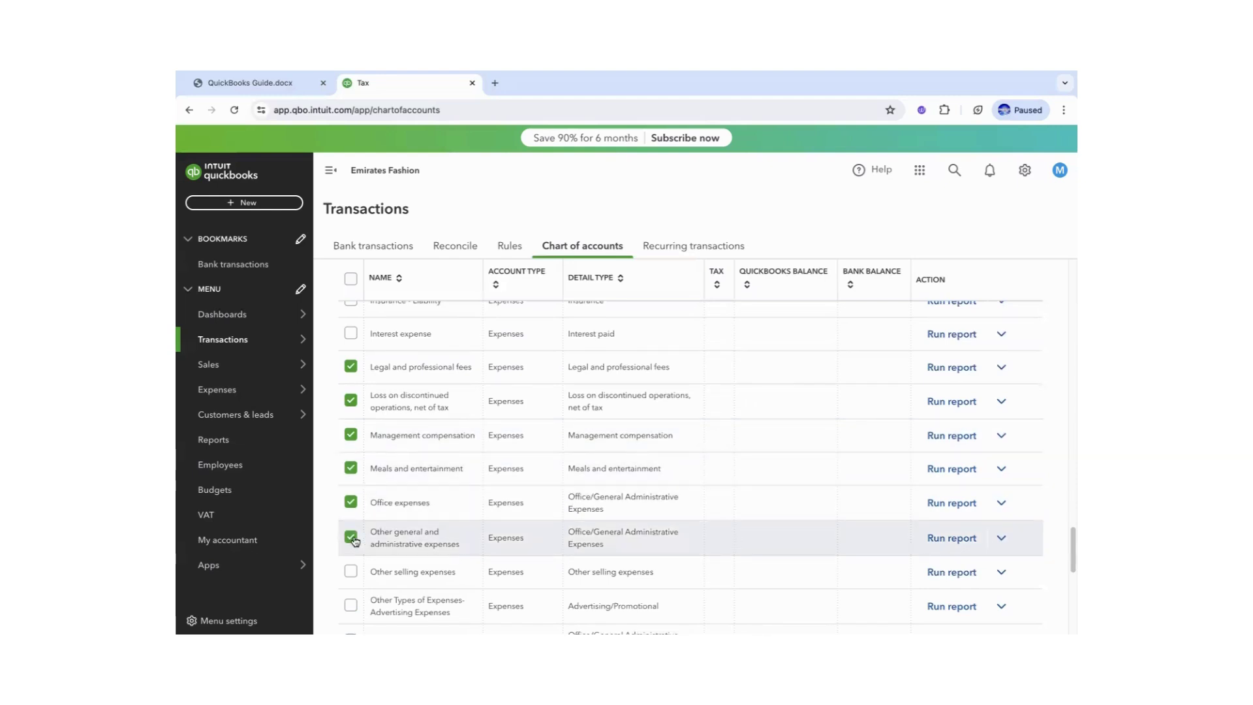
pyautogui.click(351, 571)
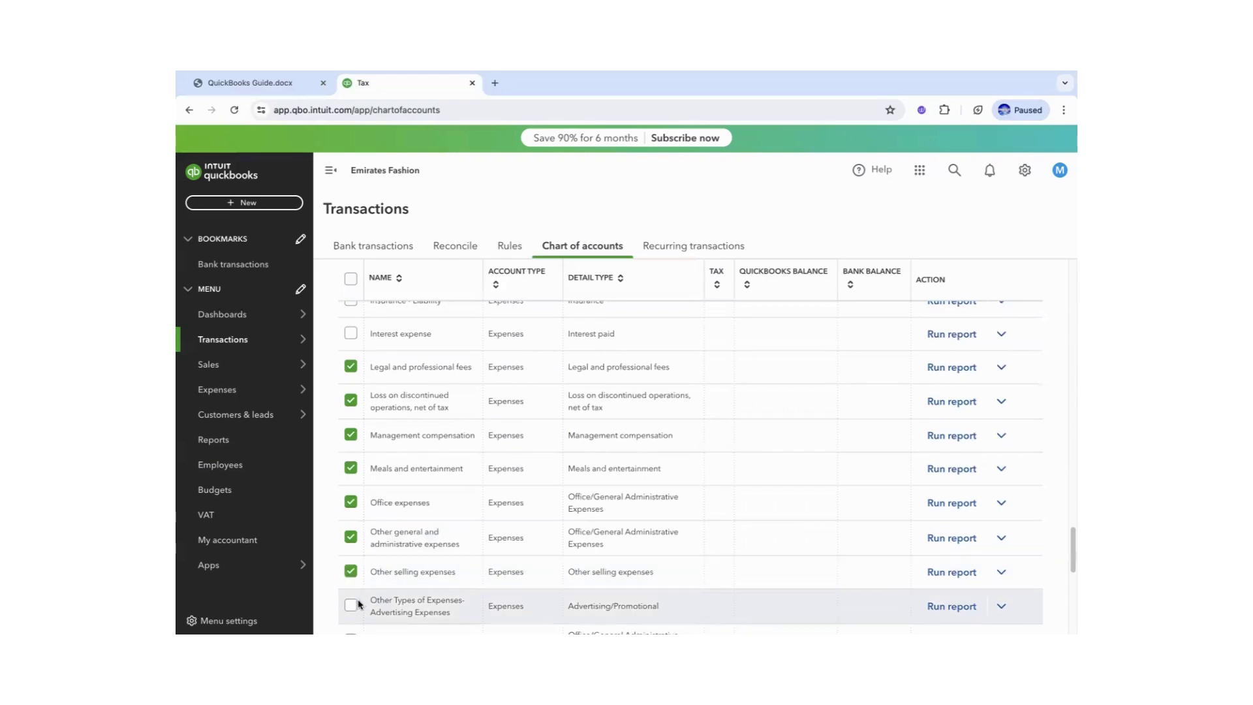
pyautogui.moveTo(1071, 531); pyautogui.dragTo(1071, 551)
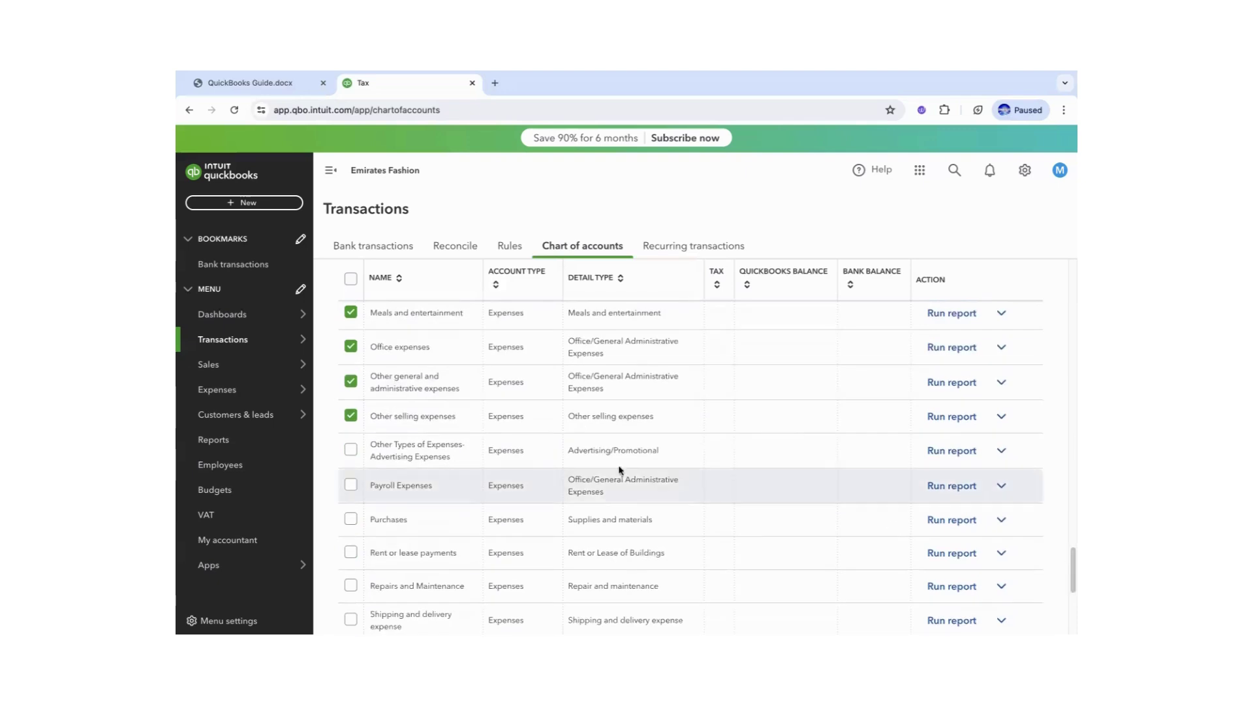
pyautogui.click(351, 450)
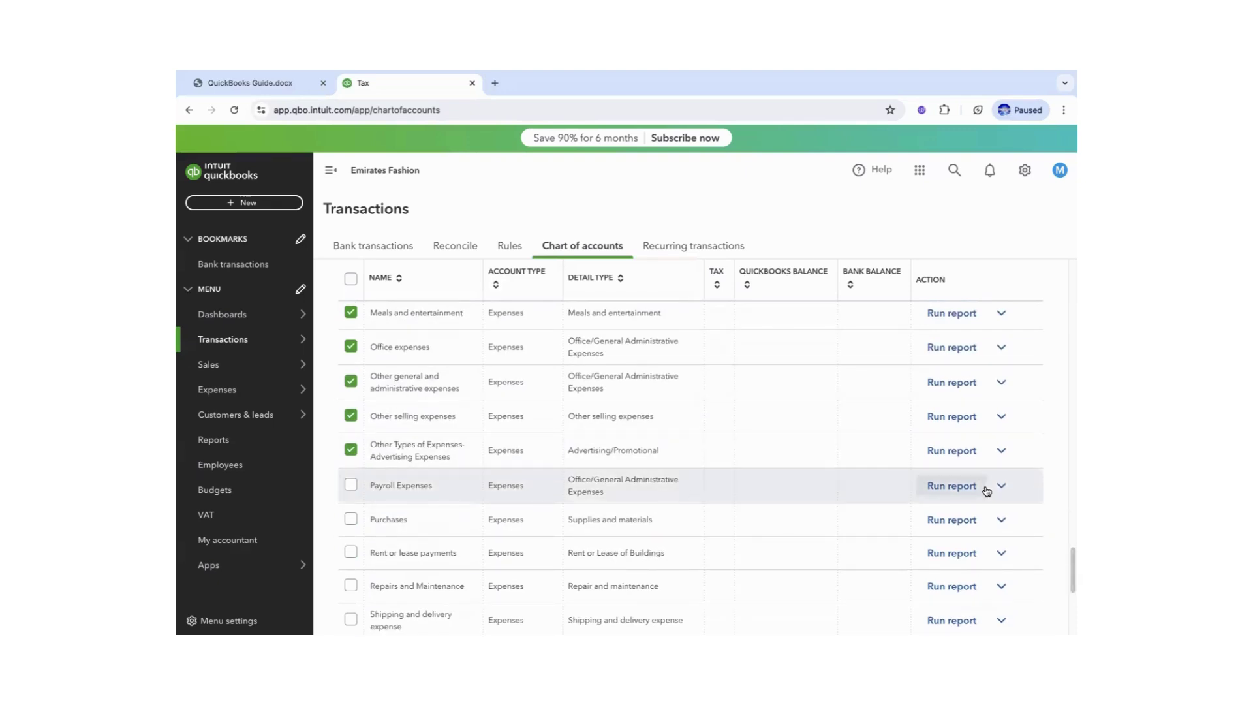
# Add Purchases, Repairs and Maintenance, Shipping and delivery expense, Stationery and printing, and both Travel expenses accounts to the selection.
pyautogui.moveTo(1070, 569)
pyautogui.mouseDown()
pyautogui.moveTo(1071, 590)
pyautogui.moveTo(1070, 574)
pyautogui.mouseUp()
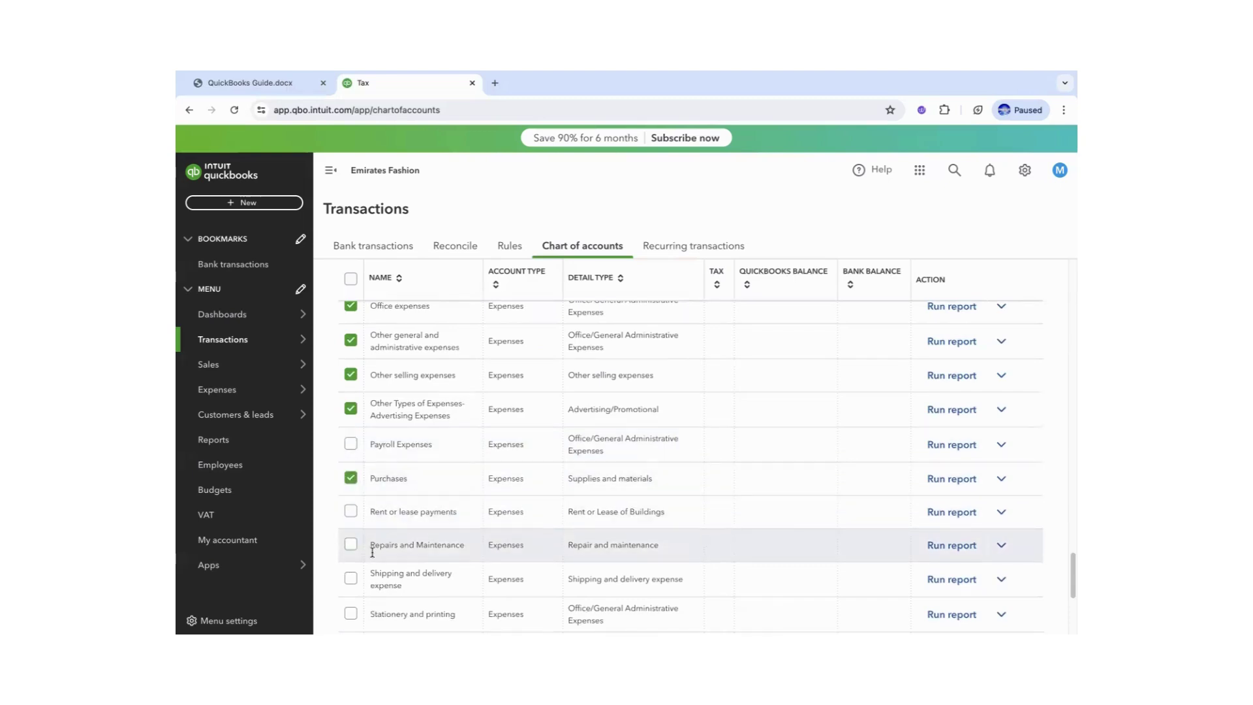
pyautogui.click(351, 546)
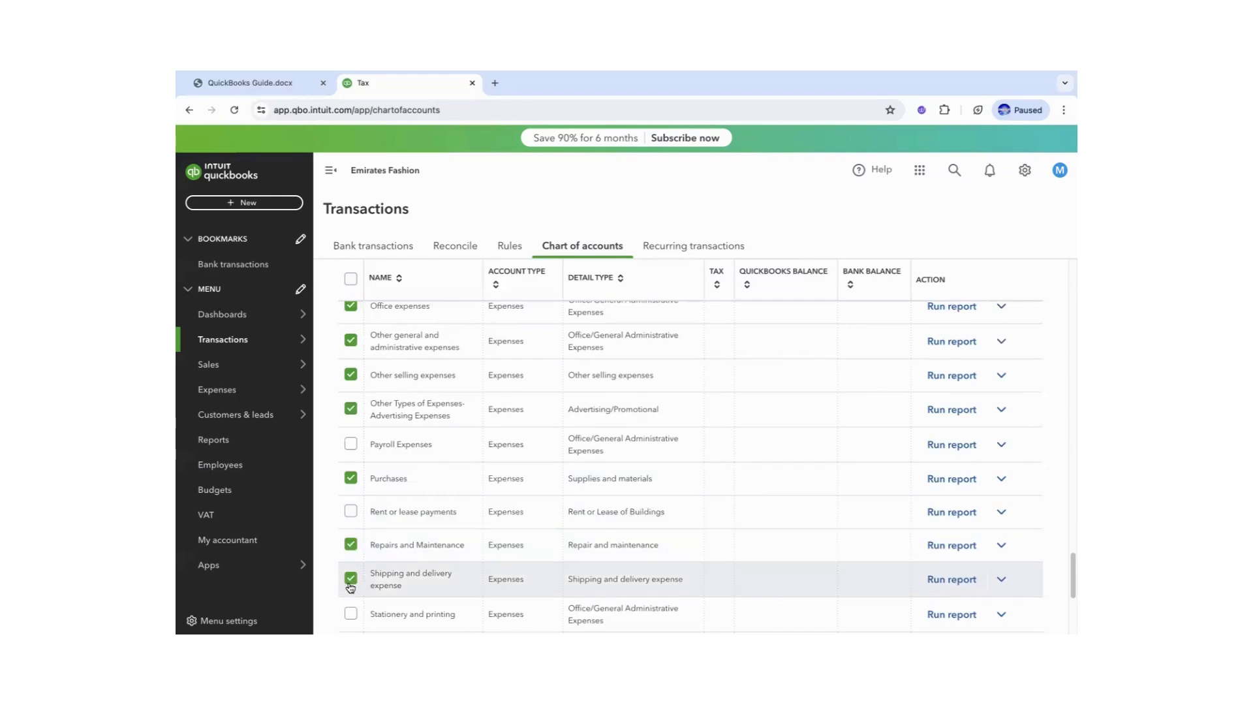
pyautogui.click(351, 614)
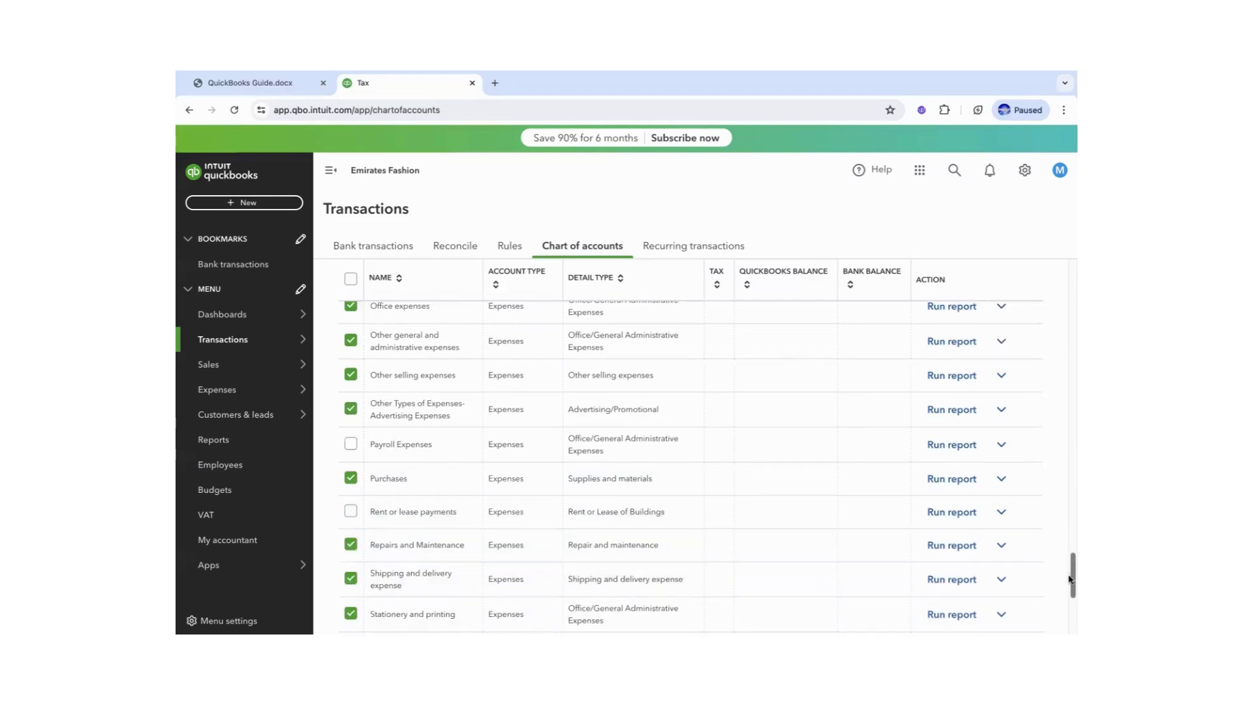
pyautogui.moveTo(1070, 578); pyautogui.dragTo(1071, 593)
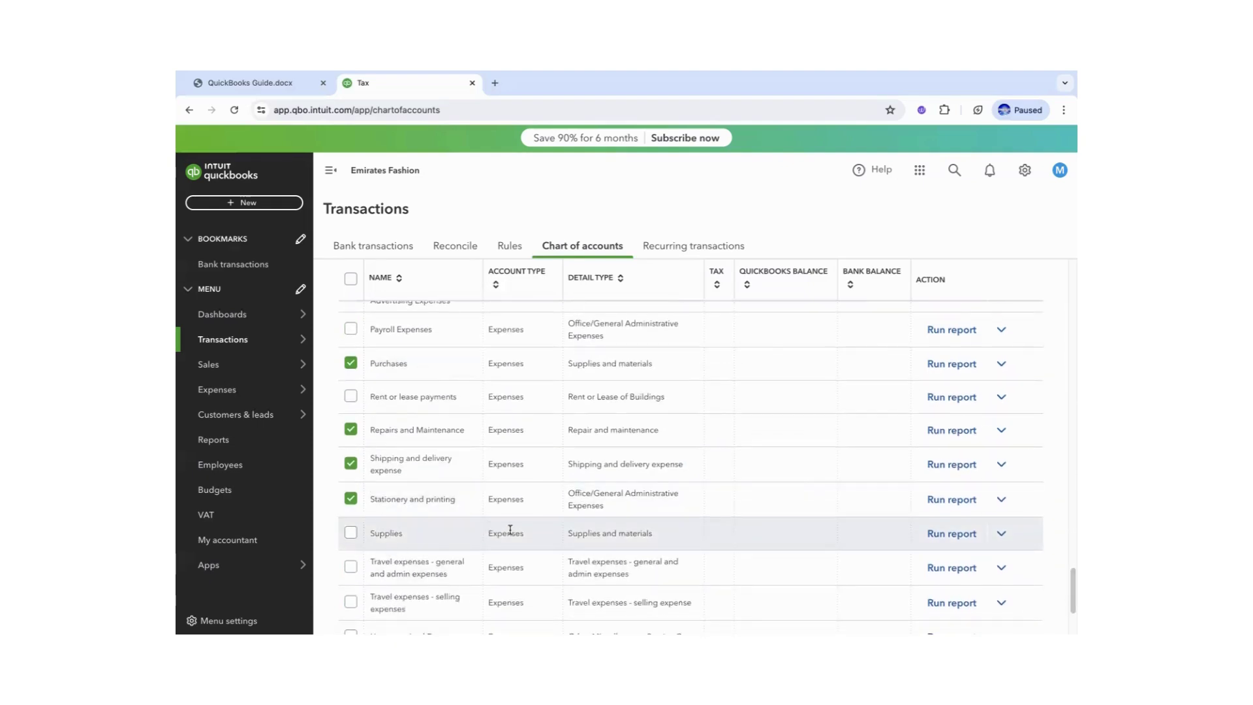
pyautogui.click(351, 567)
pyautogui.click(350, 600)
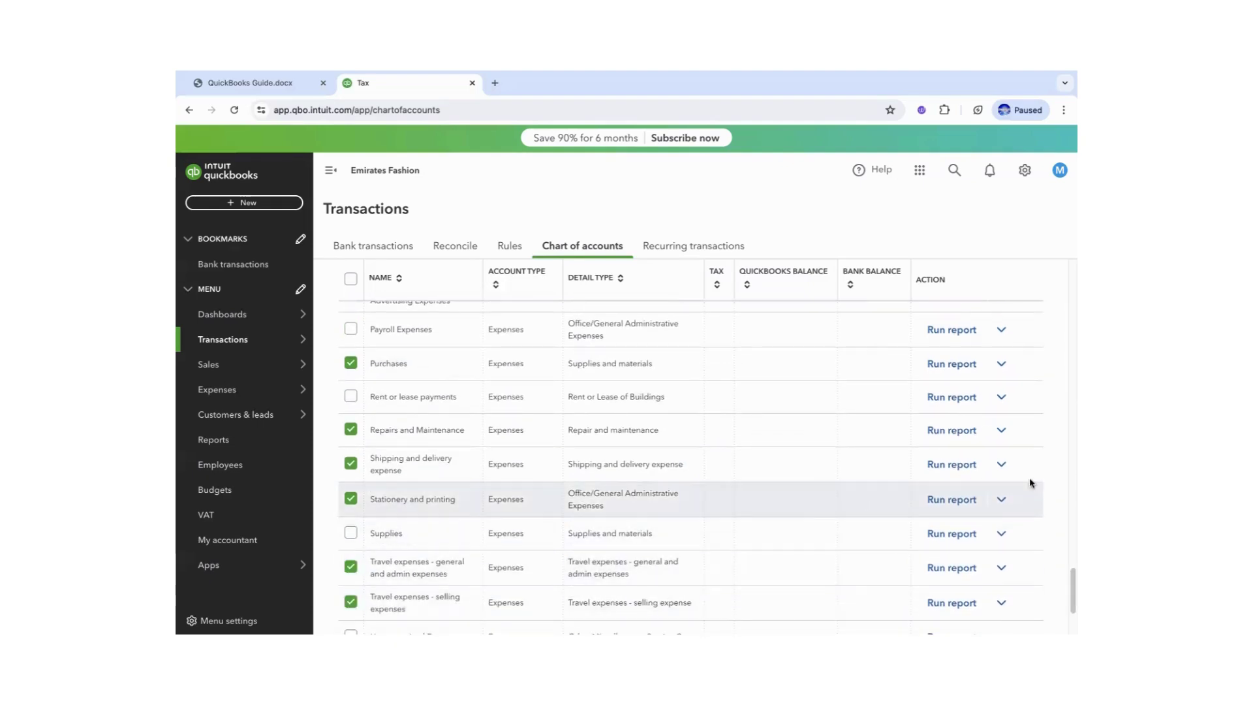
# Add Uncategorised Expense, Utilities and Wage expenses to the selected expense accounts.
pyautogui.moveTo(1071, 587); pyautogui.dragTo(1071, 608)
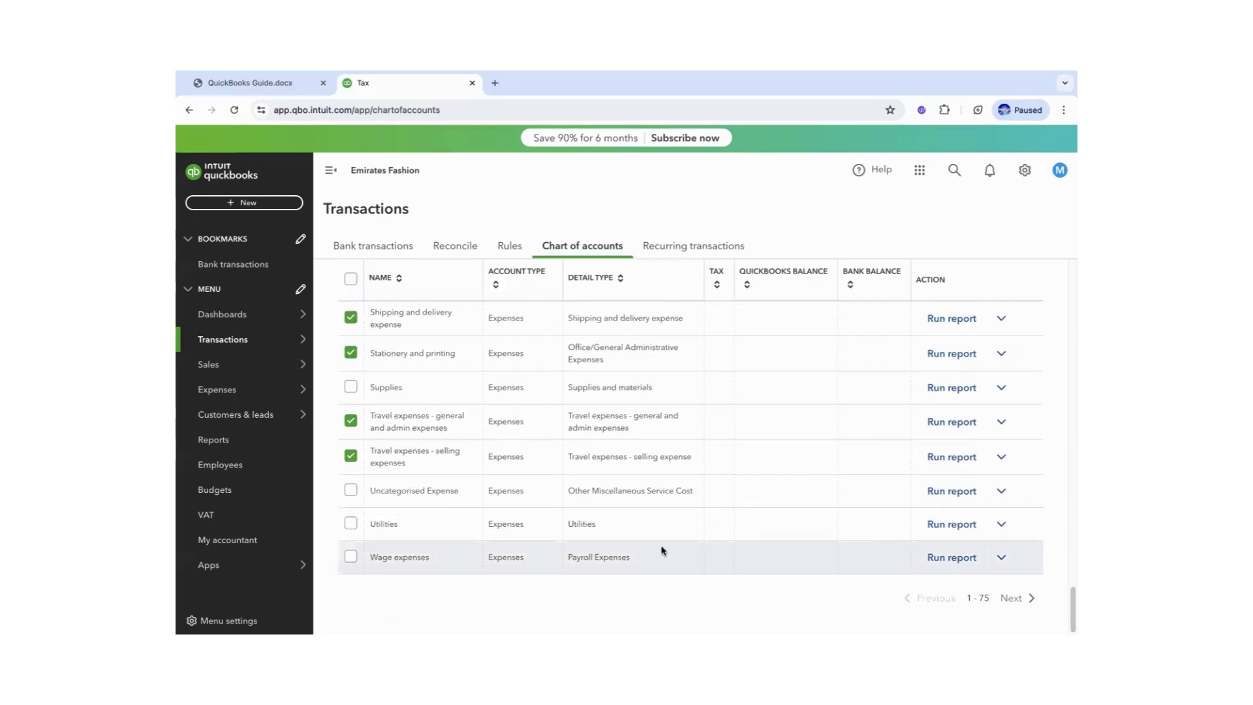
pyautogui.click(351, 523)
pyautogui.click(351, 557)
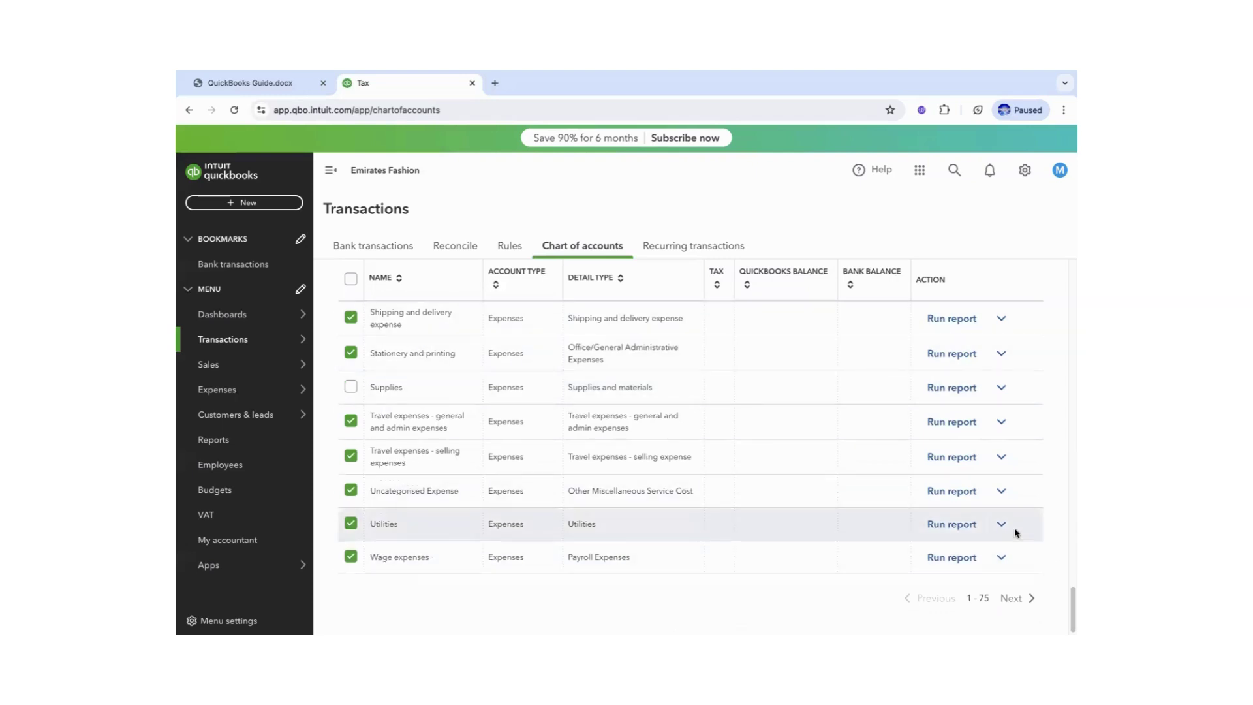
pyautogui.moveTo(1070, 612); pyautogui.dragTo(1044, 267)
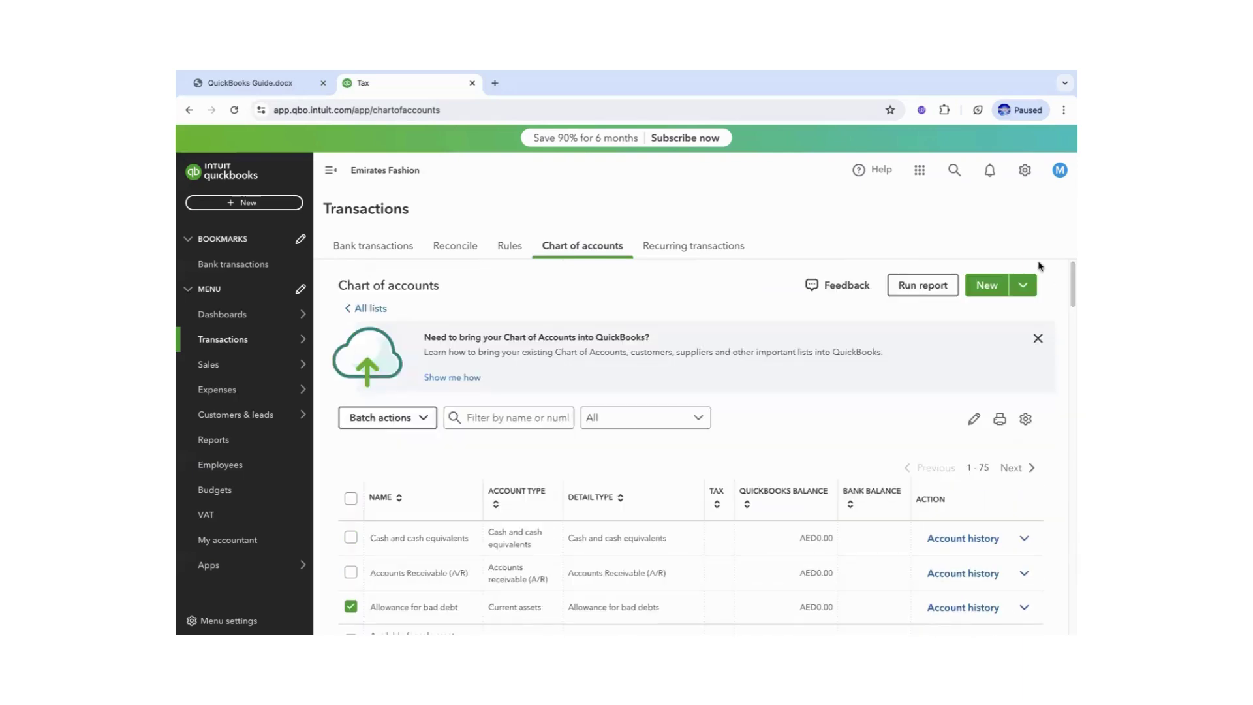
pyautogui.click(394, 251)
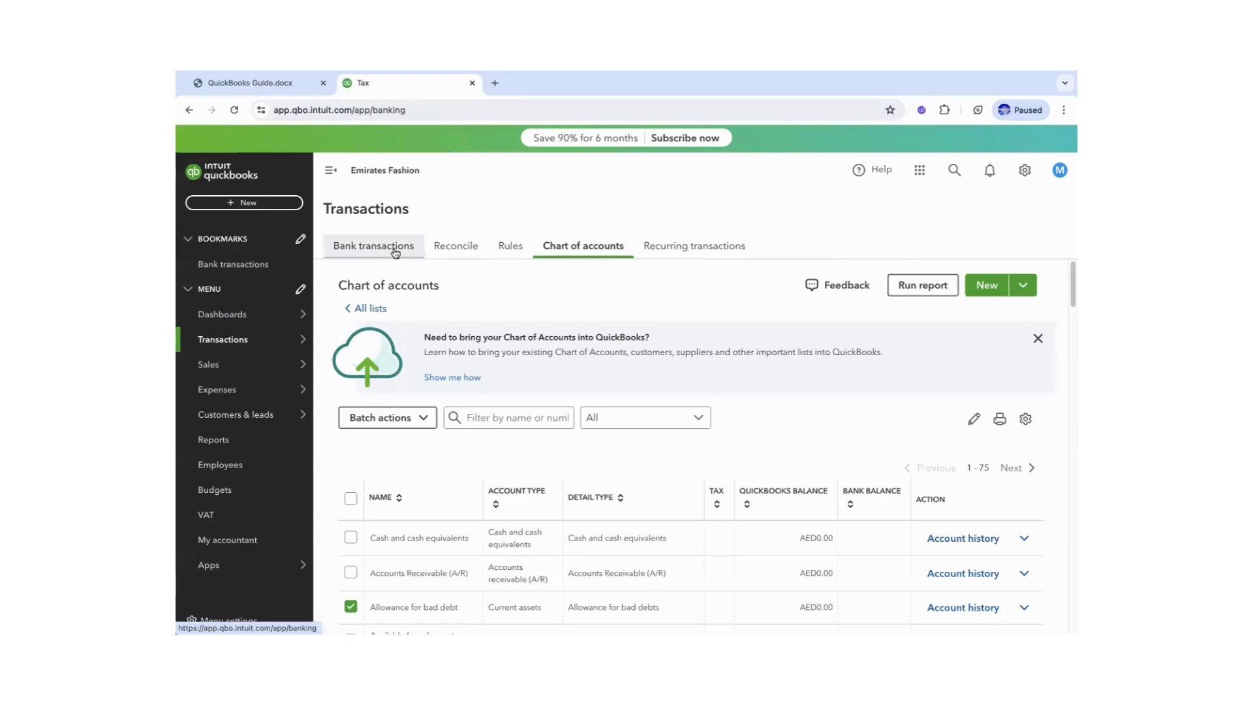
pyautogui.click(423, 425)
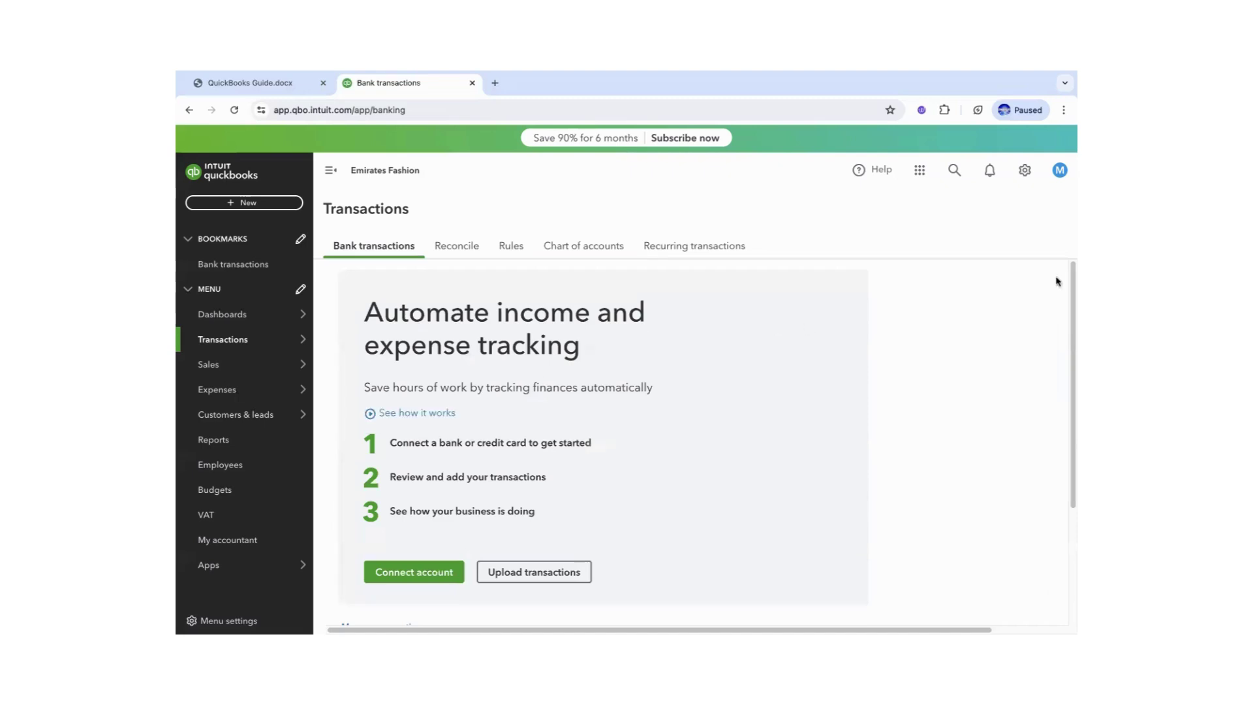
pyautogui.scroll(-3, 1058, 359)
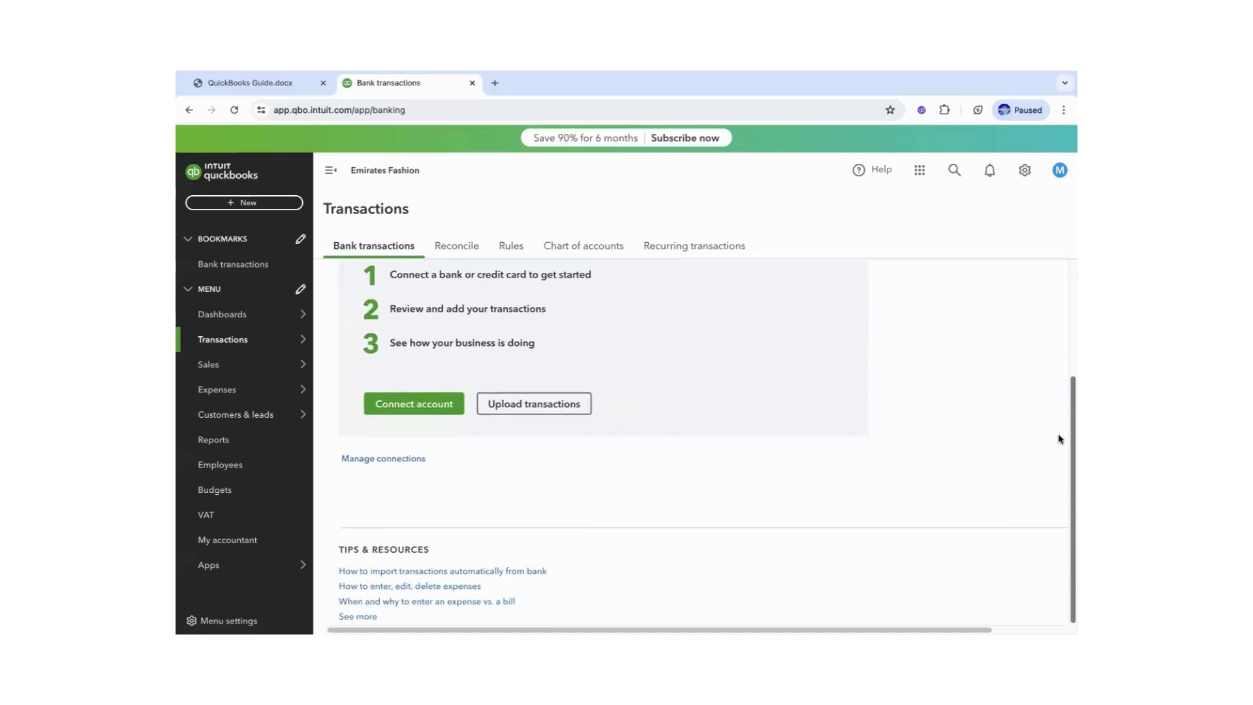
pyautogui.scroll(1, 1053, 410)
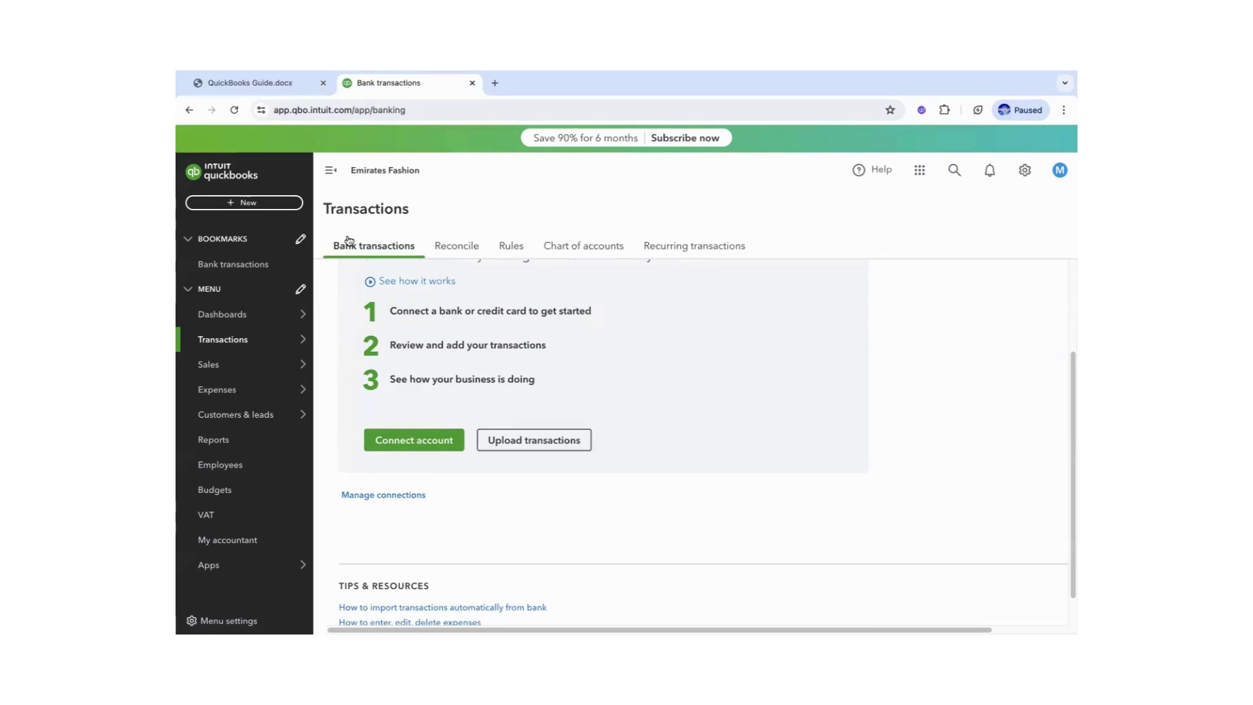
pyautogui.click(444, 110)
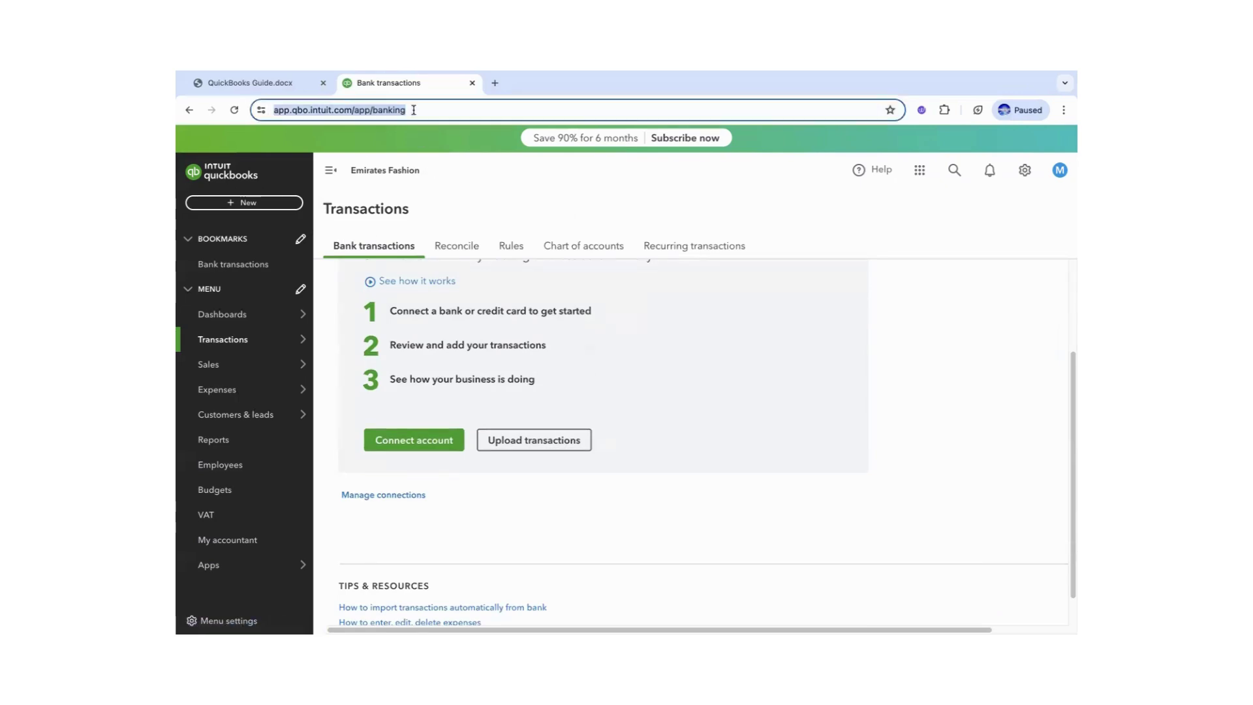
pyautogui.press('Return')
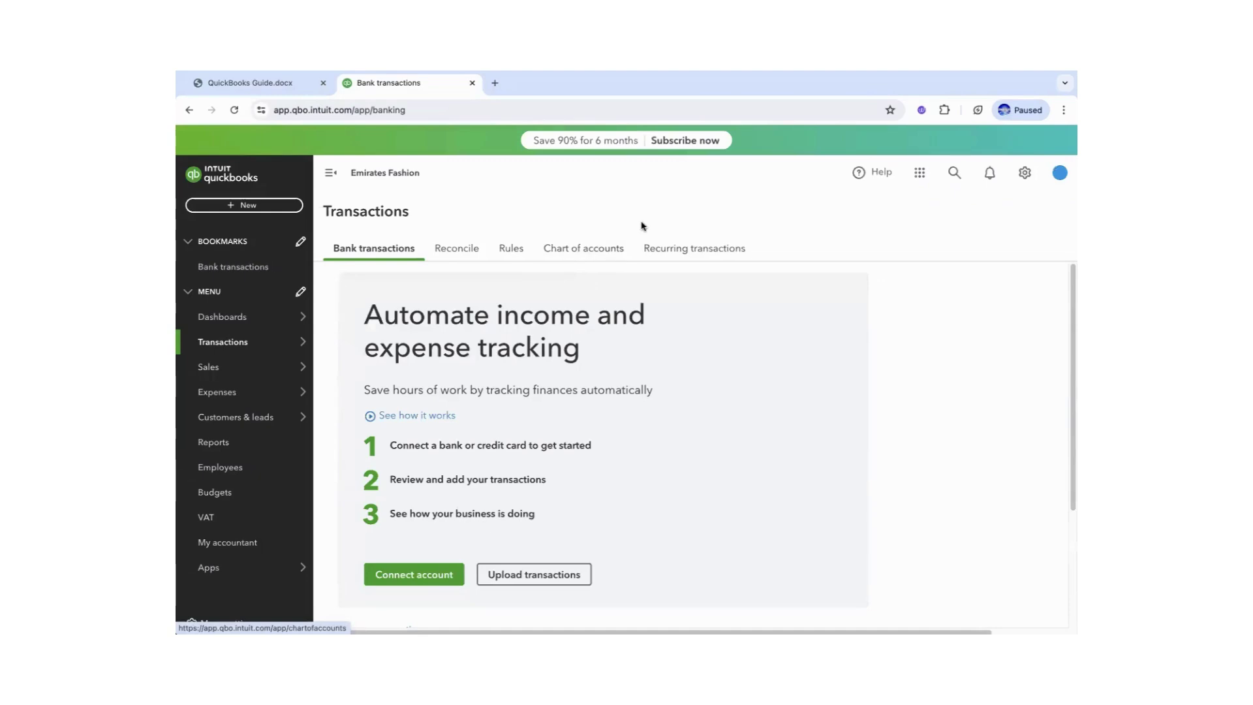
pyautogui.click(571, 247)
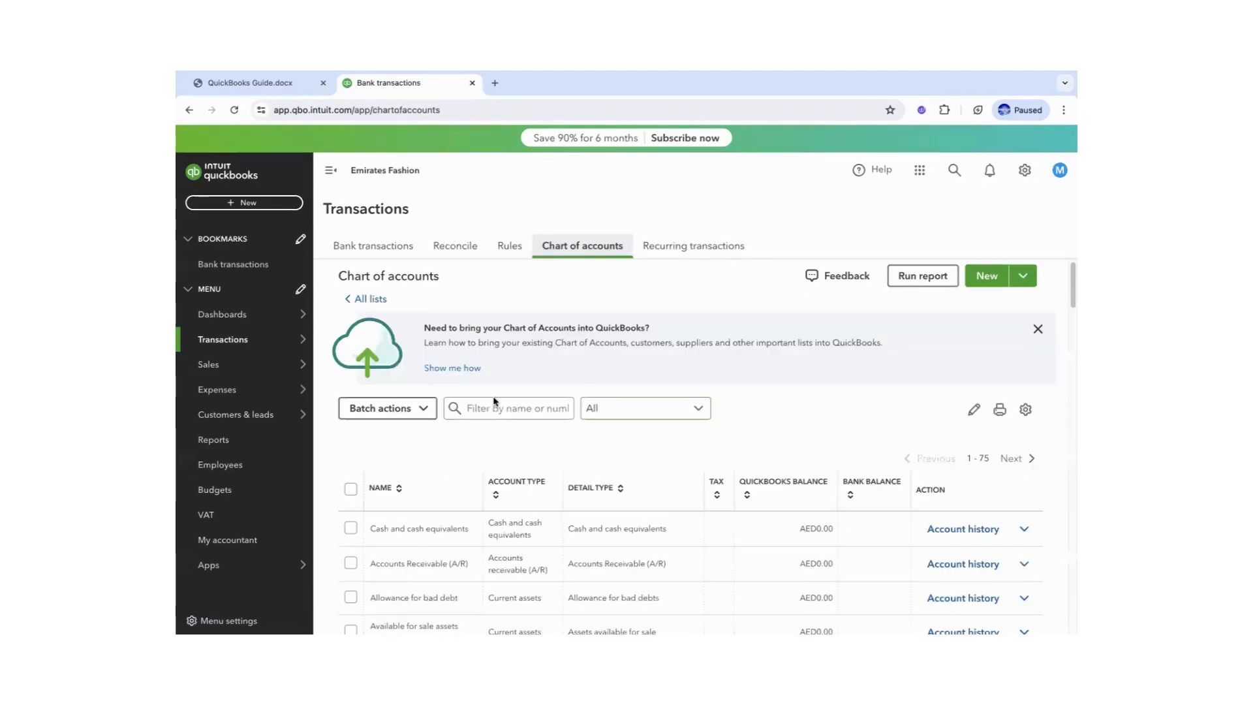
# Select the current asset accounts Allowance for bad debt, Available for sale assets (short-term) and Inventory.
pyautogui.scroll(-4, 674, 451)
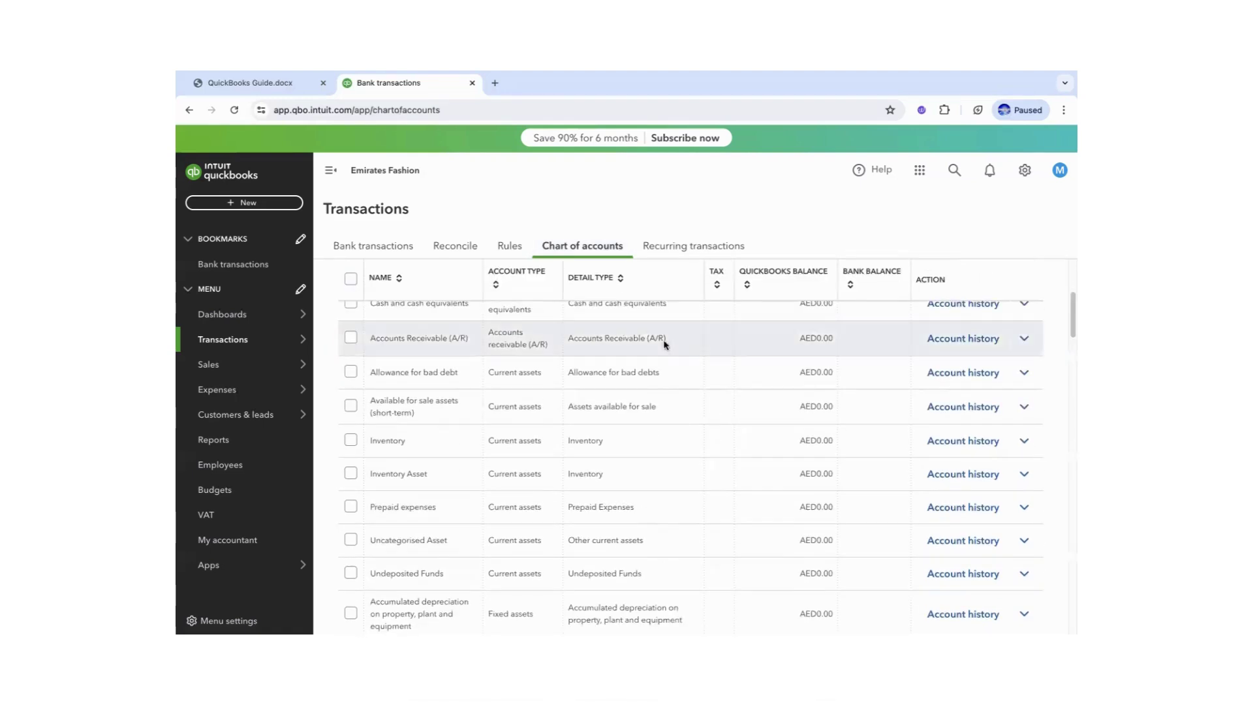
pyautogui.moveTo(1071, 314); pyautogui.dragTo(1069, 276)
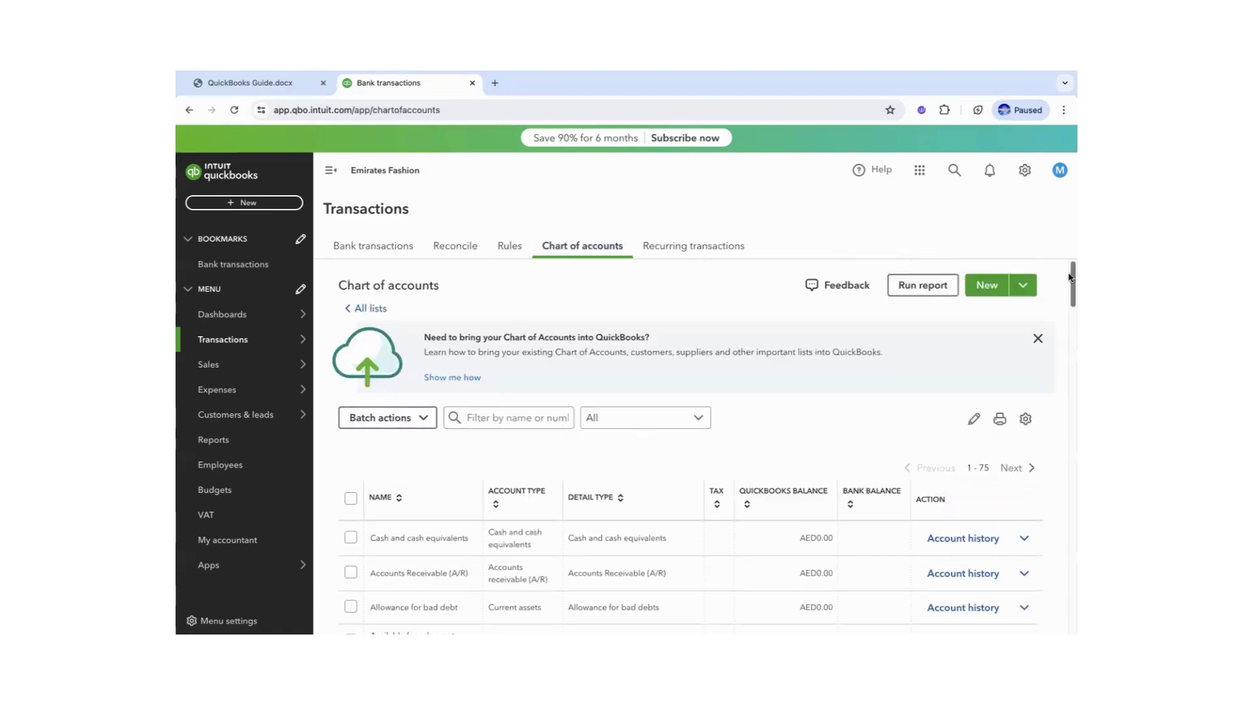
pyautogui.scroll(-1, 1070, 281)
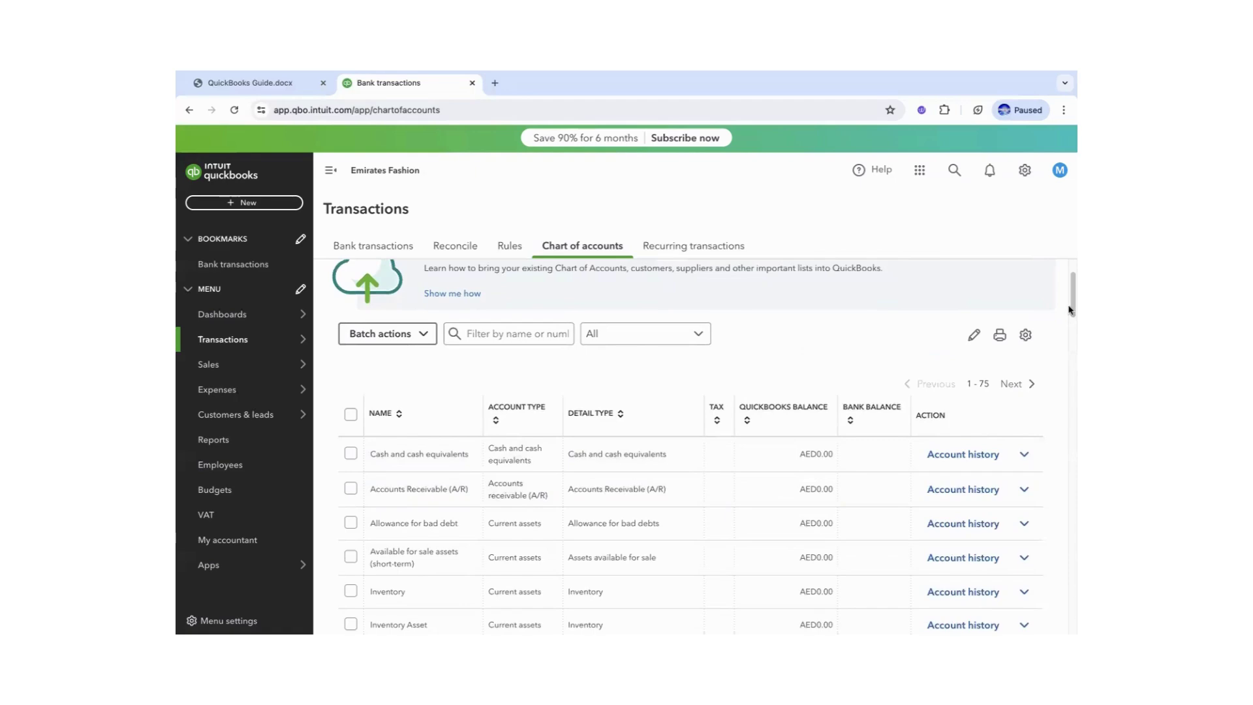
pyautogui.scroll(-1, 1069, 309)
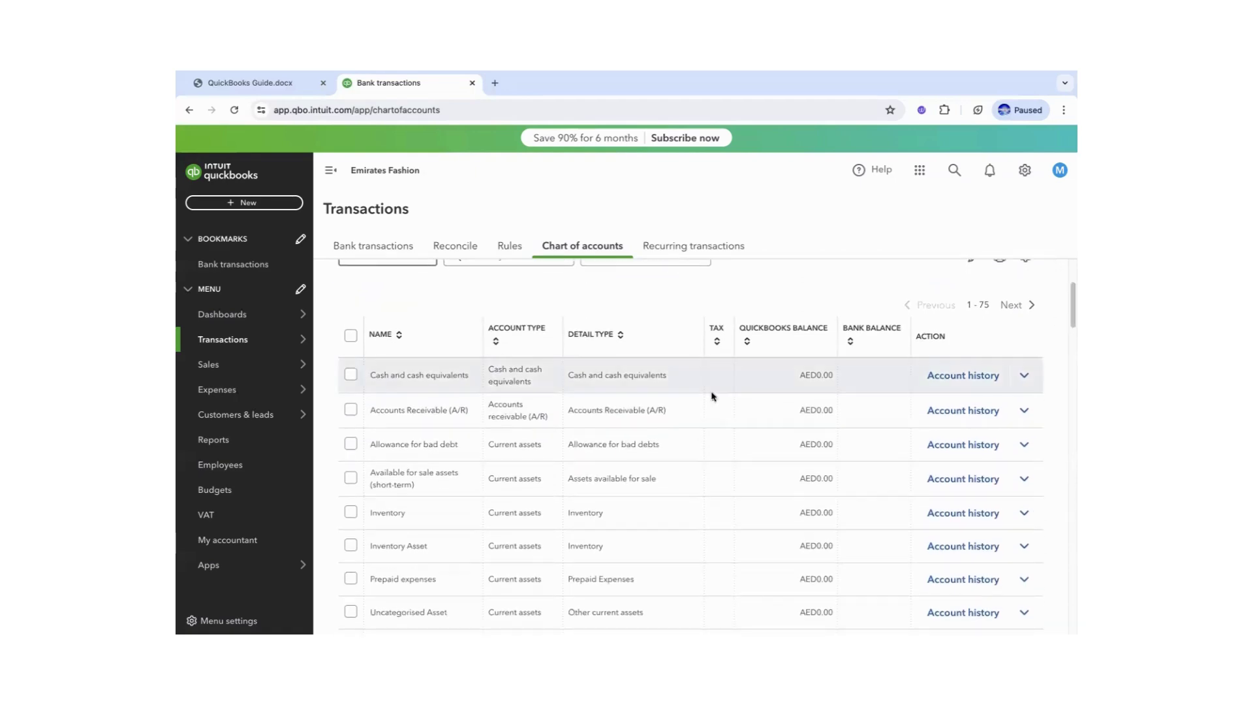
pyautogui.click(351, 444)
pyautogui.click(352, 478)
pyautogui.click(351, 513)
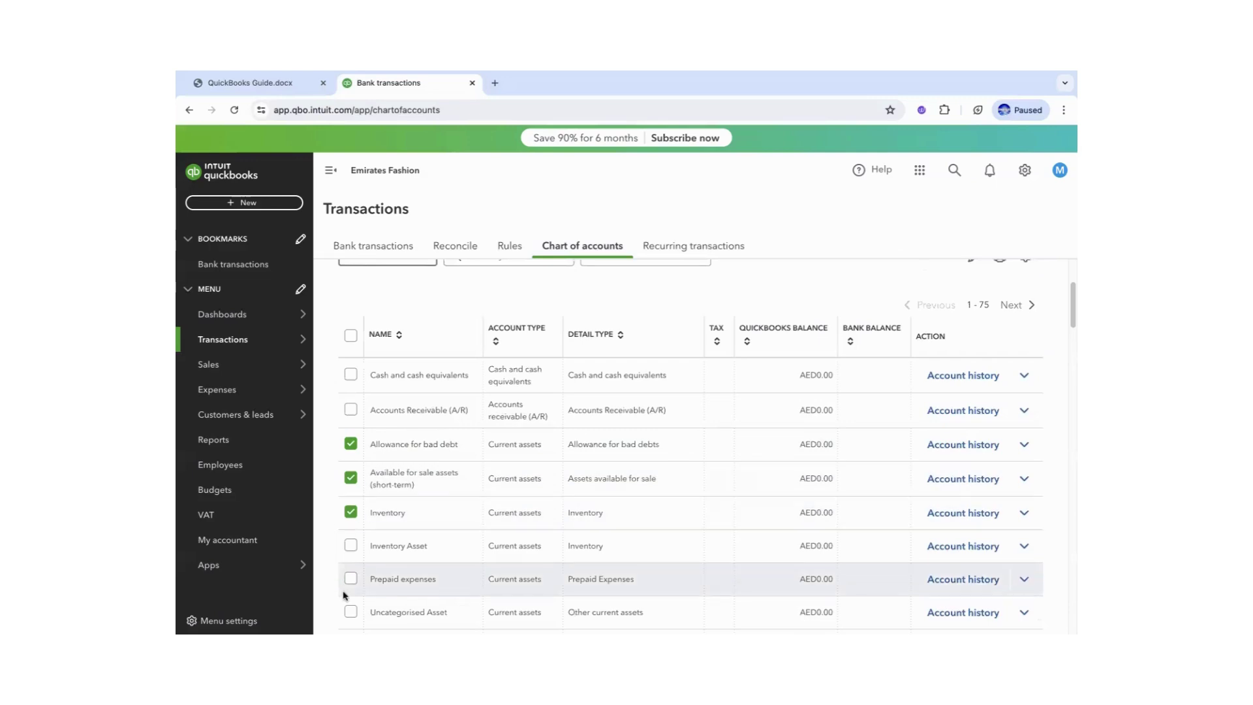
pyautogui.click(351, 612)
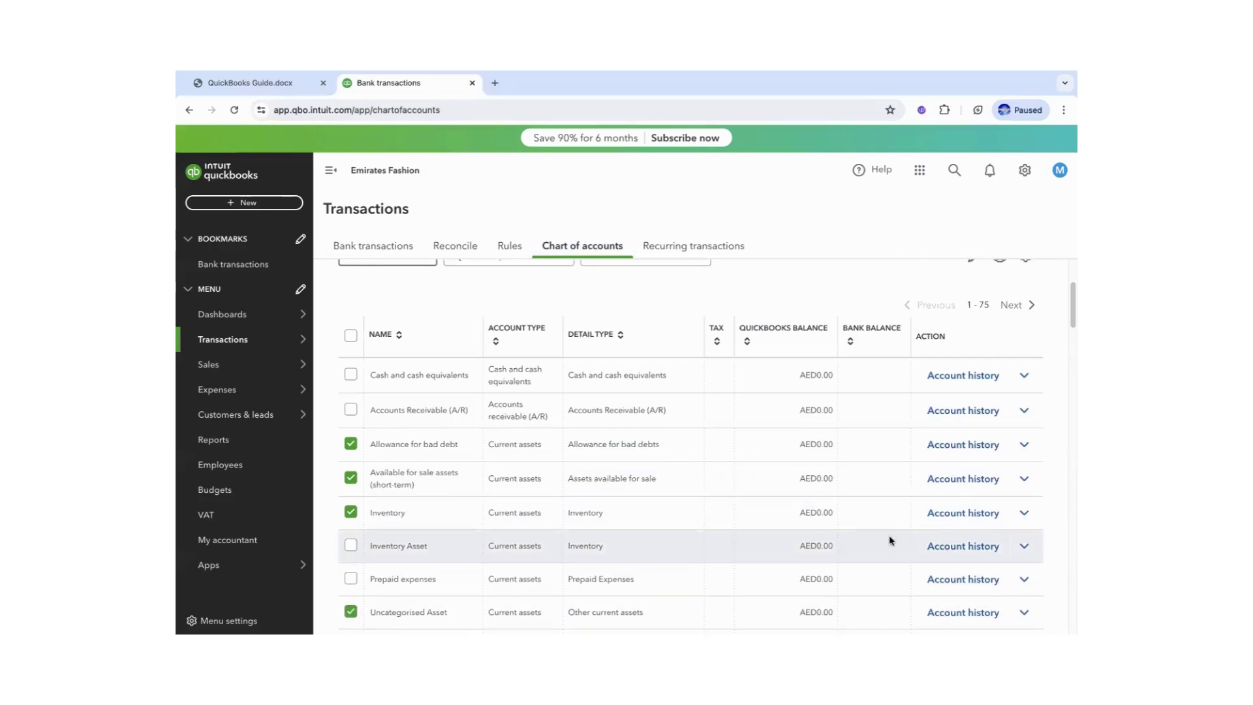
pyautogui.moveTo(1070, 327); pyautogui.dragTo(1070, 342)
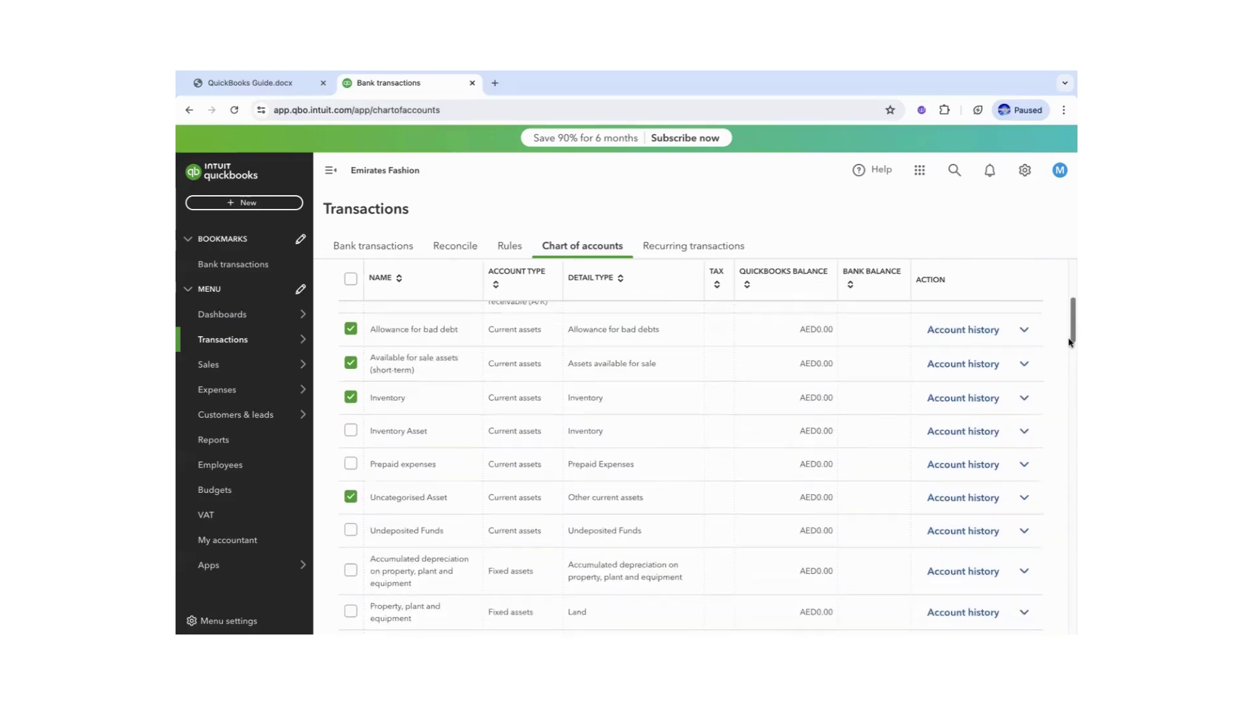
pyautogui.click(351, 497)
pyautogui.click(351, 531)
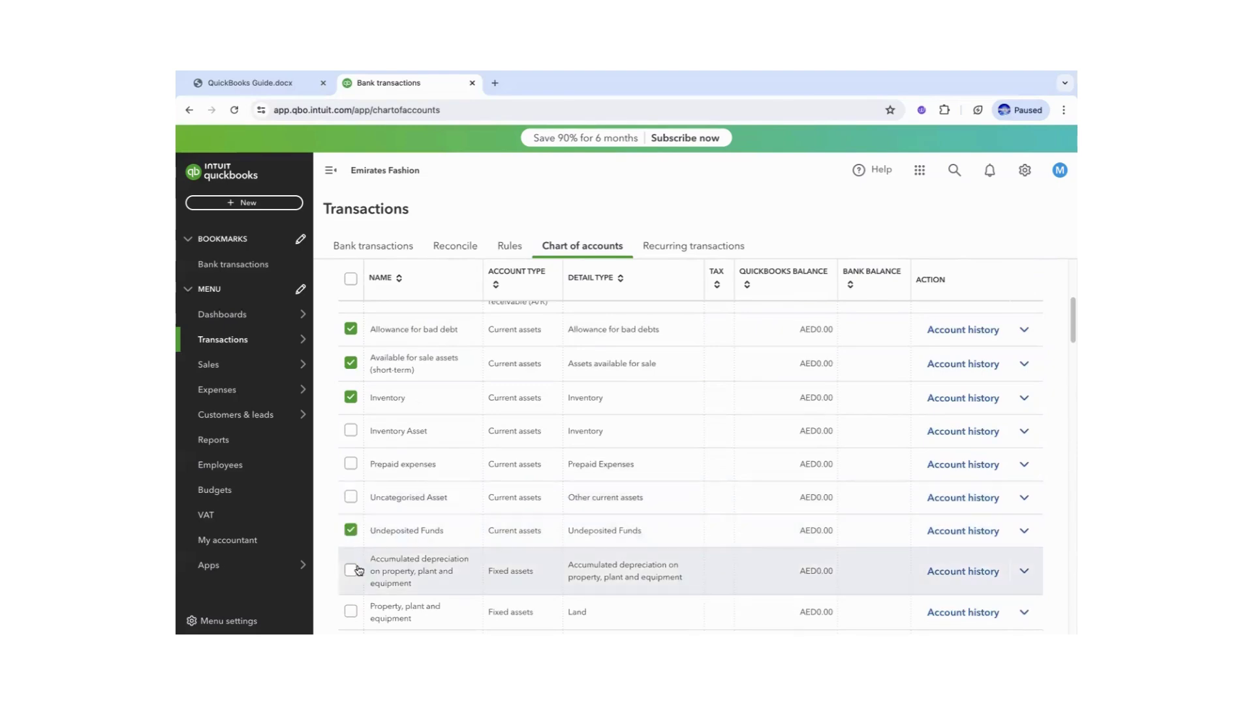
pyautogui.click(351, 531)
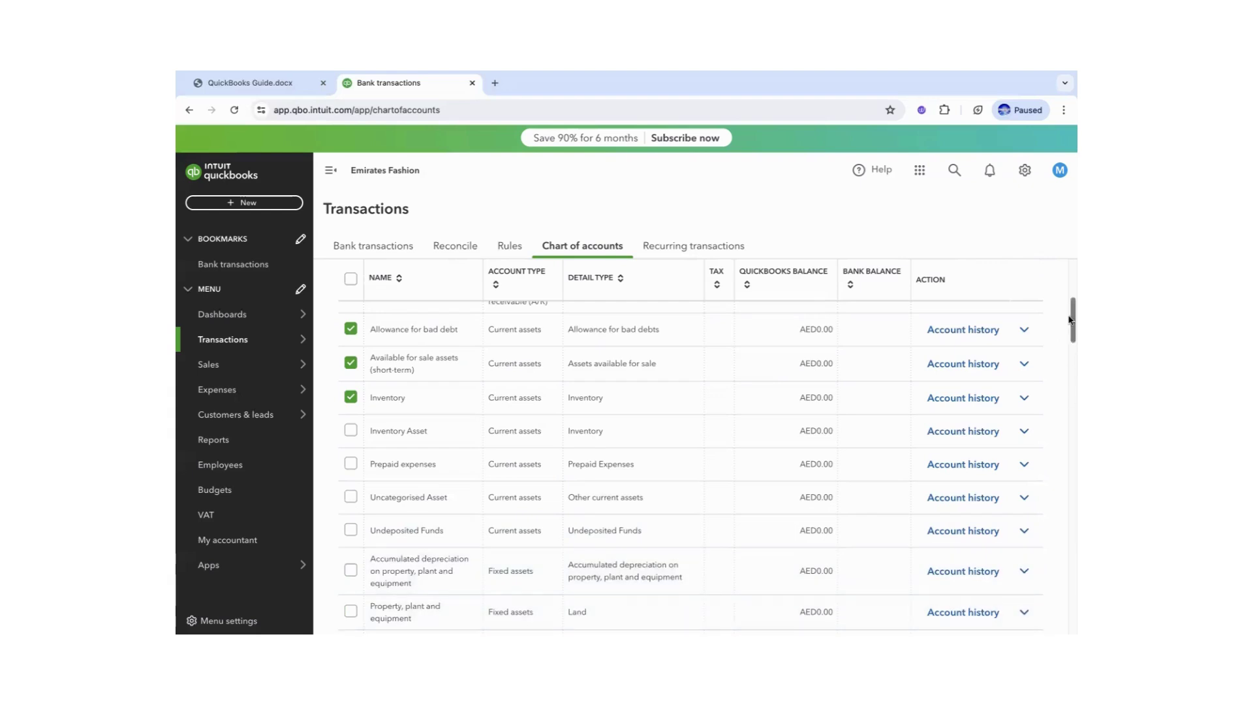
# Add the non-current asset accounts Assets held for sale, Goodwill, Intangibles and Long-Term Investments to the selection.
pyautogui.moveTo(1070, 329)
pyautogui.mouseDown()
pyautogui.moveTo(1070, 365)
pyautogui.moveTo(1069, 334)
pyautogui.mouseUp()
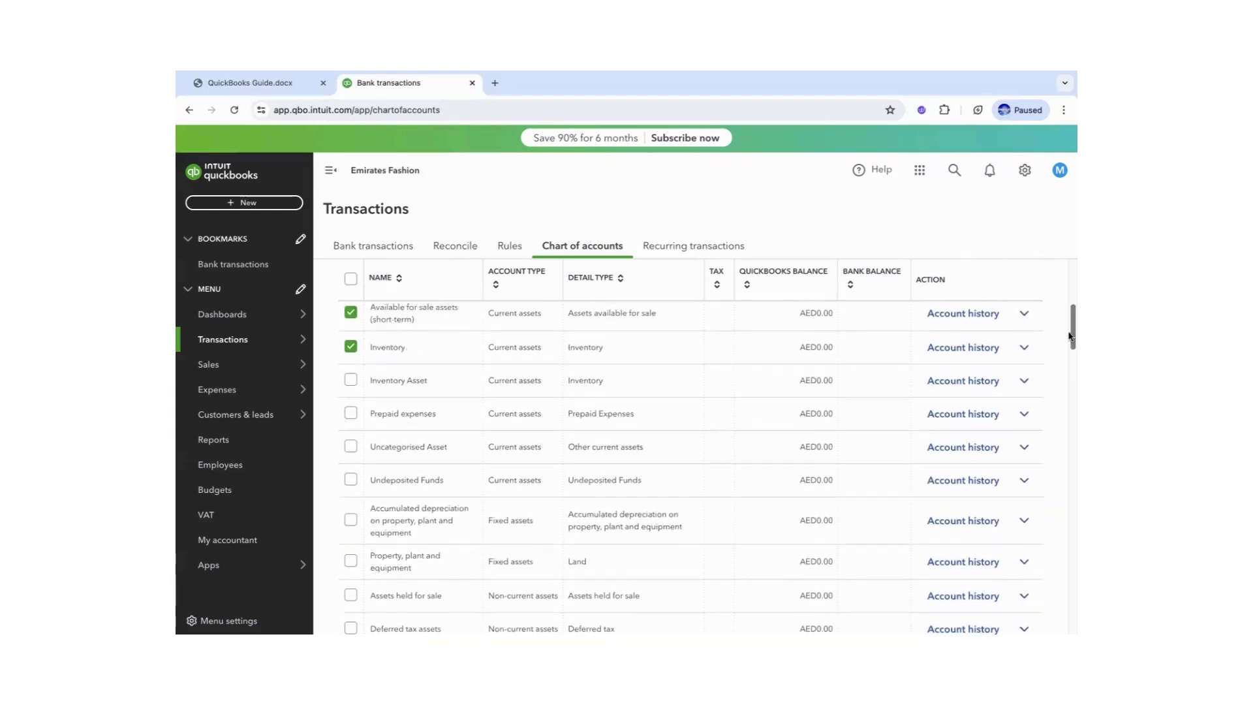
pyautogui.click(350, 593)
pyautogui.moveTo(1071, 324); pyautogui.dragTo(1071, 353)
pyautogui.click(351, 441)
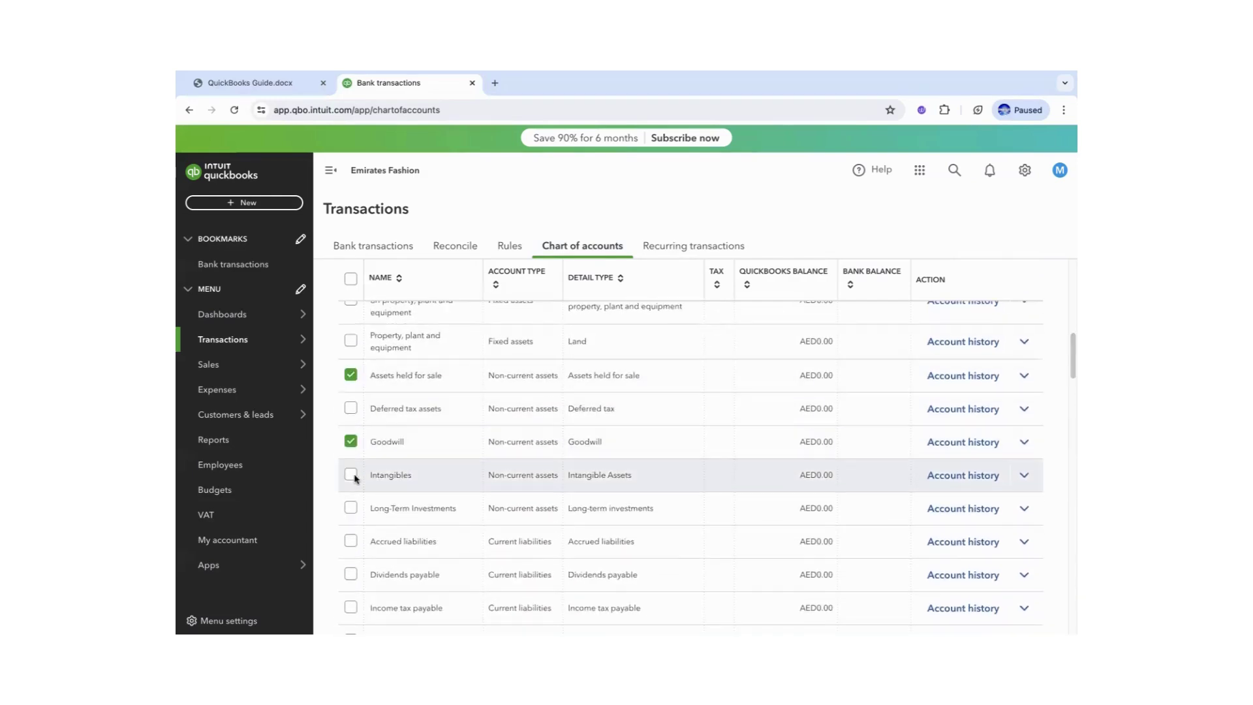
pyautogui.click(350, 475)
pyautogui.click(350, 508)
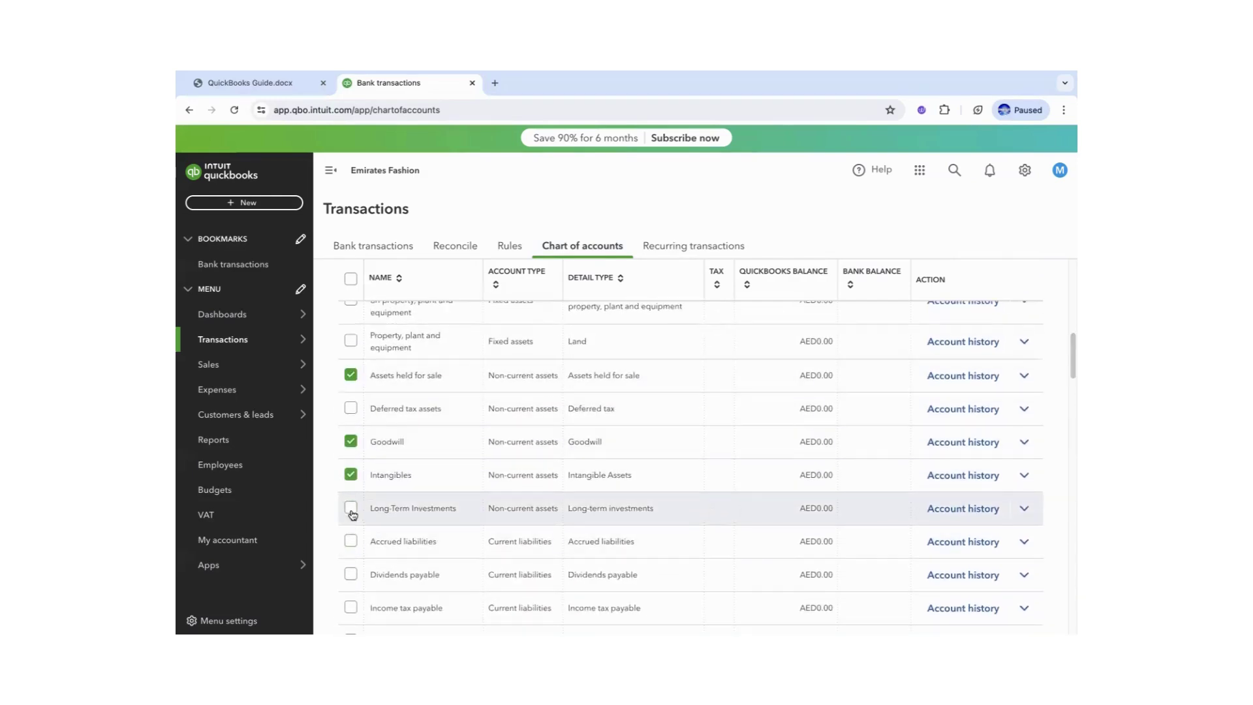
# Add the current liability accounts Accrued liabilities, Dividends payable, Payroll Clearing and Payroll liabilities to the selection.
pyautogui.click(351, 541)
pyautogui.click(350, 574)
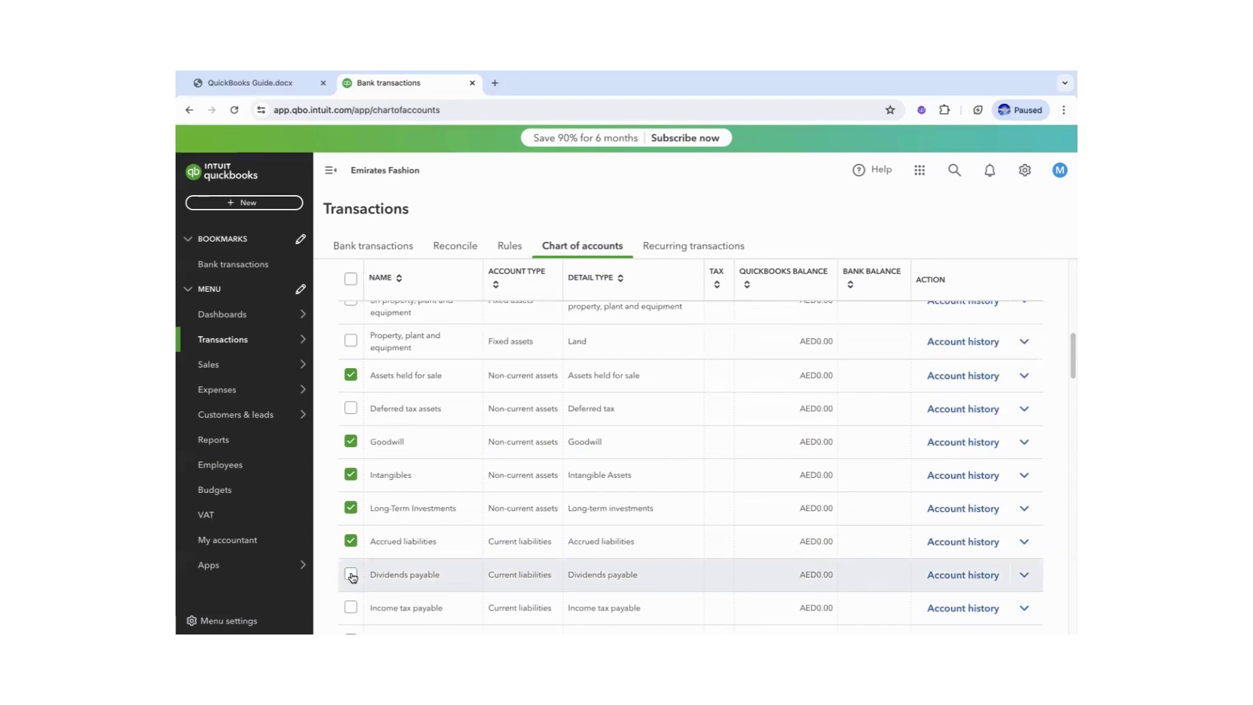
pyautogui.click(351, 607)
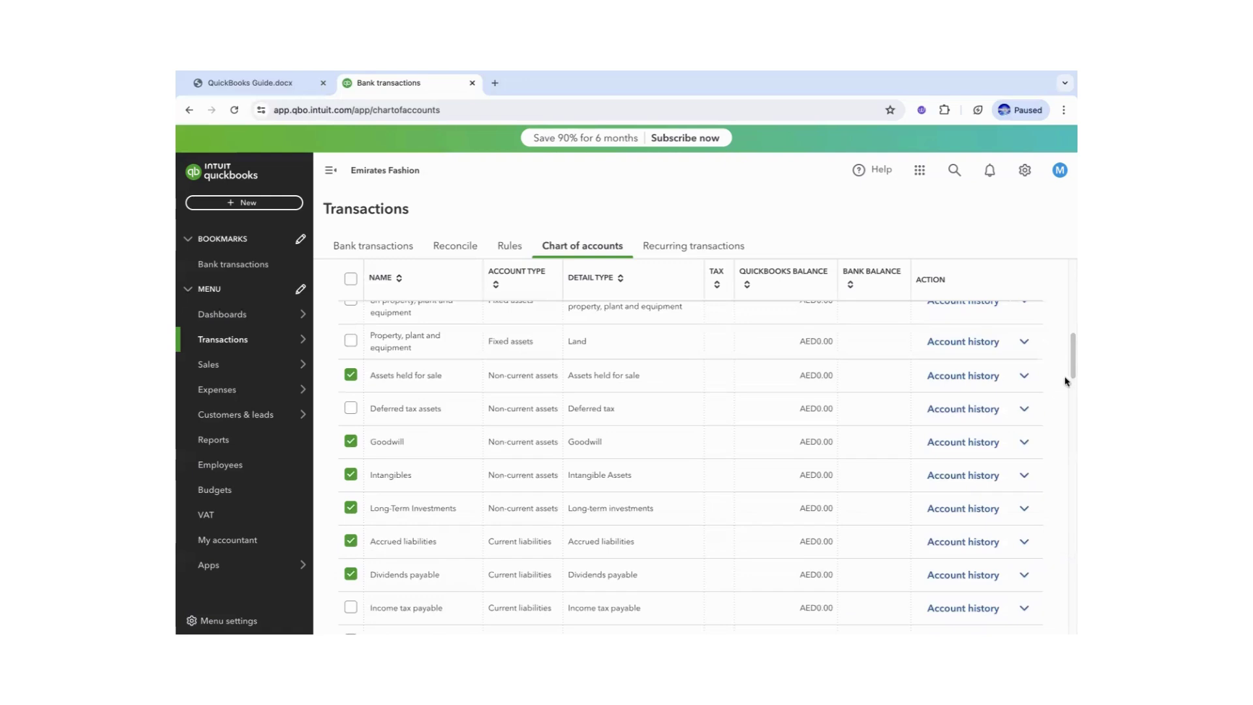
pyautogui.moveTo(1071, 356); pyautogui.dragTo(1070, 391)
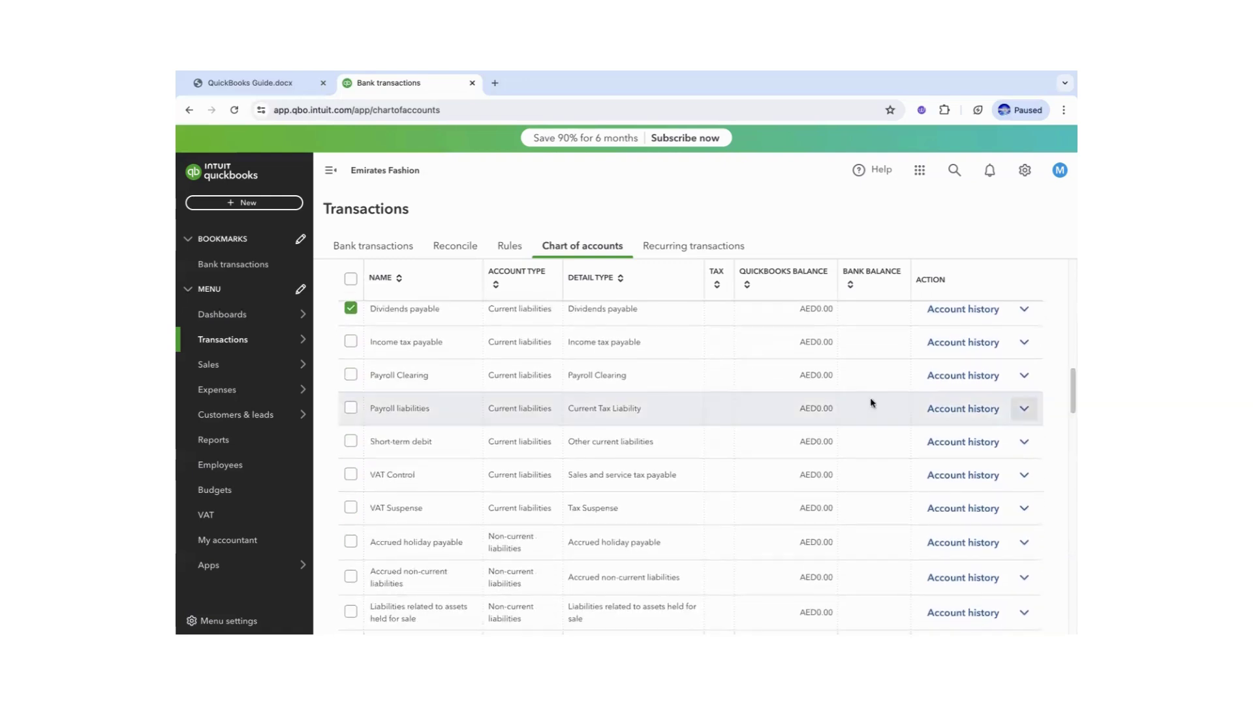
pyautogui.click(350, 408)
pyautogui.click(351, 374)
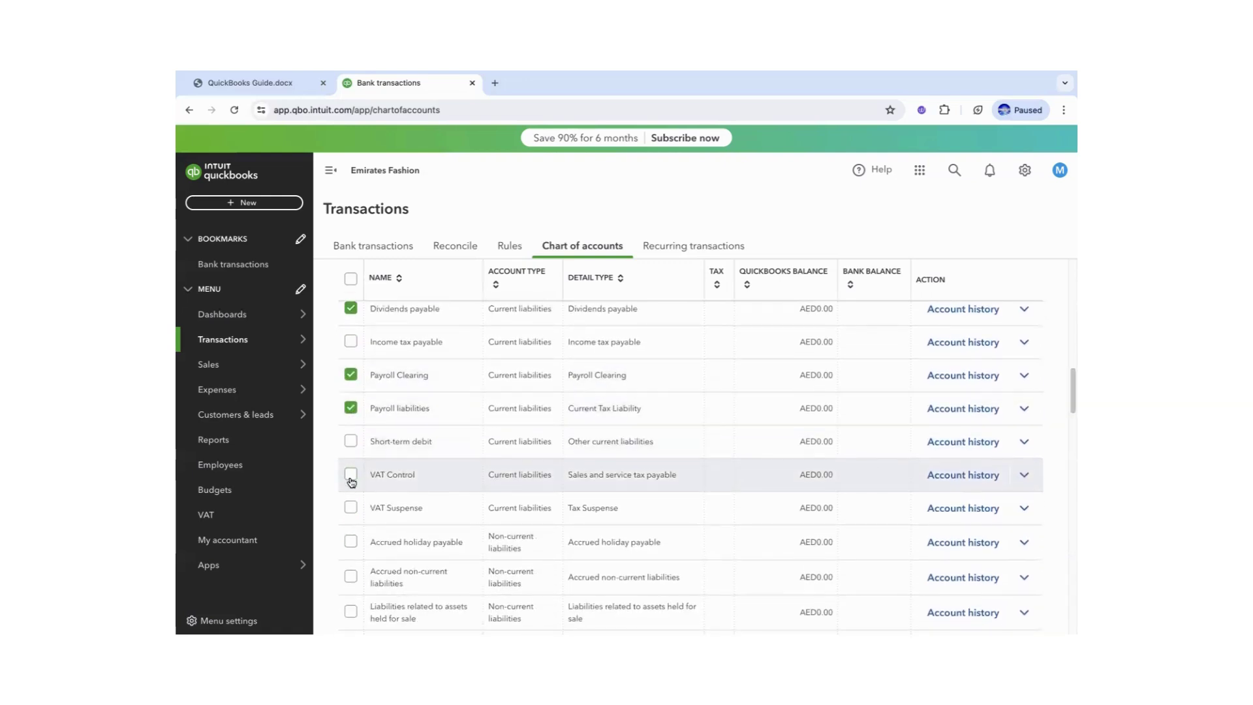
# Add the non-current liabilities Accrued holiday payable, Accrued non-current liabilities, Liabilities related to assets held for sale and Long-term debt to the selection.
pyautogui.click(352, 542)
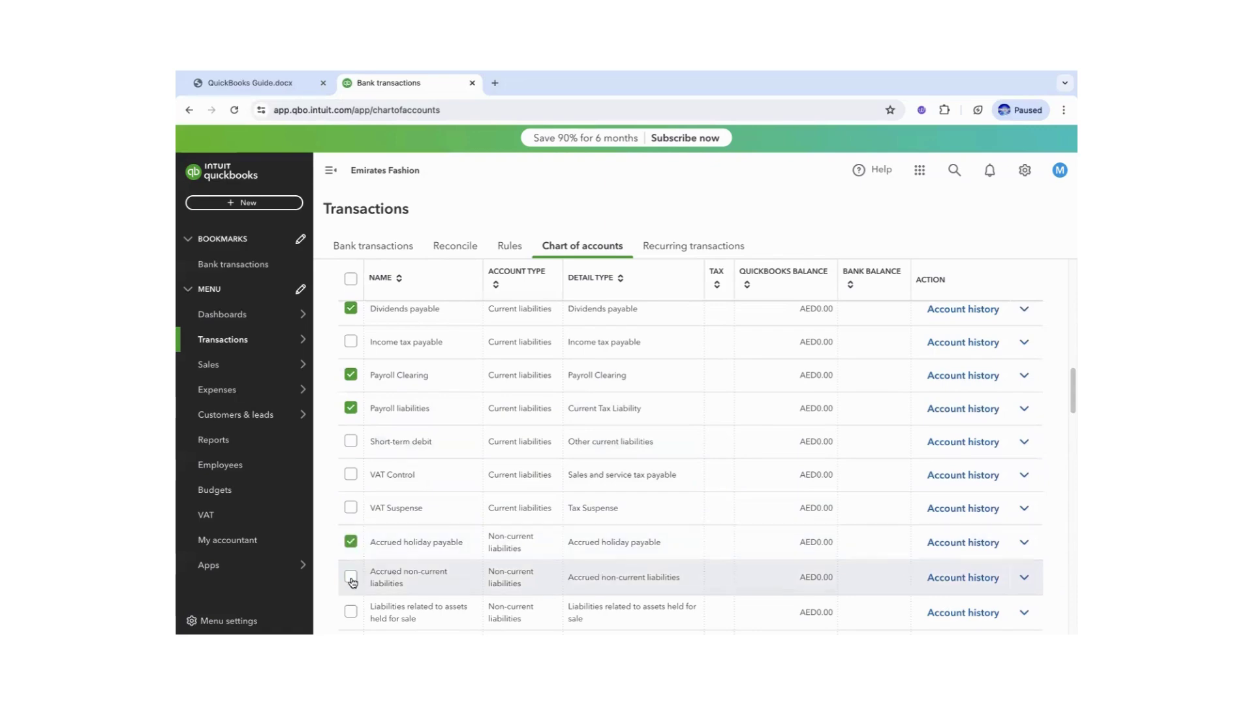
pyautogui.click(351, 577)
pyautogui.click(351, 611)
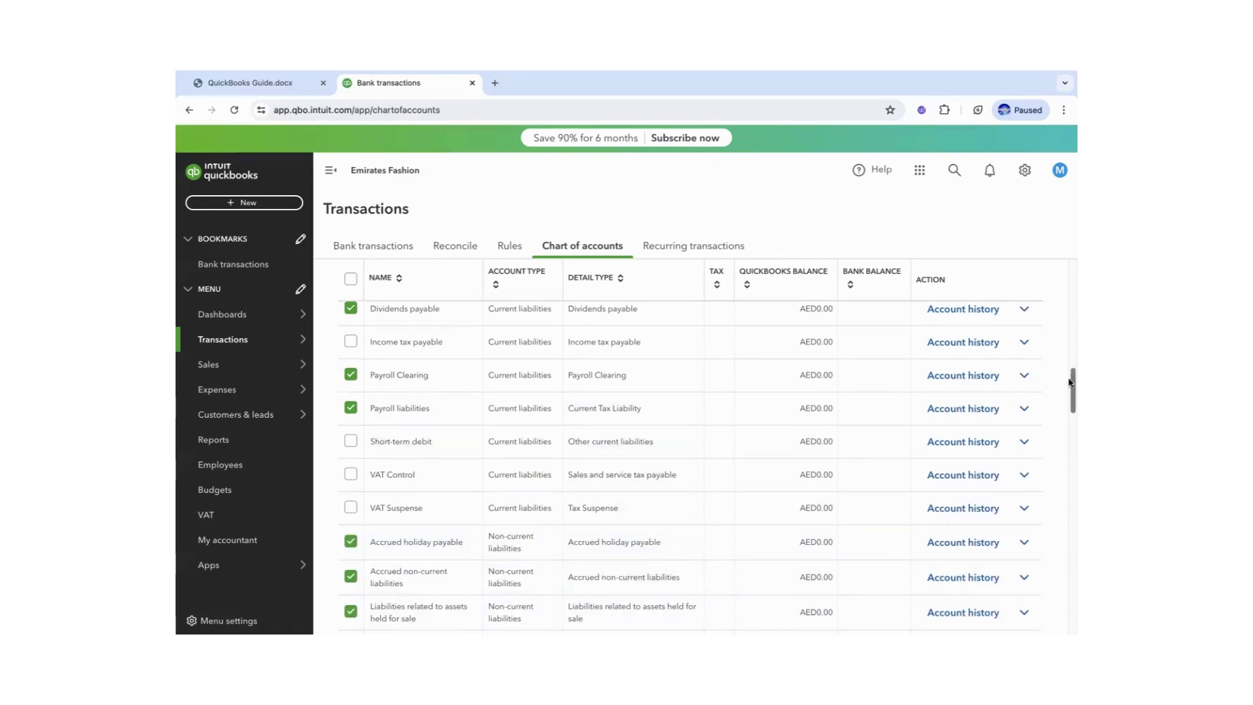
pyautogui.moveTo(1070, 390); pyautogui.dragTo(1070, 423)
pyautogui.click(350, 395)
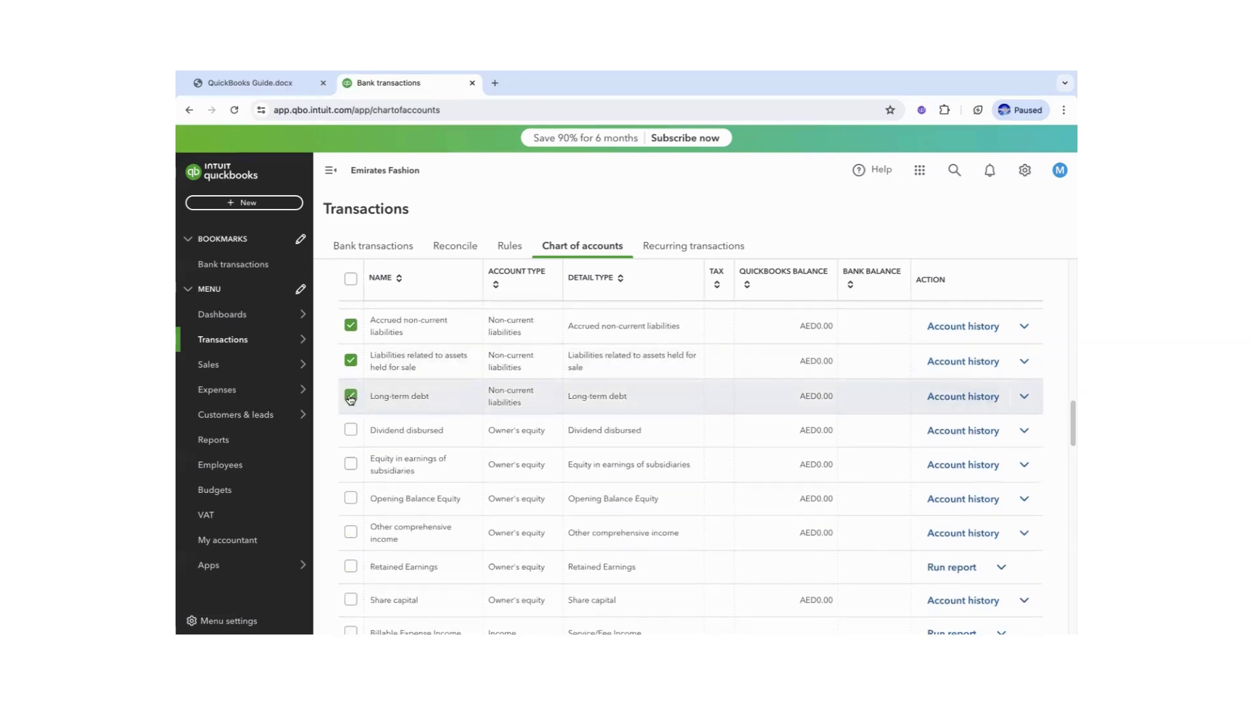
# Add the equity accounts Dividend disbursed, Equity in earnings of subsidiaries, Opening Balance Equity and Other comprehensive income to the selection.
pyautogui.click(350, 429)
pyautogui.click(350, 464)
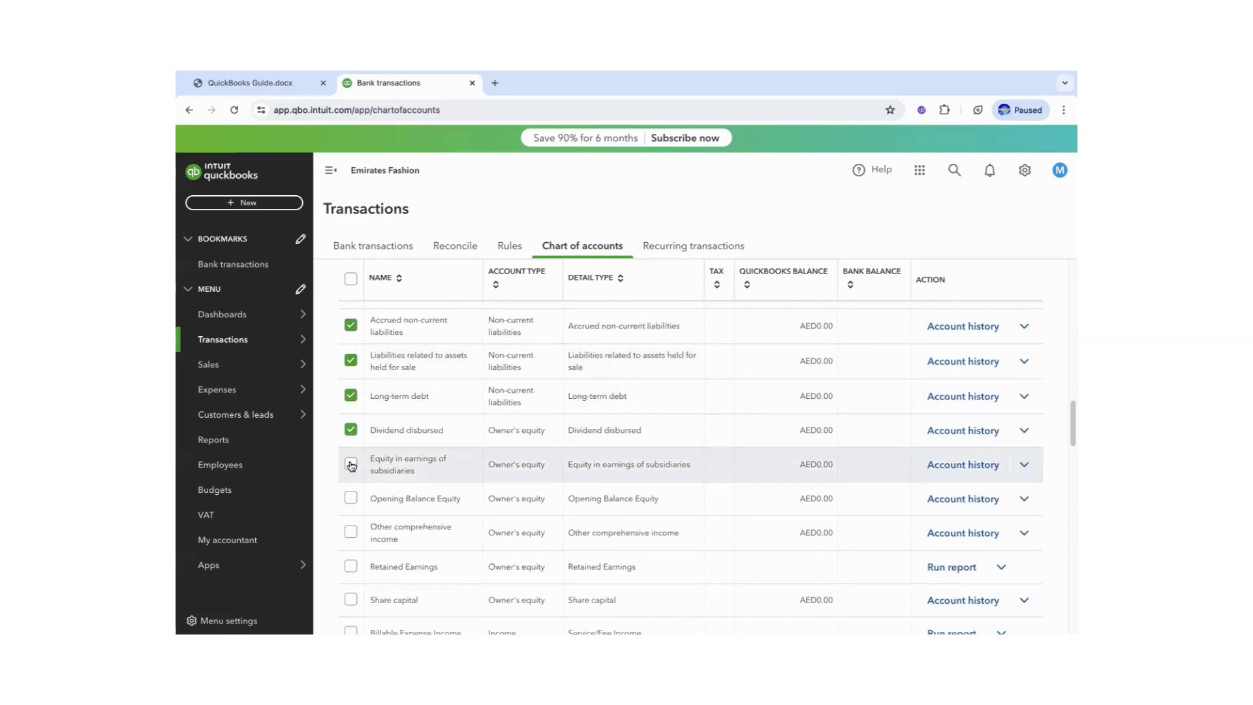
pyautogui.click(351, 498)
pyautogui.click(351, 531)
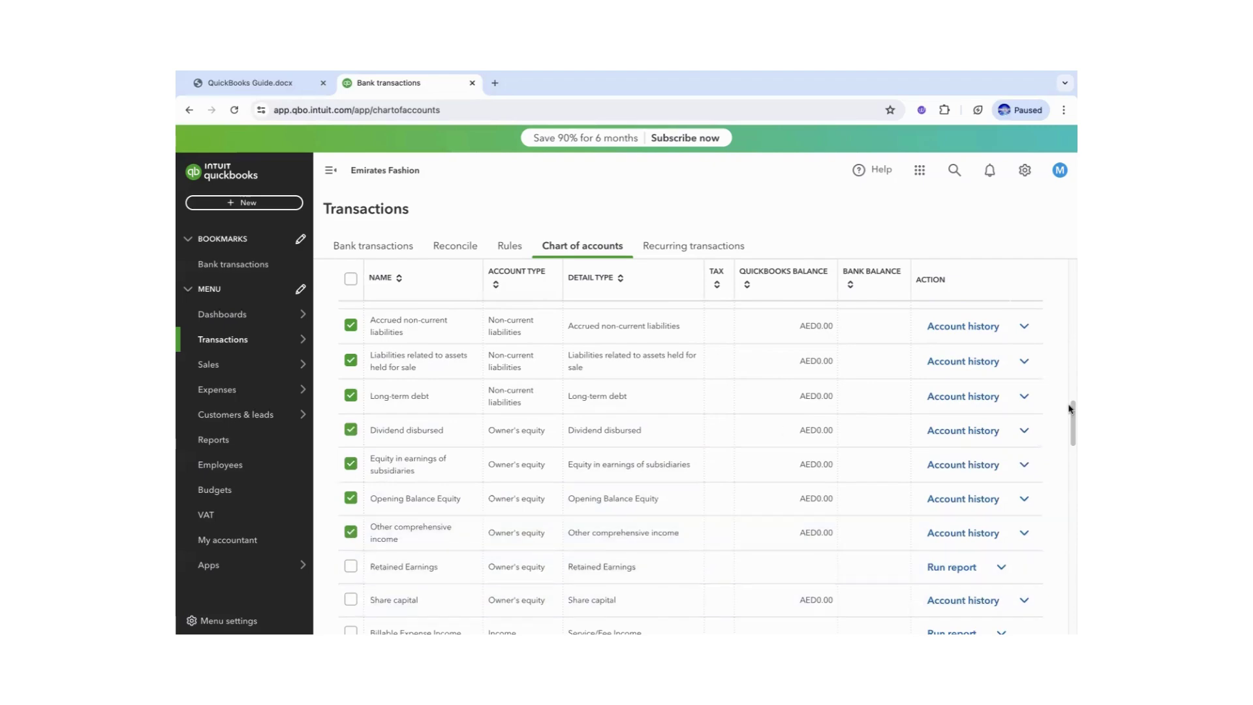
# Add the income accounts Billable Expense Income, Revenue - General, Sales - retail, Sales - wholesale and Unapplied Cash Payment Income to the selection.
pyautogui.moveTo(1070, 405); pyautogui.dragTo(1071, 439)
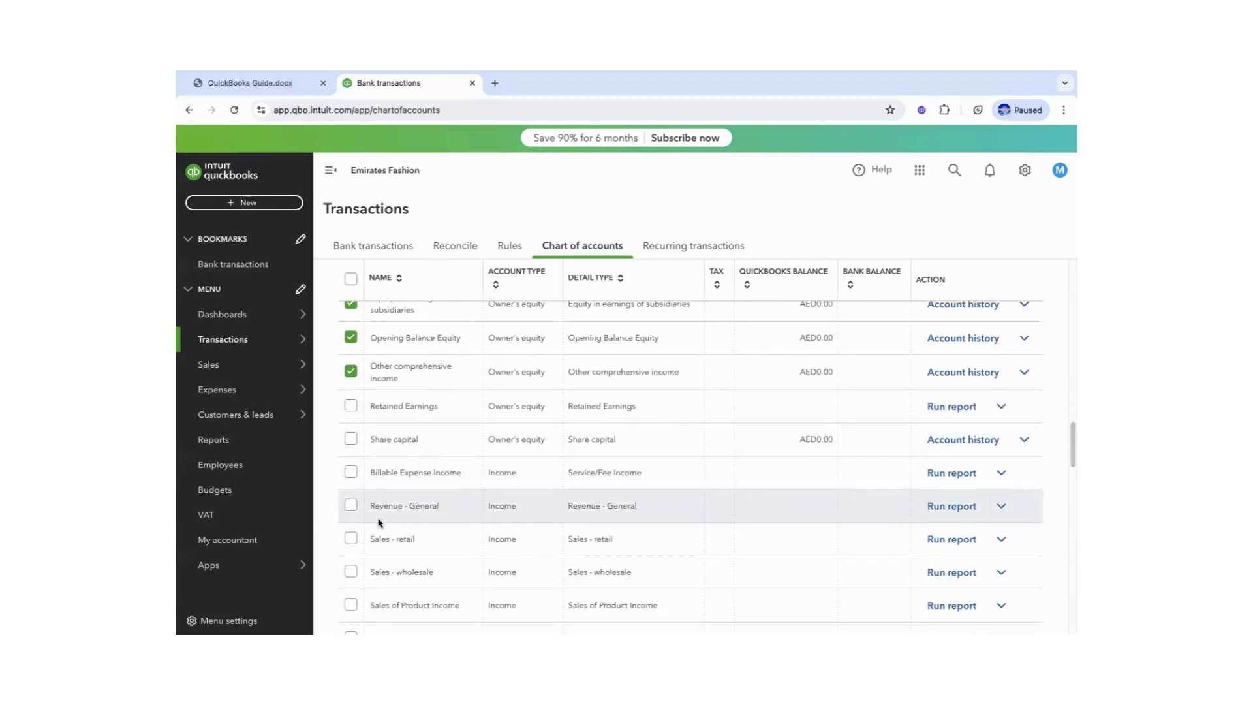
pyautogui.click(351, 505)
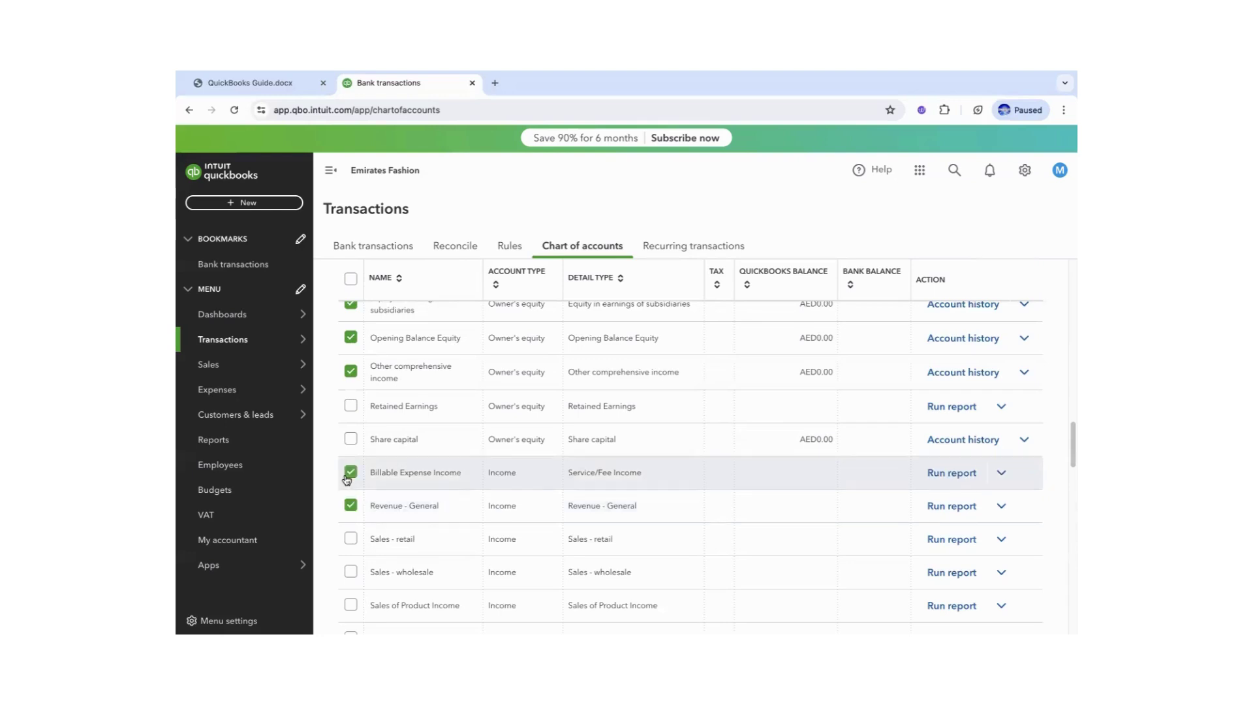
pyautogui.click(350, 539)
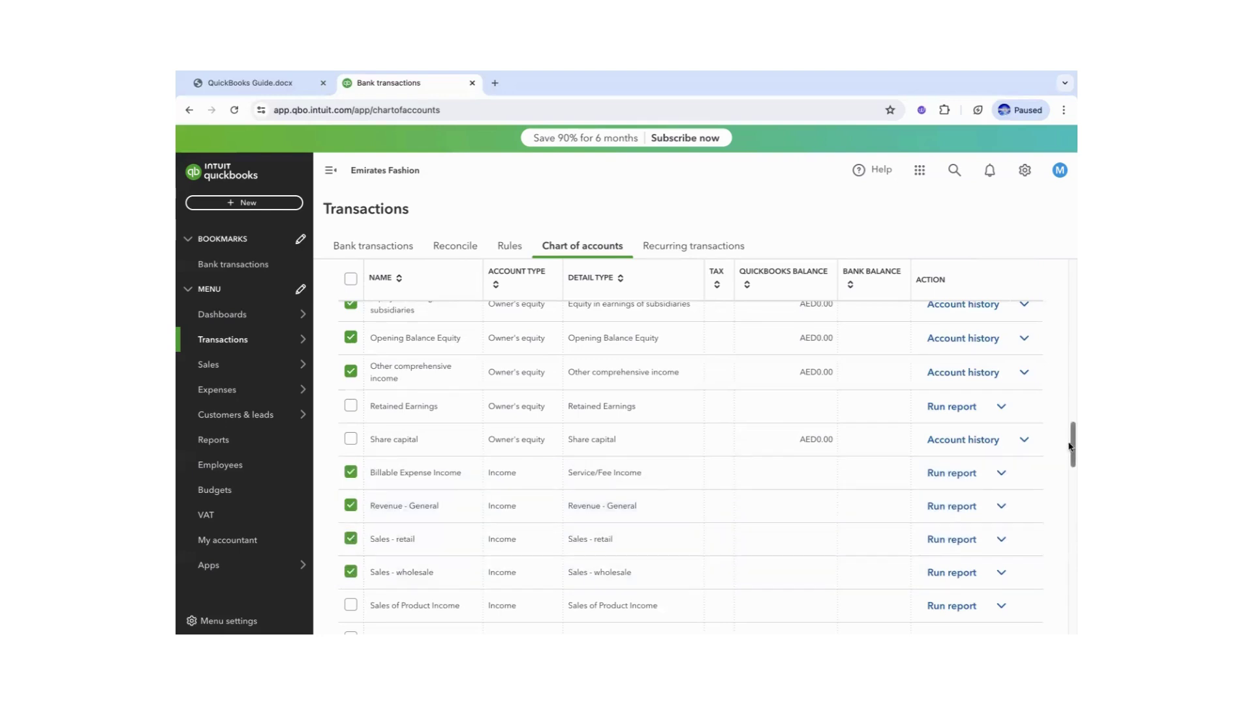
pyautogui.moveTo(1070, 439); pyautogui.dragTo(1070, 456)
pyautogui.click(349, 513)
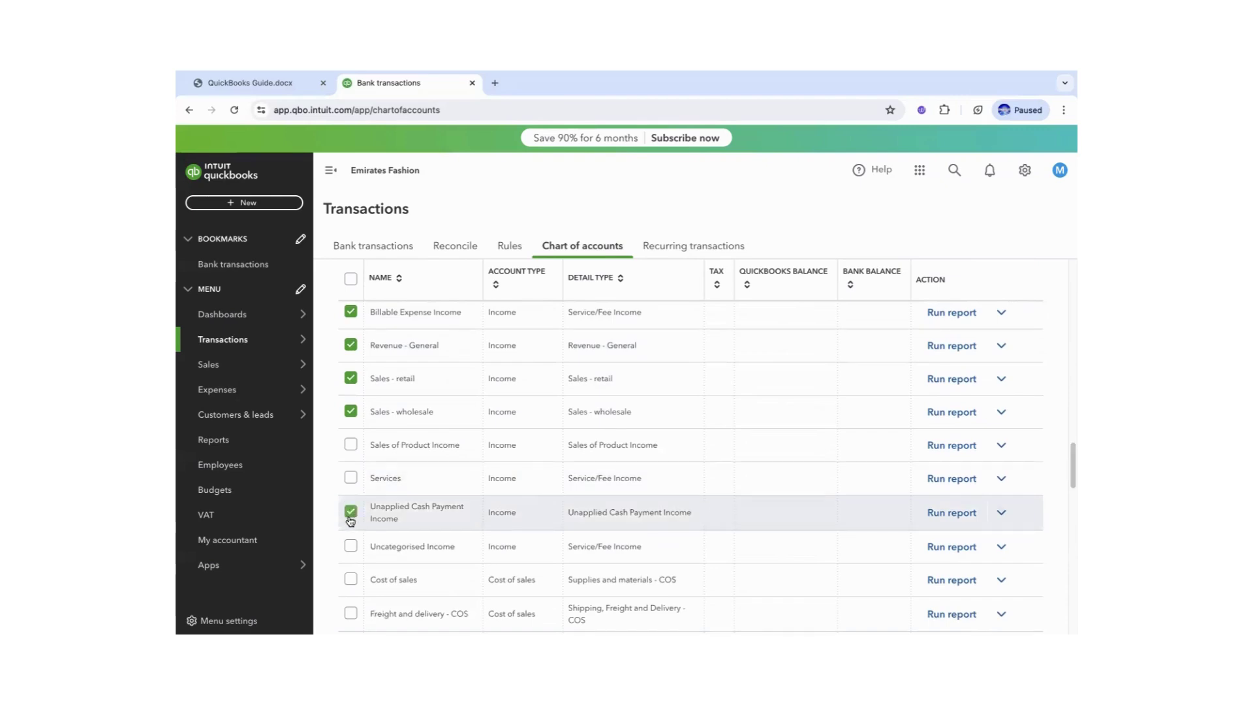
# Add Uncategorised Income and the expense accounts Amortisation expense, Commissions and fees and Equipment rental to the selection, leaving Cost of sales unselected.
pyautogui.click(351, 545)
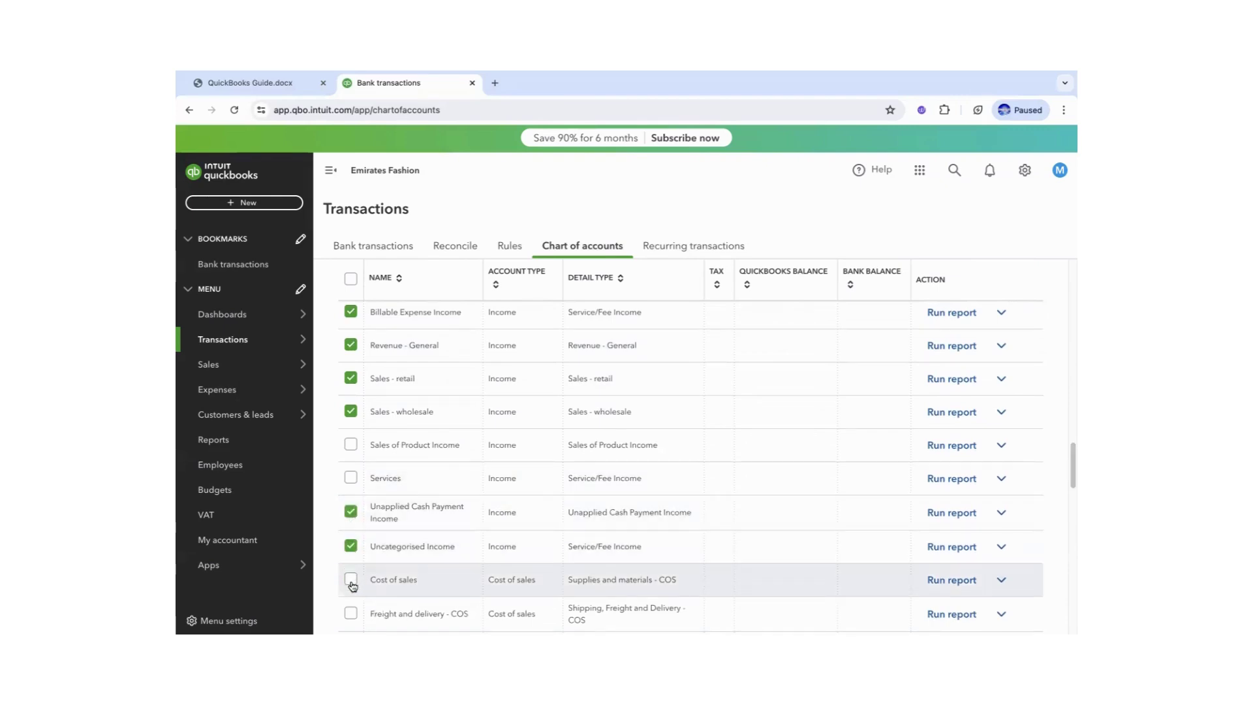
pyautogui.click(350, 579)
pyautogui.click(350, 579)
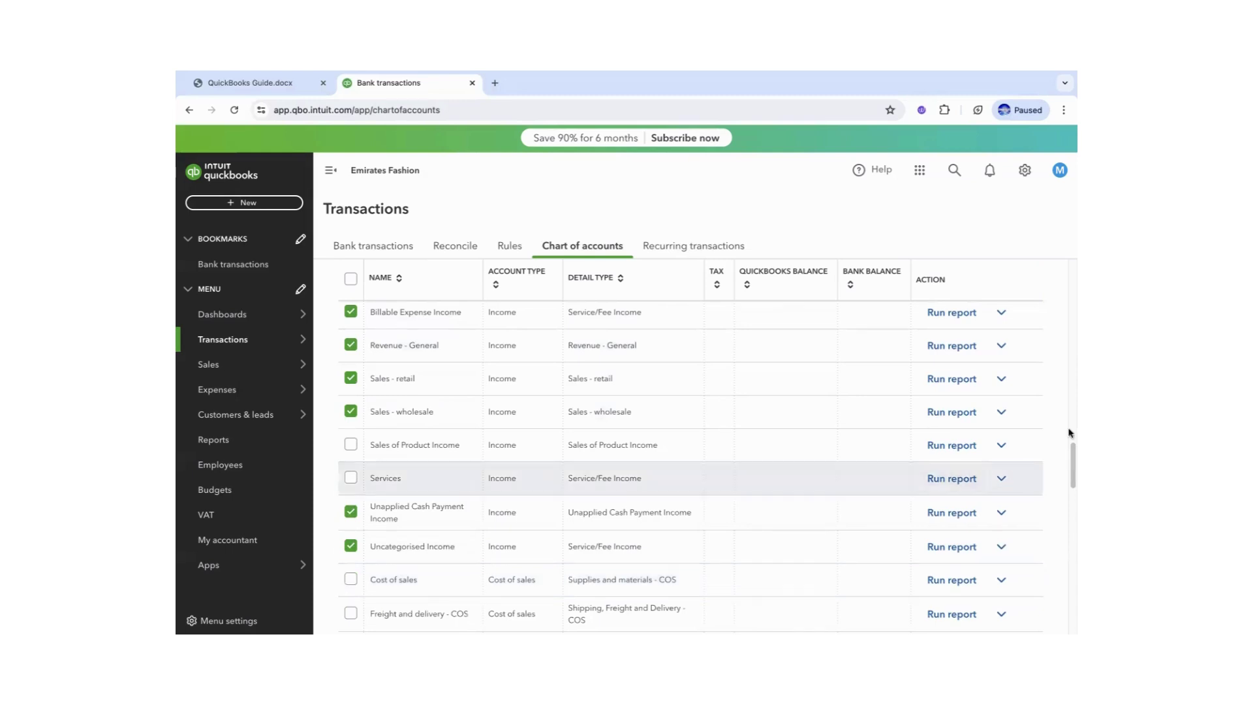
pyautogui.moveTo(1071, 462); pyautogui.dragTo(1071, 487)
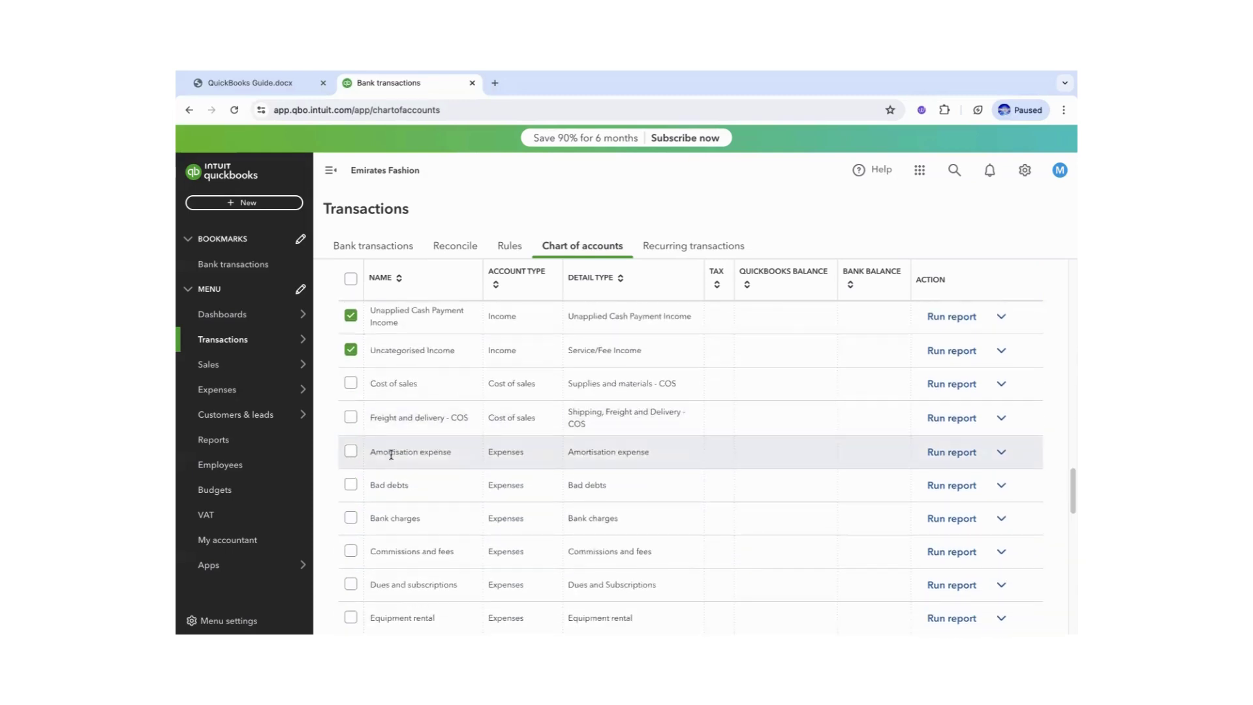
pyautogui.click(350, 451)
pyautogui.click(351, 550)
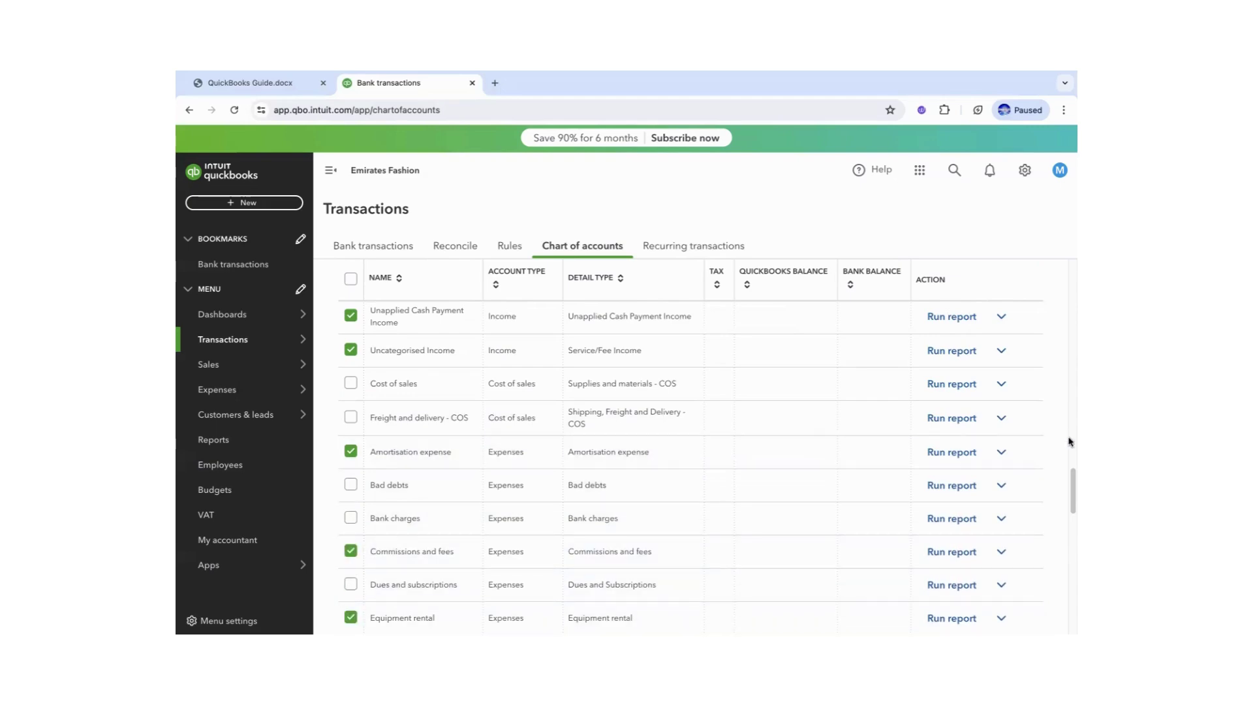
# Add the expense accounts Insurance - Disability, Insurance - General and Legal and professional fees to the selection.
pyautogui.moveTo(1071, 488); pyautogui.dragTo(1071, 517)
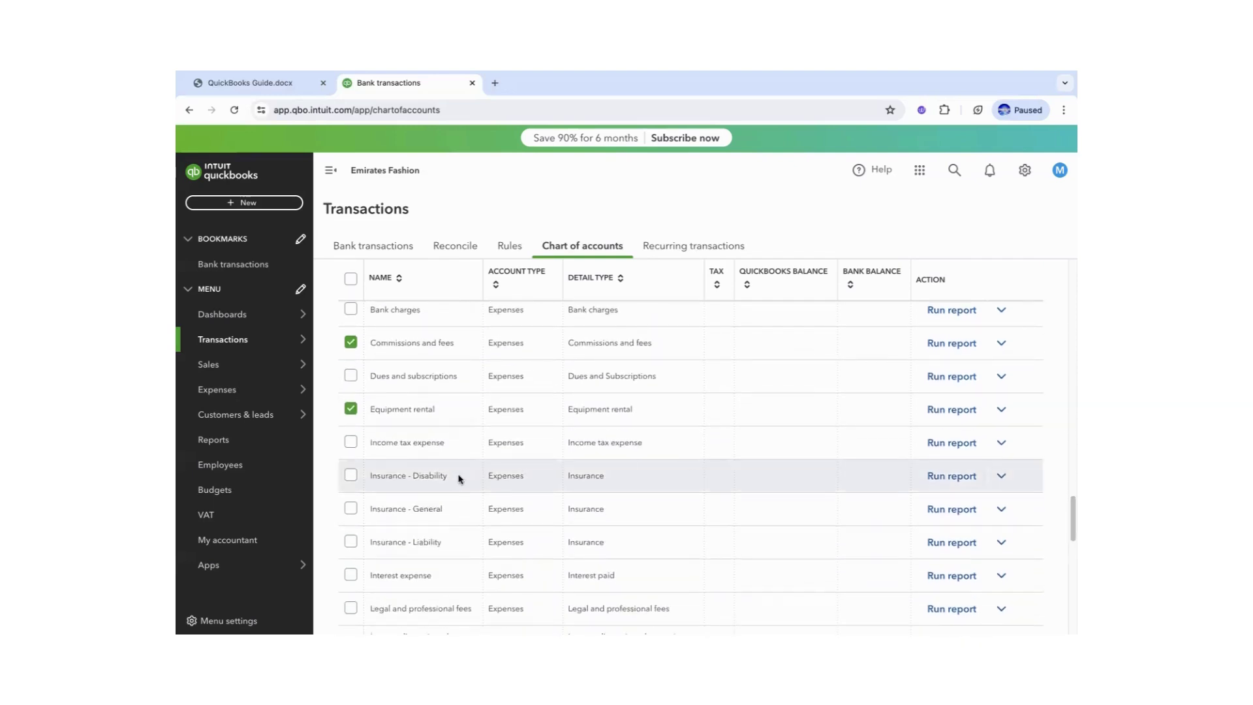
pyautogui.click(351, 475)
pyautogui.click(351, 508)
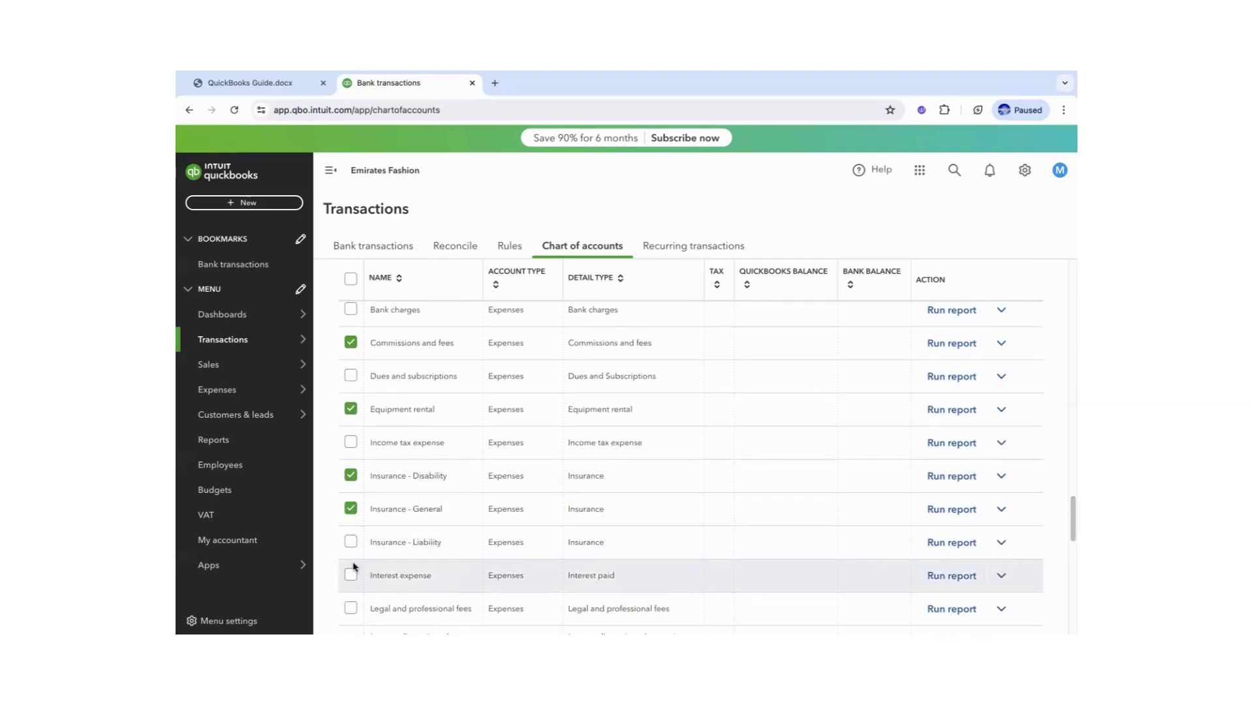
pyautogui.click(351, 608)
# Add every expense account from Loss on discontinued operations, net of tax through Other Types of Expenses-Advertising Expenses to the selection.
pyautogui.moveTo(1071, 517); pyautogui.dragTo(1070, 554)
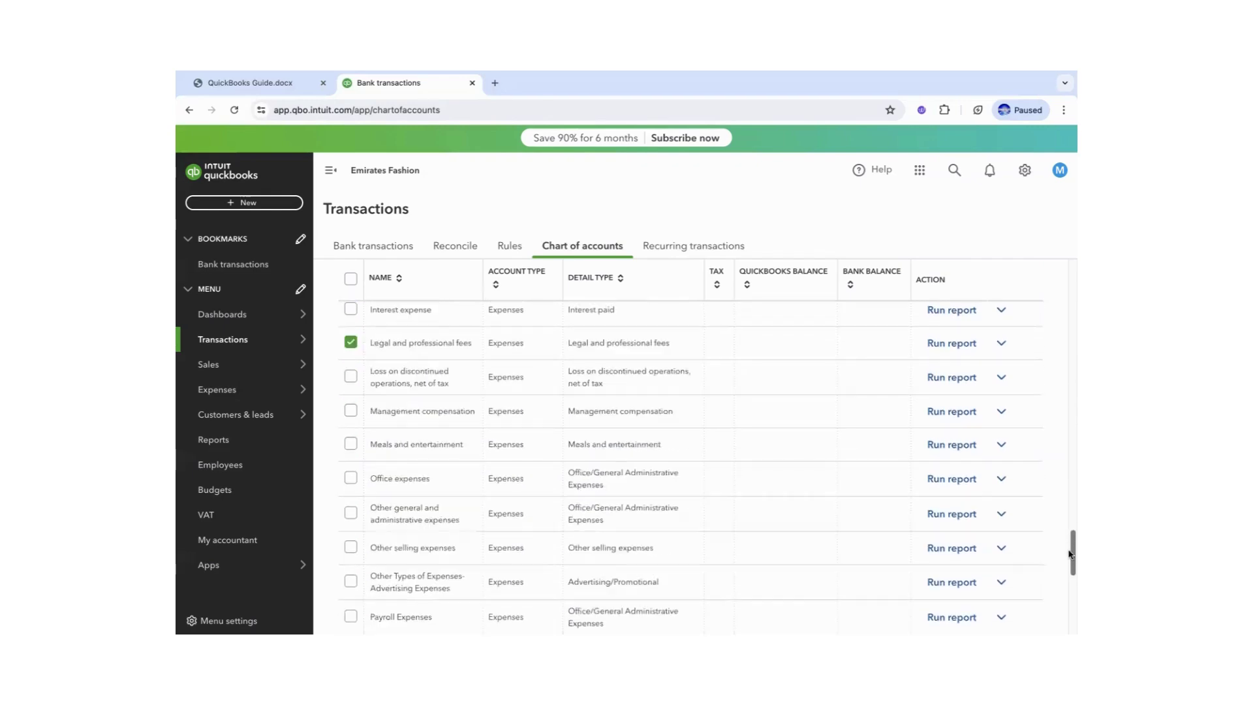
pyautogui.click(350, 410)
pyautogui.click(350, 444)
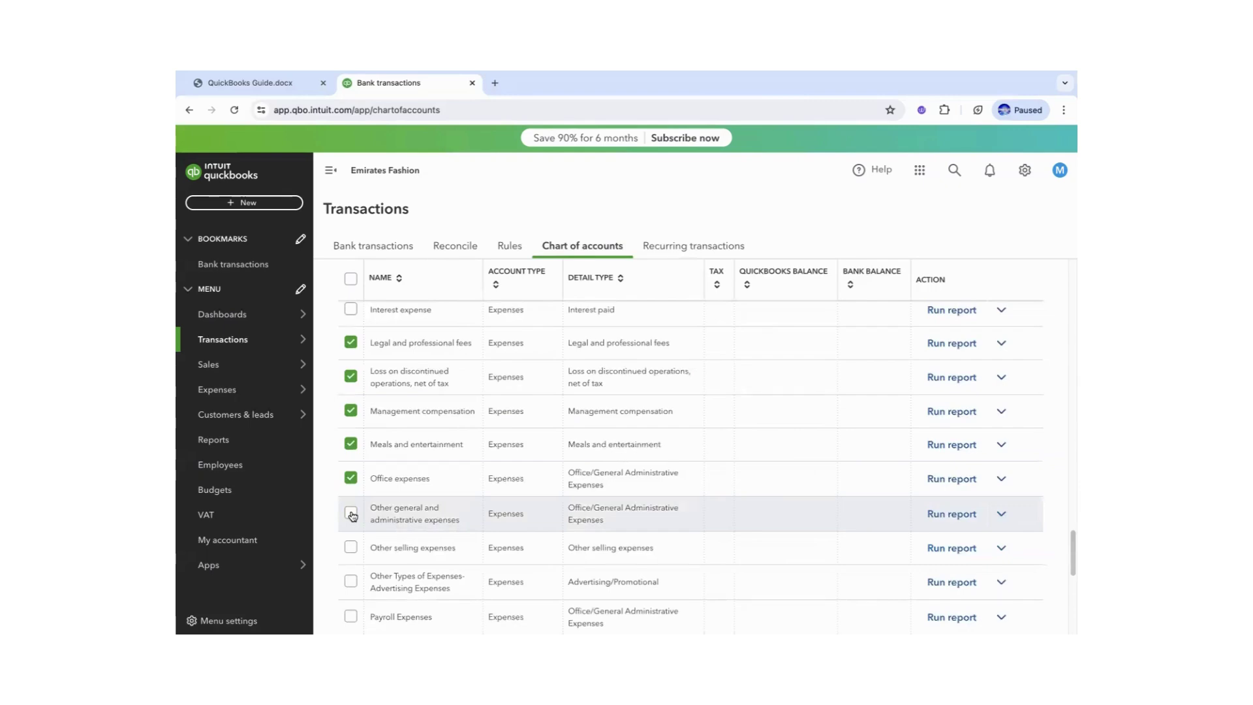
pyautogui.click(350, 513)
pyautogui.click(350, 548)
pyautogui.click(350, 581)
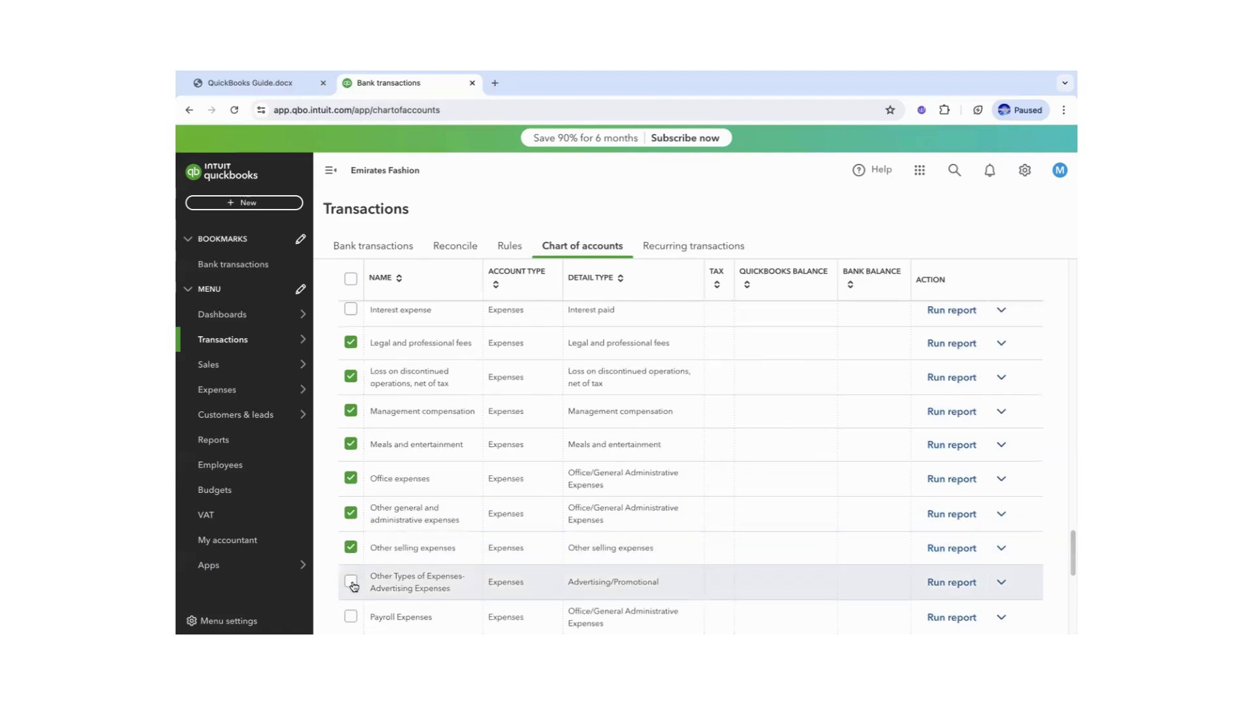
# Add the expense accounts Repairs and Maintenance, Shipping and delivery expense, and Stationery and printing to the selection.
pyautogui.scroll(-2, 1068, 579)
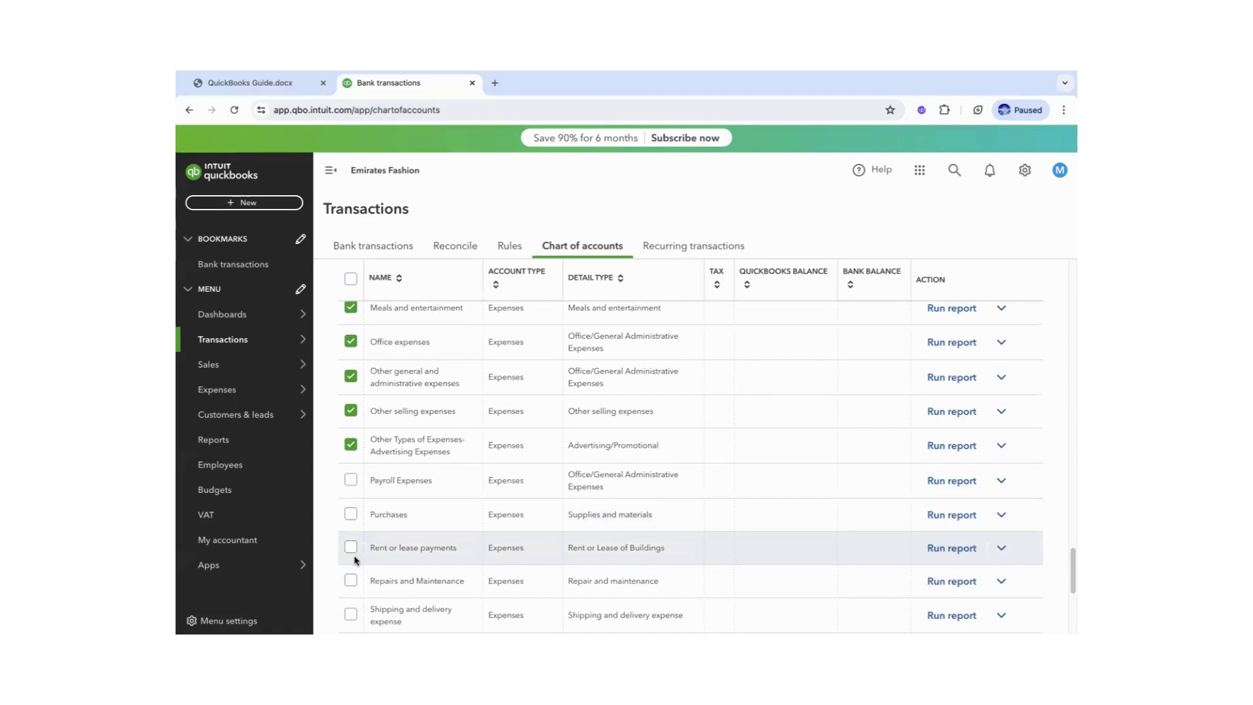
pyautogui.click(350, 581)
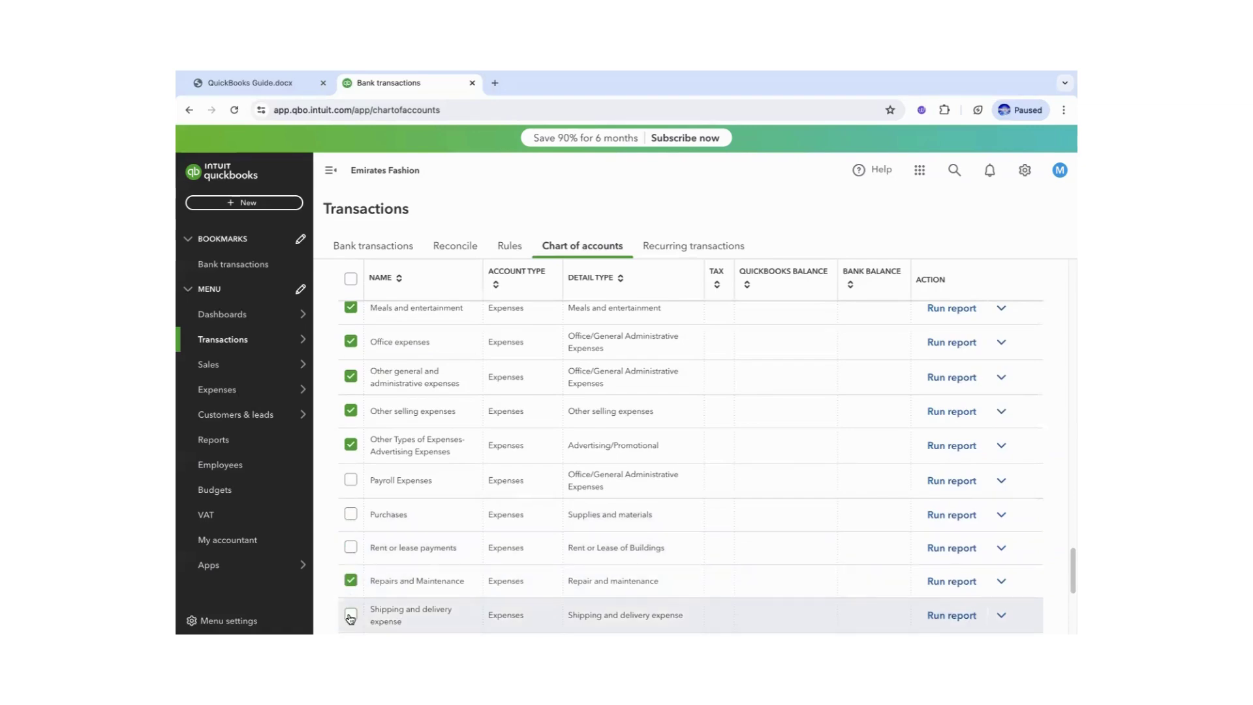
pyautogui.click(351, 614)
pyautogui.scroll(-3, 1070, 583)
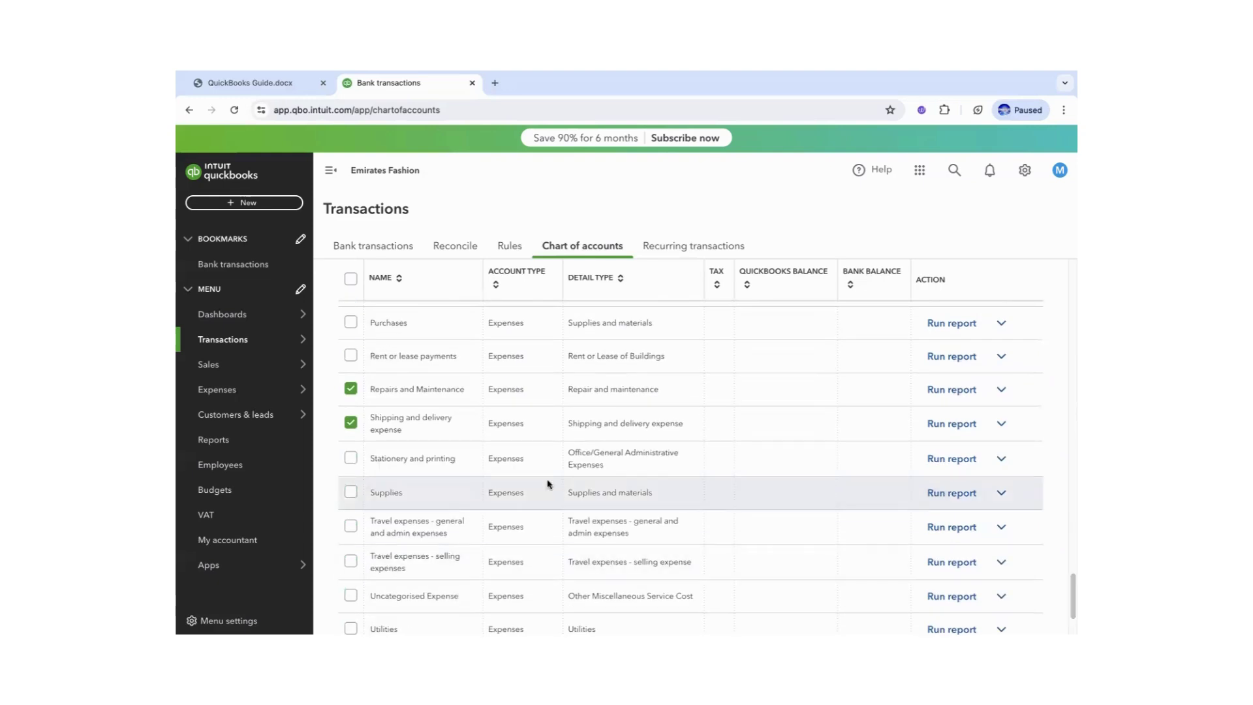
pyautogui.click(350, 458)
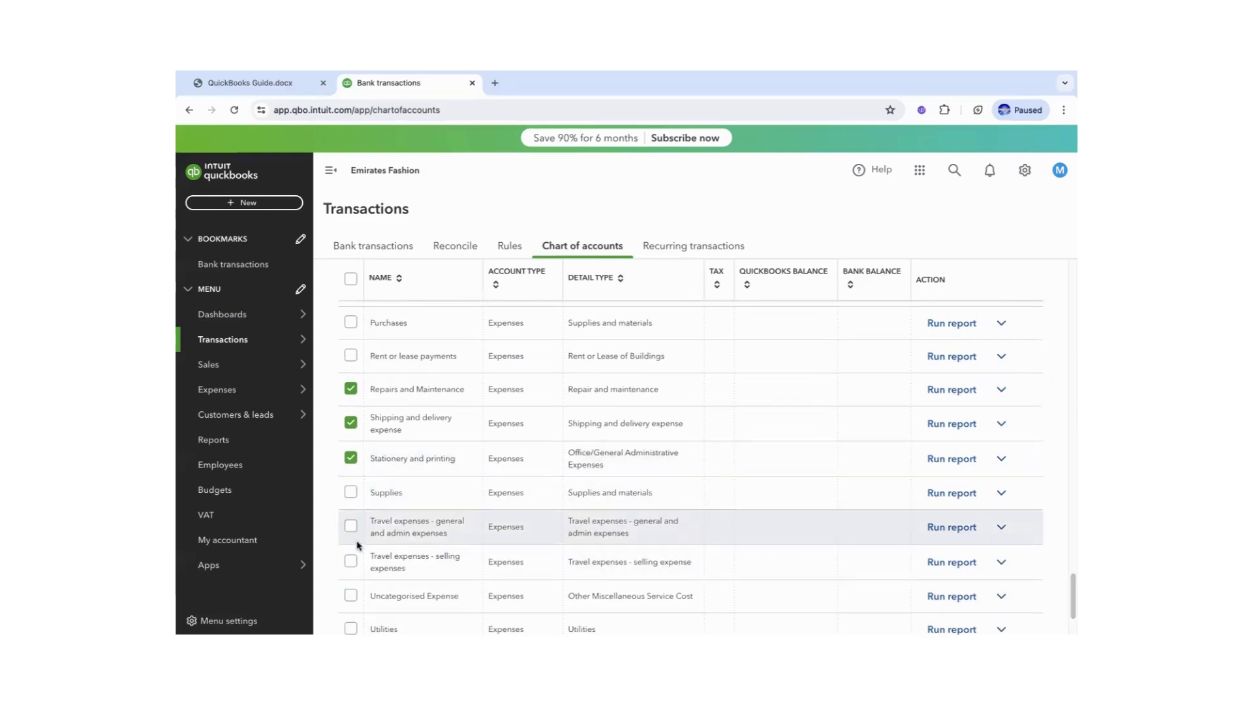
# Add both Travel expenses accounts, Uncategorised Expense, Utilities and Wage expenses to the selection.
pyautogui.click(350, 525)
pyautogui.click(351, 561)
pyautogui.click(351, 595)
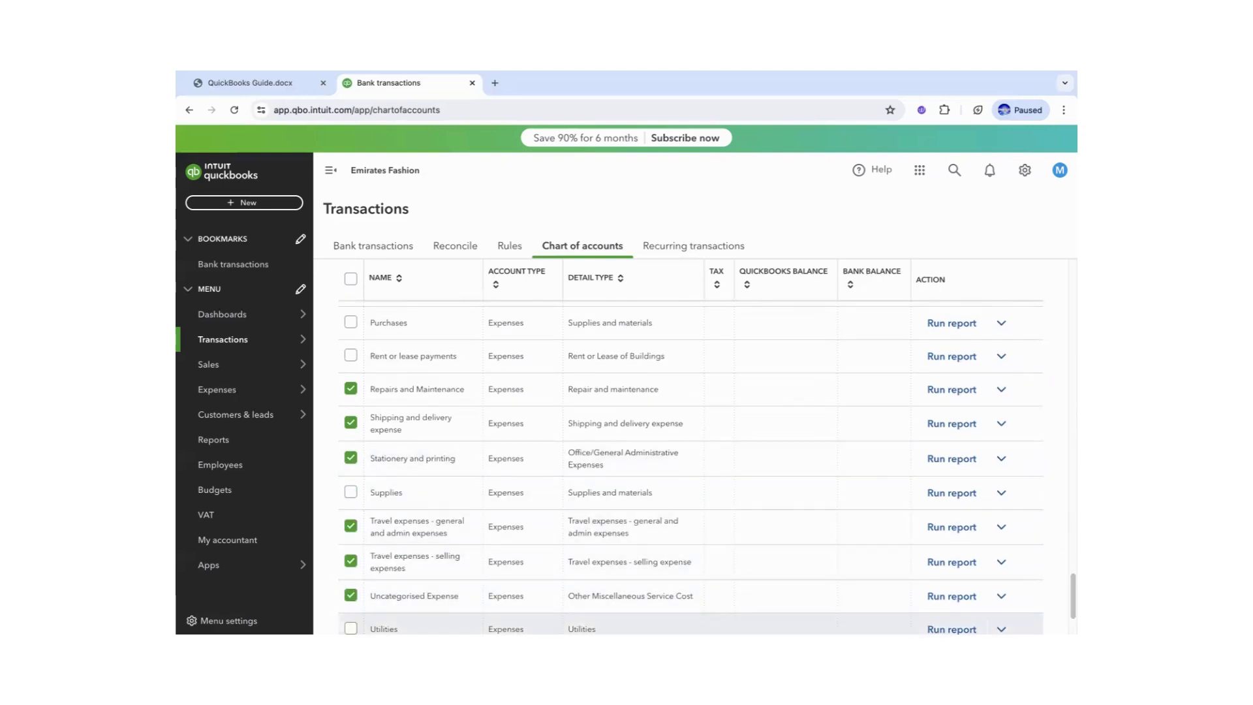
pyautogui.click(350, 627)
pyautogui.scroll(-2, 1068, 598)
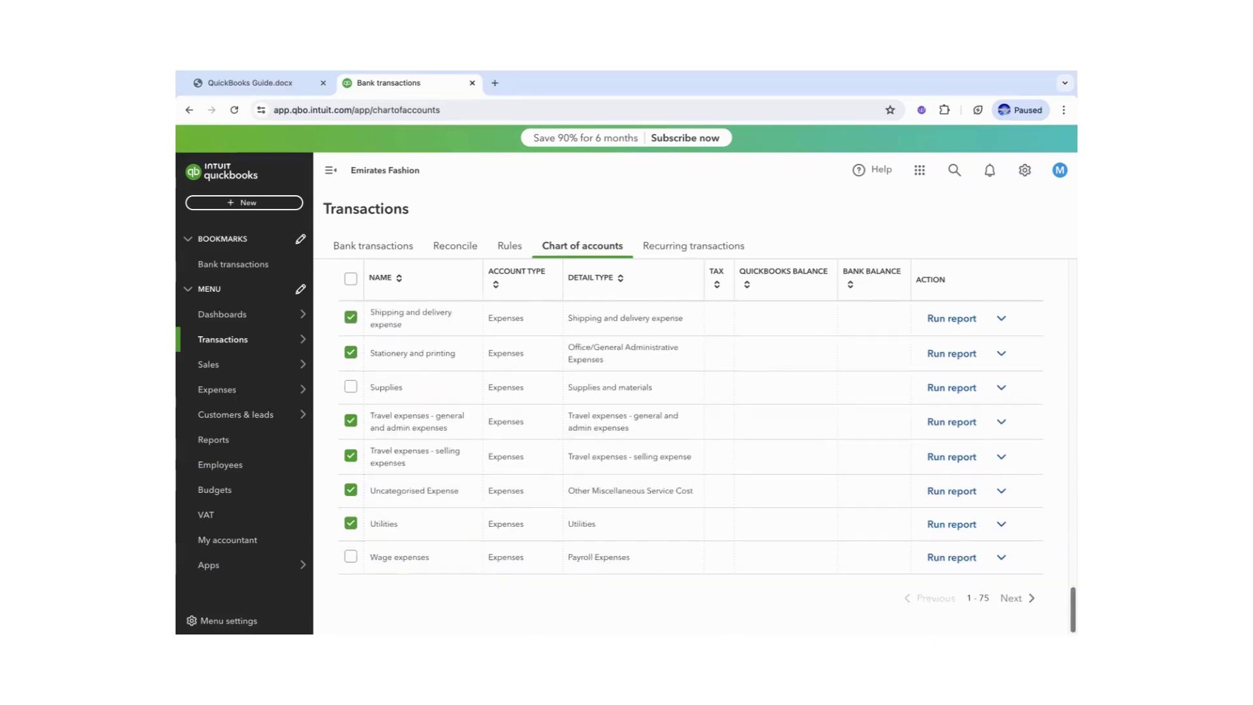
pyautogui.click(351, 556)
# Make all selected accounts inactive as a batch, confirm the deactivation and dismiss the notice.
pyautogui.moveTo(1070, 601); pyautogui.dragTo(1023, 260)
pyautogui.click(423, 418)
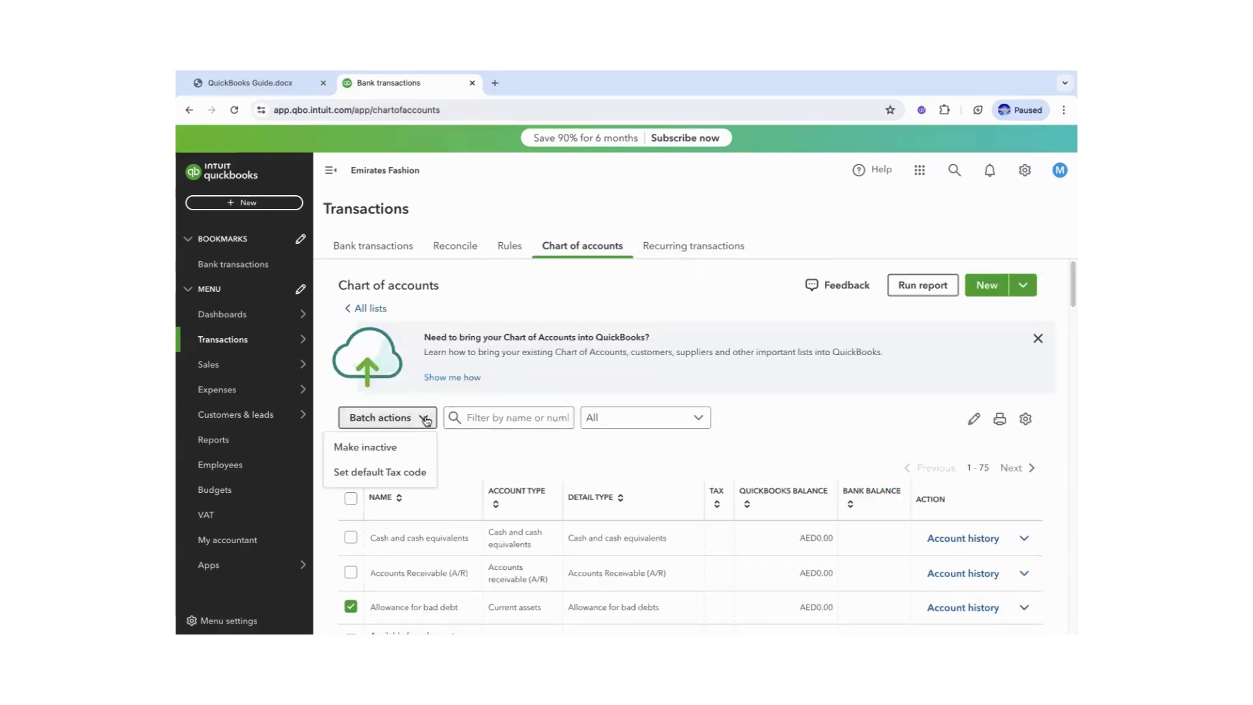
pyautogui.click(378, 449)
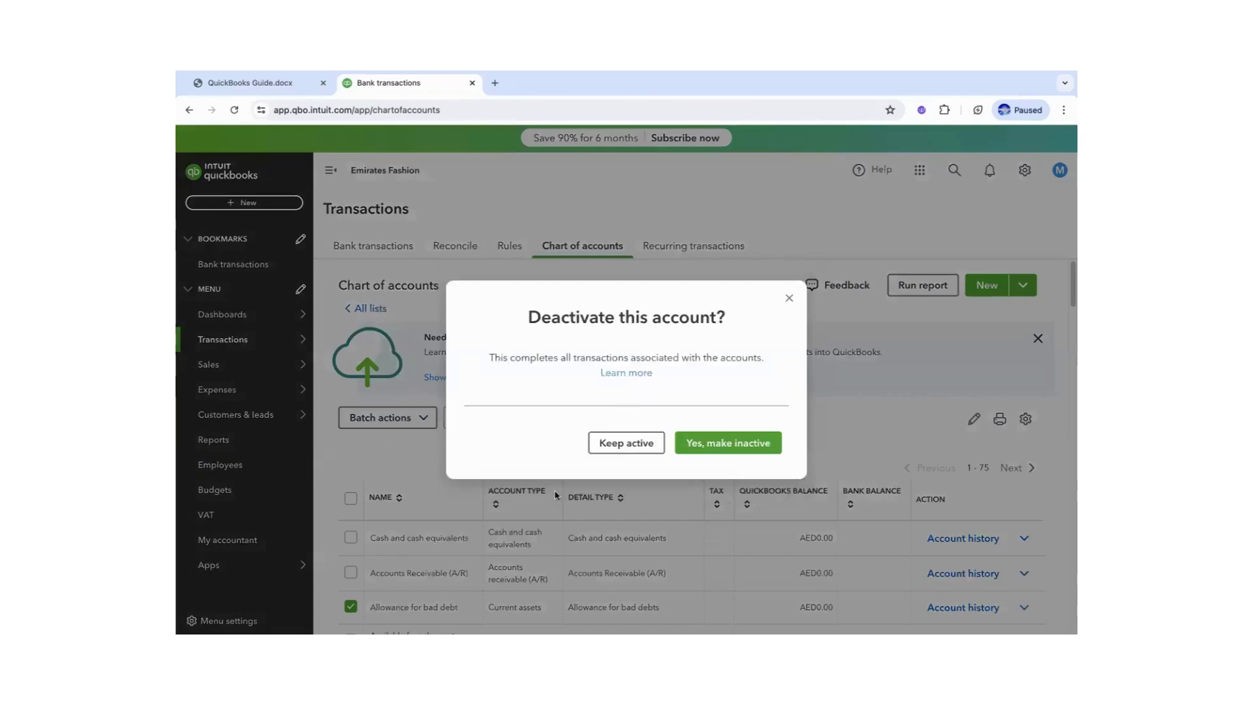
pyautogui.click(756, 444)
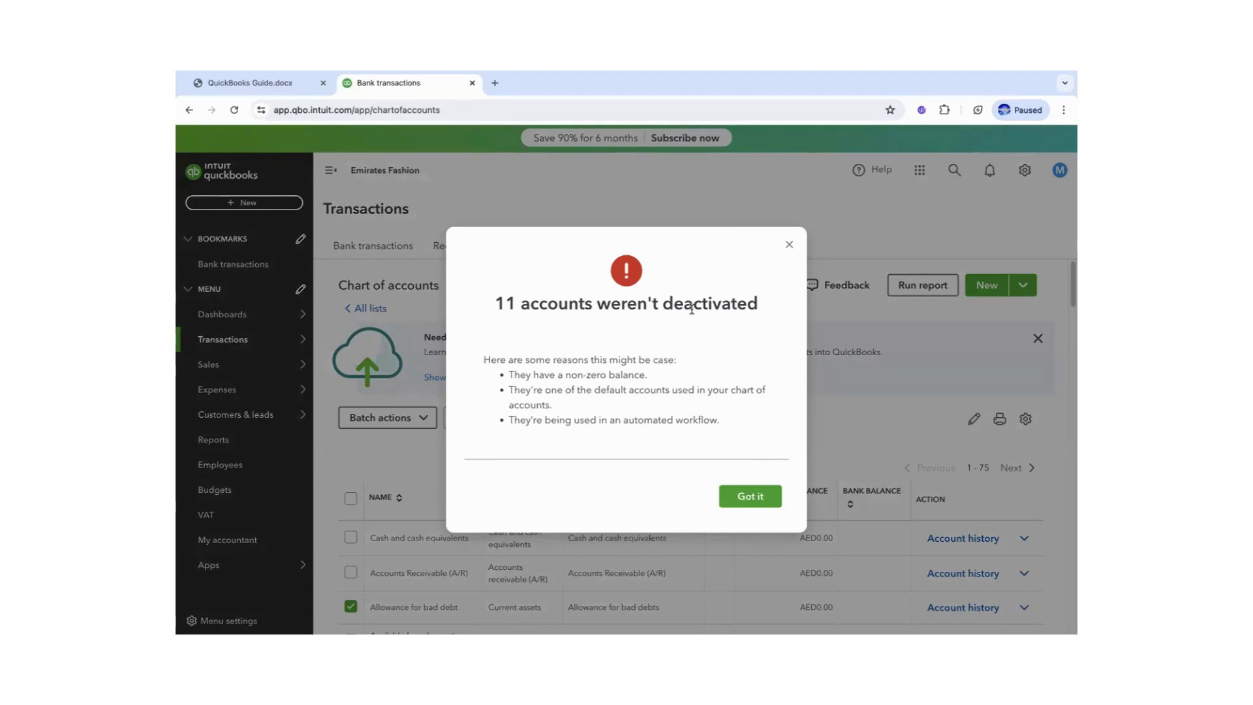
pyautogui.click(750, 500)
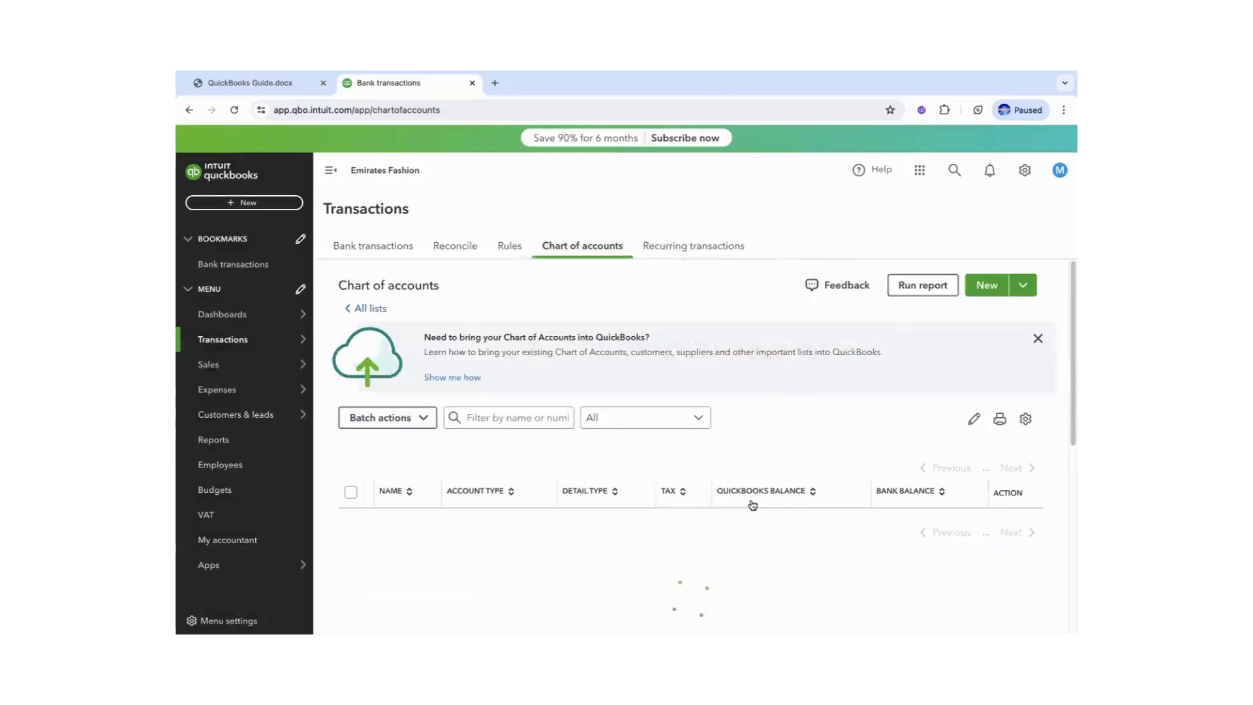
pyautogui.click(910, 149)
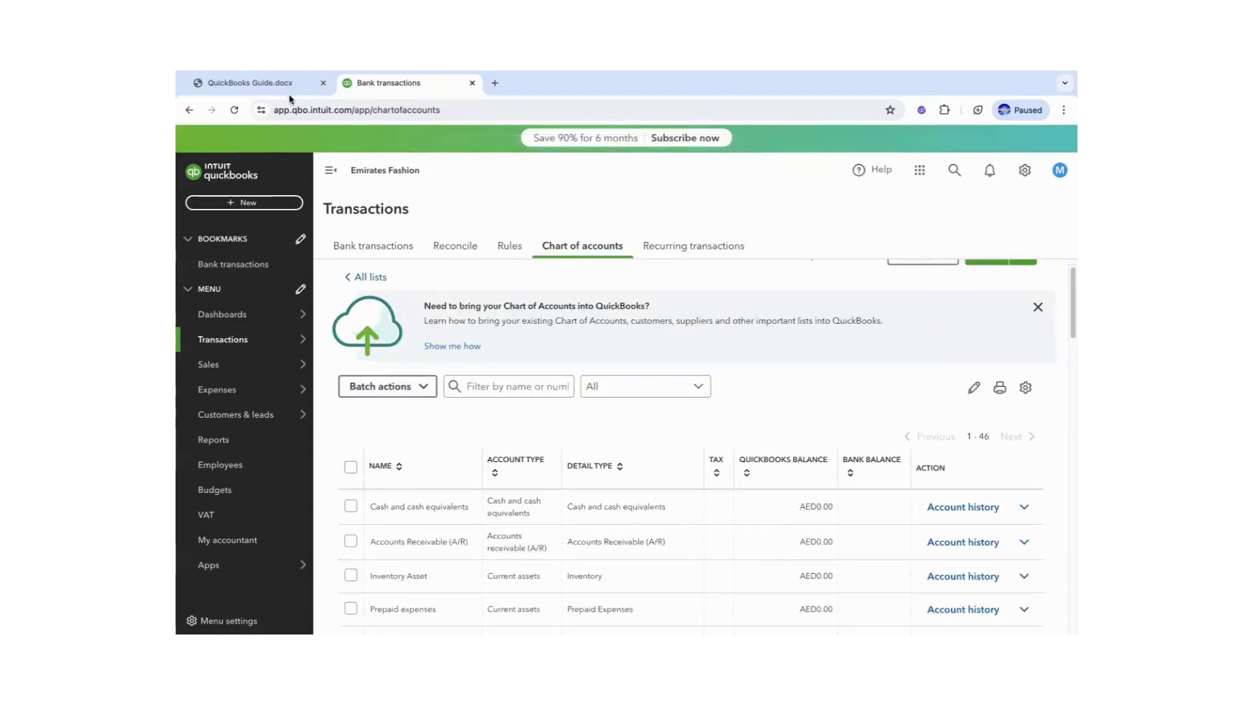
# Switch to the QuickBooks Guide document and check the capital account name in the Jun 1 journal entry.
pyautogui.click(249, 90)
pyautogui.click(541, 317)
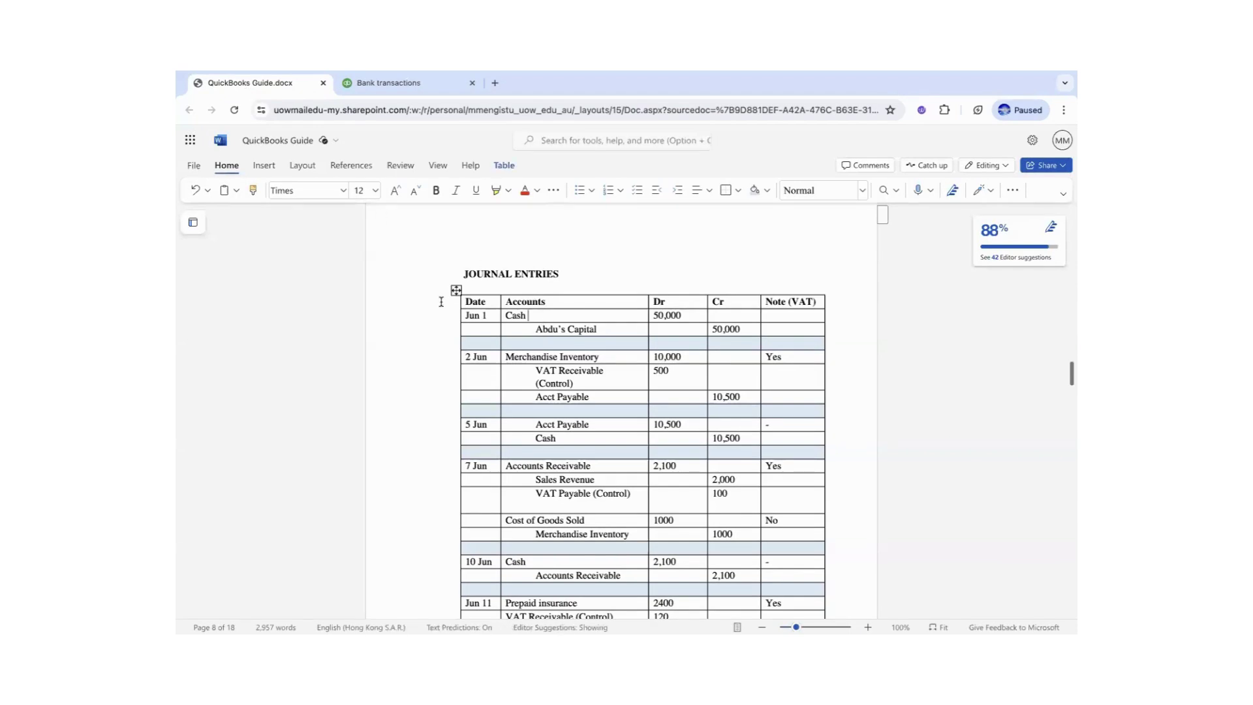
pyautogui.click(386, 84)
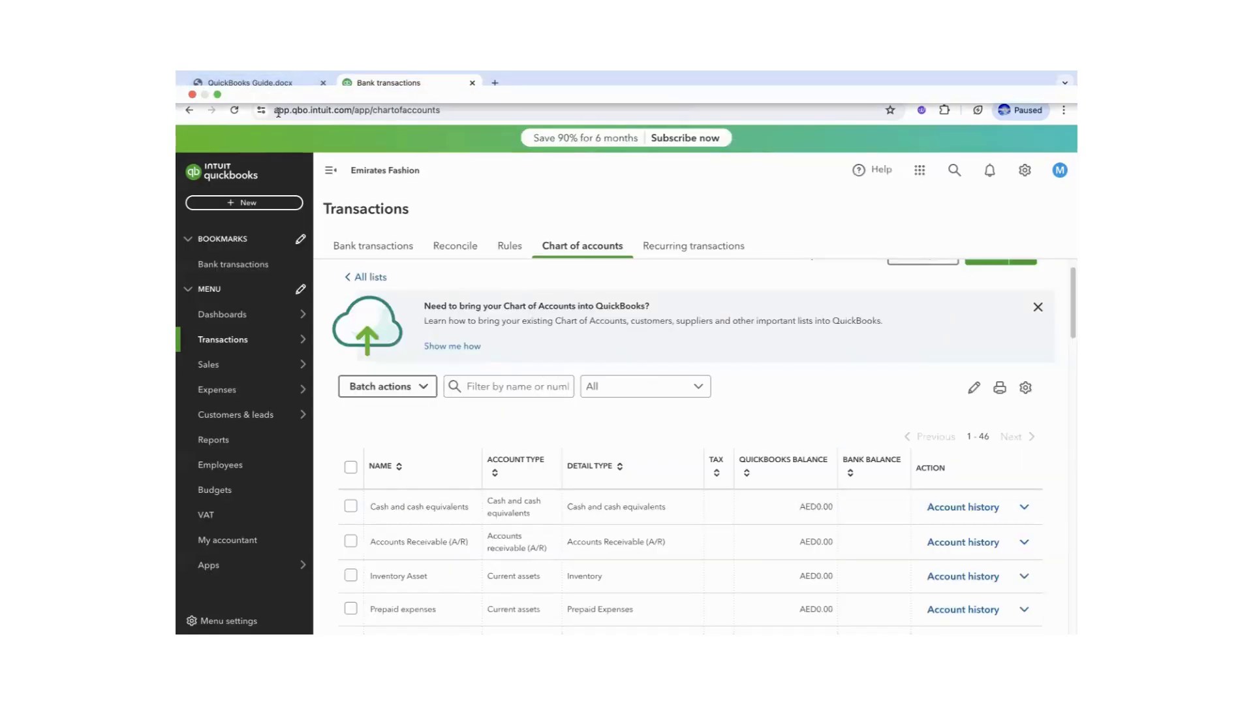
pyautogui.click(267, 92)
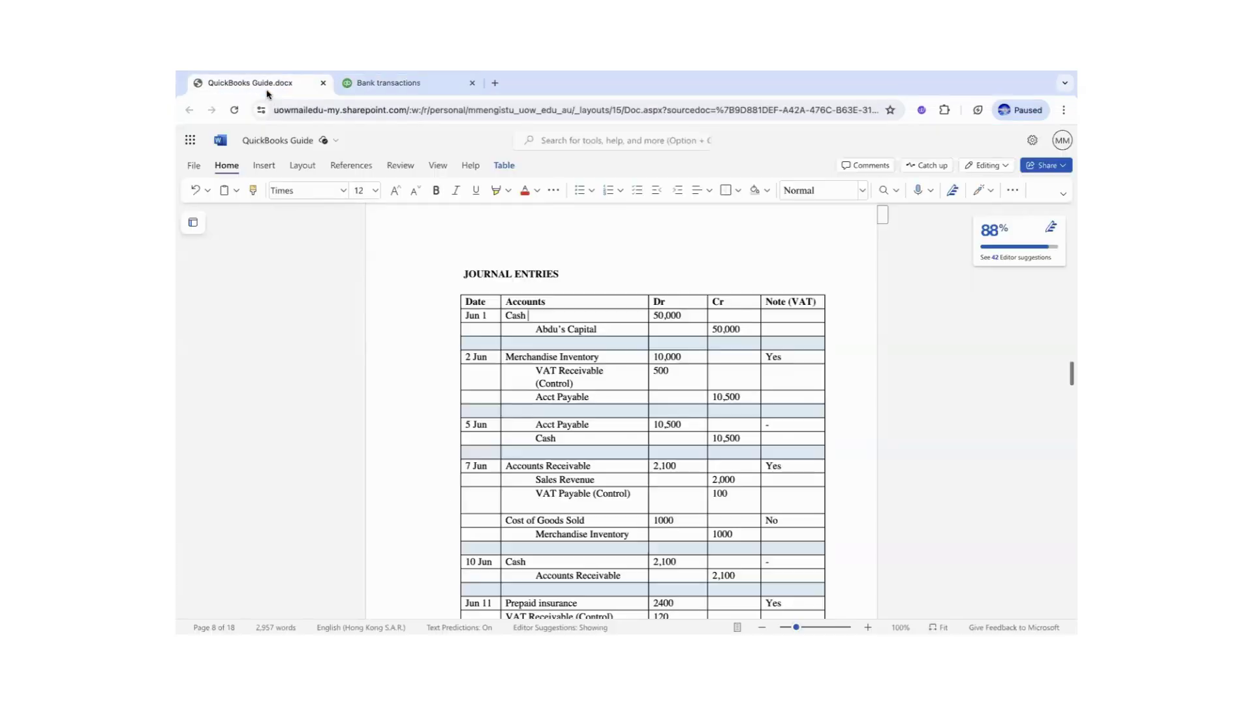
pyautogui.click(599, 329)
pyautogui.moveTo(600, 329); pyautogui.dragTo(535, 329)
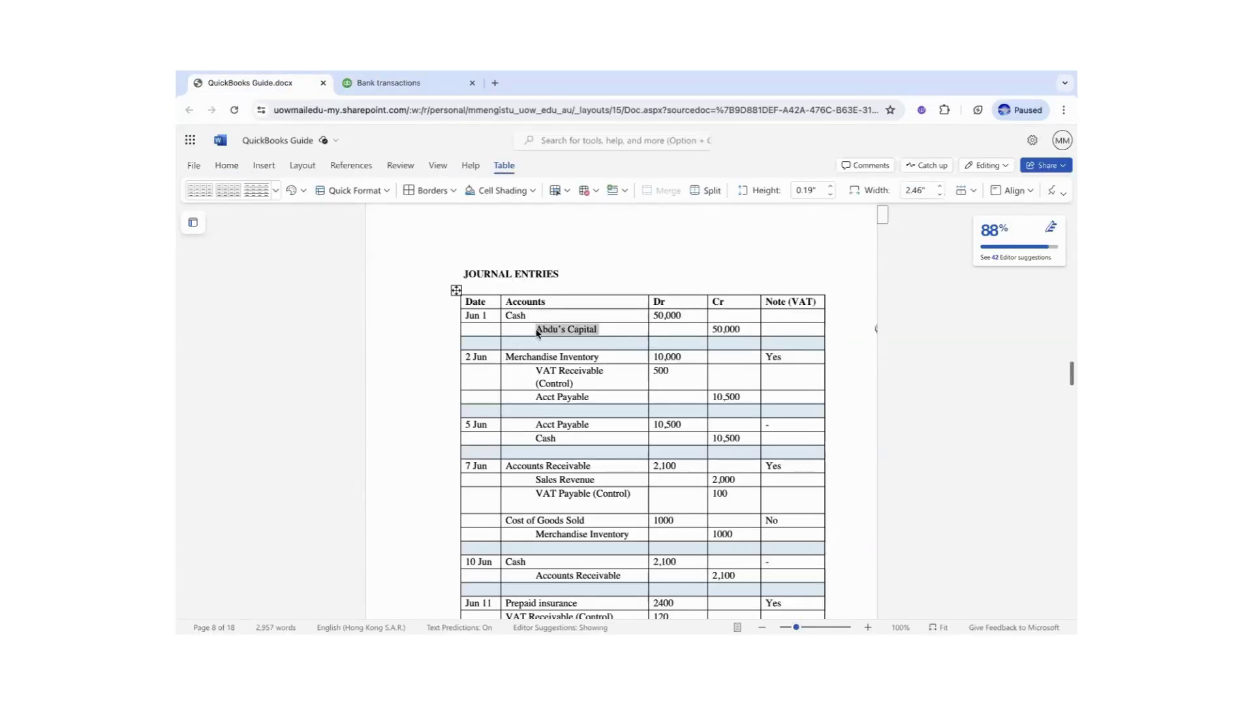
# Switch to QuickBooks, find the Share capital account and rename it to the owner's capital account name from the Jun 1 journal entry.
pyautogui.click(426, 83)
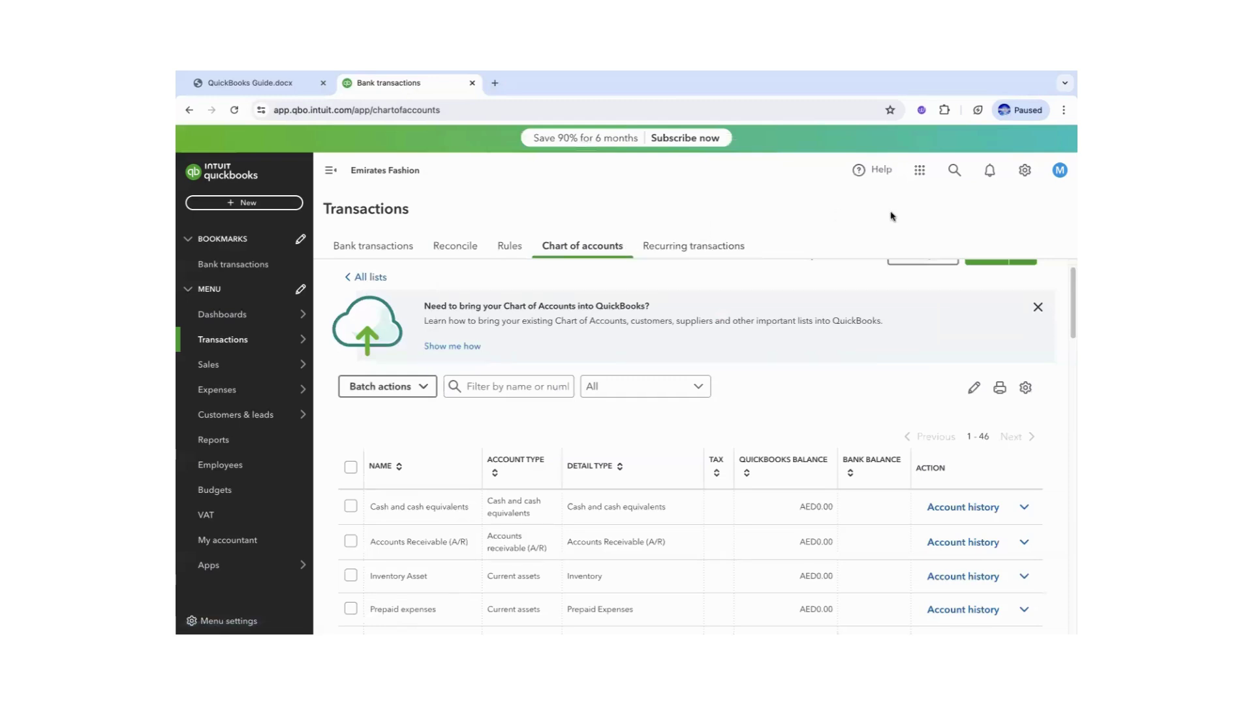
pyautogui.hotkey('ctrl', 'f')
pyautogui.write('capital')
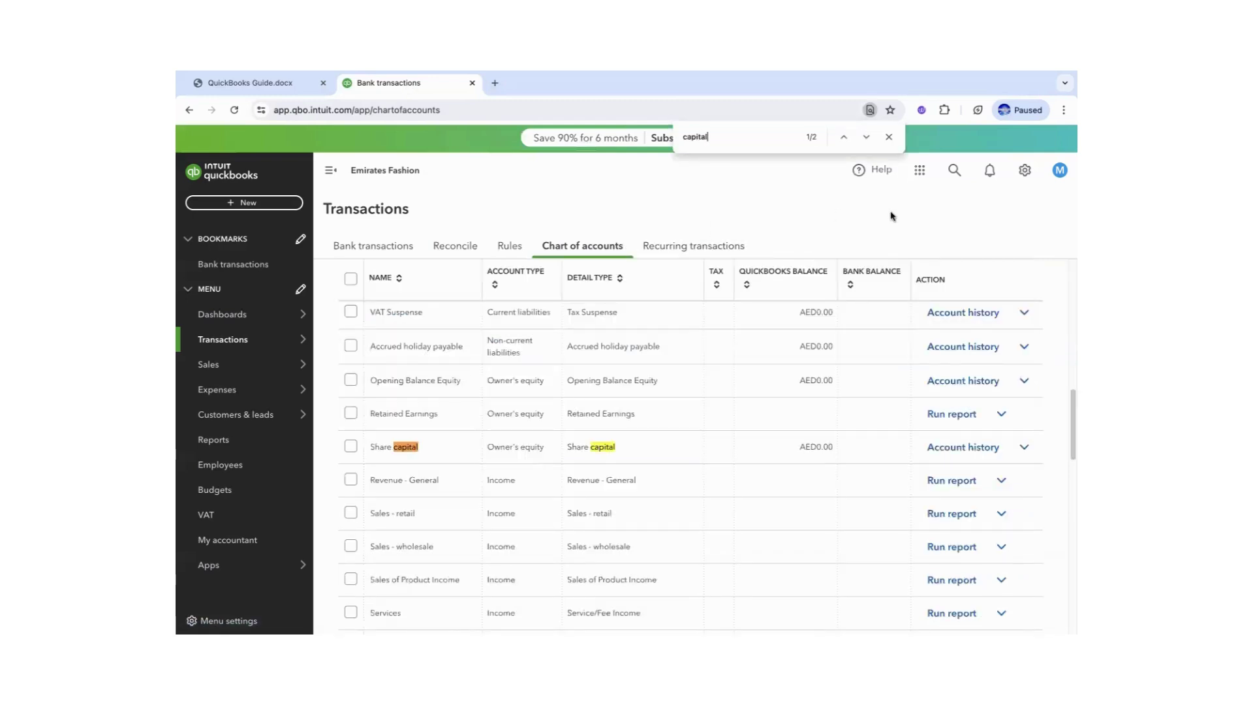
pyautogui.click(1023, 447)
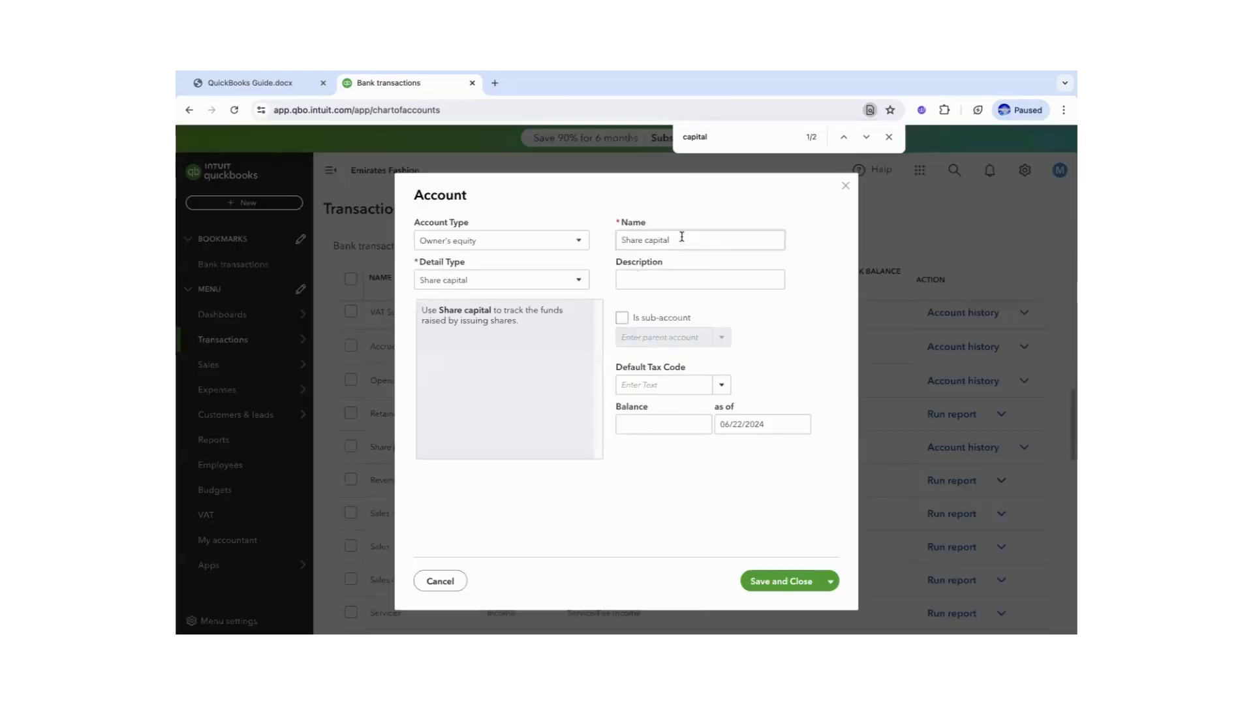
pyautogui.moveTo(679, 240); pyautogui.dragTo(573, 240)
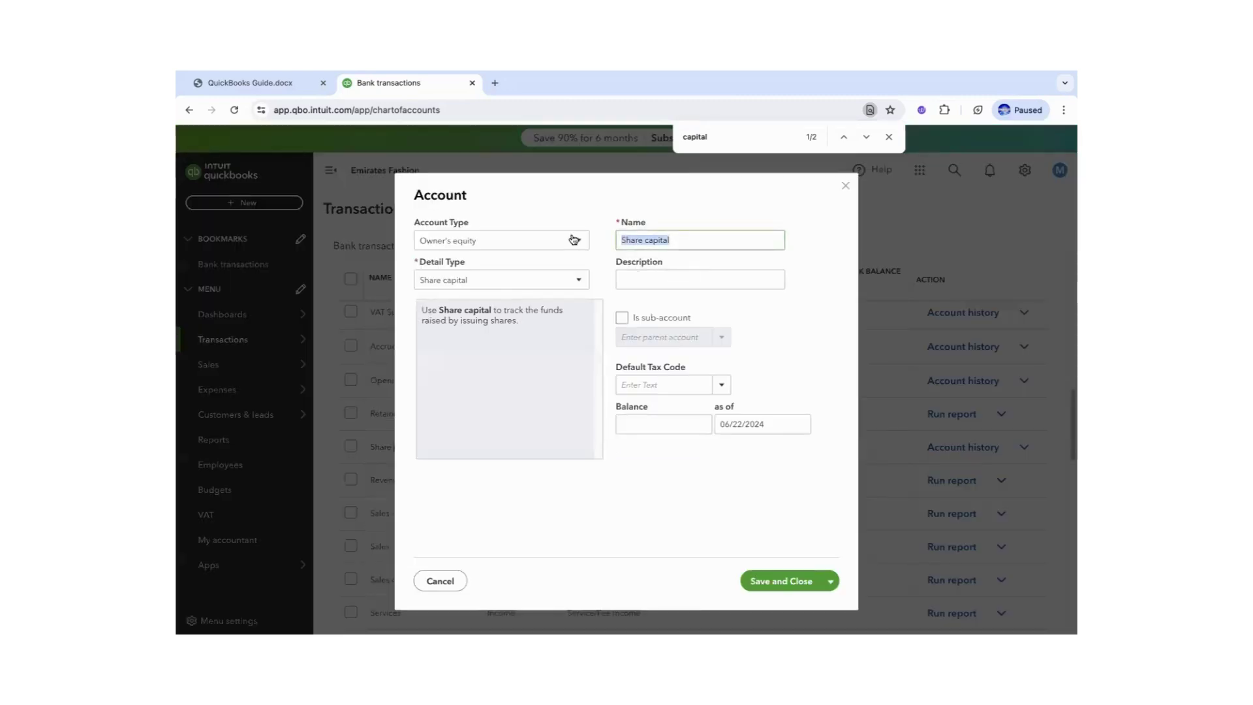
pyautogui.press('BackSpace')
pyautogui.write("Abdu's Capital")
pyautogui.click(762, 579)
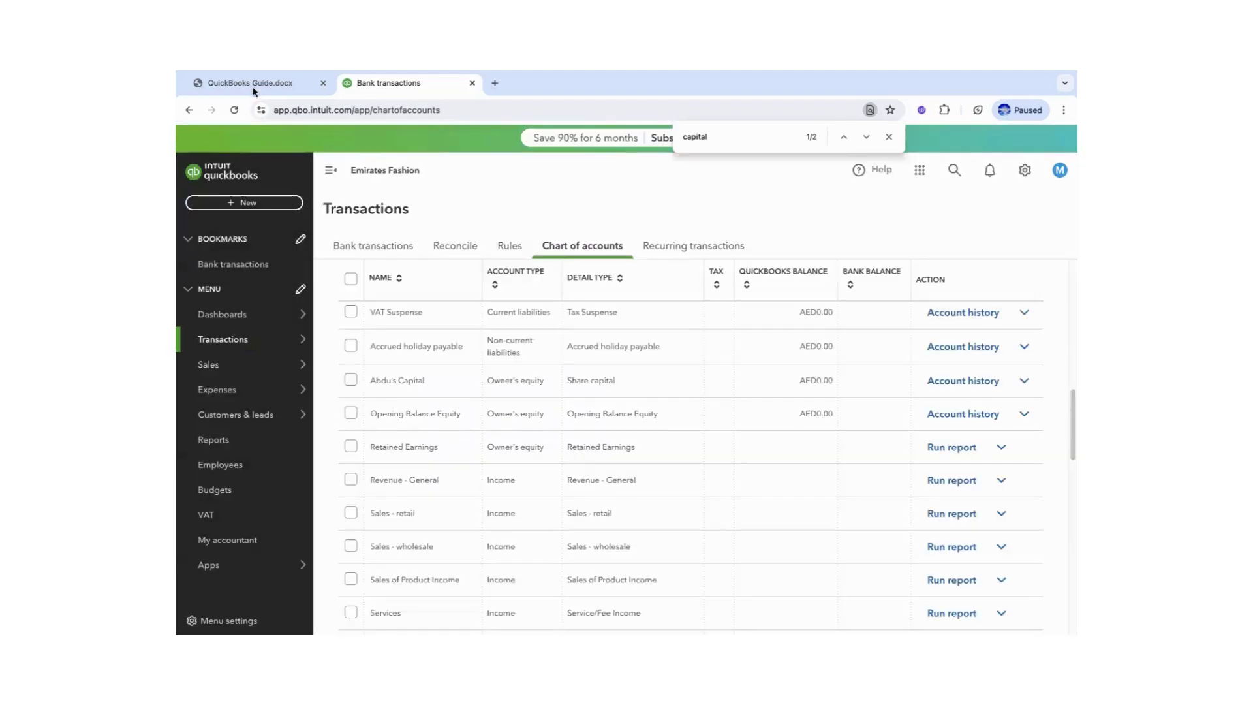
# Switch to the QuickBooks Guide document and check the inventory account name in the 2 Jun journal entry.
pyautogui.click(251, 83)
pyautogui.click(591, 372)
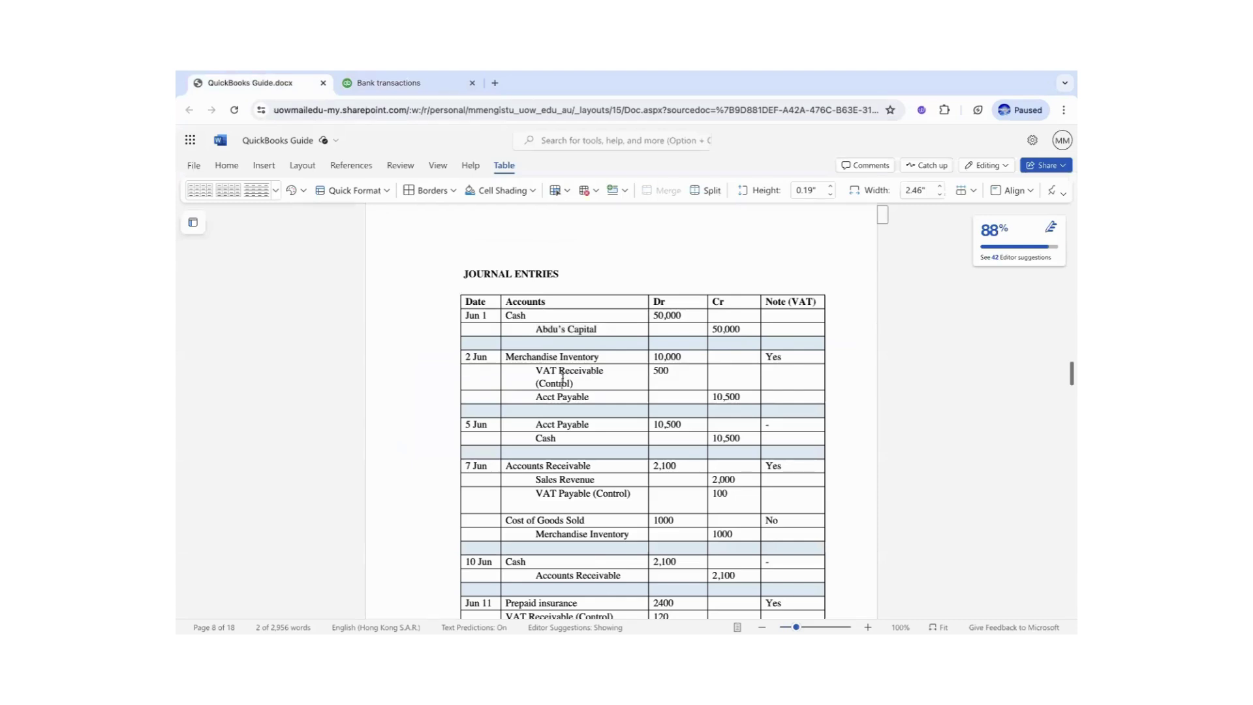
pyautogui.moveTo(599, 356); pyautogui.dragTo(516, 357)
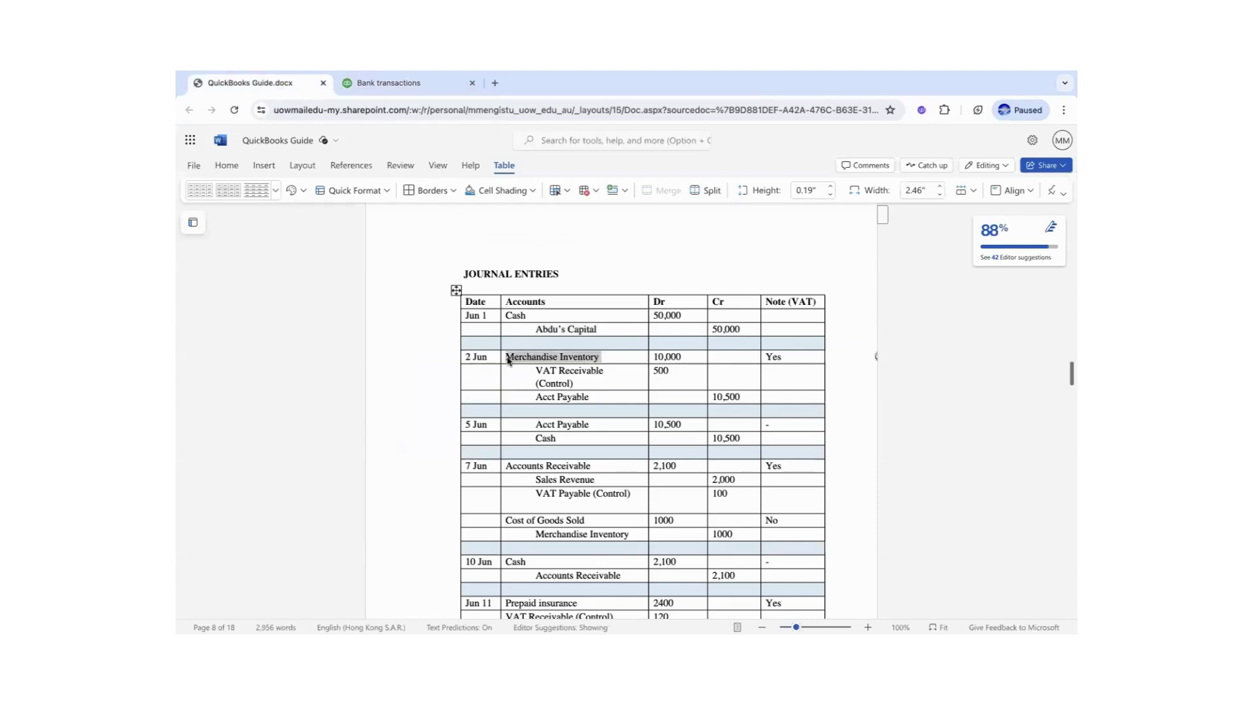
# Switch to QuickBooks, find the Inventory Asset account and rename it as Merchandise Inventory.
pyautogui.click(388, 83)
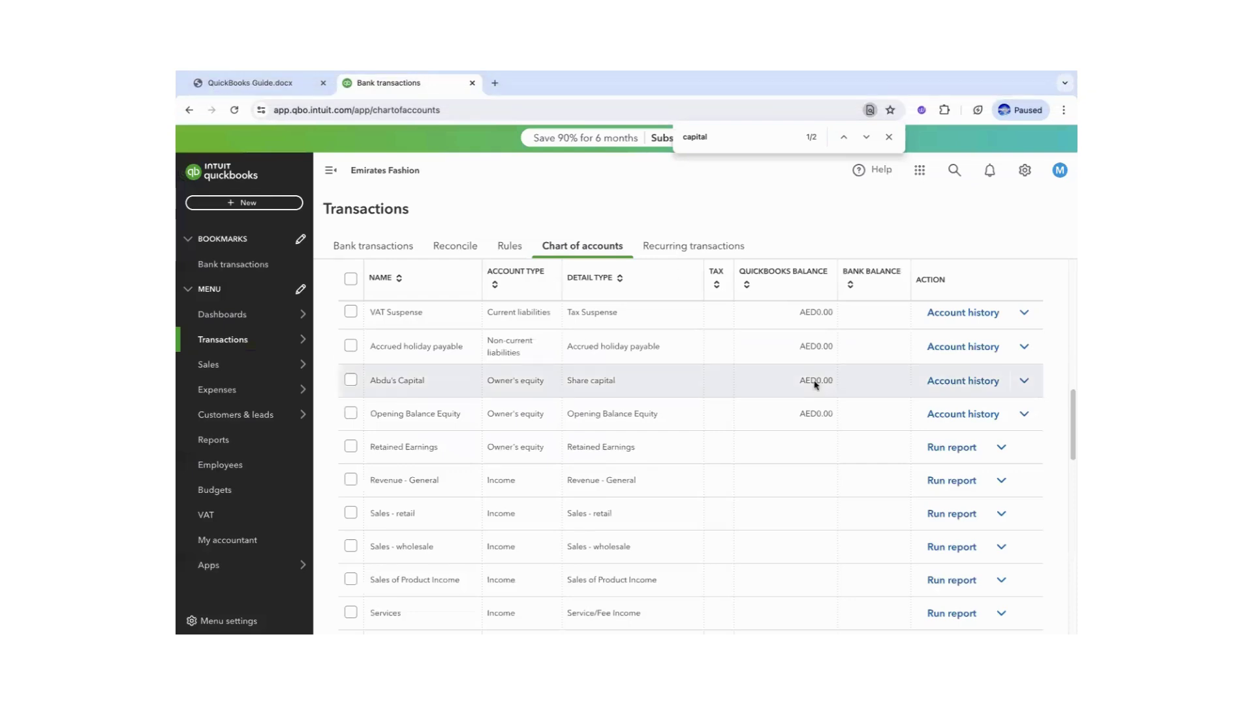
pyautogui.hotkey('ctrl', 'f')
pyautogui.write('inv')
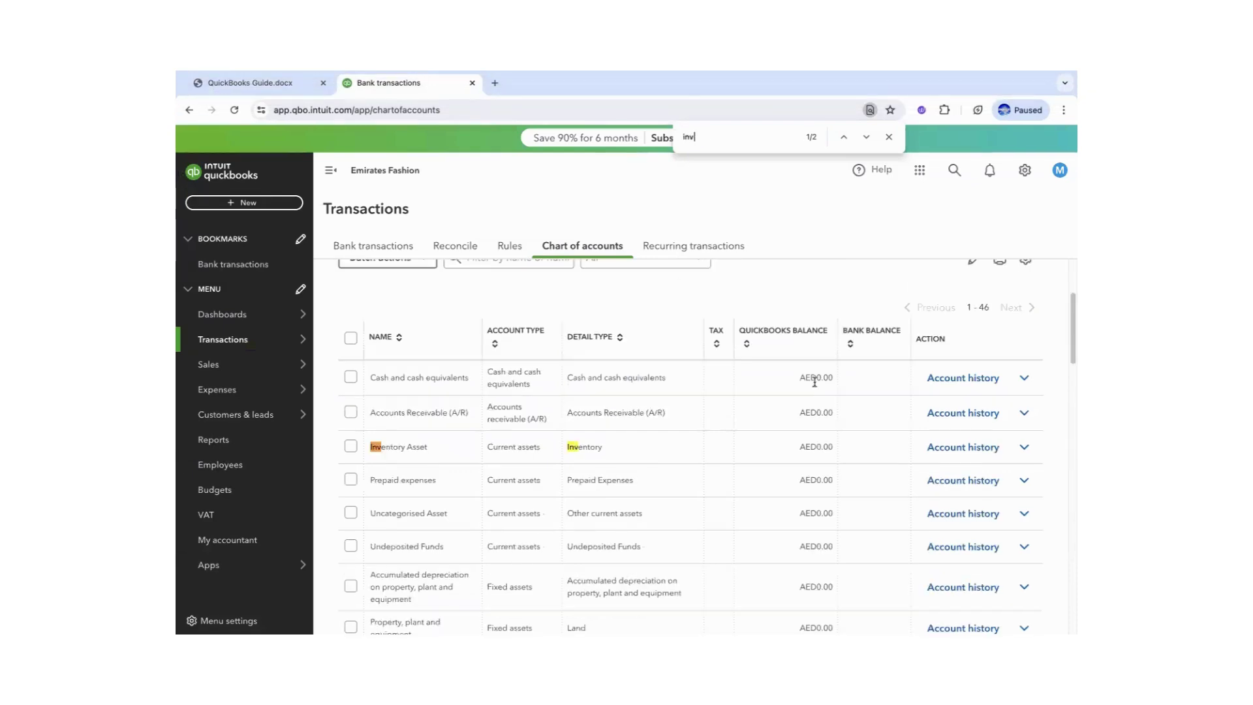
pyautogui.click(1023, 447)
pyautogui.click(900, 477)
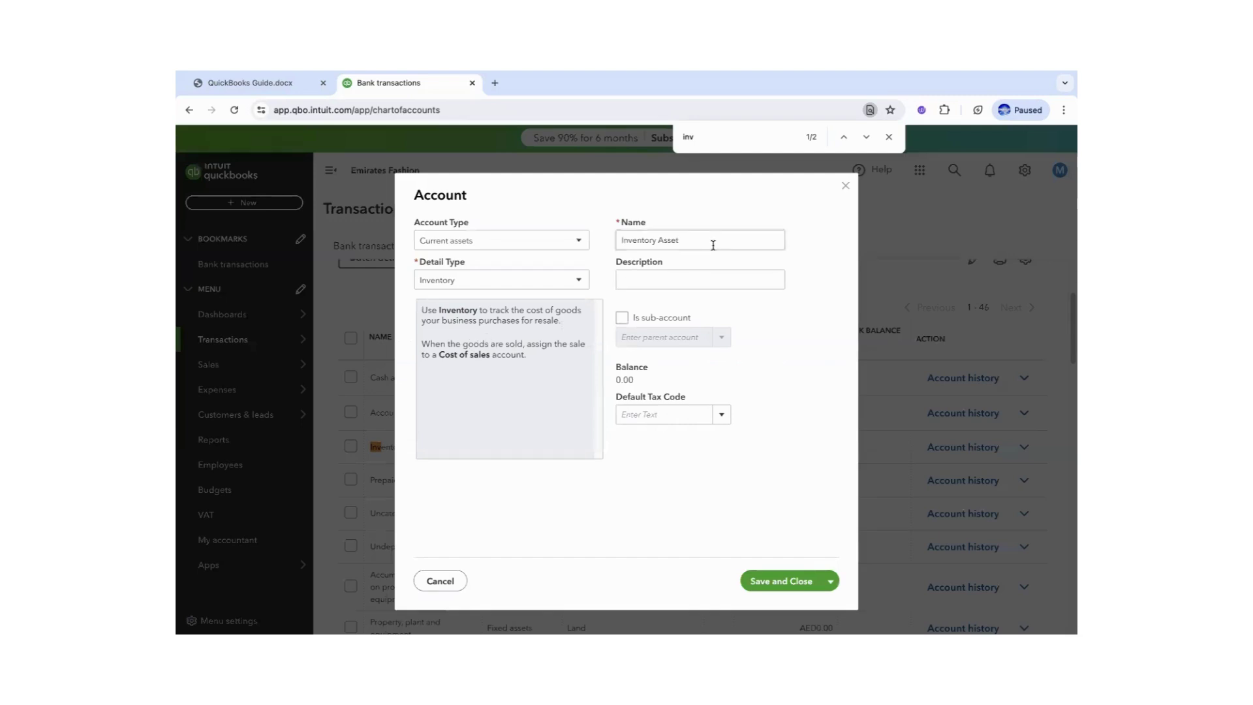
pyautogui.moveTo(701, 243); pyautogui.dragTo(687, 243)
pyautogui.hotkey('ctrl', 'a')
pyautogui.press('BackSpace')
pyautogui.write('Merchandise Inventory')
pyautogui.click(777, 582)
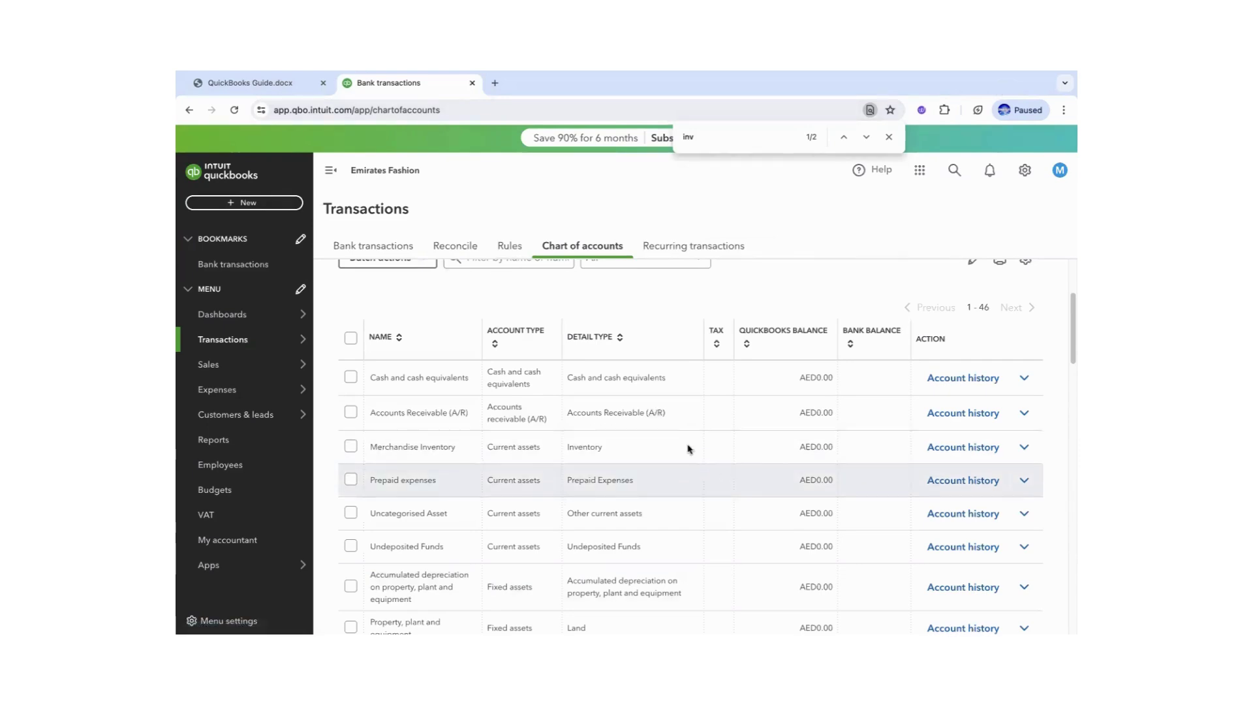
# Switch to the QuickBooks Guide document and select the revenue account name in the 7 Jun journal entry.
pyautogui.click(267, 84)
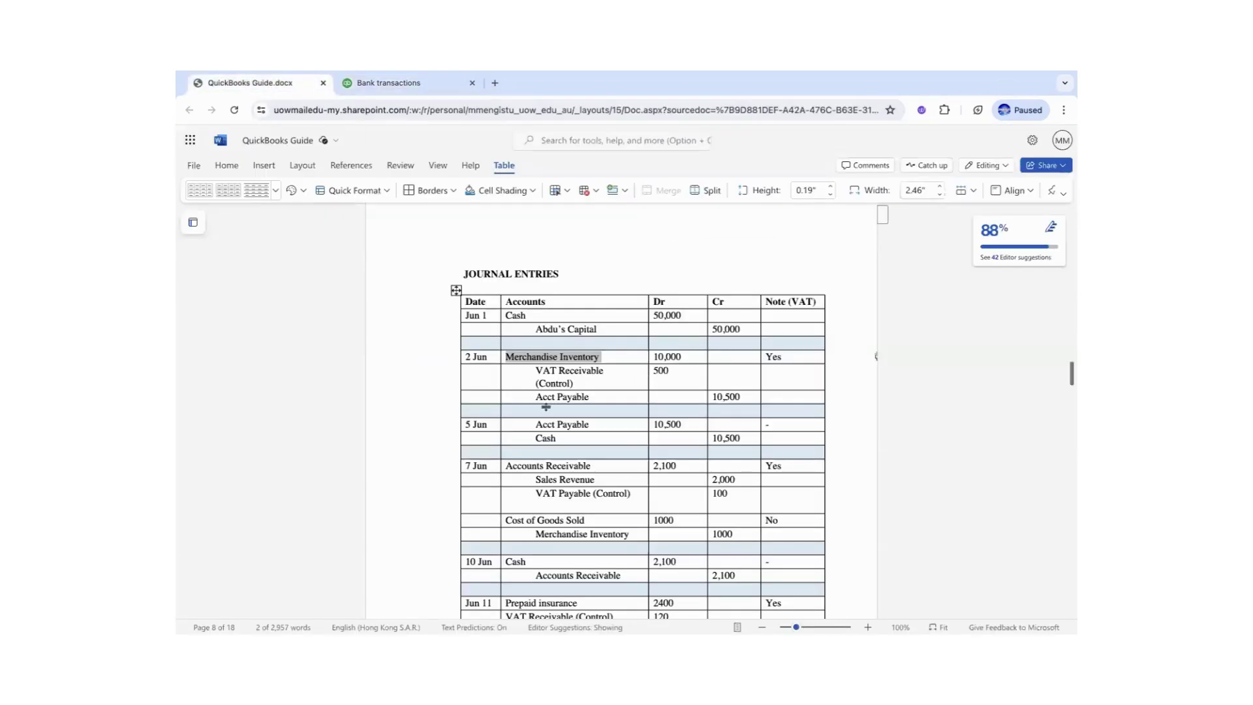
pyautogui.click(588, 397)
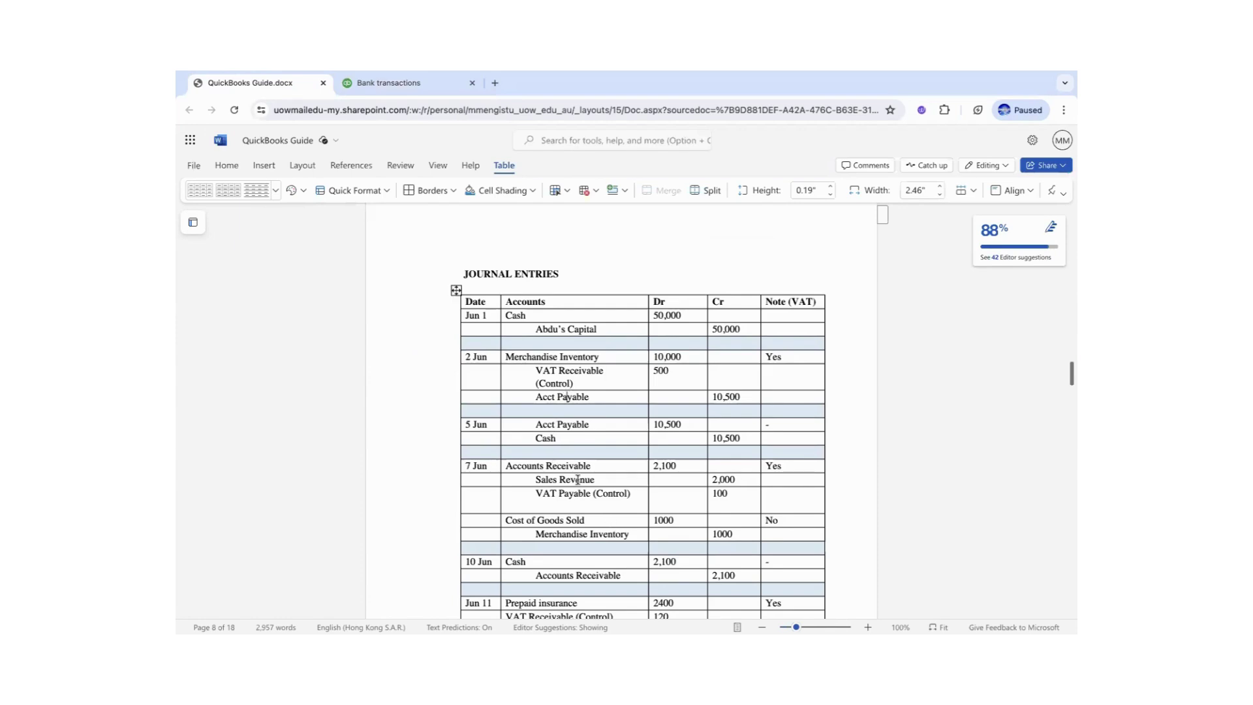
pyautogui.tripleClick(552, 481)
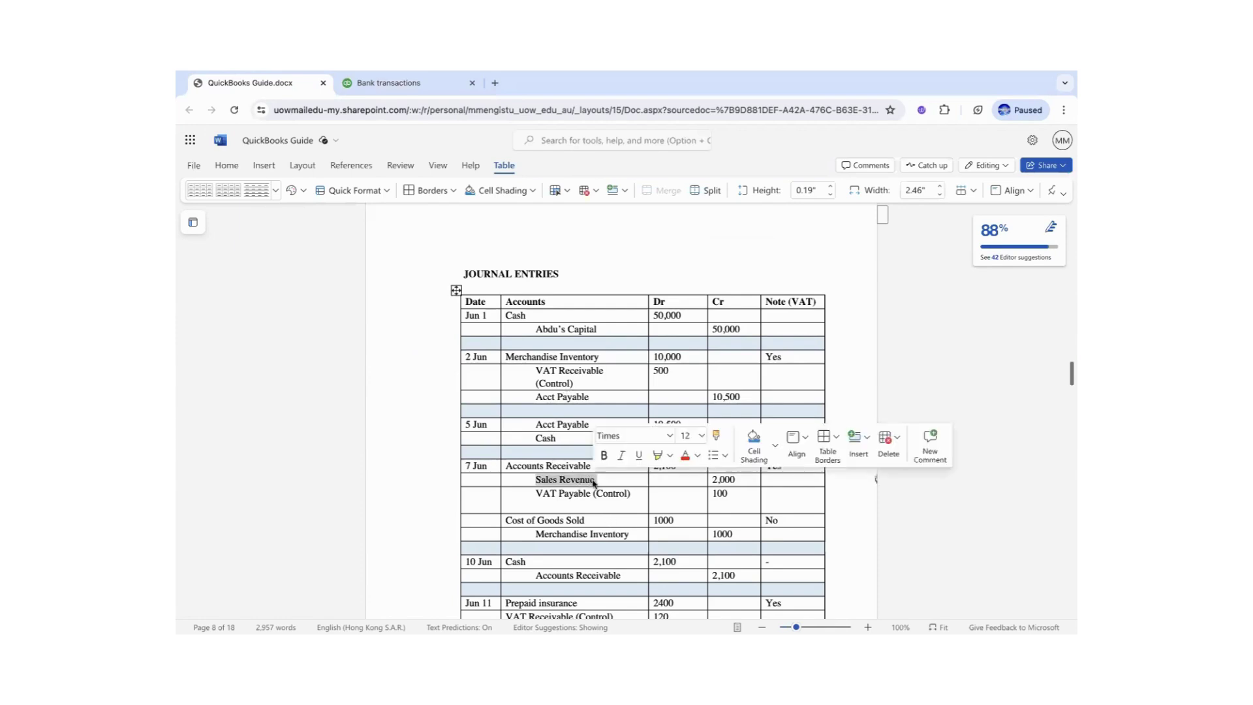
# Switch to QuickBooks, find the revenue accounts and deactivate Revenue - General, Sales - retail and Sales - wholesale together.
pyautogui.click(406, 84)
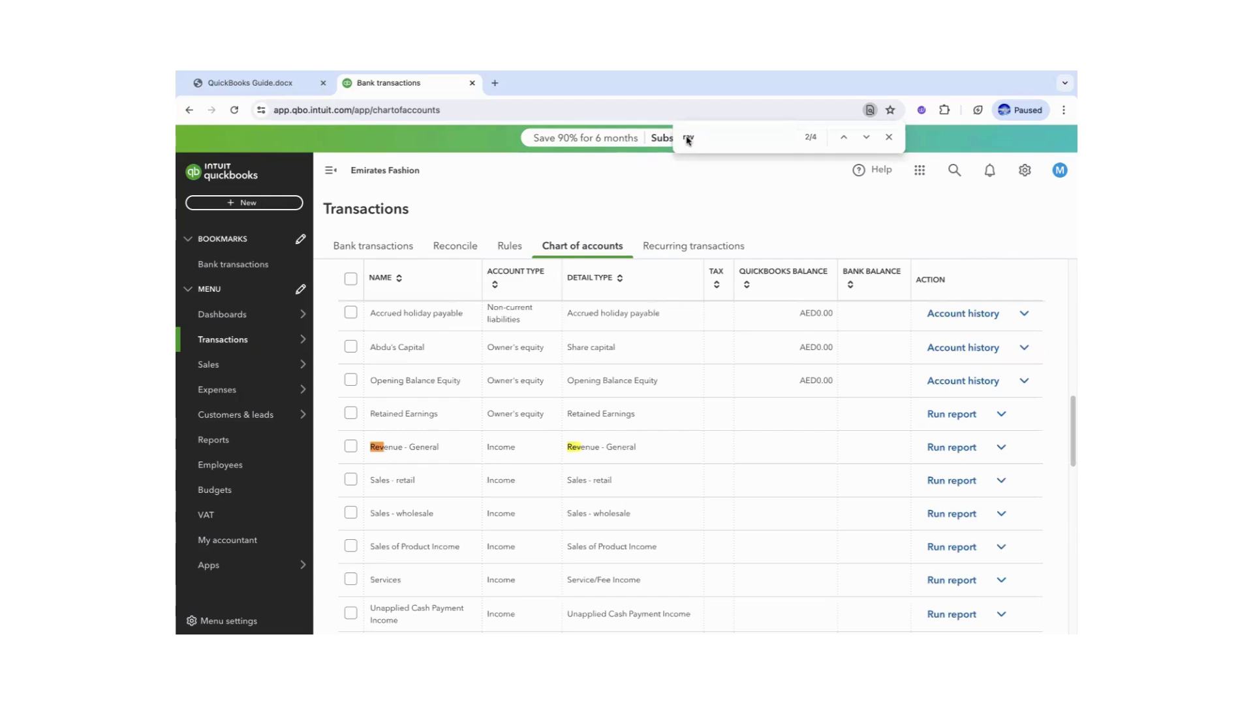
pyautogui.click(351, 513)
pyautogui.click(350, 480)
pyautogui.click(350, 446)
pyautogui.moveTo(1070, 392); pyautogui.dragTo(1064, 239)
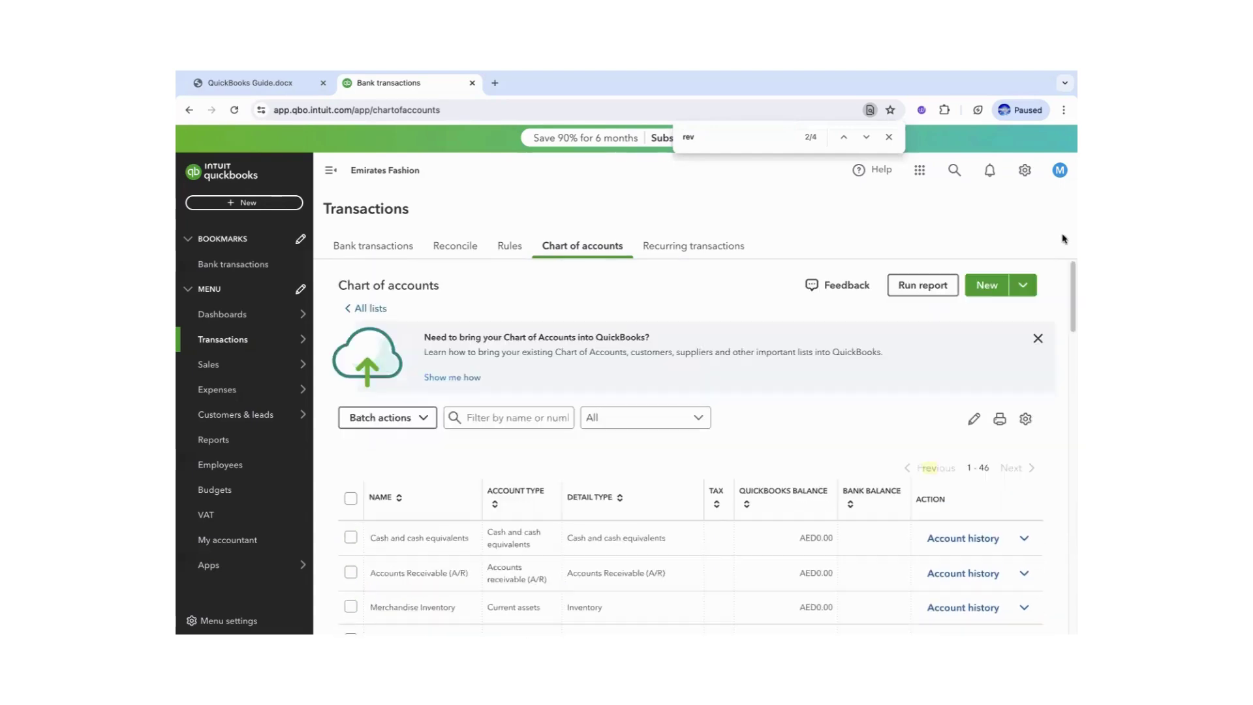
pyautogui.click(423, 417)
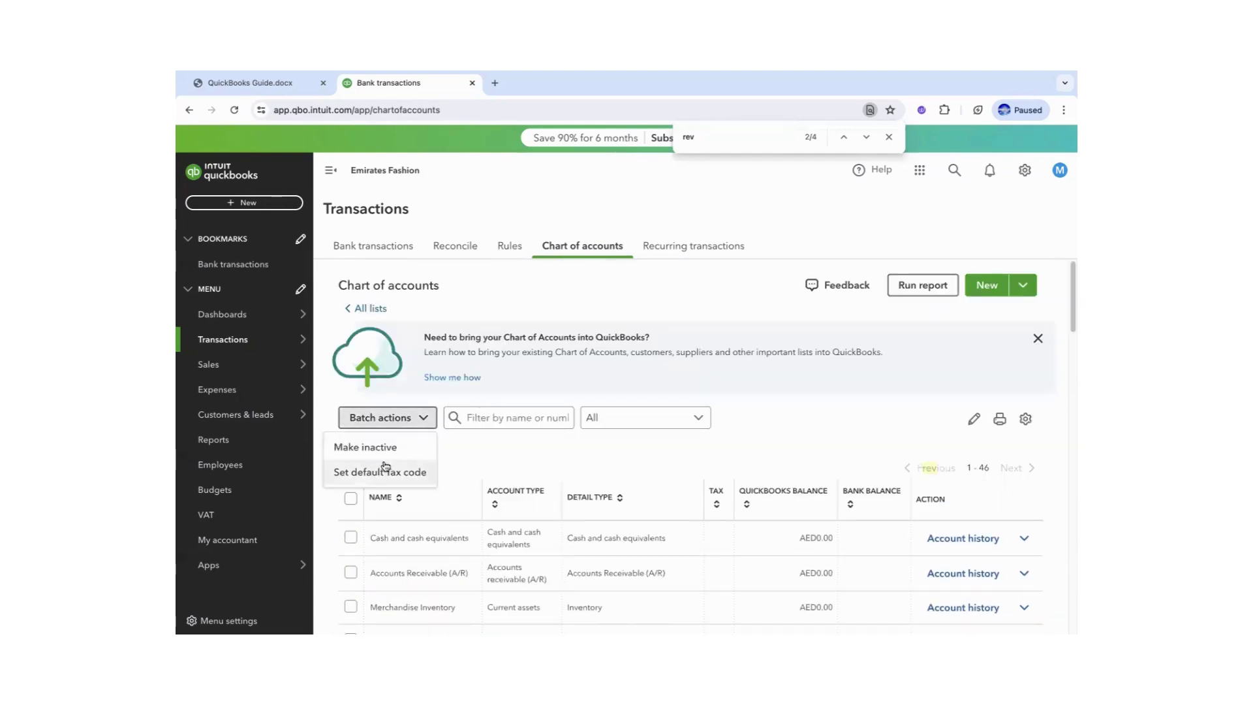
pyautogui.click(372, 446)
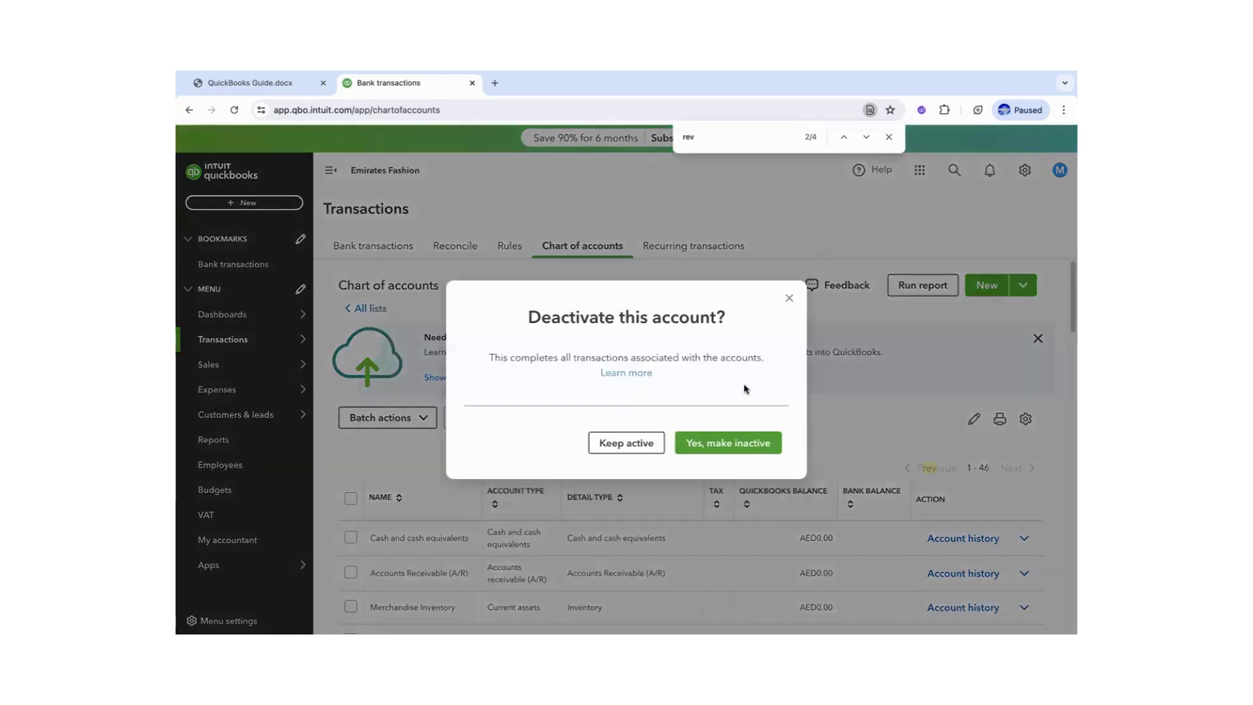
pyautogui.click(722, 443)
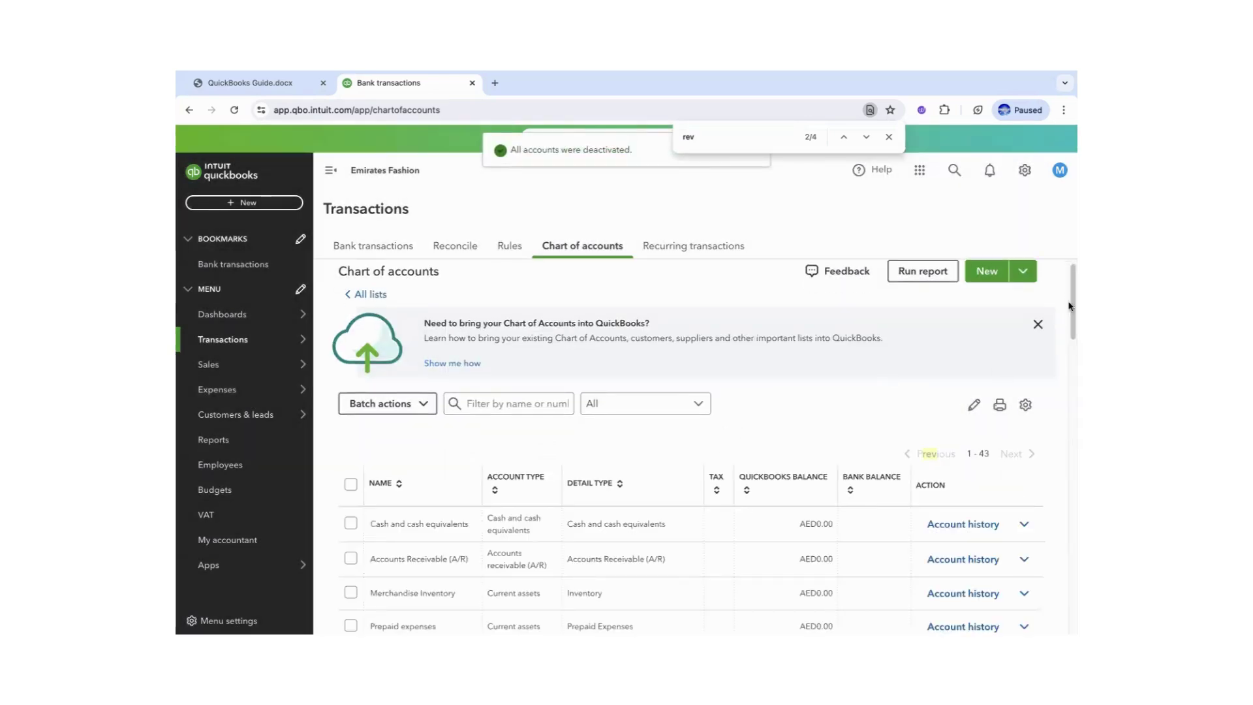
# Search the chart of accounts for any other revenue account using "rev" and "reve".
pyautogui.moveTo(1071, 306); pyautogui.dragTo(1068, 378)
pyautogui.click(732, 137)
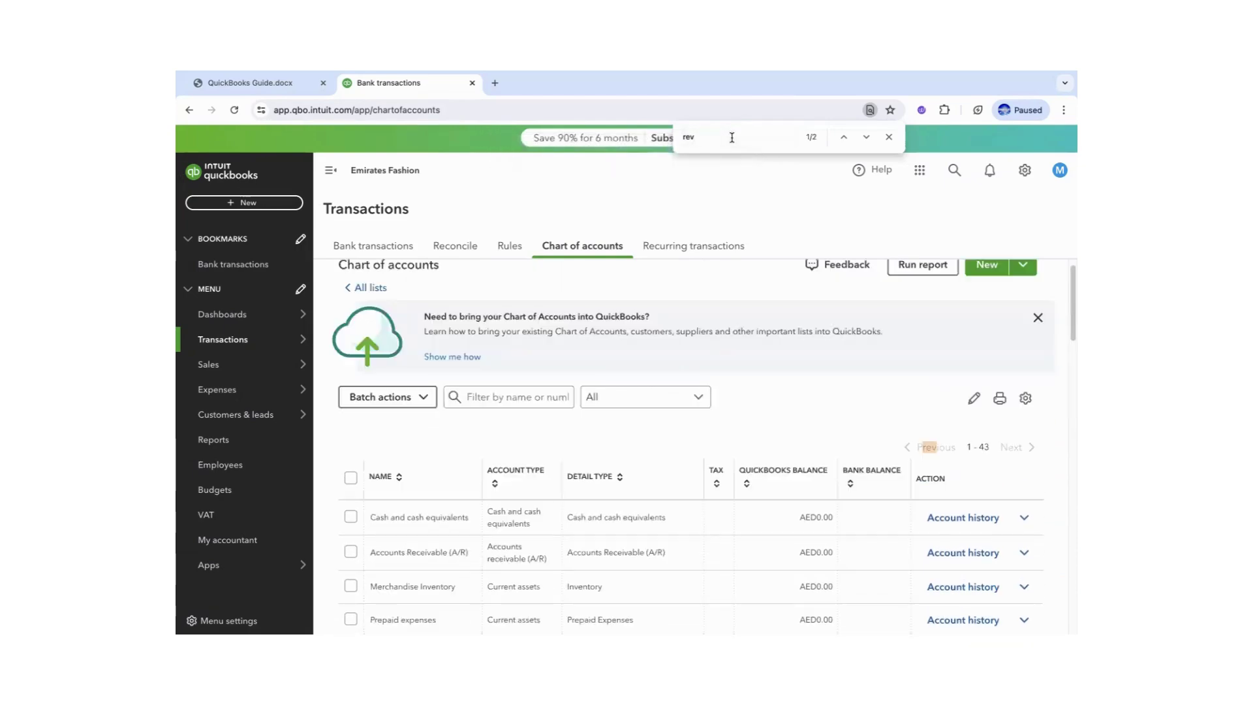
pyautogui.click(866, 138)
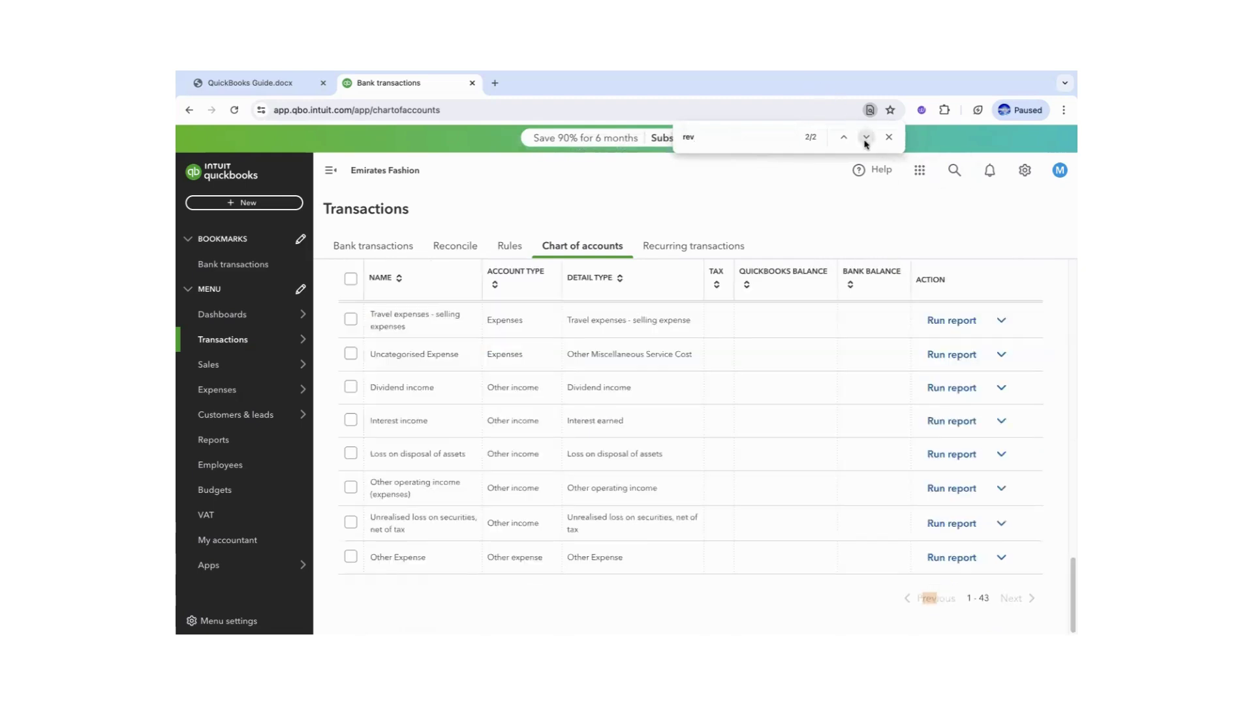
pyautogui.click(866, 138)
pyautogui.write('e')
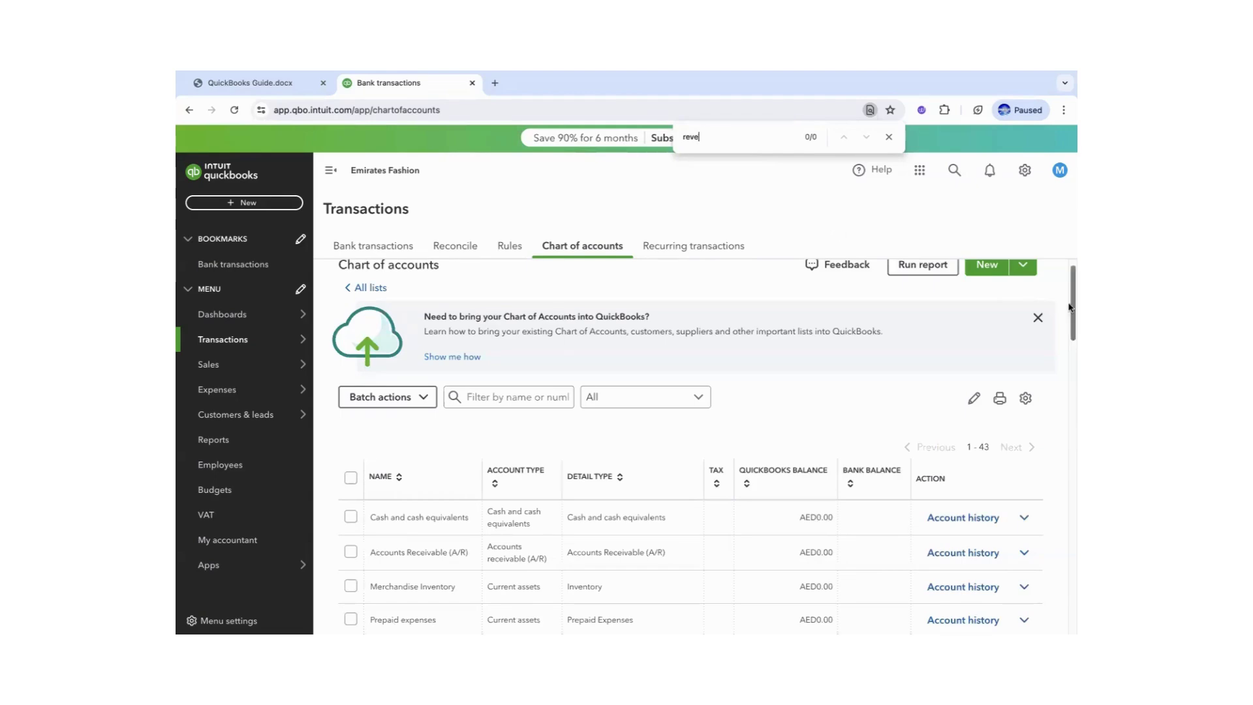
pyautogui.moveTo(1070, 336); pyautogui.dragTo(1068, 310)
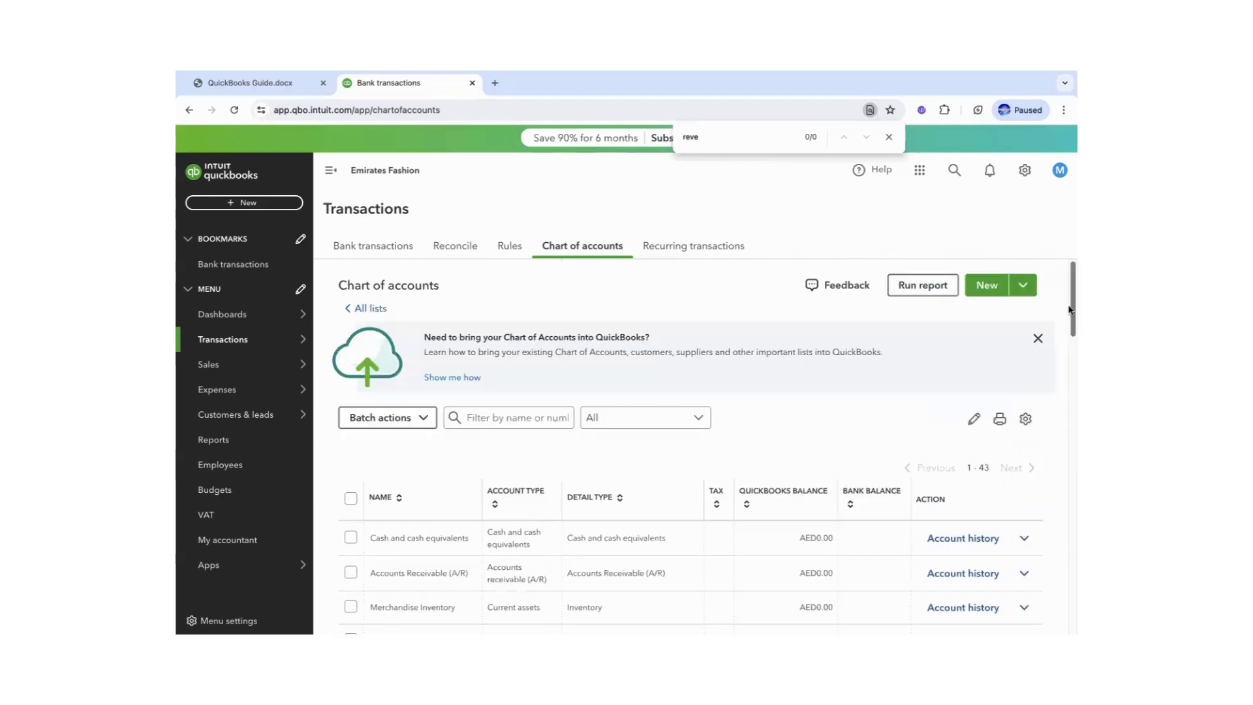
pyautogui.click(889, 137)
pyautogui.hotkey('ctrl', 'f')
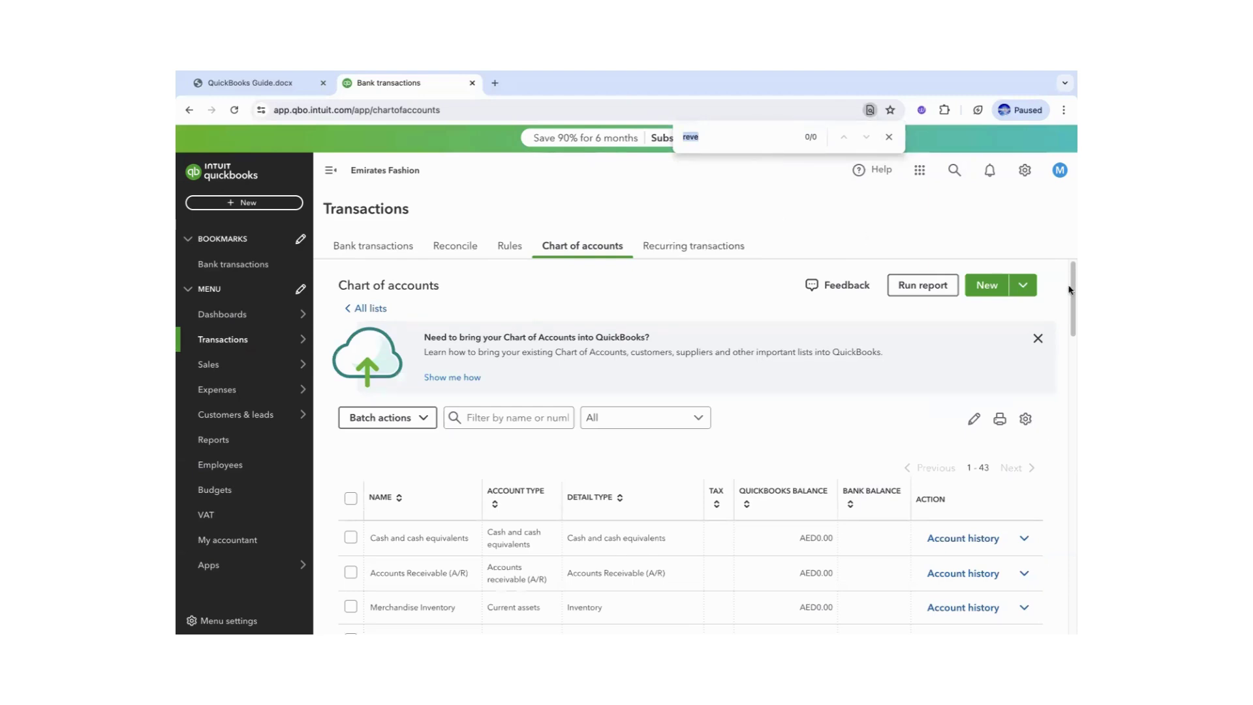
# Rename the Sales of Product Income account as Sales Revenue and save it.
pyautogui.moveTo(1071, 301); pyautogui.dragTo(1061, 422)
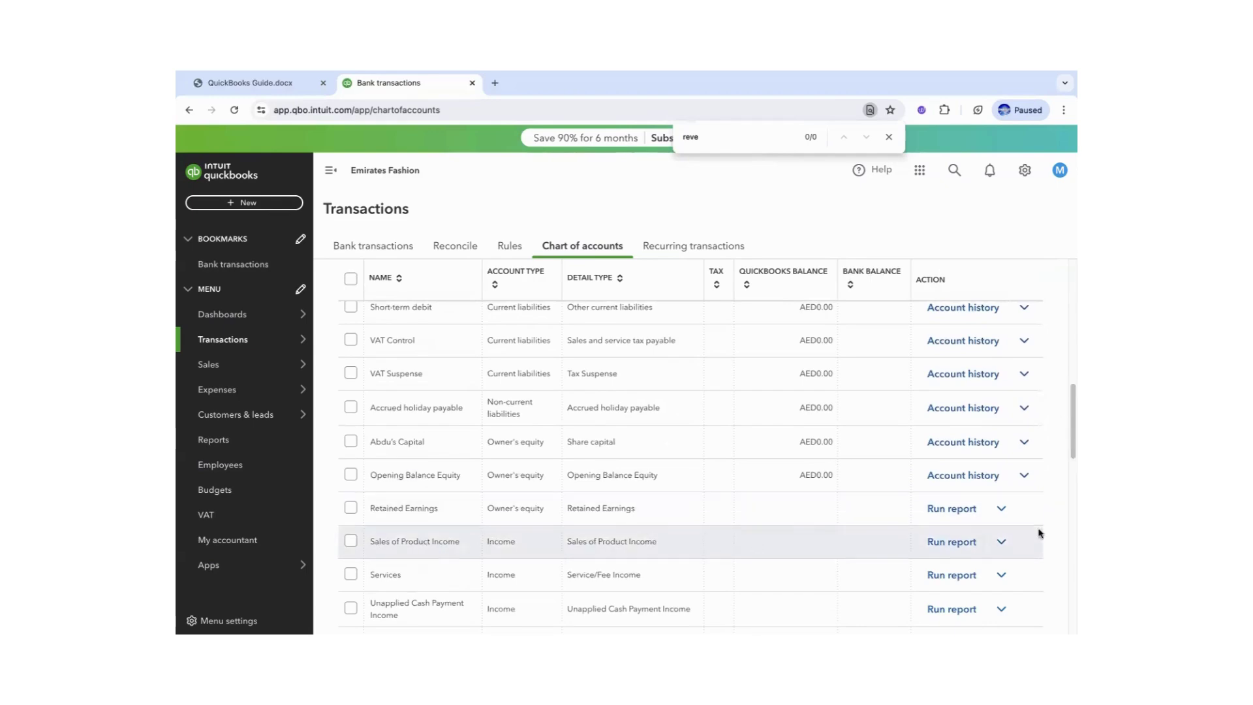
pyautogui.click(1001, 542)
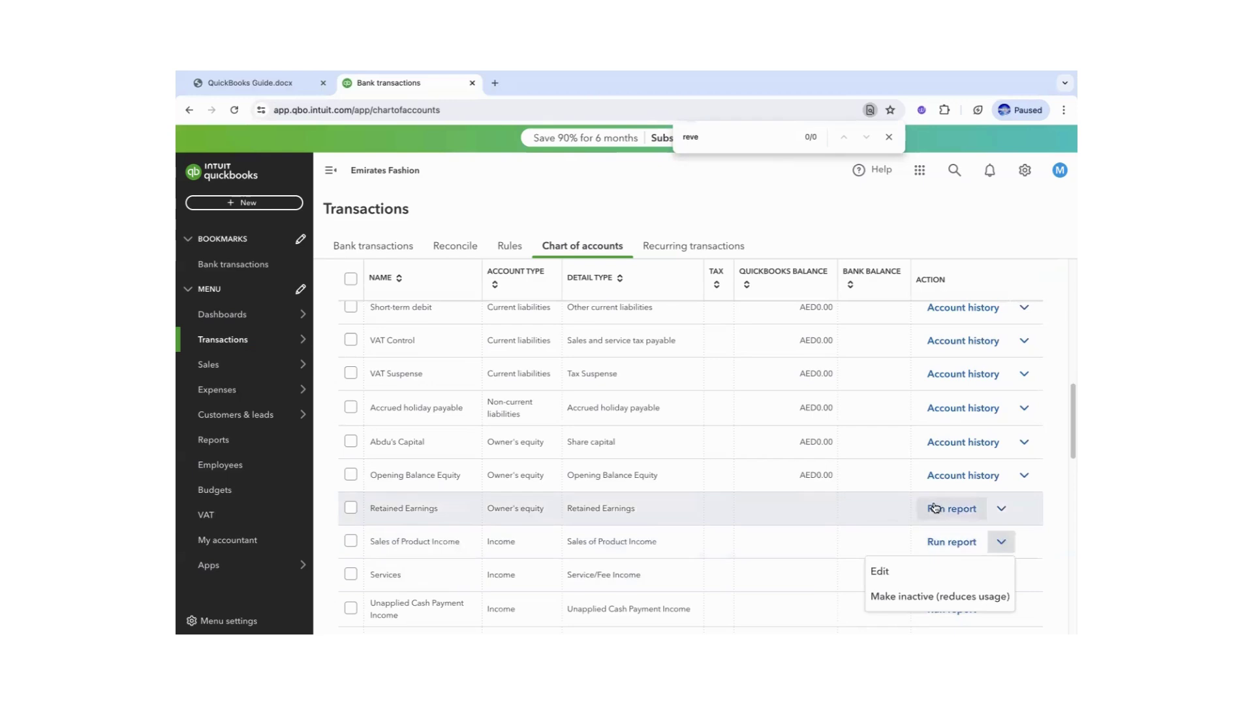
pyautogui.click(880, 571)
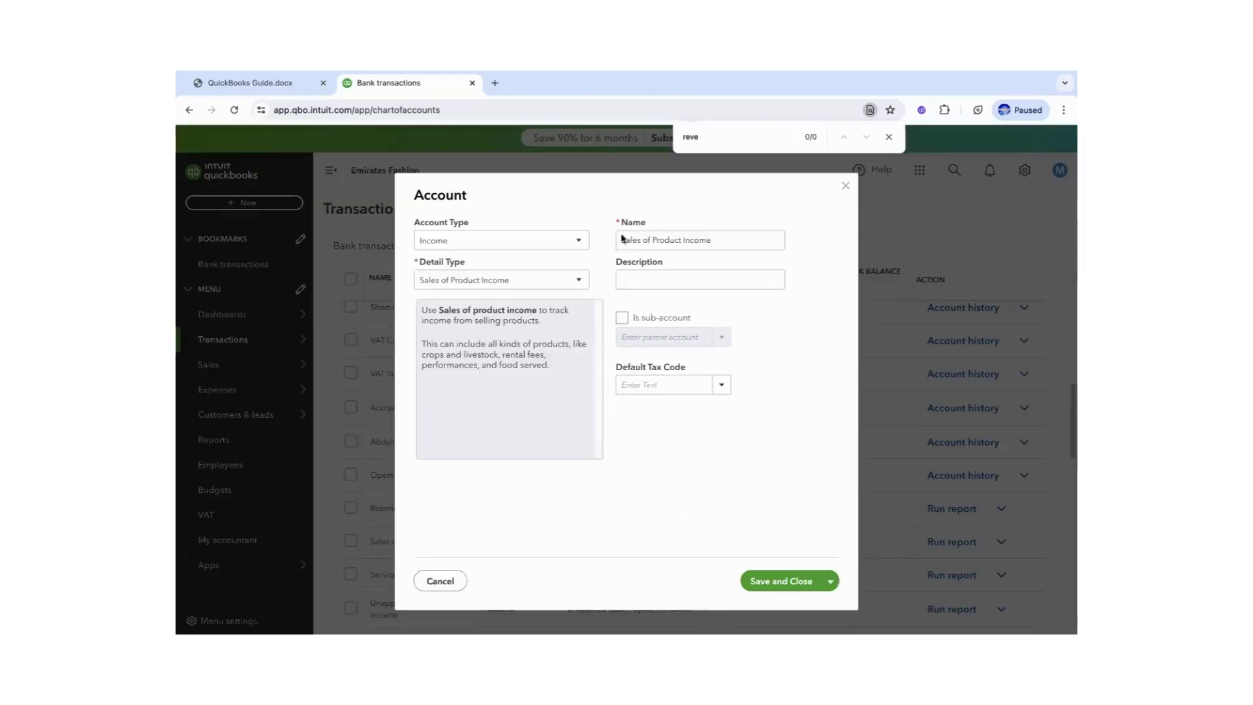
pyautogui.click(622, 239)
pyautogui.write('Sales Revenue')
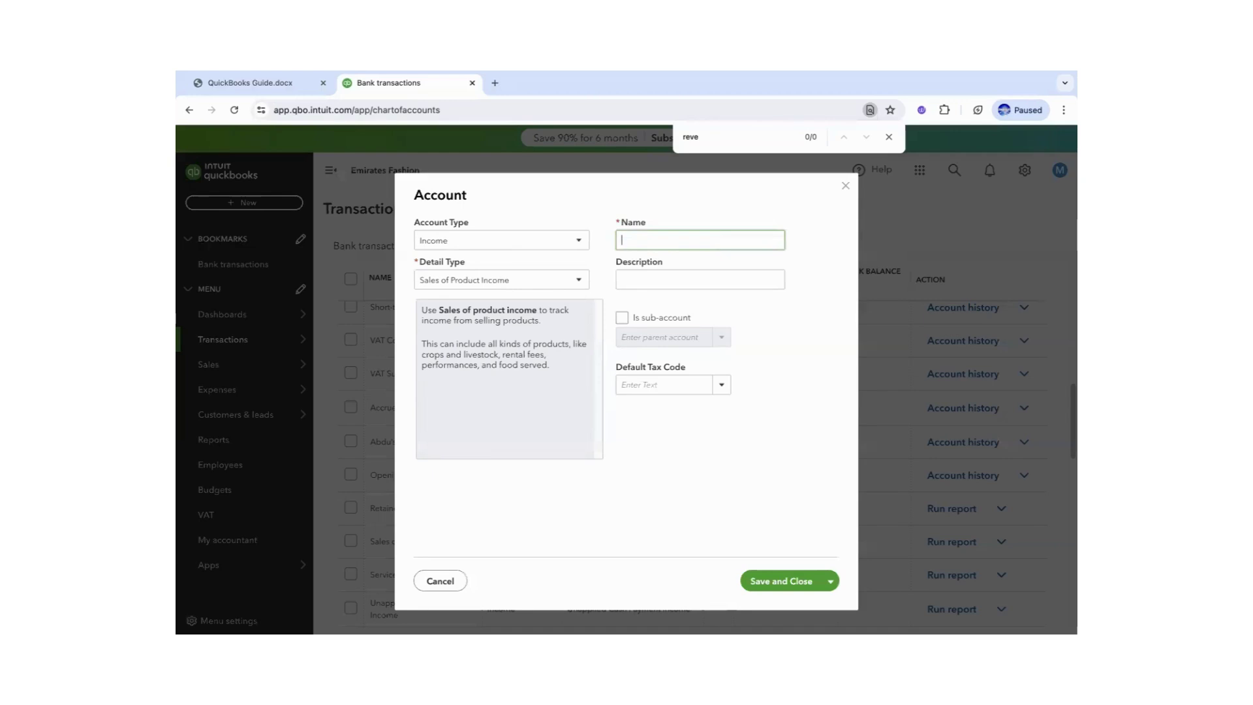
pyautogui.click(765, 581)
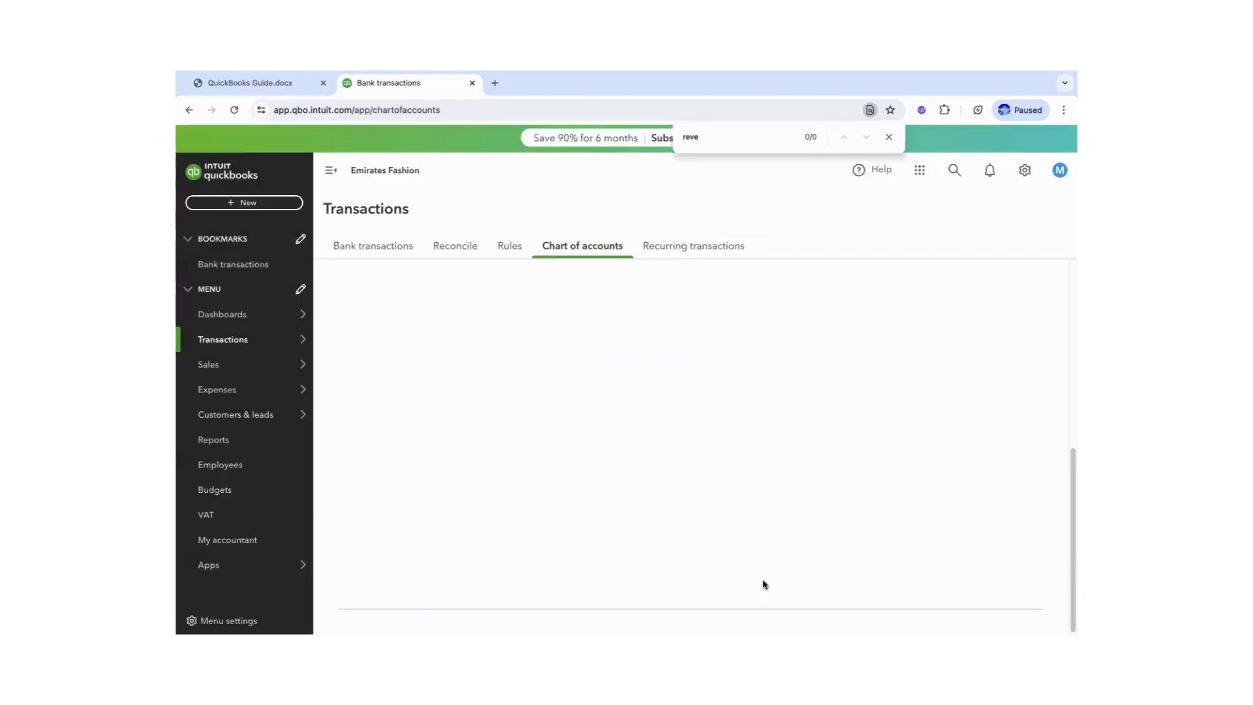
# Check the VAT account name in the guide's 7 Jun entry and search for "vat" in the QuickBooks chart of accounts.
pyautogui.click(240, 85)
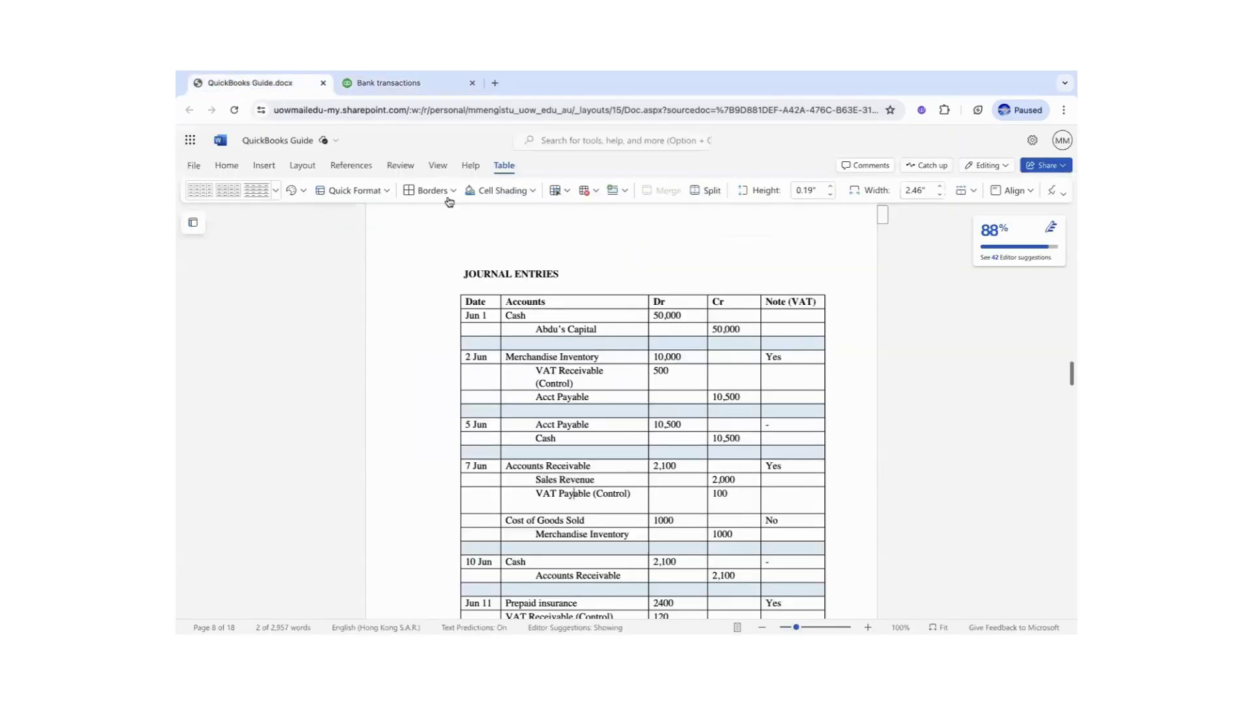
pyautogui.click(379, 83)
pyautogui.doubleClick(691, 136)
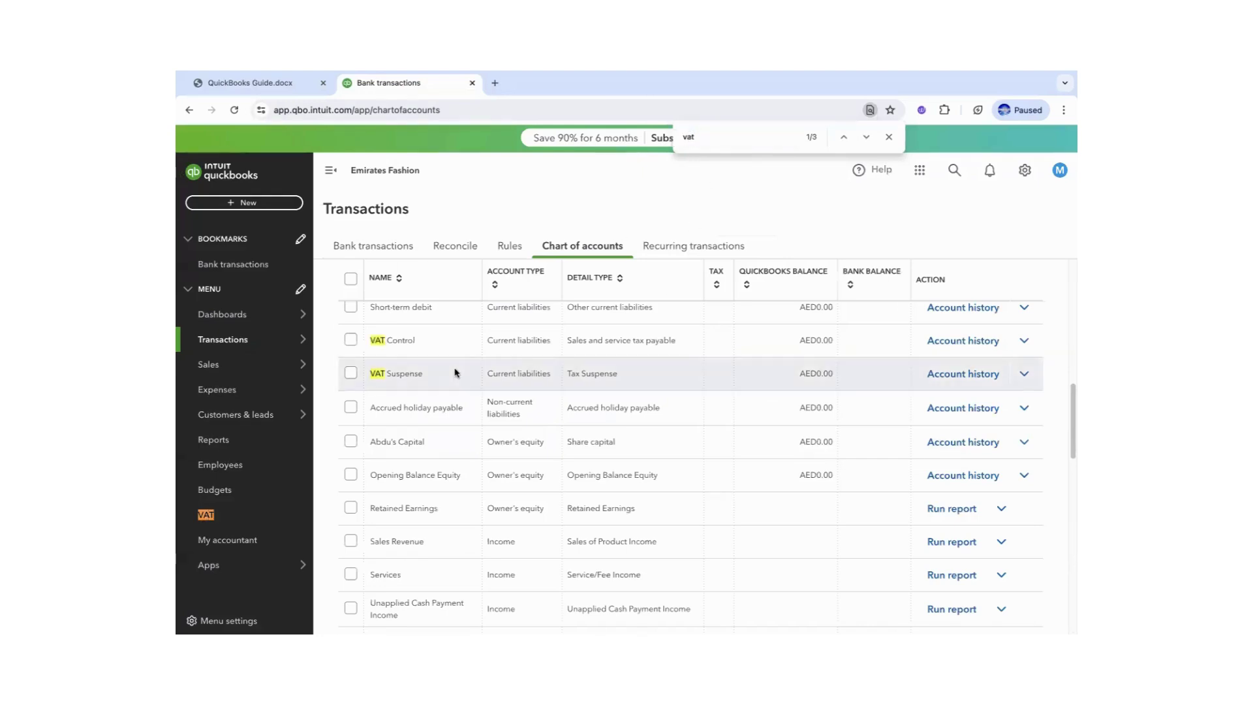
# Get the cost account name from the guide's 7 Jun entry and rename the Cost of sales account in QuickBooks as Cost of Goods Sold.
pyautogui.click(267, 83)
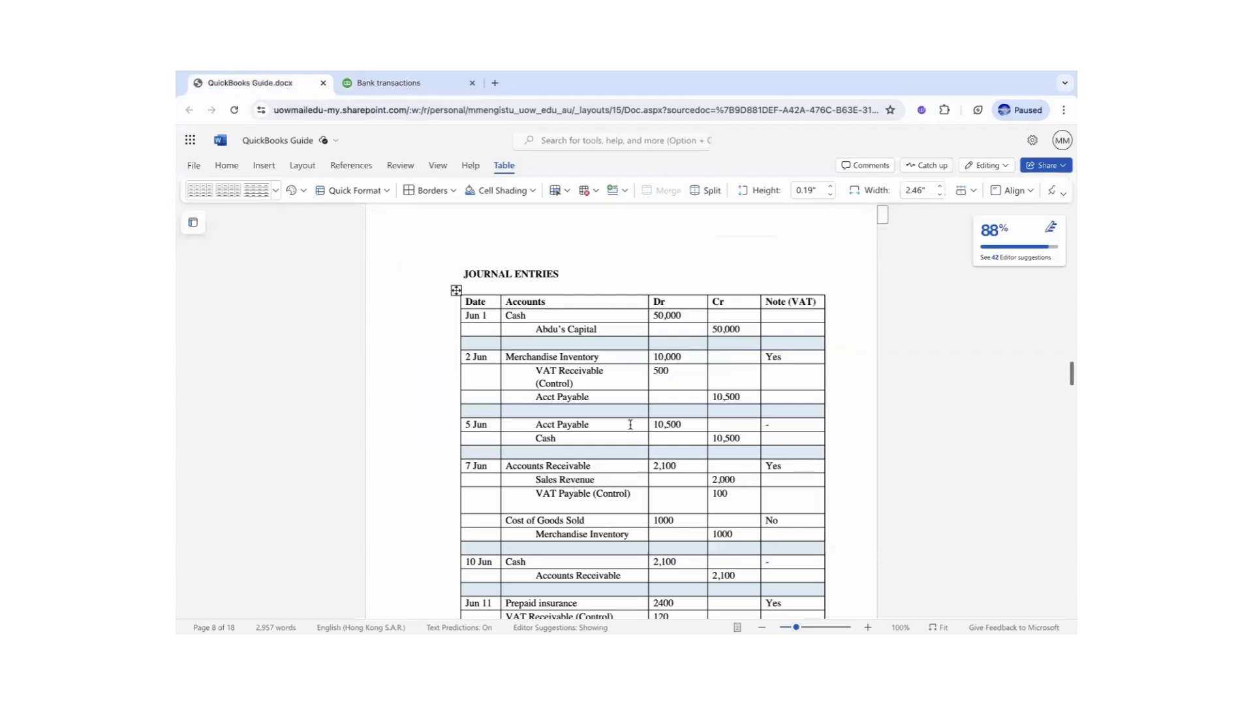
pyautogui.moveTo(572, 522); pyautogui.dragTo(506, 522)
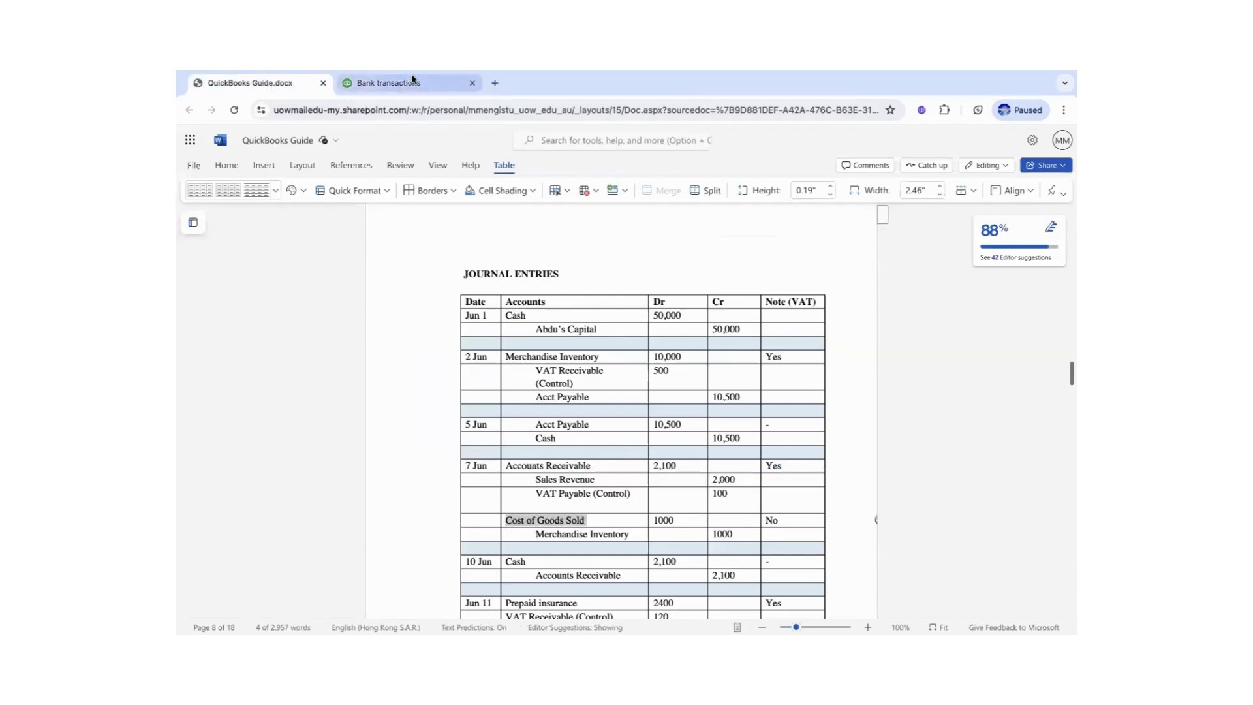
pyautogui.click(388, 83)
pyautogui.press('BackSpace')
pyautogui.press('BackSpace')
pyautogui.press('BackSpace')
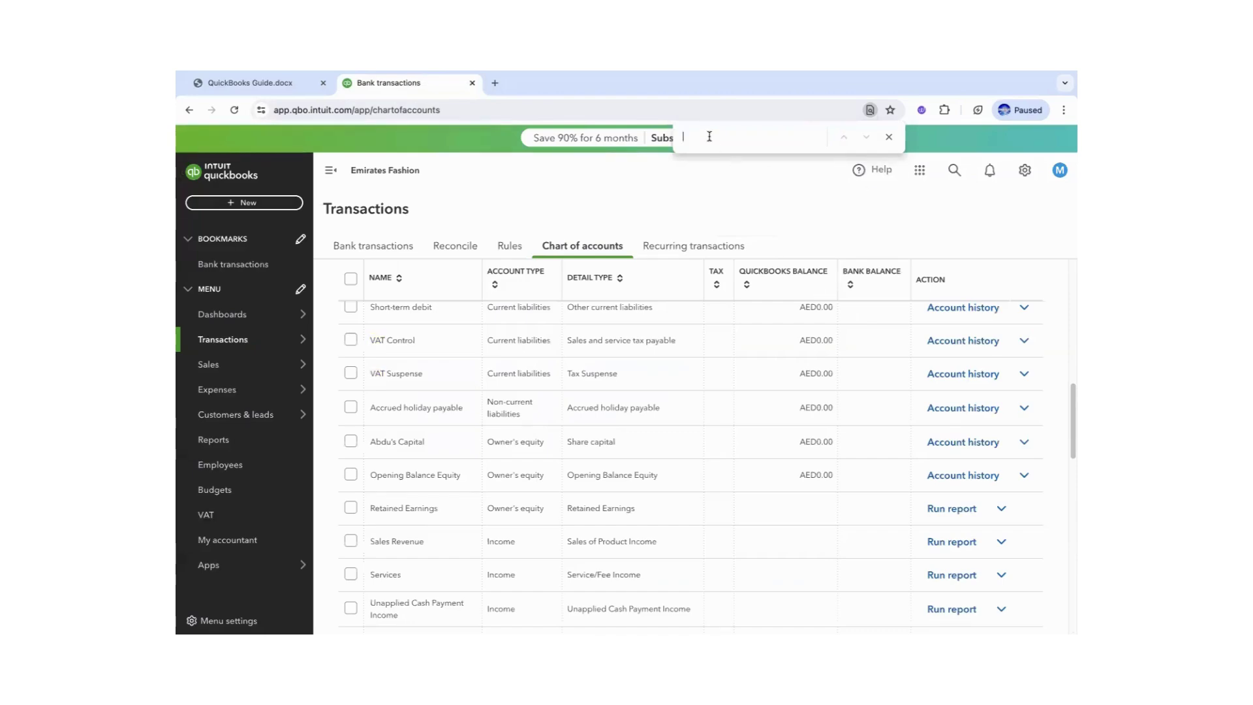
pyautogui.write('cost')
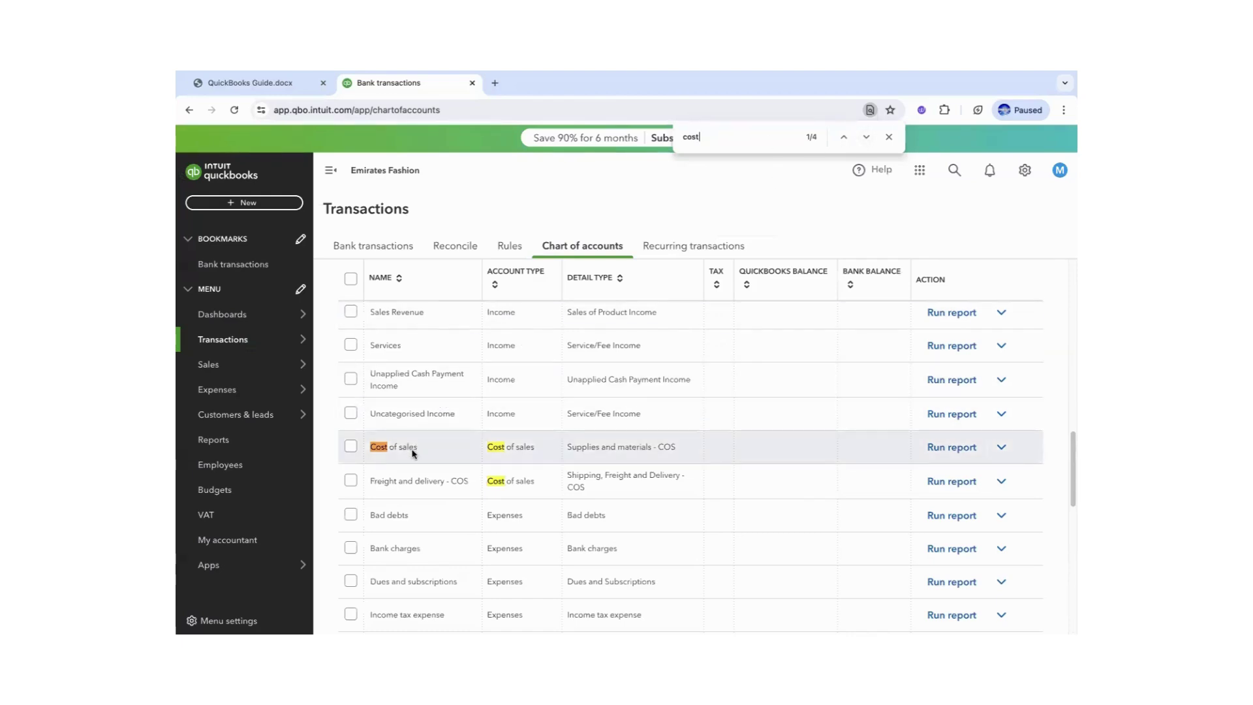
pyautogui.click(1003, 449)
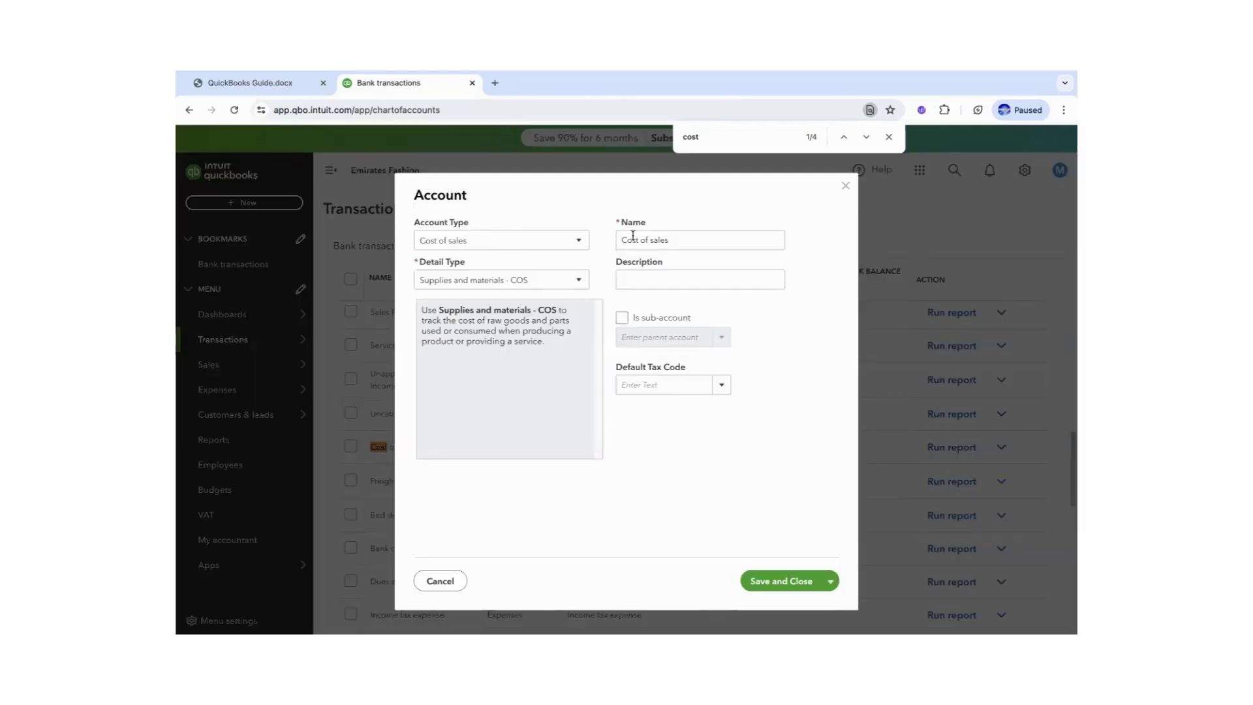
pyautogui.tripleClick(633, 236)
pyautogui.write('Cost of Goods Sold')
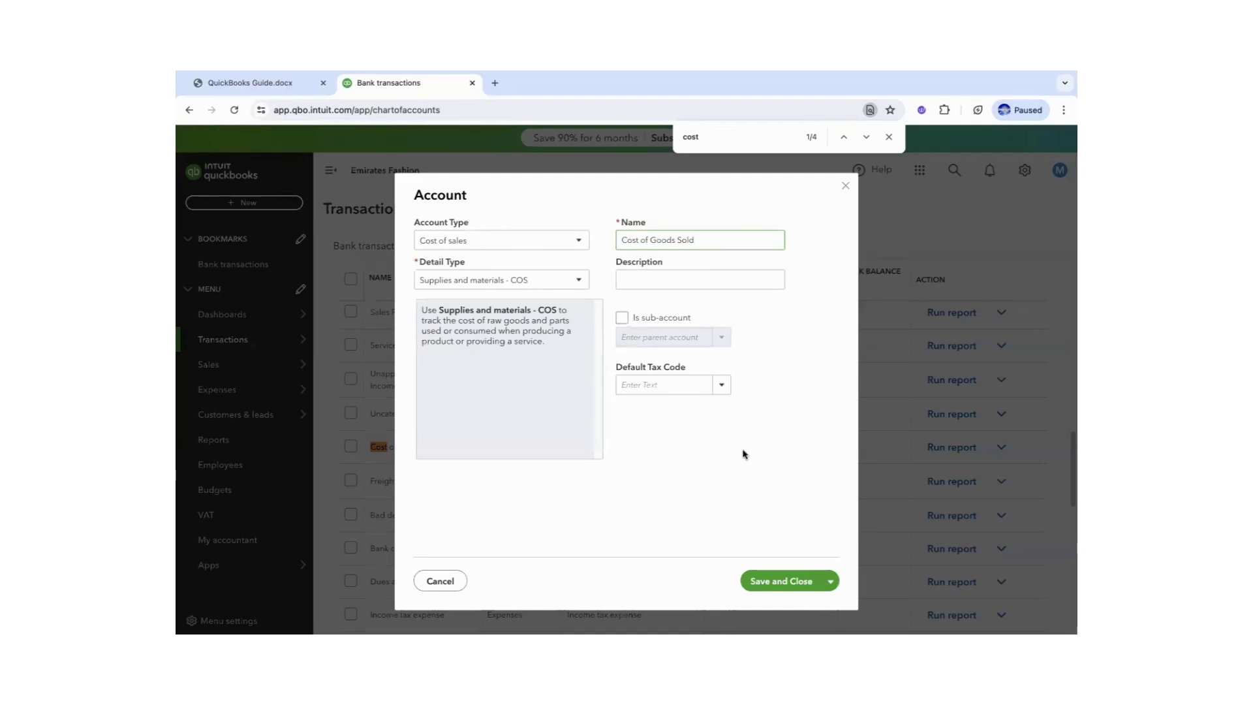
pyautogui.click(780, 582)
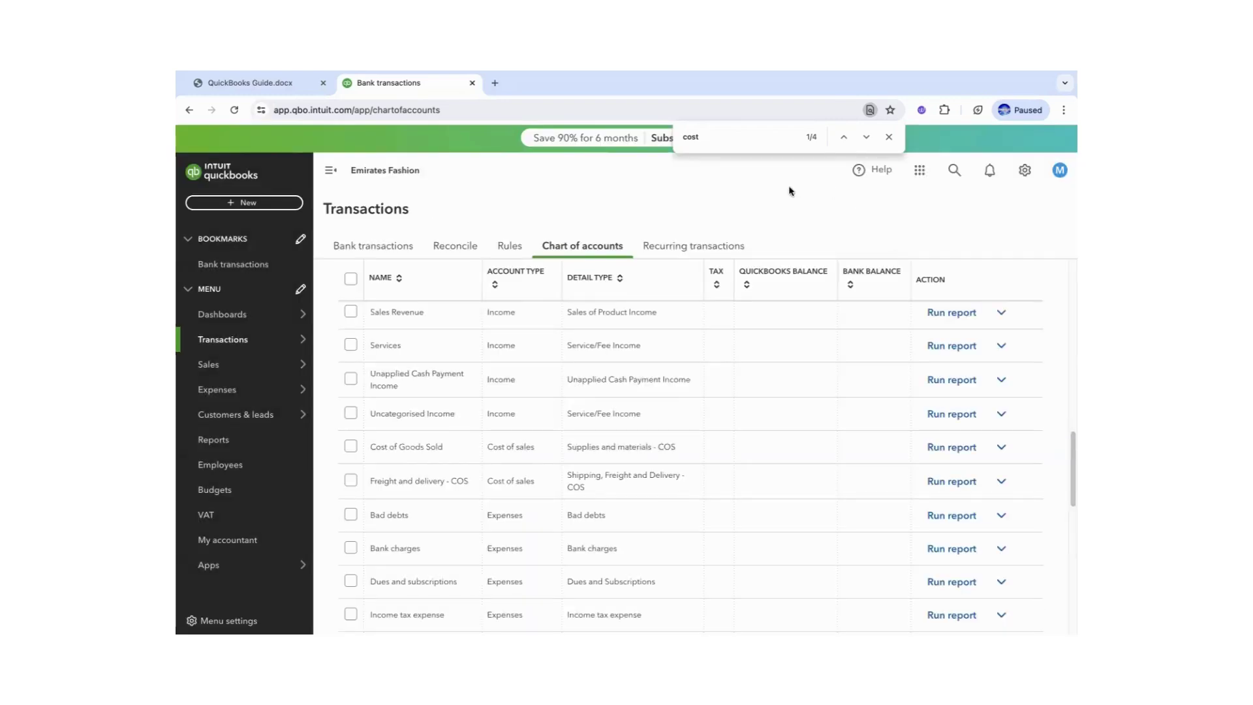
# Switch to the QuickBooks Guide document and select the prepaid account name in the Jun 11 journal entry.
pyautogui.click(249, 83)
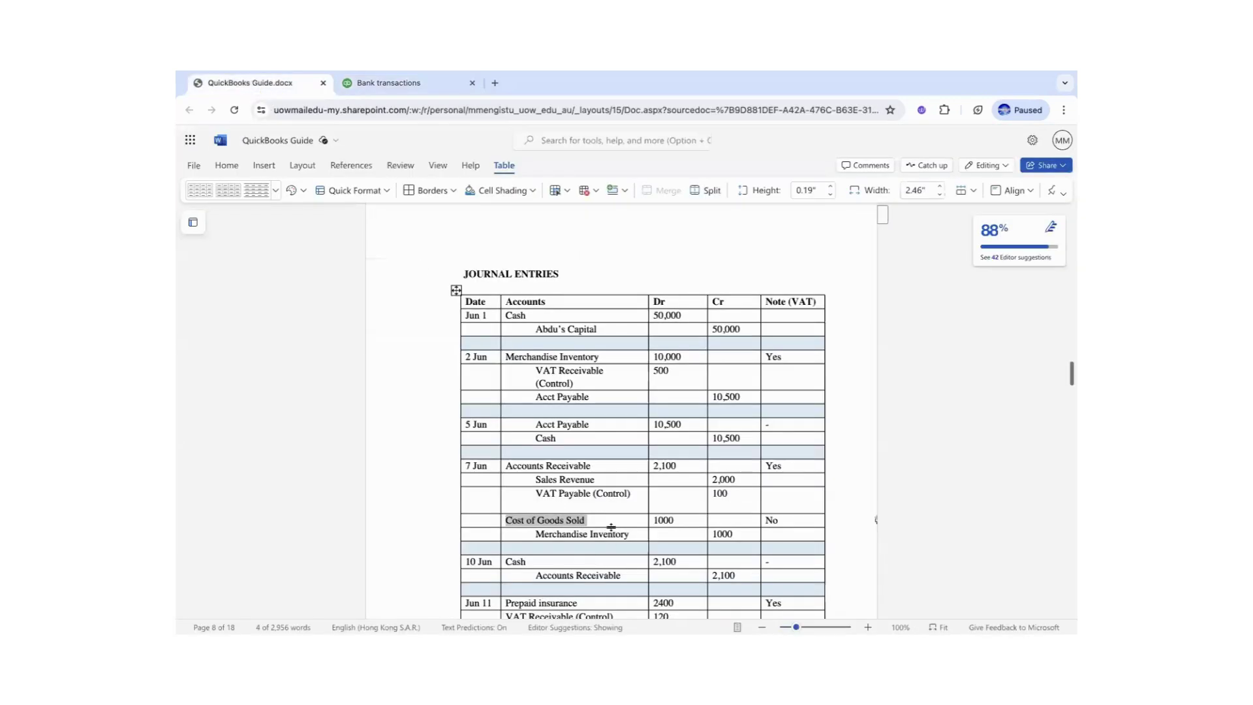
pyautogui.click(610, 526)
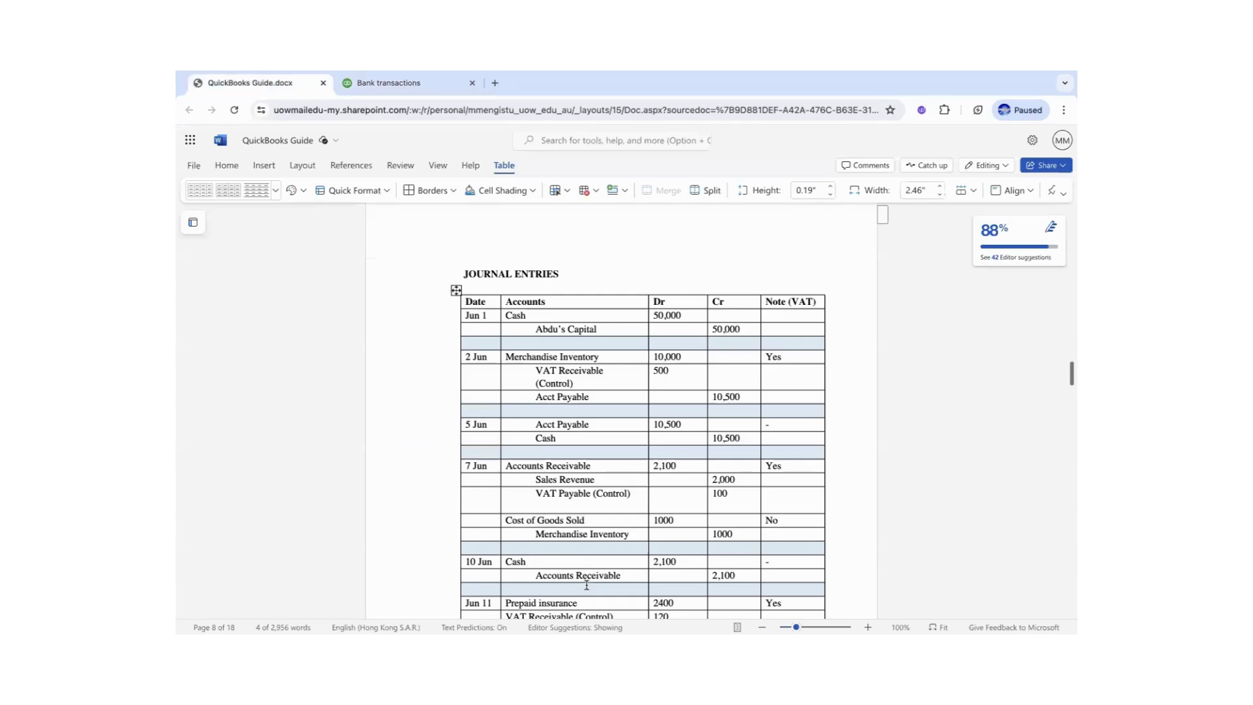
pyautogui.moveTo(578, 603); pyautogui.dragTo(507, 603)
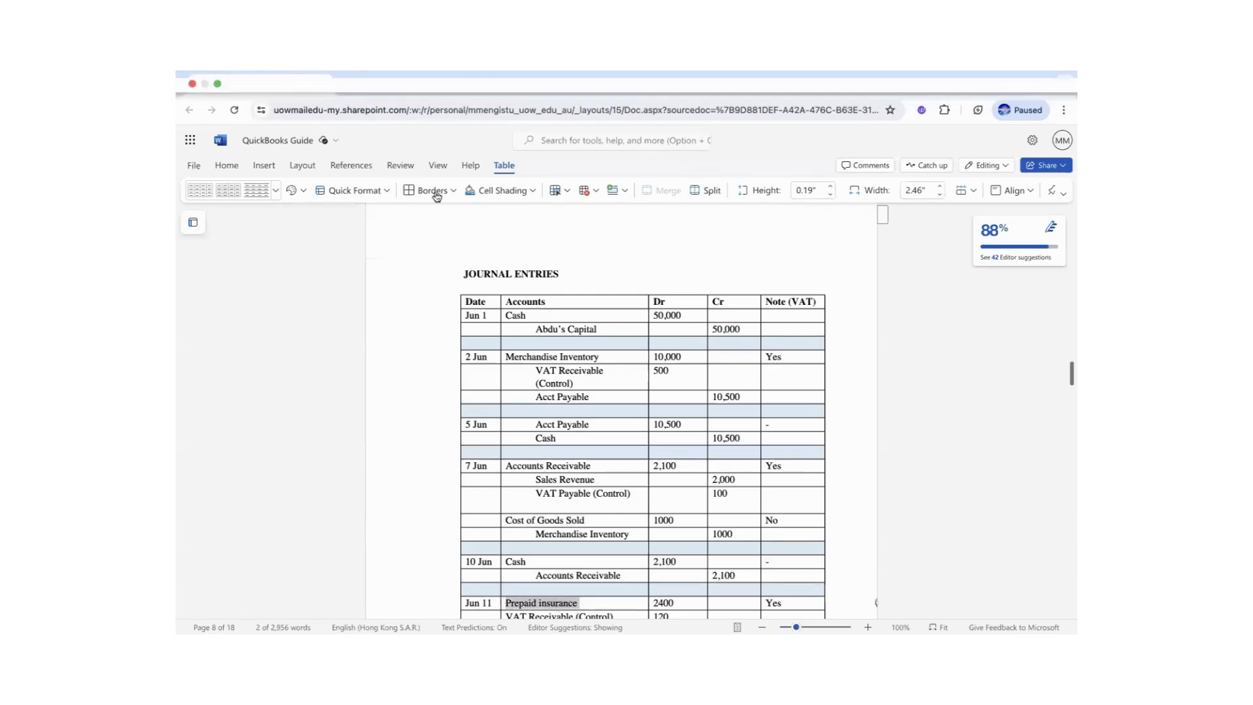
# Switch to QuickBooks, find the Prepaid expenses account with the search "prep", and rename it as Prepaid insurance, saving the change.
pyautogui.click(411, 84)
pyautogui.doubleClick(695, 138)
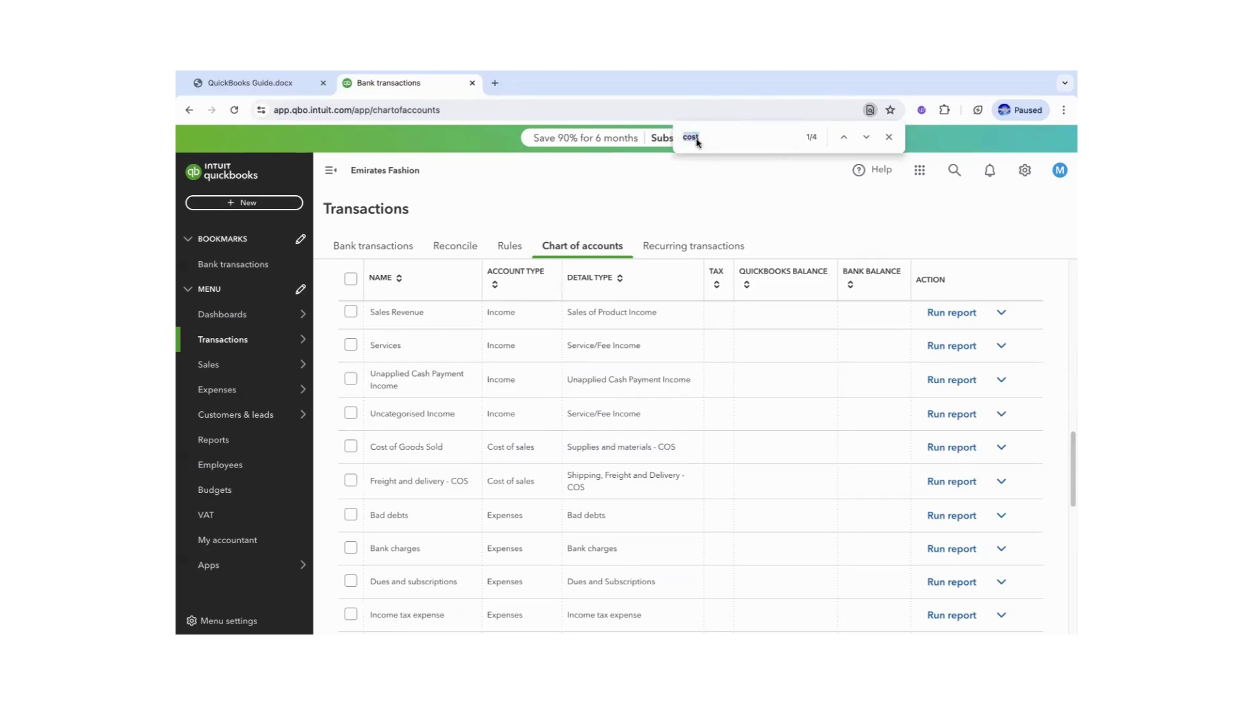
pyautogui.write('prep')
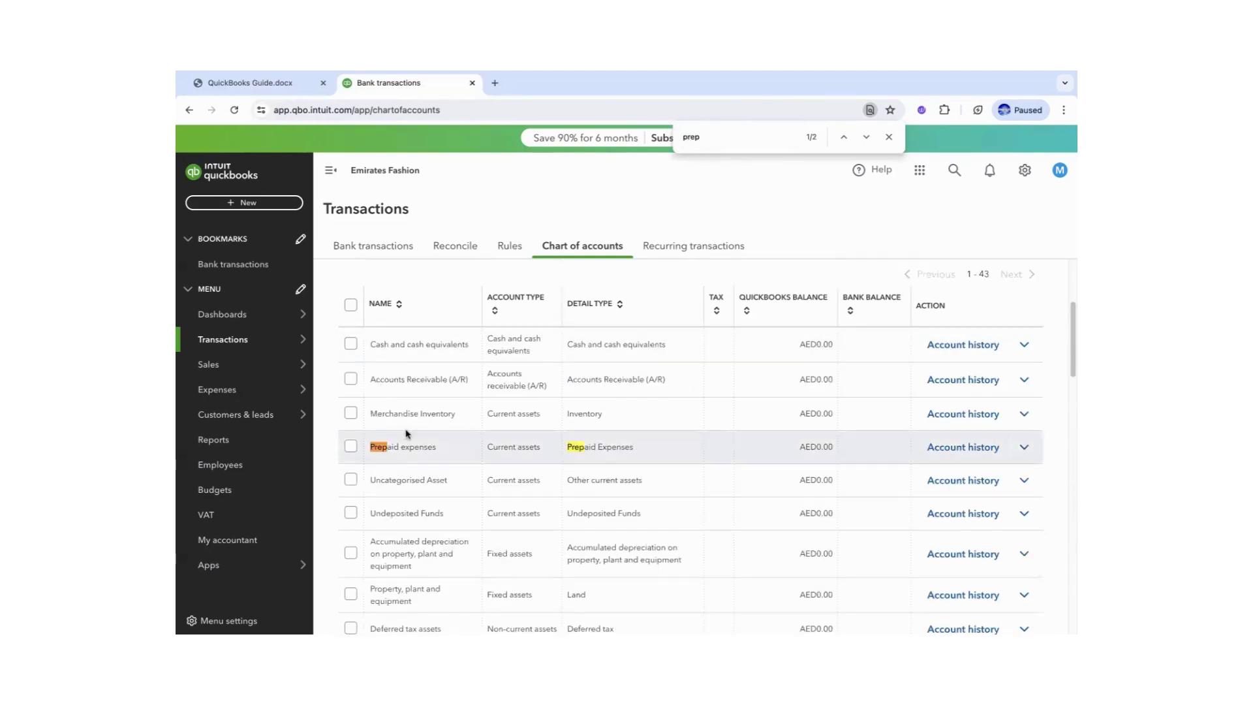
pyautogui.click(1024, 449)
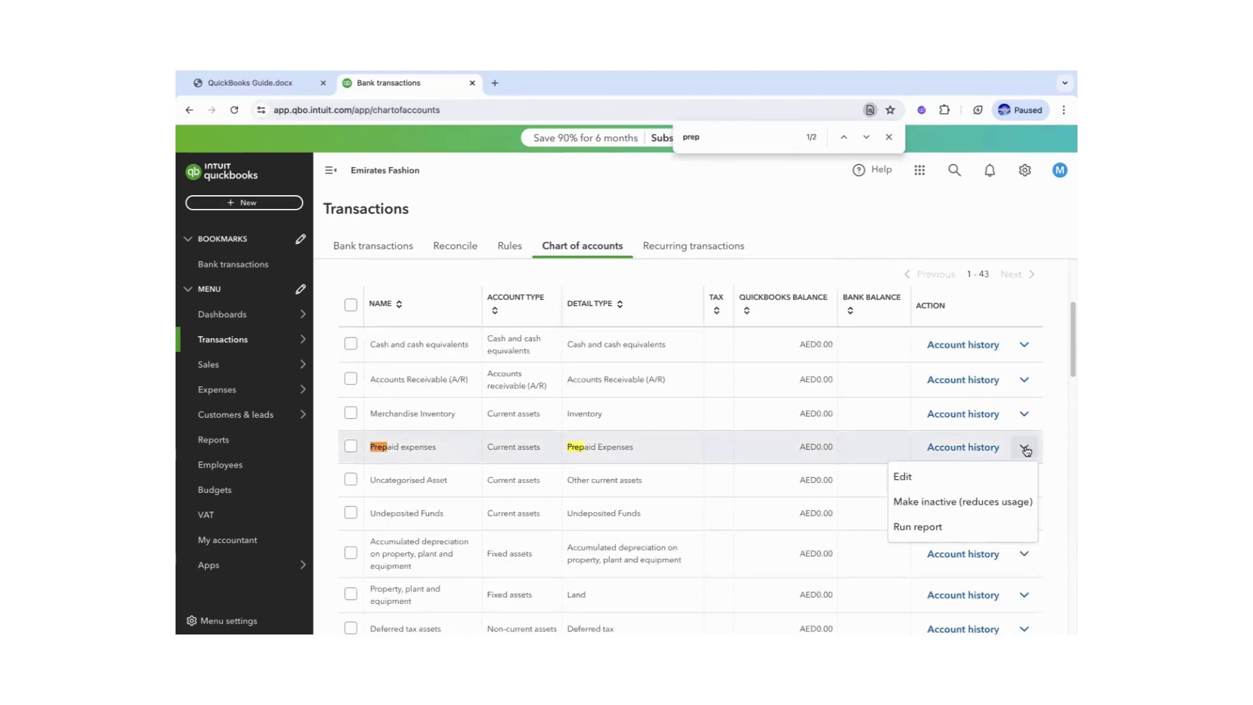
pyautogui.click(905, 479)
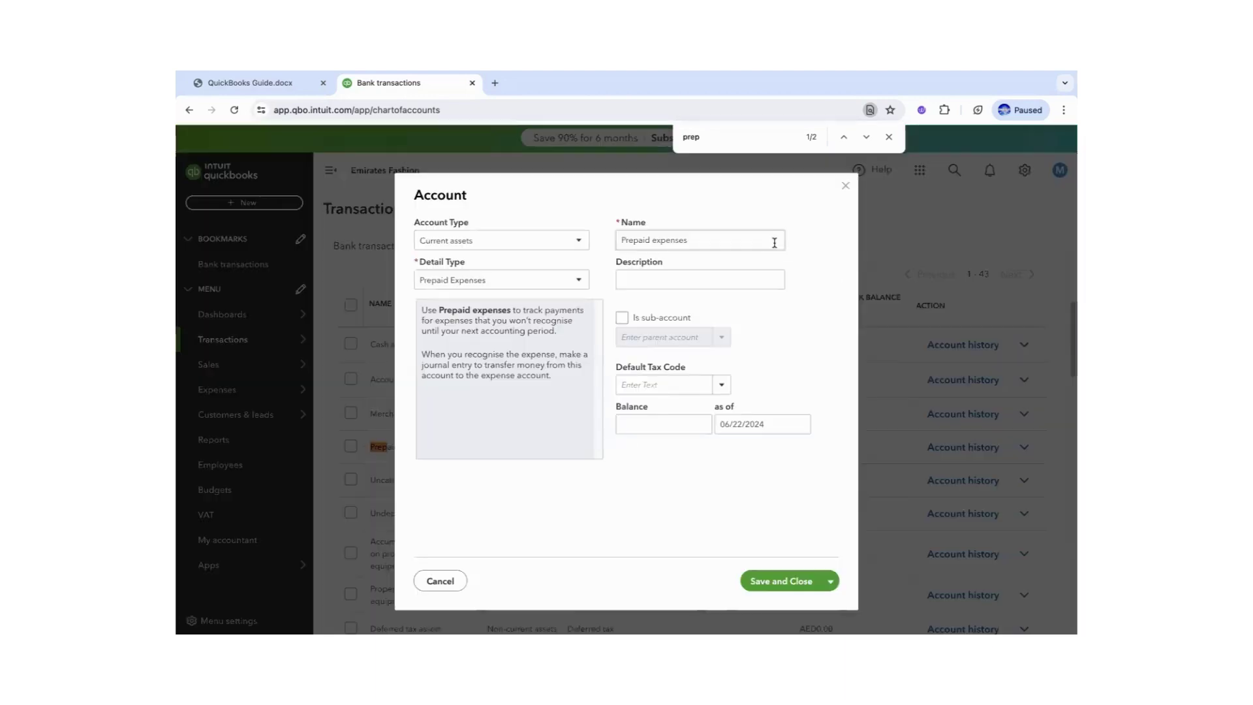
pyautogui.moveTo(695, 241); pyautogui.dragTo(591, 241)
pyautogui.write('Prepaid insurance')
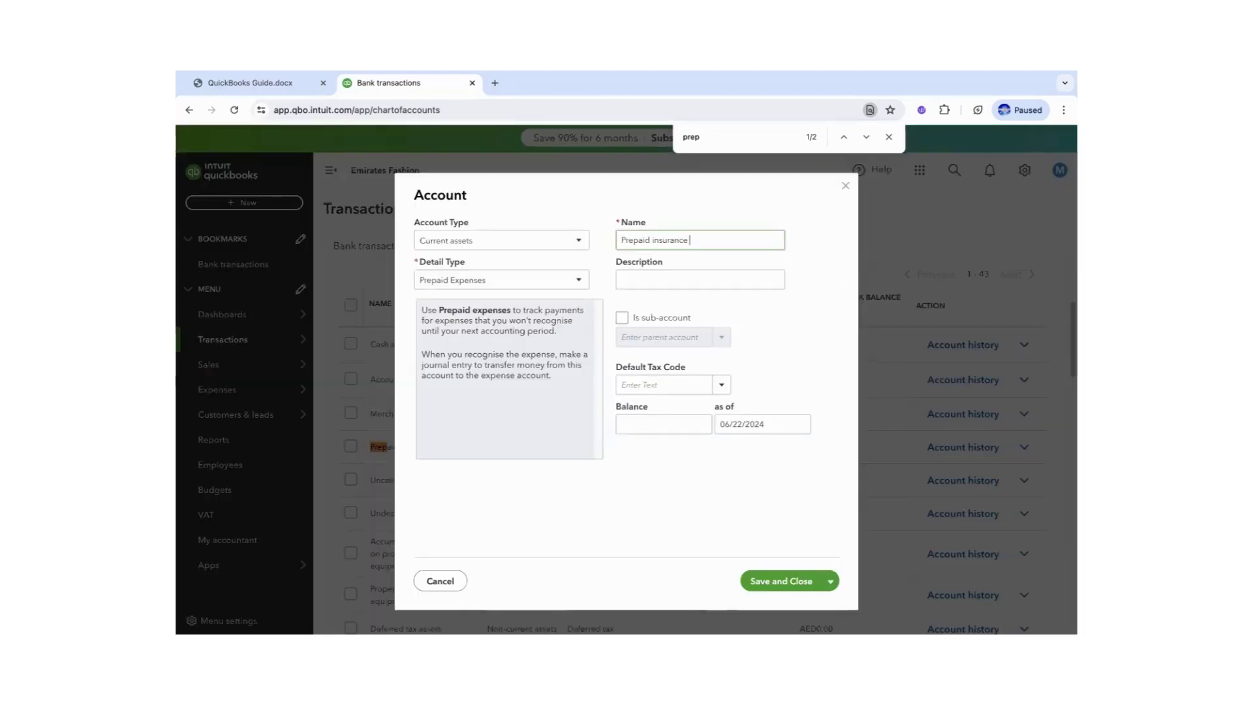
pyautogui.click(764, 581)
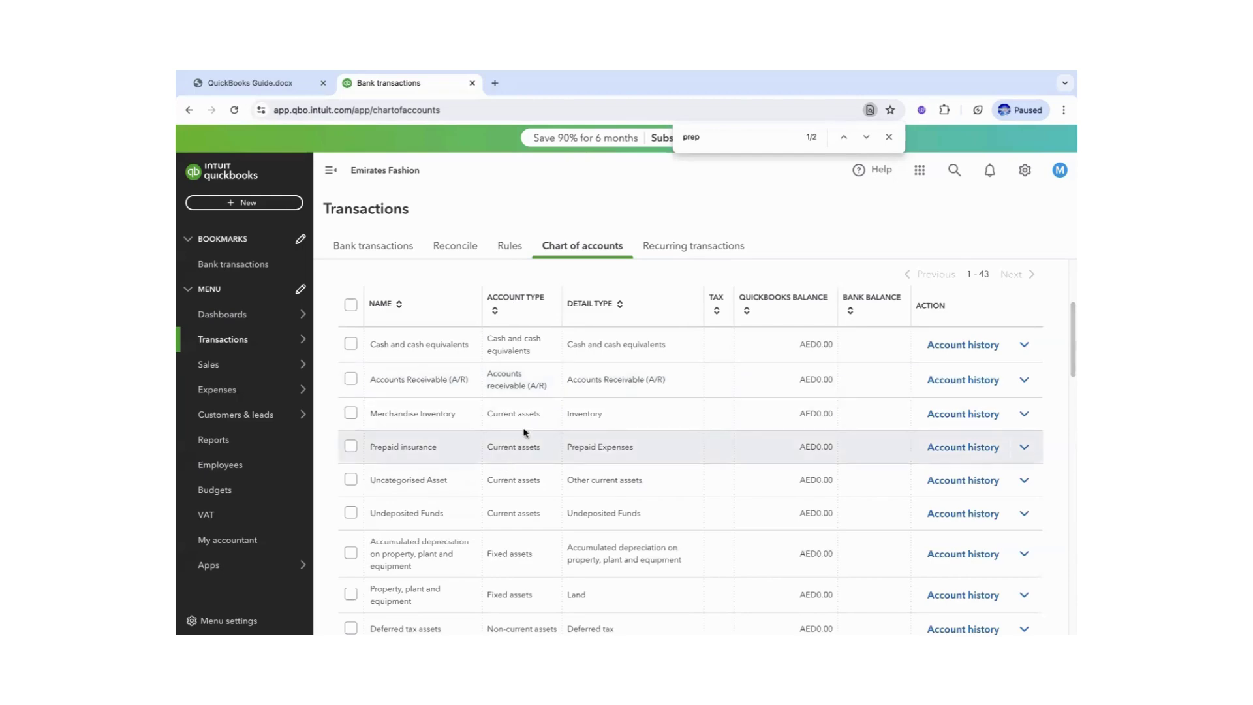
# Select the Supplies account name in the guide's Jun 13 entry and search for "supp" in the QuickBooks chart of accounts.
pyautogui.click(246, 83)
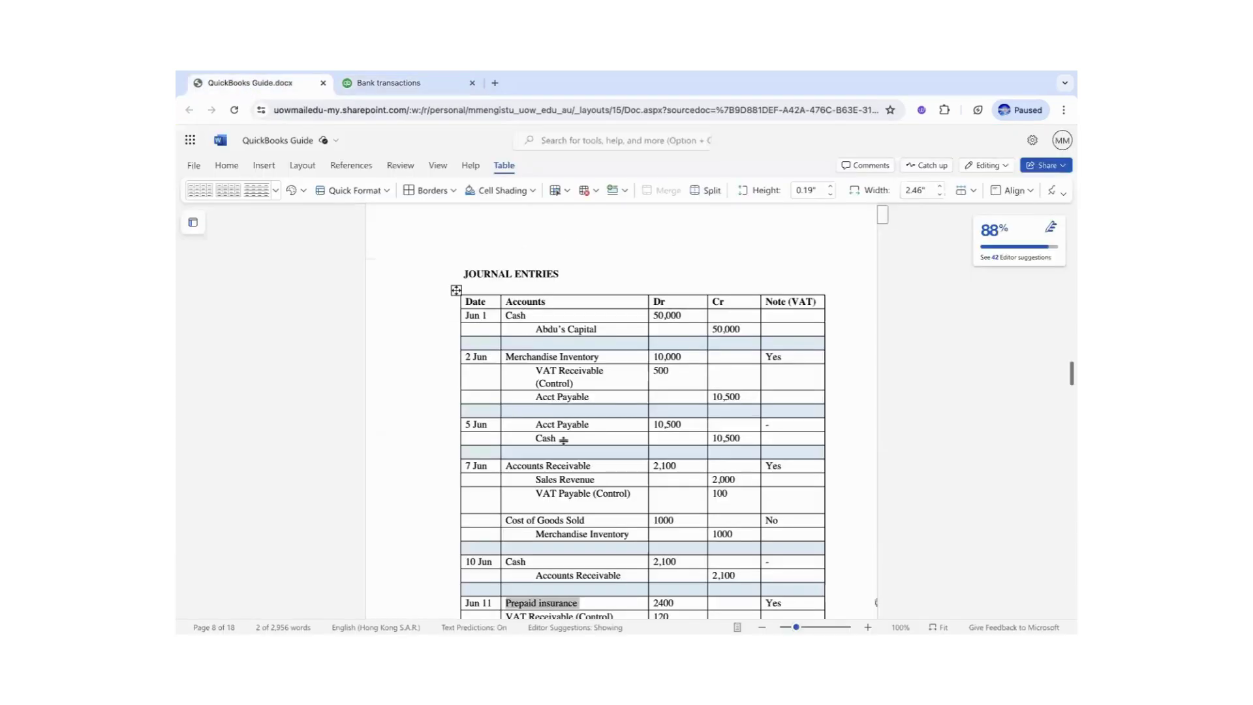
pyautogui.scroll(-3, 611, 418)
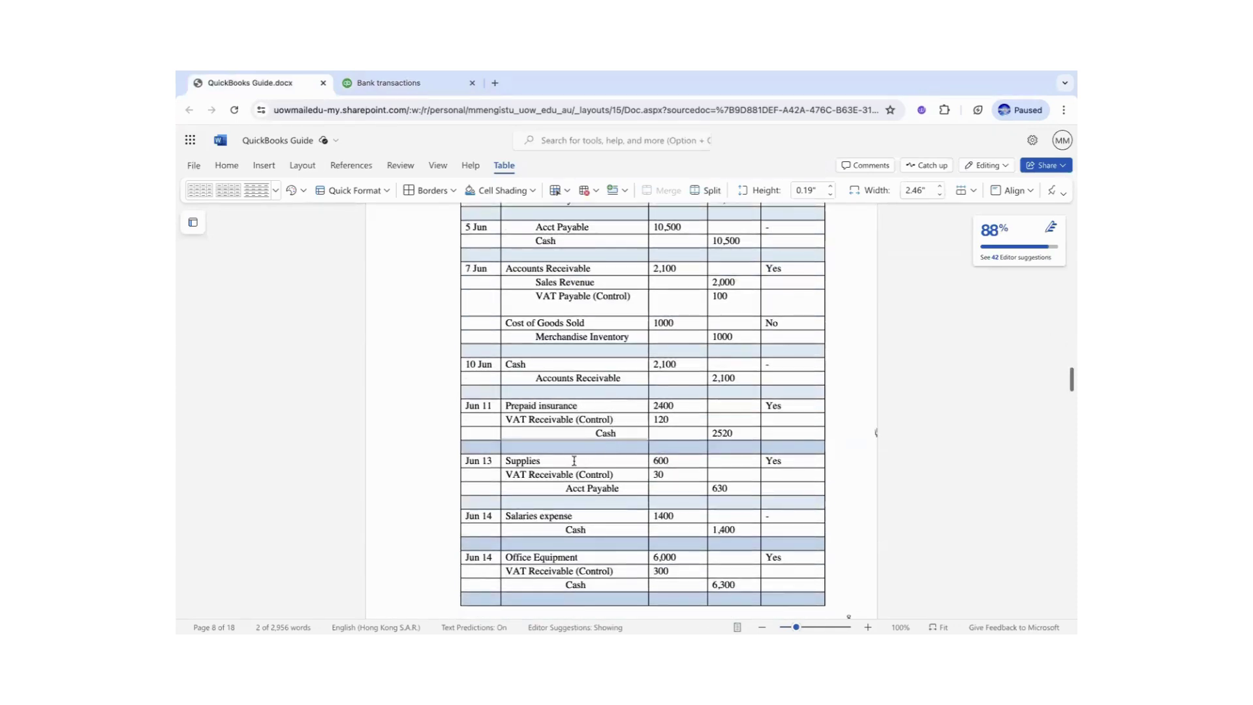
pyautogui.doubleClick(522, 461)
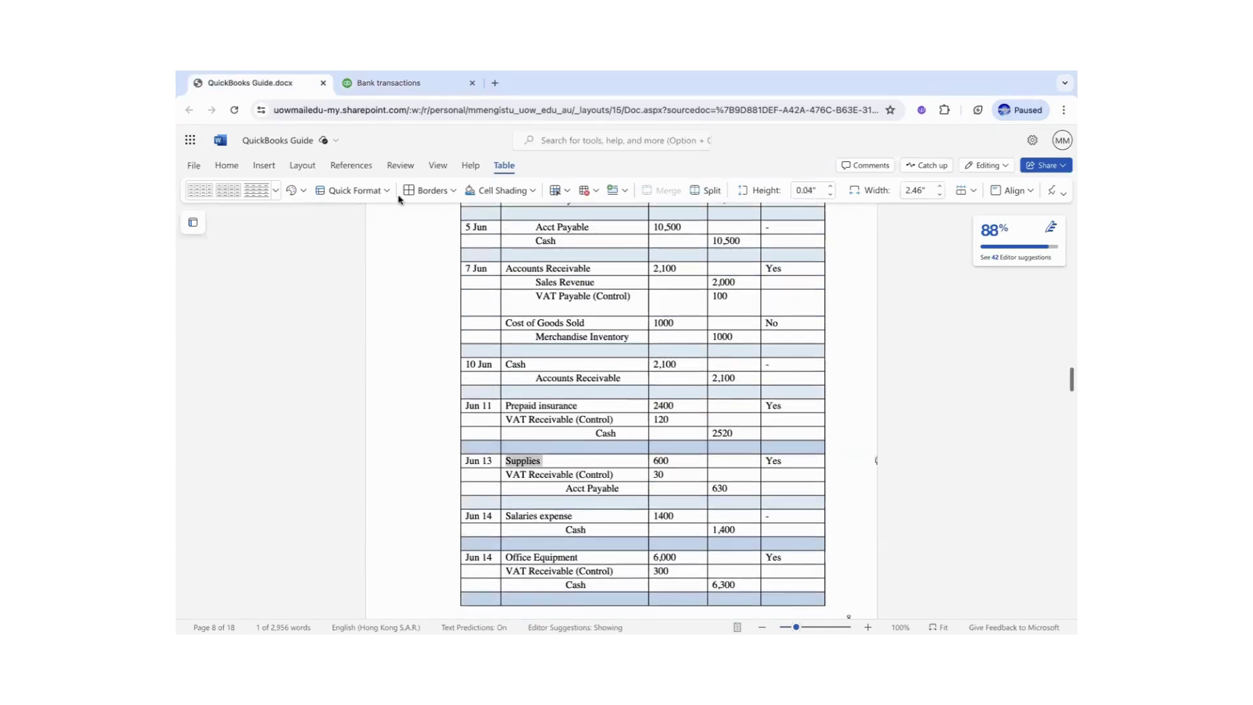
pyautogui.click(385, 83)
pyautogui.doubleClick(692, 137)
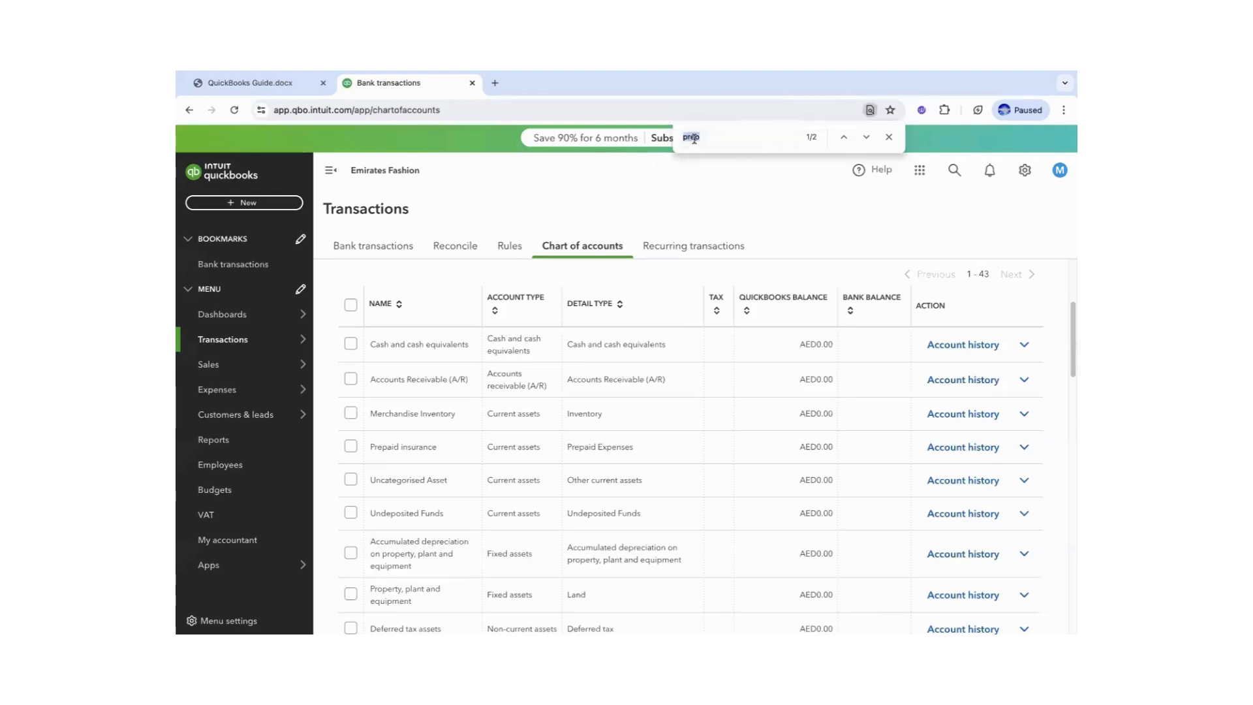
pyautogui.write('supp')
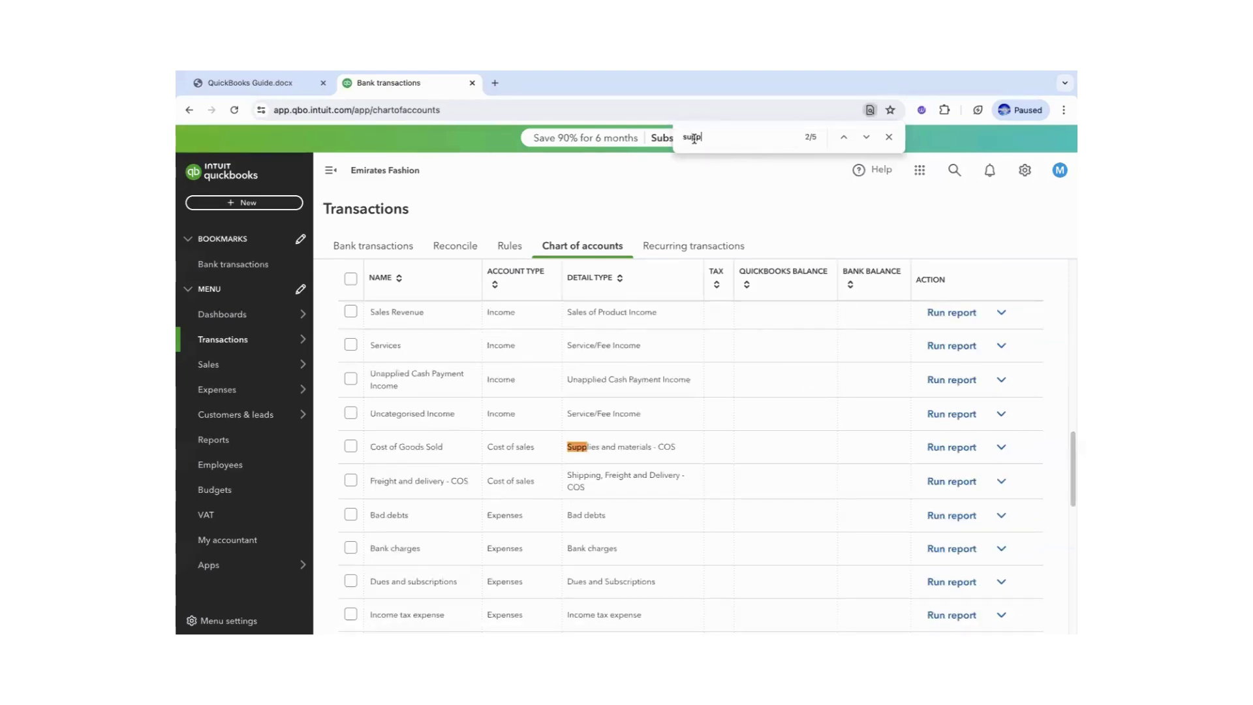
pyautogui.click(866, 137)
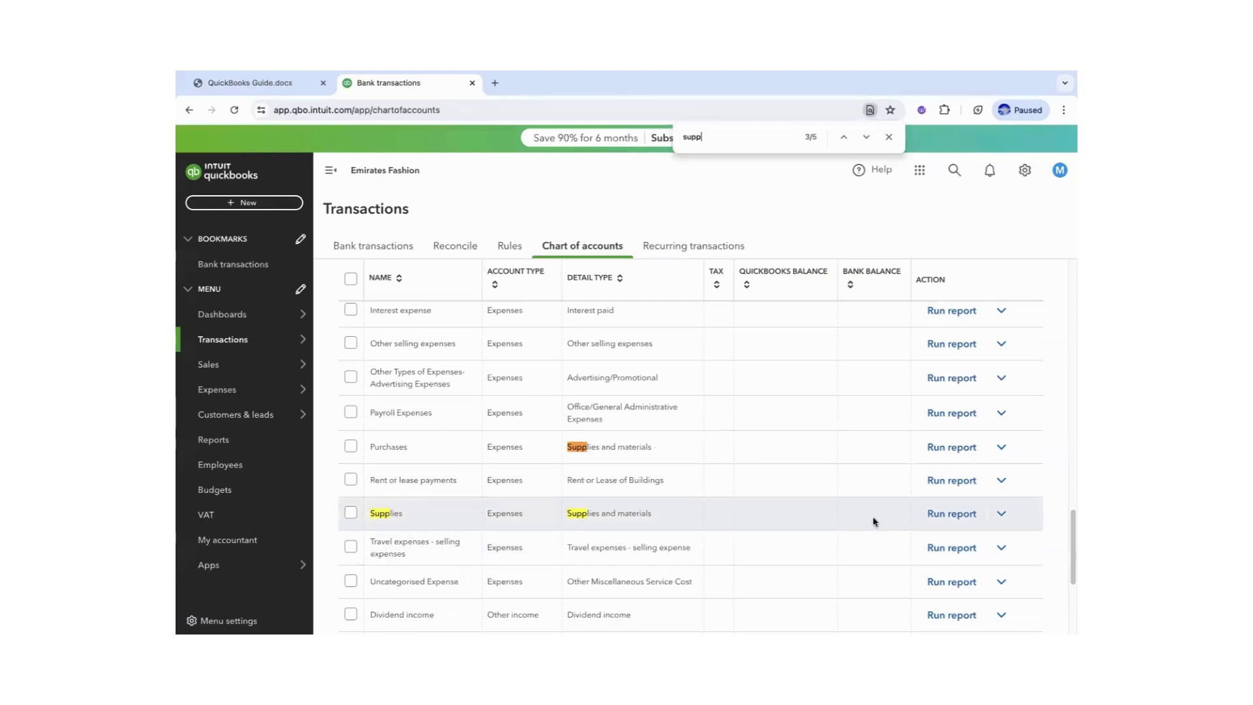
# Rename the Supplies account of type Expenses as Supplies Expense and save it.
pyautogui.click(1005, 521)
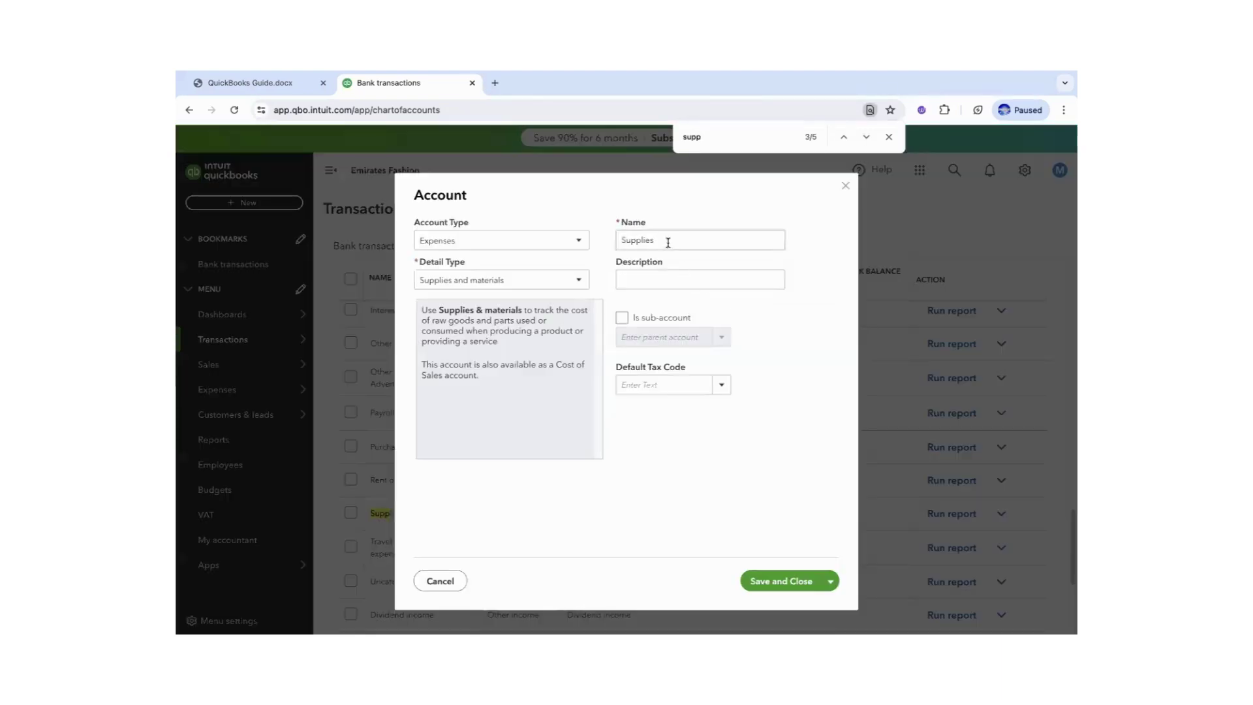
pyautogui.click(667, 241)
pyautogui.click(666, 242)
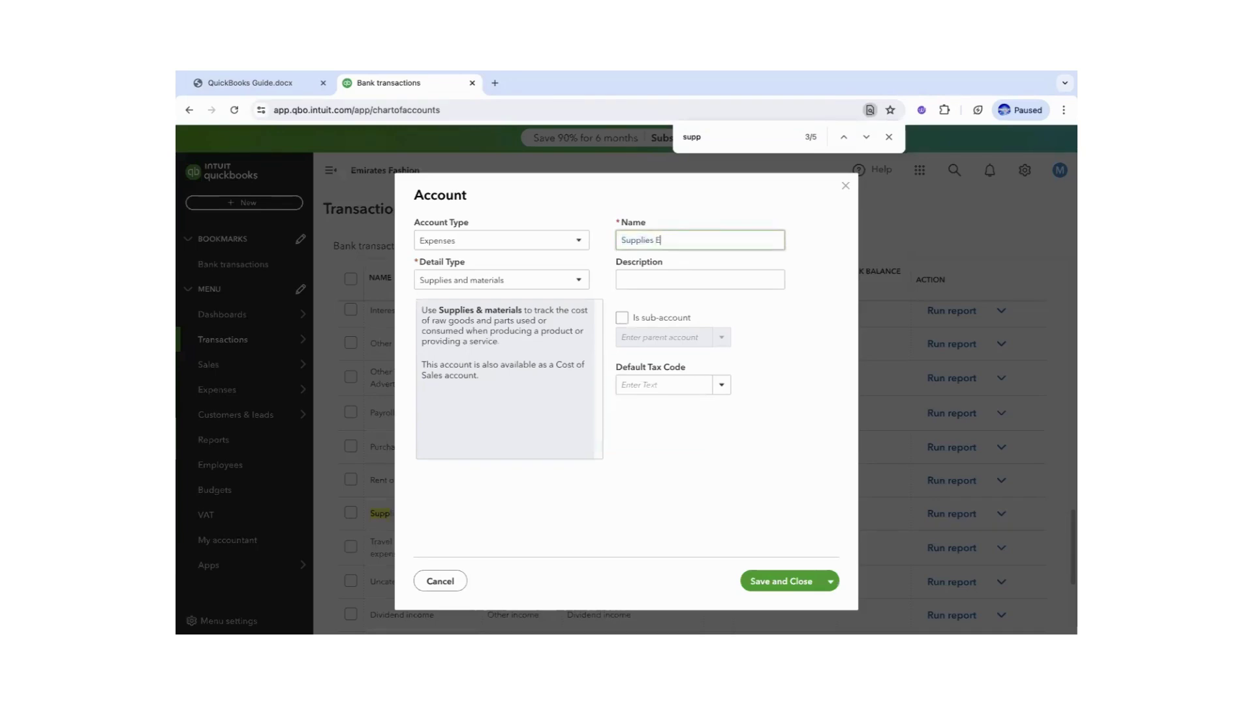
pyautogui.write('Expense')
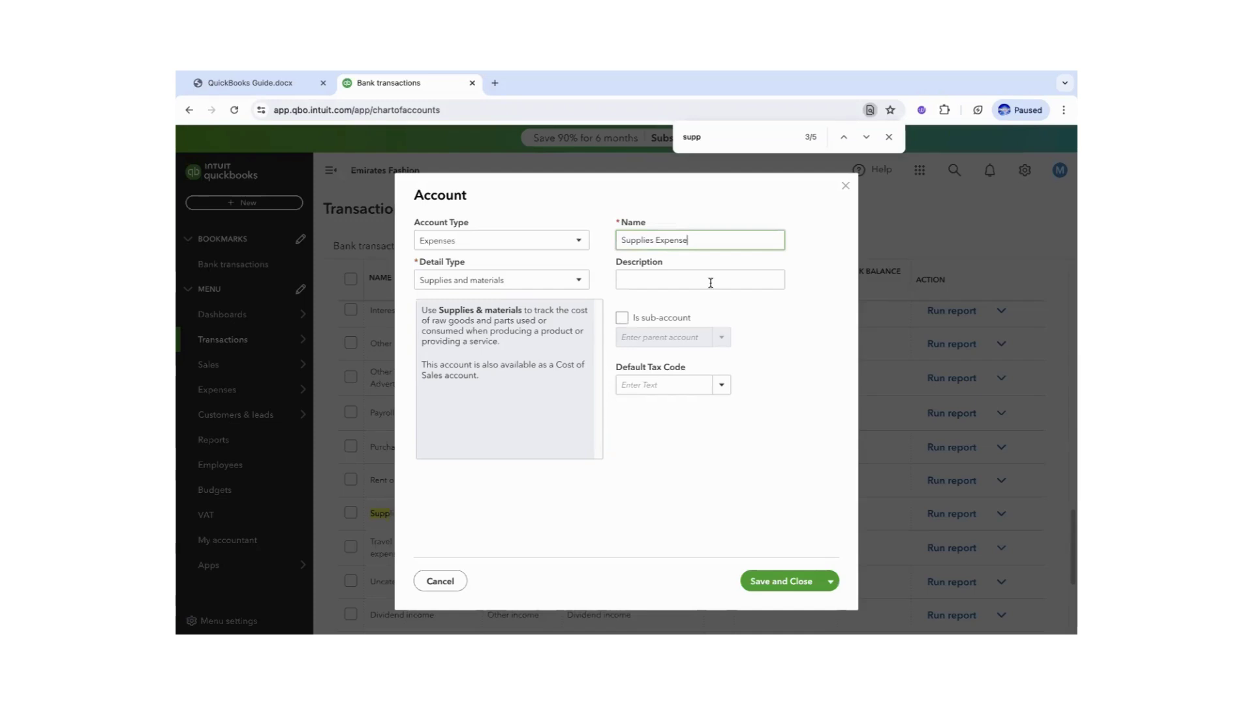
pyautogui.click(786, 581)
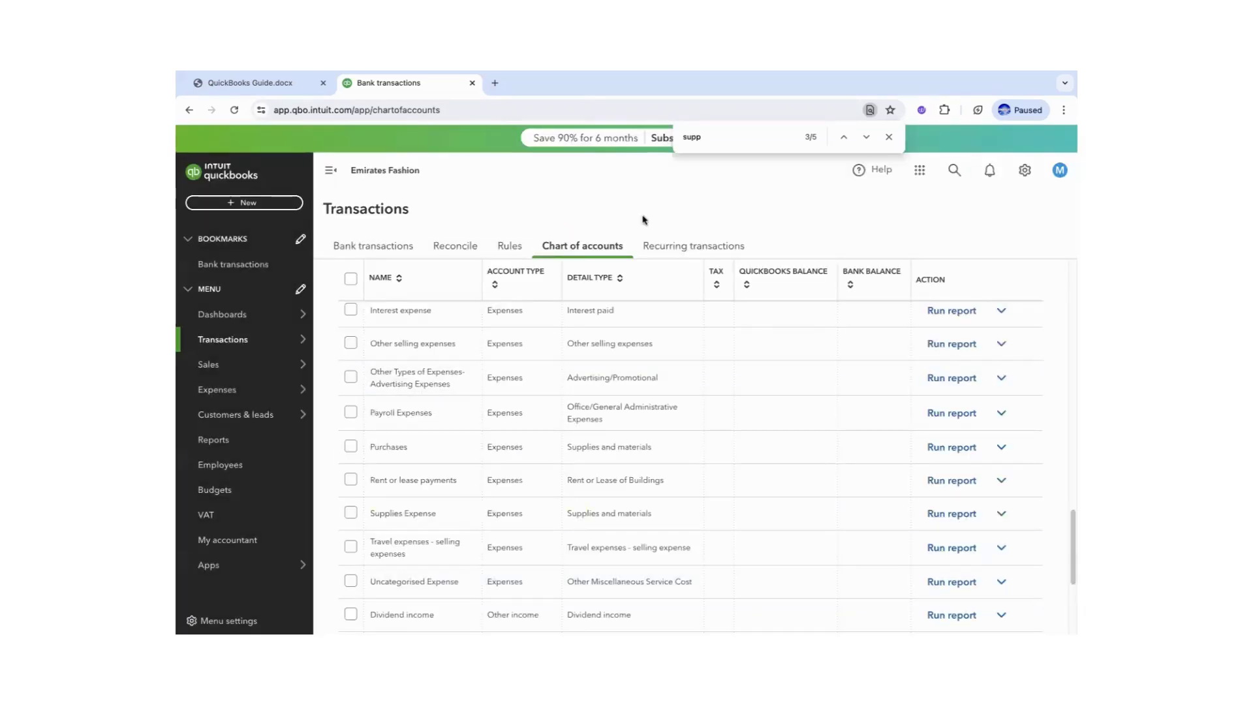
# Go through the remaining "supp" matches in the chart of accounts and start a new account with the account type Current assets.
pyautogui.click(713, 139)
pyautogui.press('Return')
pyautogui.click(865, 139)
pyautogui.click(865, 138)
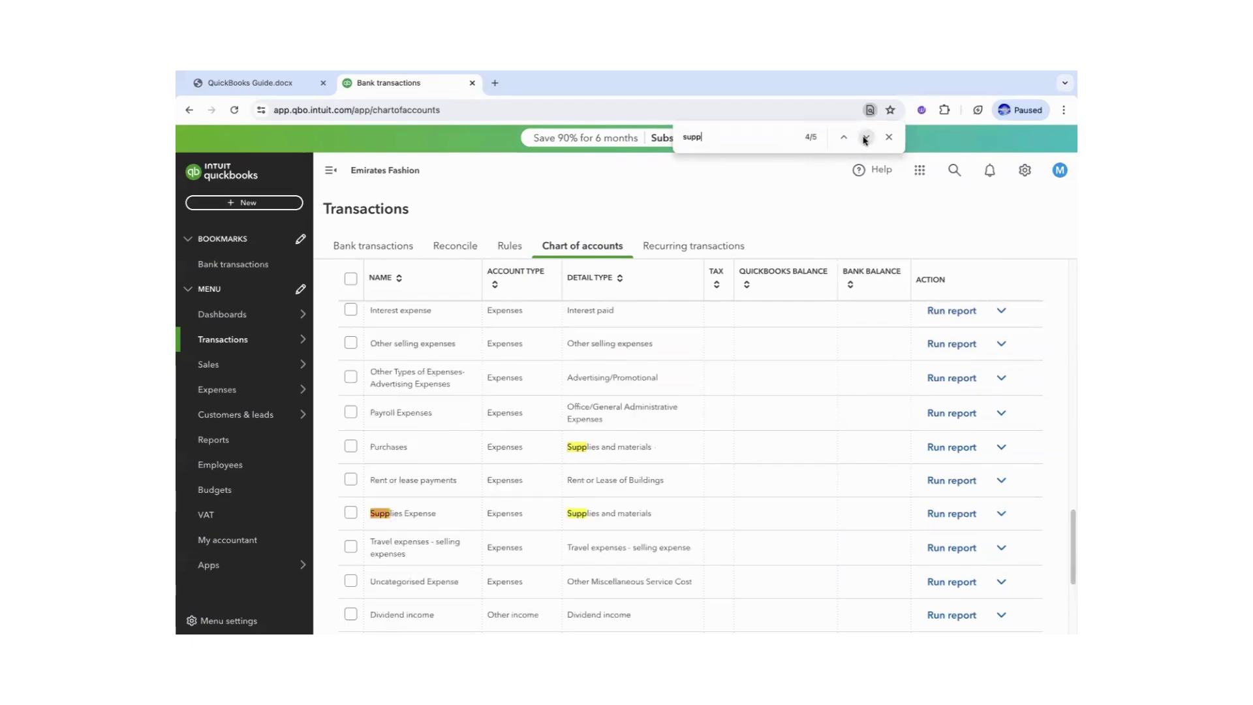
pyautogui.click(865, 139)
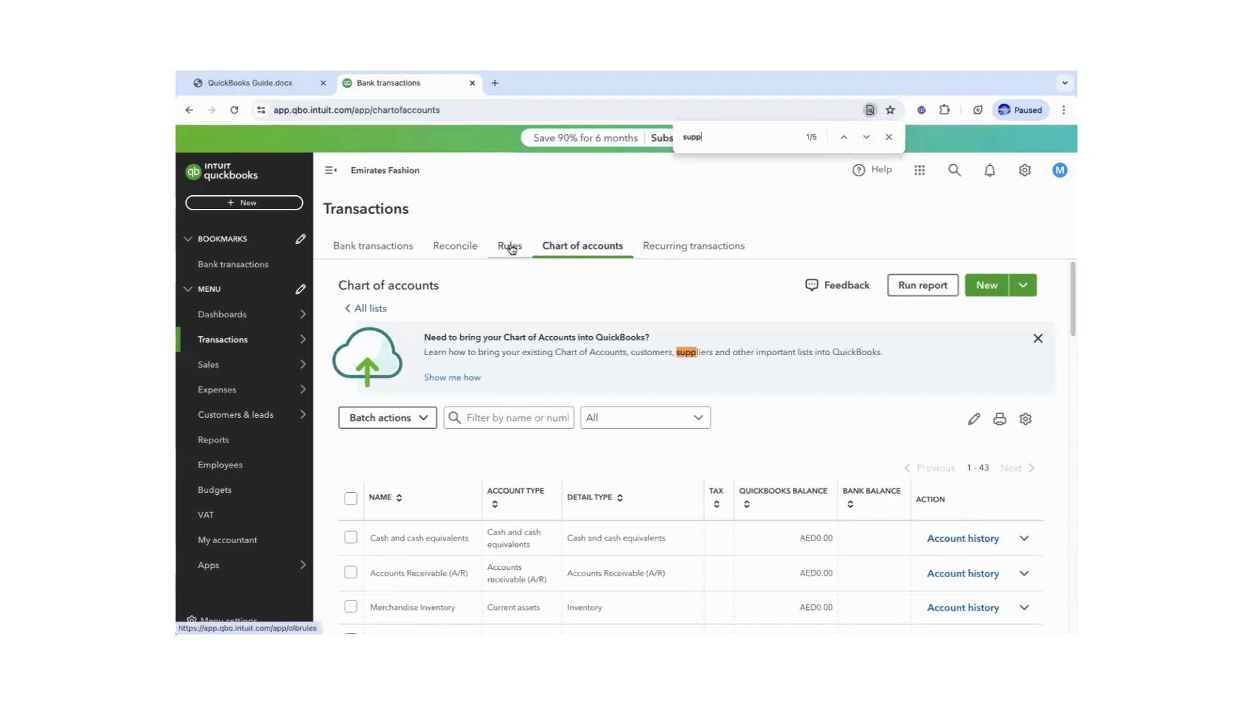
pyautogui.click(987, 287)
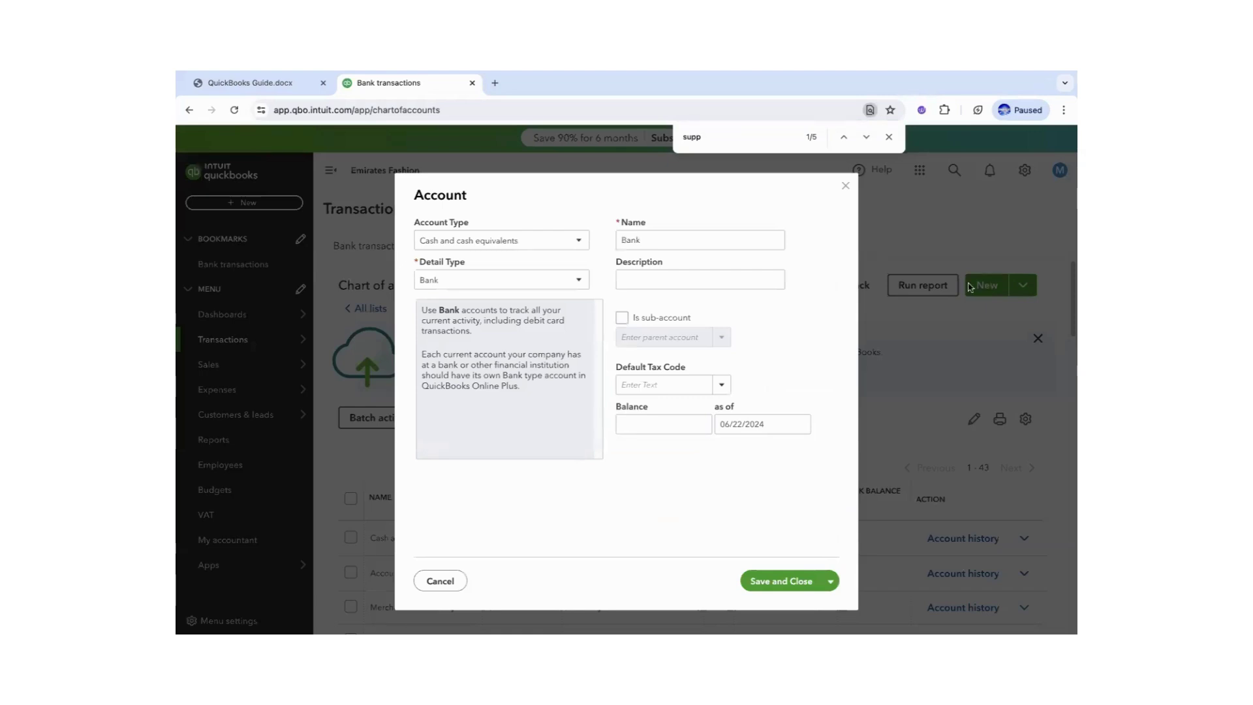
pyautogui.click(516, 252)
pyautogui.click(461, 281)
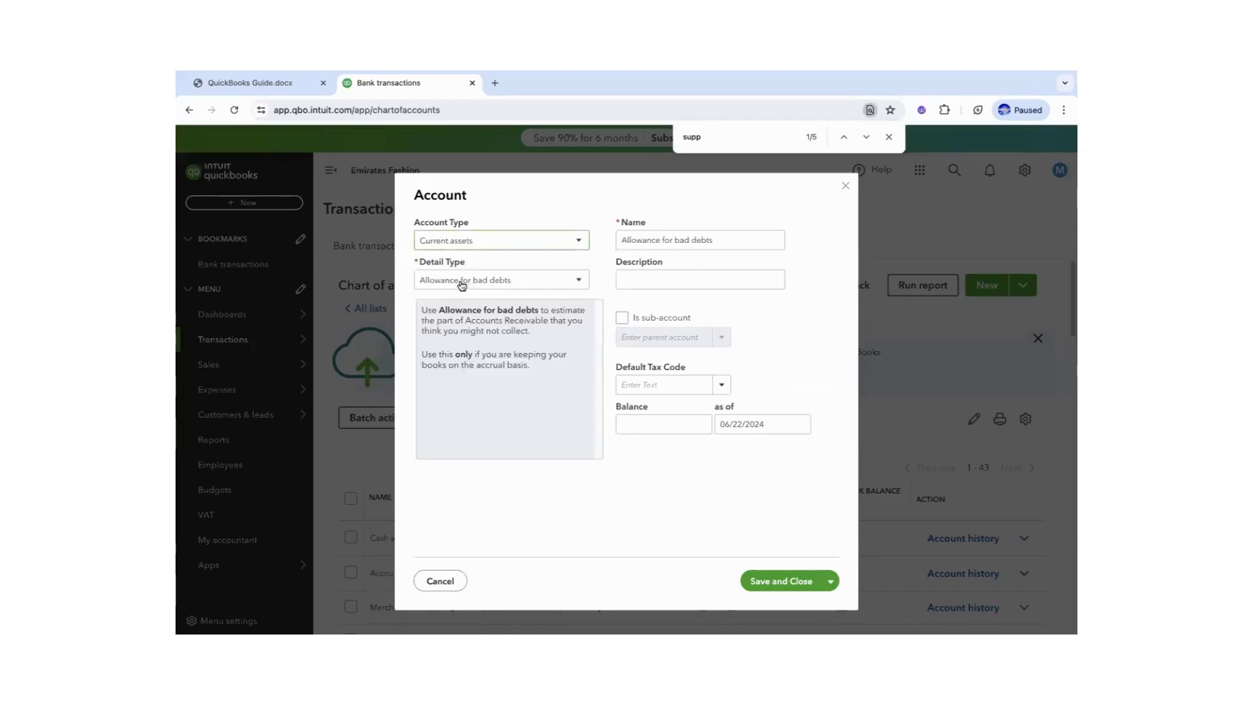
# Set the new account's detail type to Prepaid Expenses, name it Supplies, and save it.
pyautogui.click(560, 281)
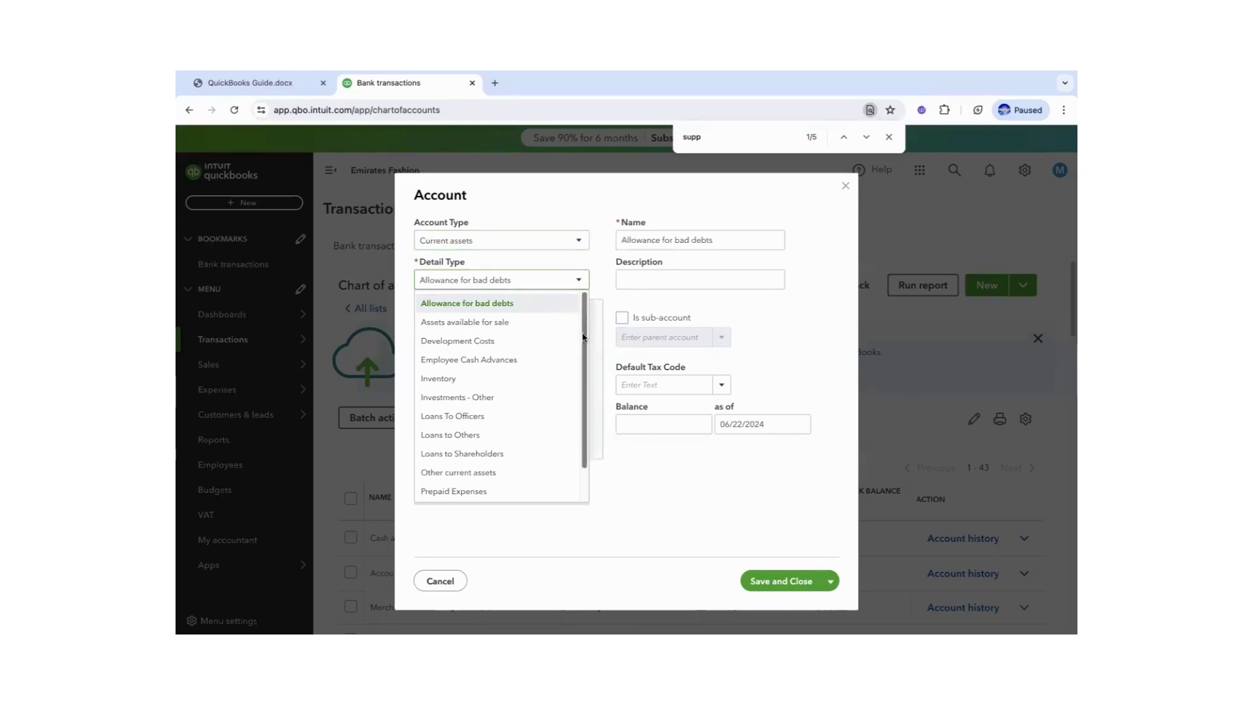
pyautogui.scroll(-1, 583, 357)
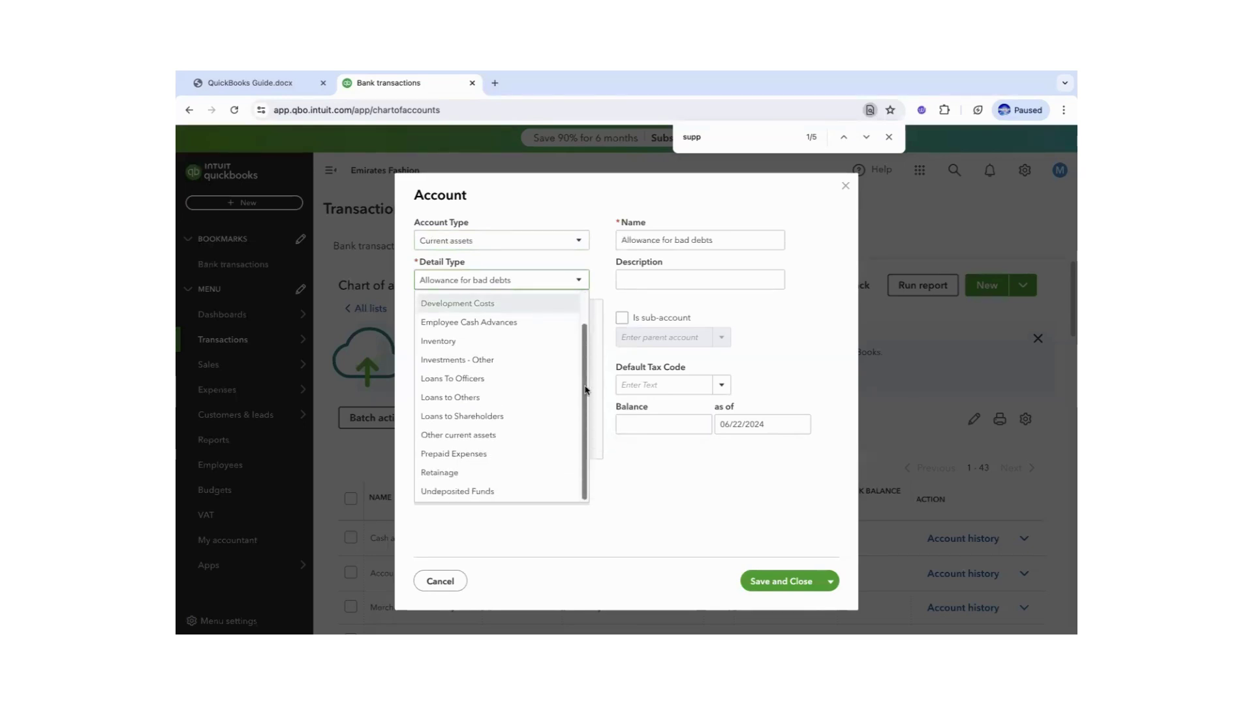
pyautogui.scroll(1, 581, 345)
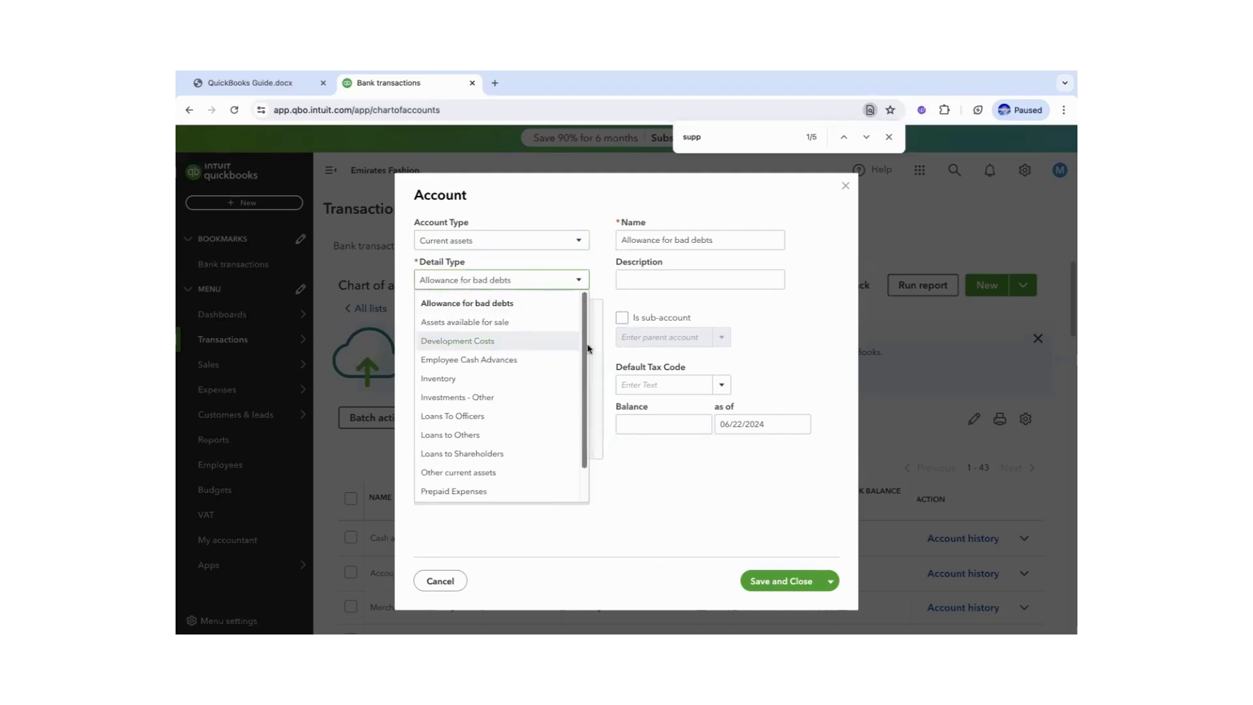
pyautogui.scroll(-2, 581, 349)
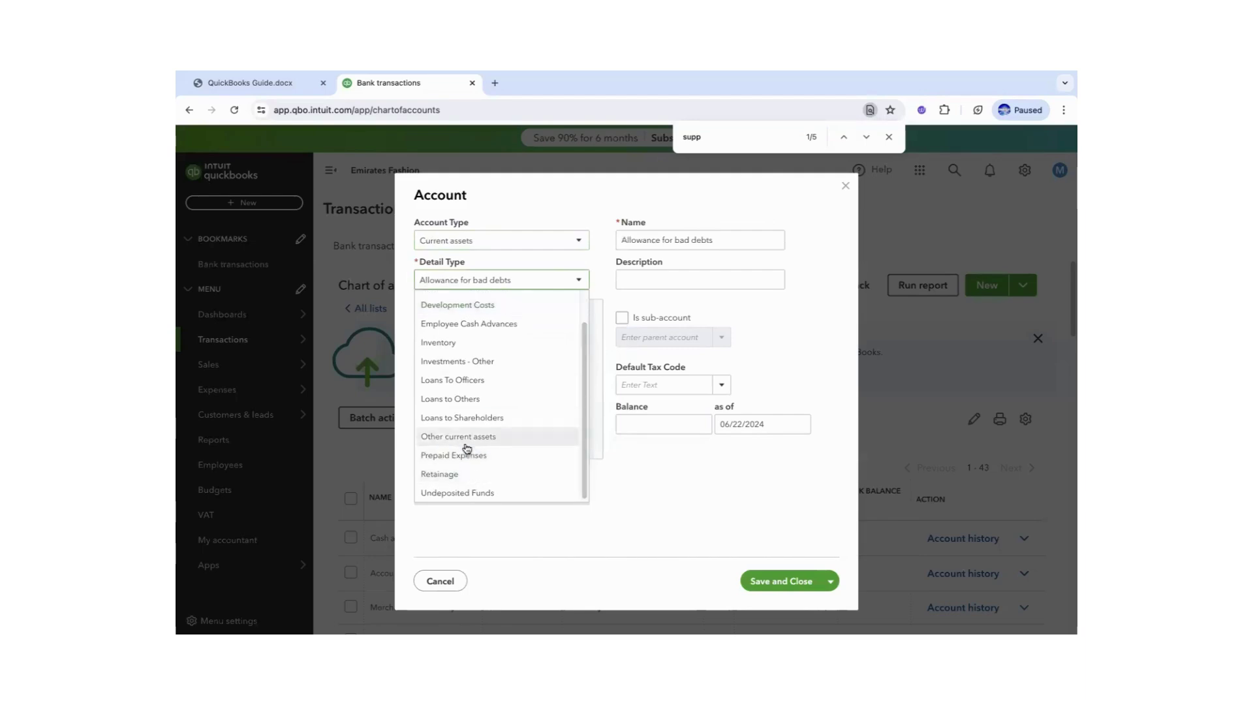
pyautogui.click(455, 455)
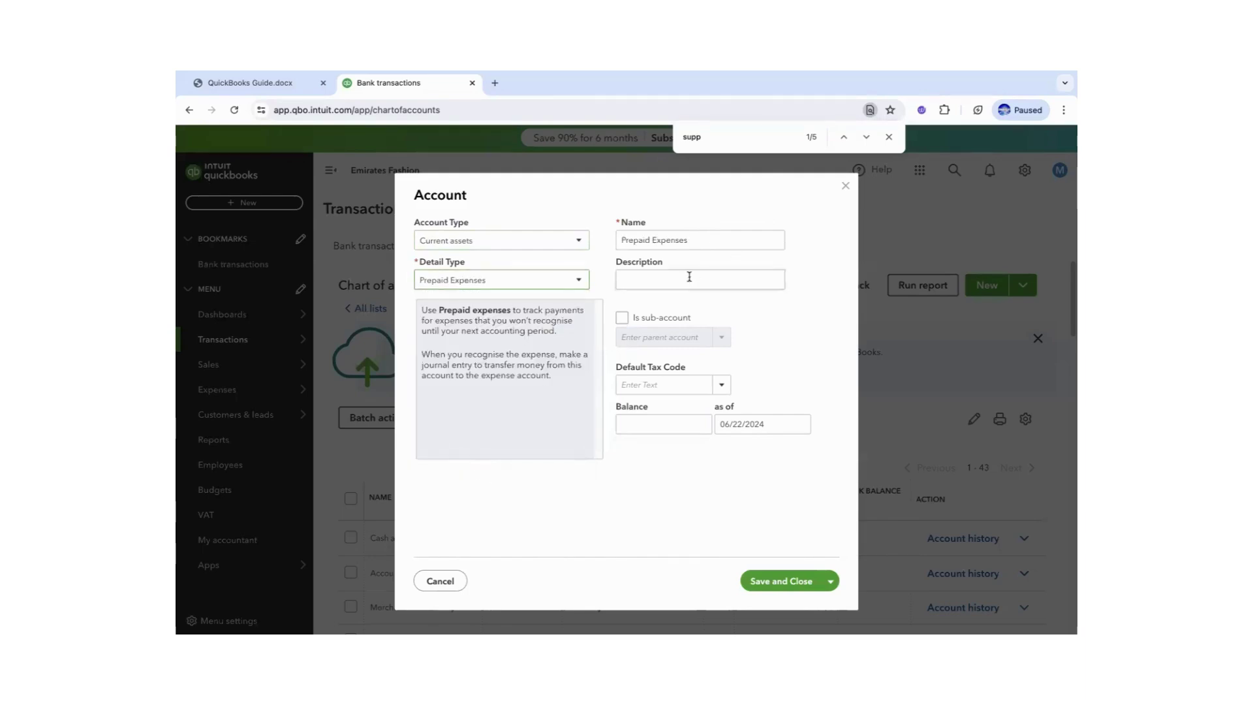
pyautogui.moveTo(691, 241); pyautogui.dragTo(588, 246)
pyautogui.press('BackSpace')
pyautogui.write('Supplies')
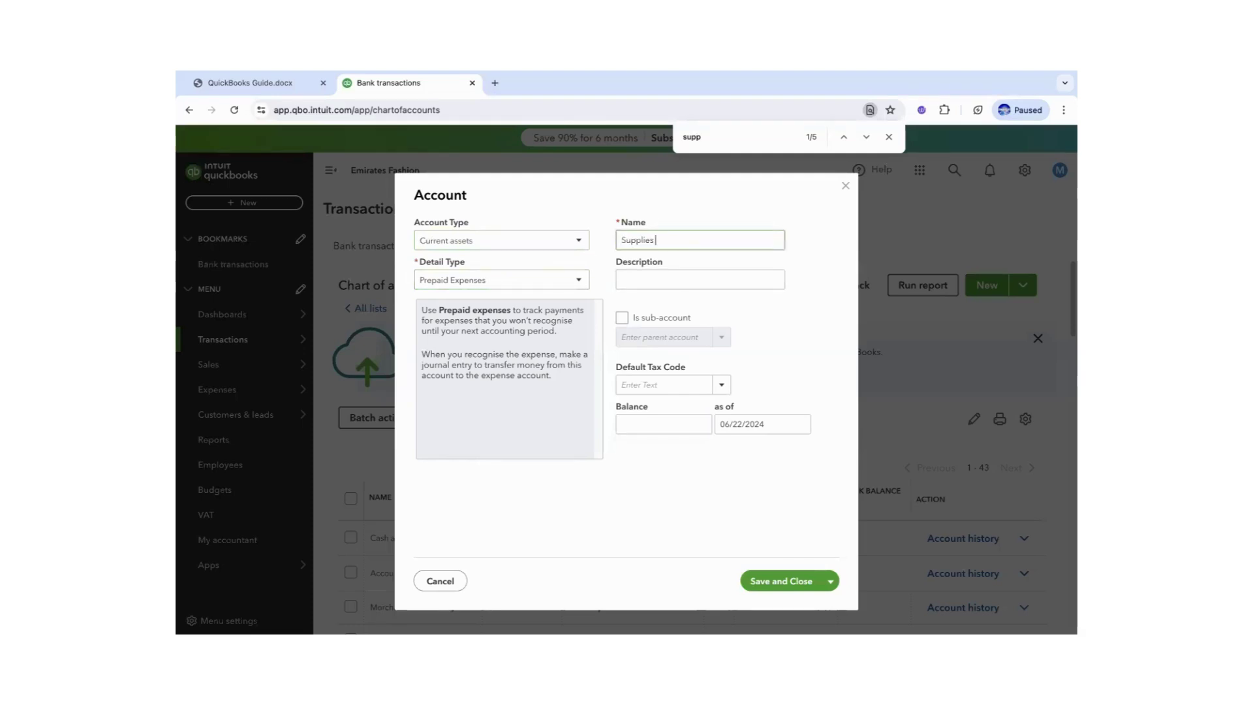
pyautogui.click(772, 573)
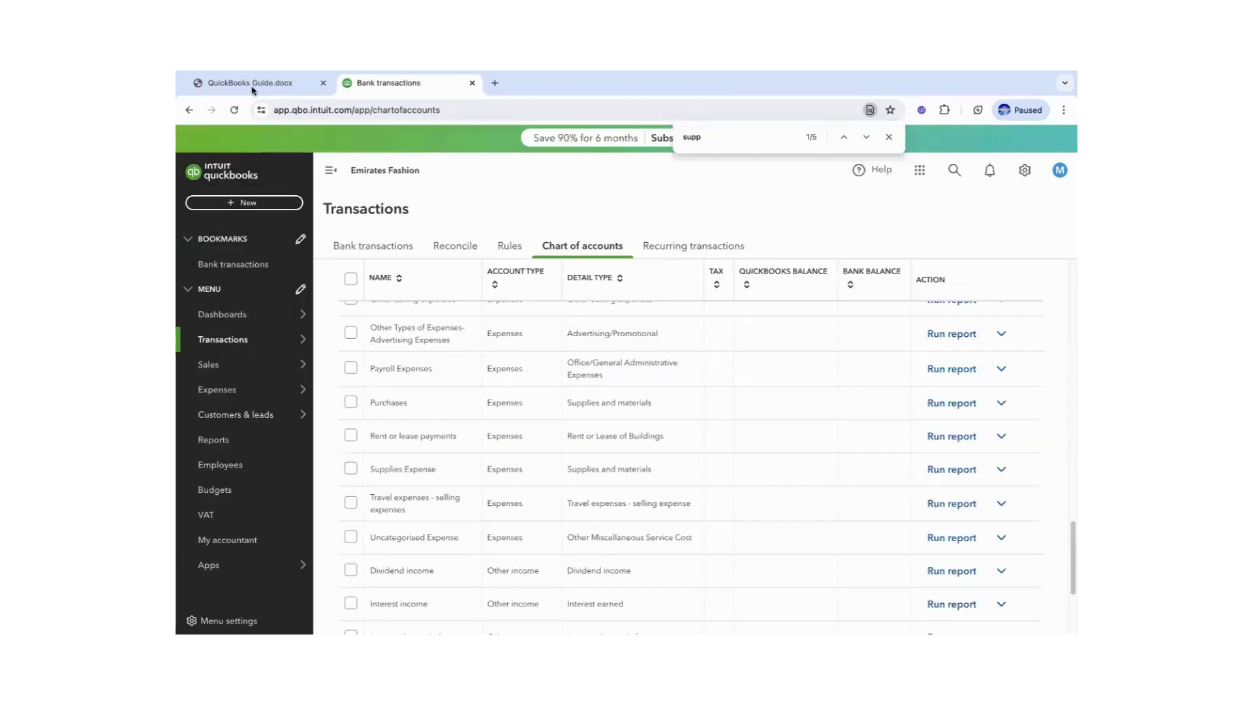
# Select the Salaries expense name in the guide's Jun 14 entry and search for "payr" in the QuickBooks chart of accounts.
pyautogui.click(252, 86)
pyautogui.click(606, 489)
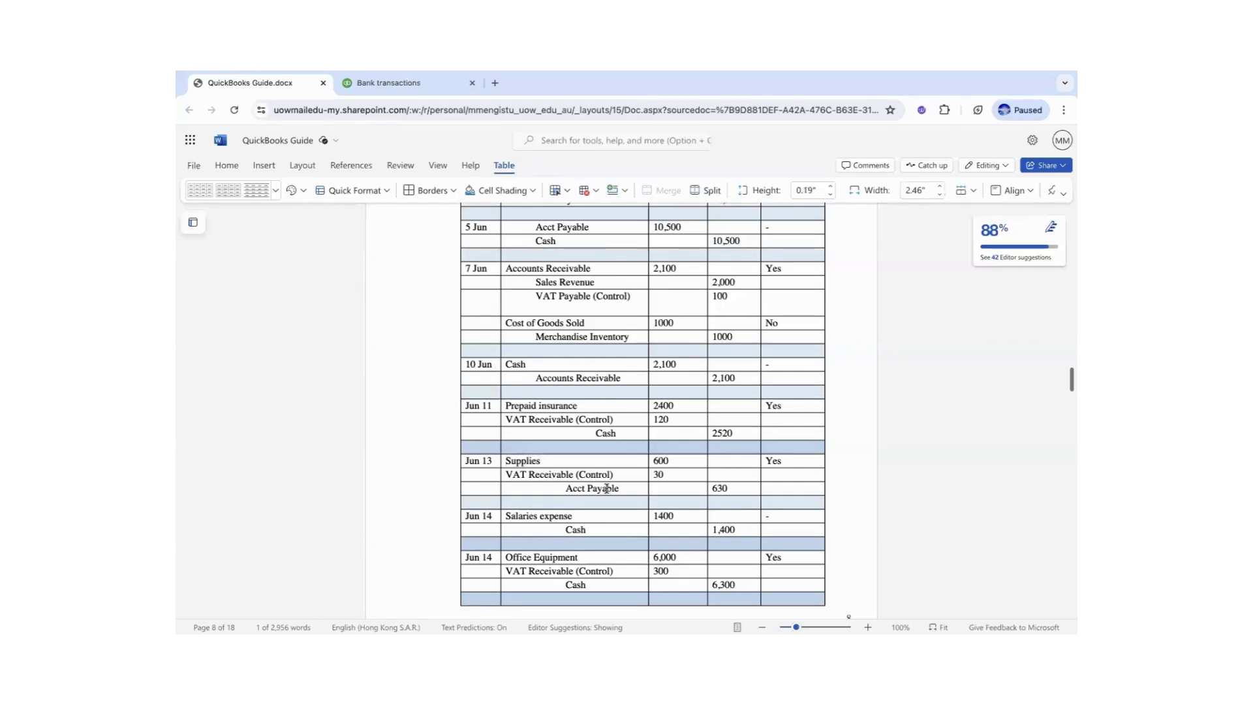
pyautogui.tripleClick(520, 516)
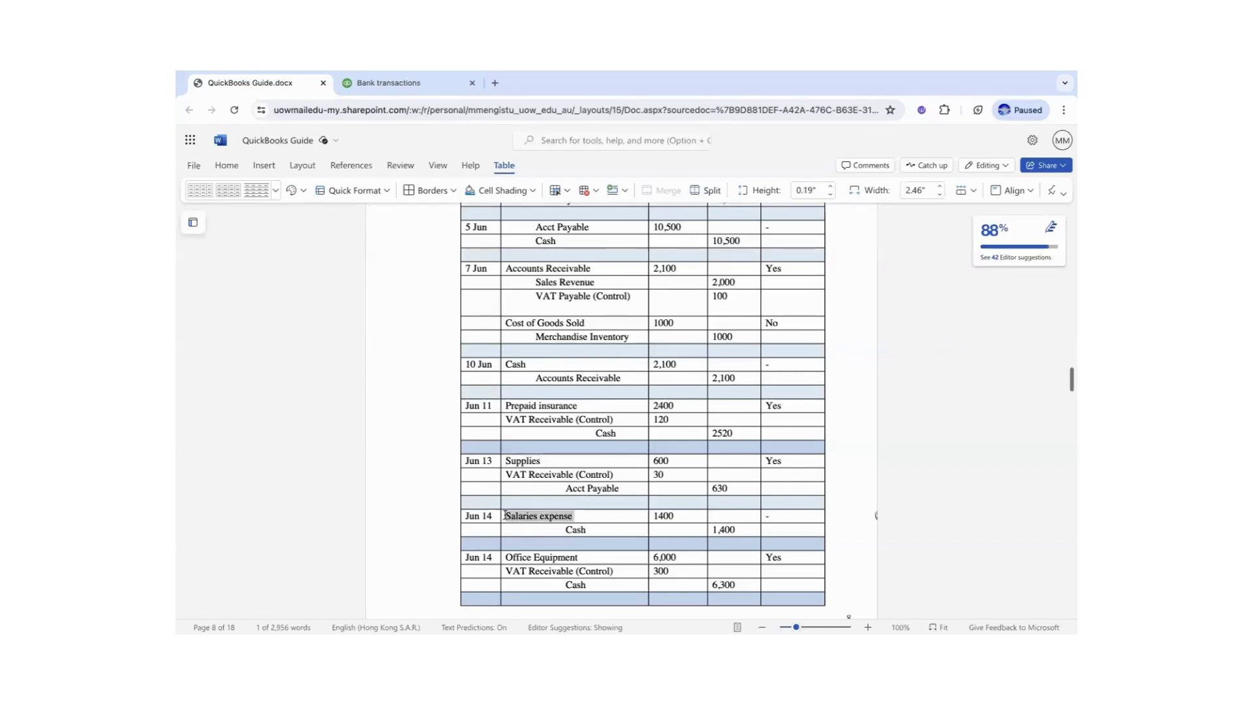
pyautogui.click(390, 83)
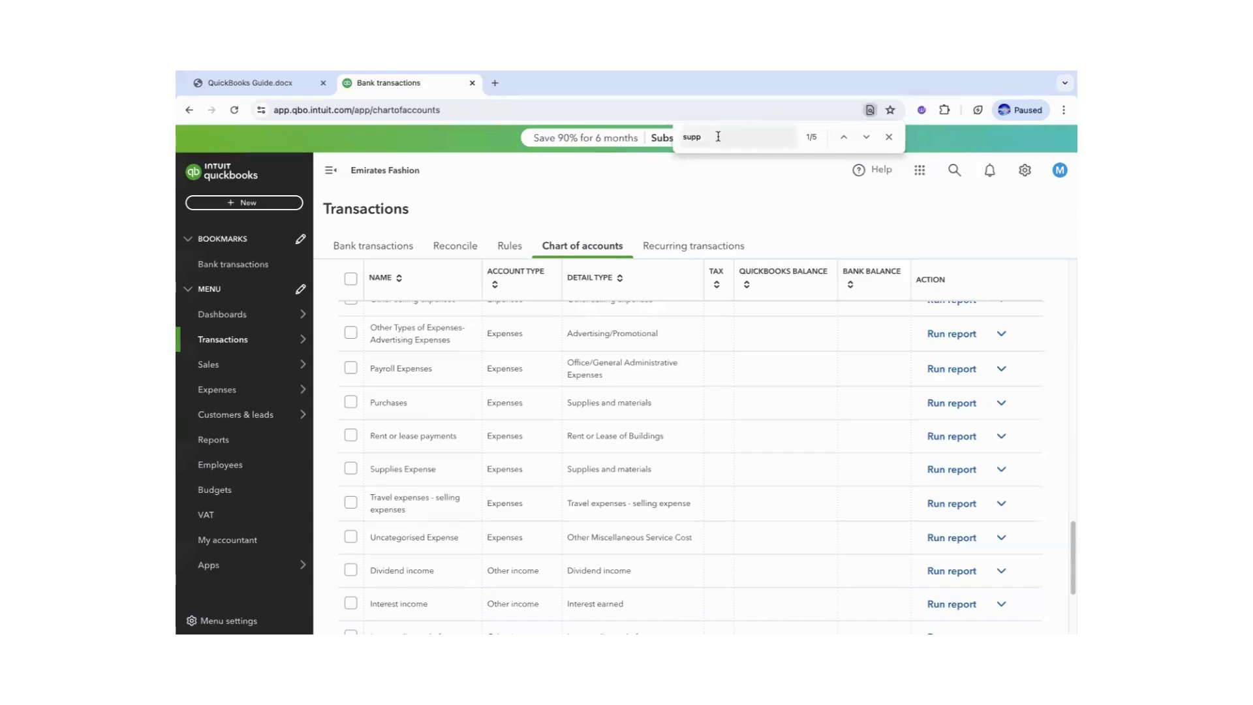
pyautogui.doubleClick(691, 138)
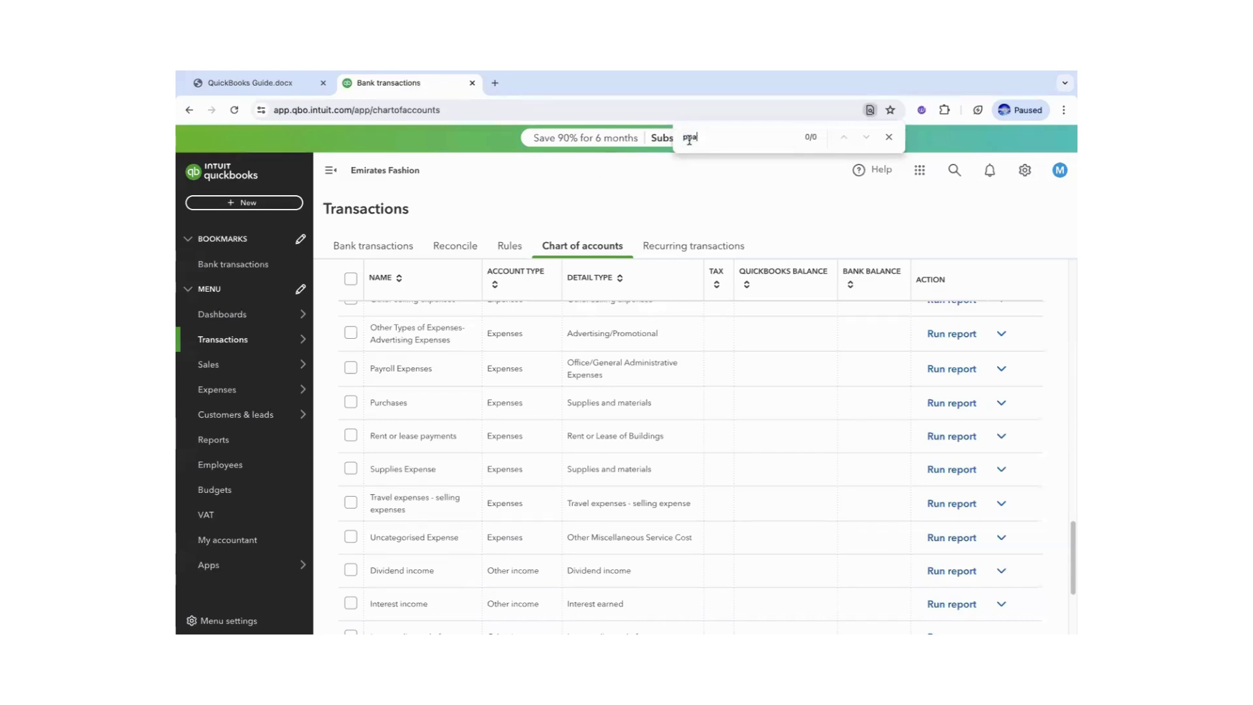
pyautogui.write('pay')
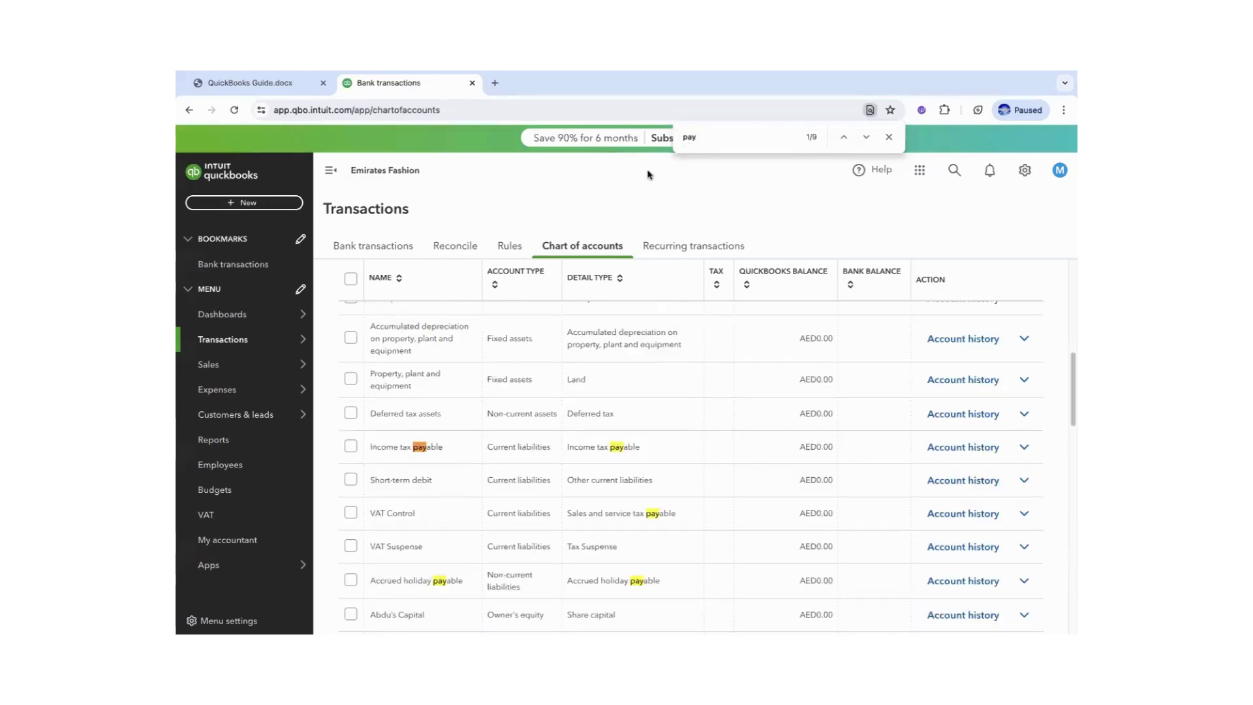
pyautogui.write('r')
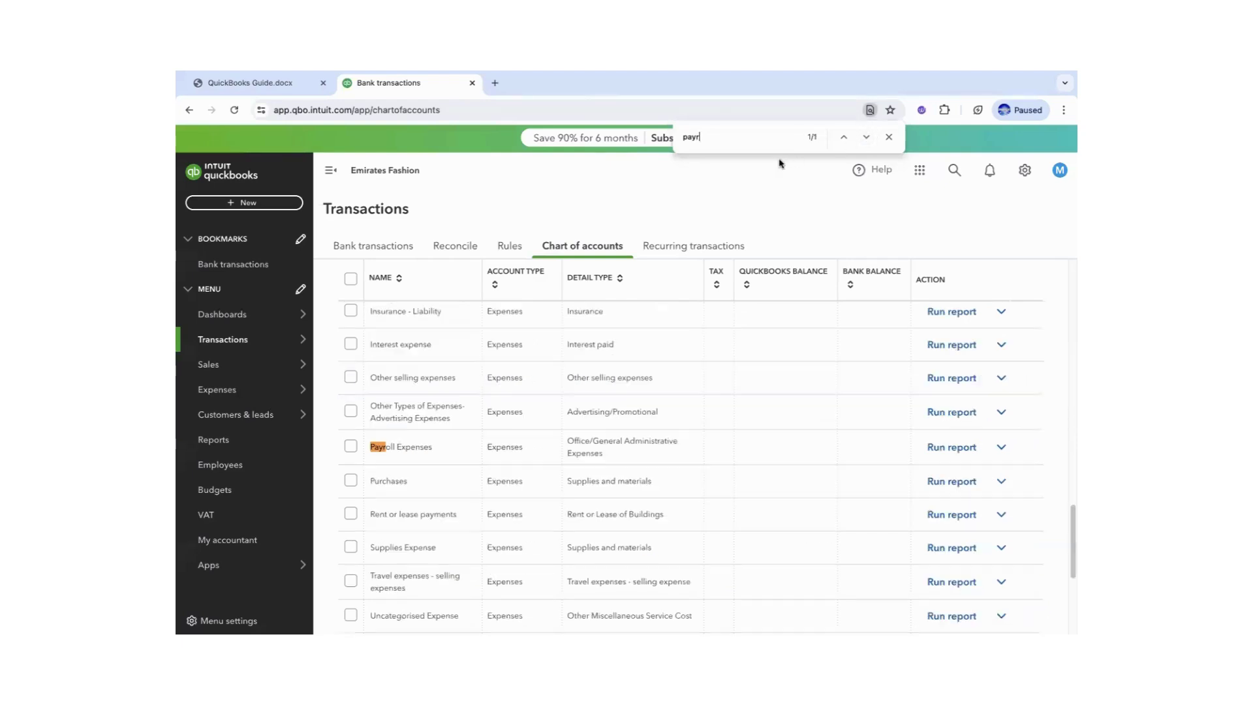
# Rename the Payroll Expenses account as Salaries expense and save it.
pyautogui.click(1000, 447)
pyautogui.click(883, 476)
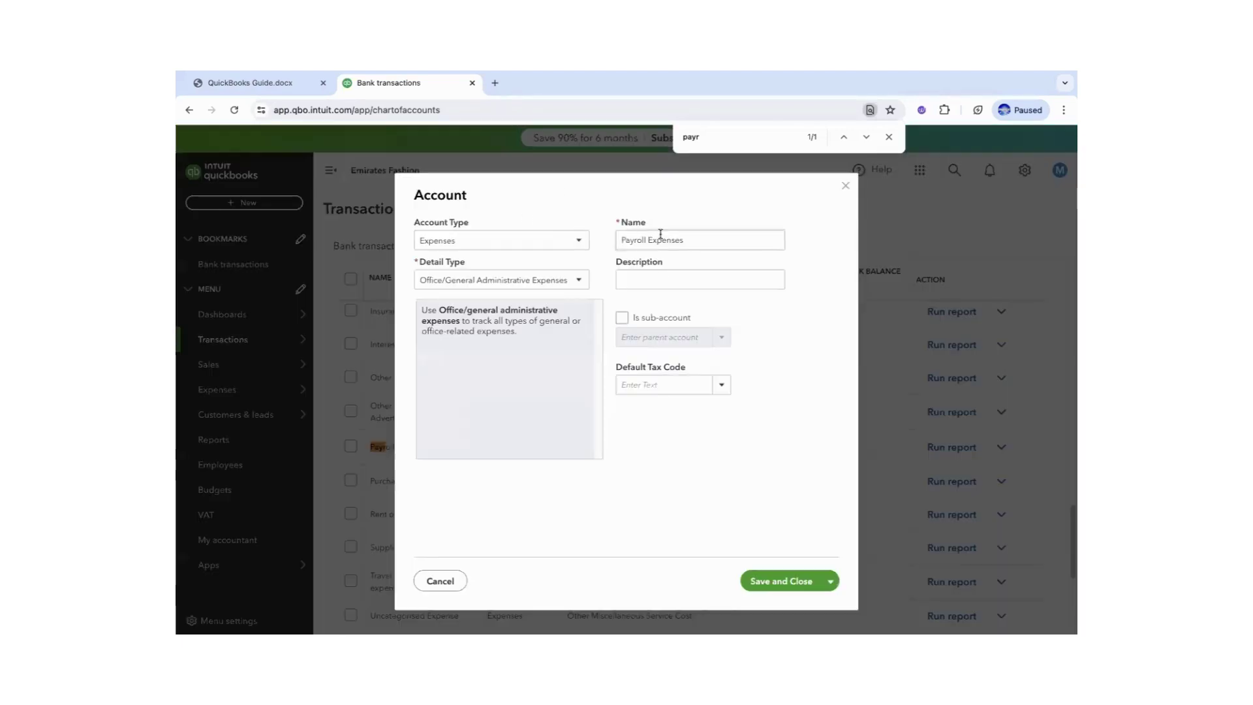
pyautogui.tripleClick(661, 239)
pyautogui.write('Salaries expense')
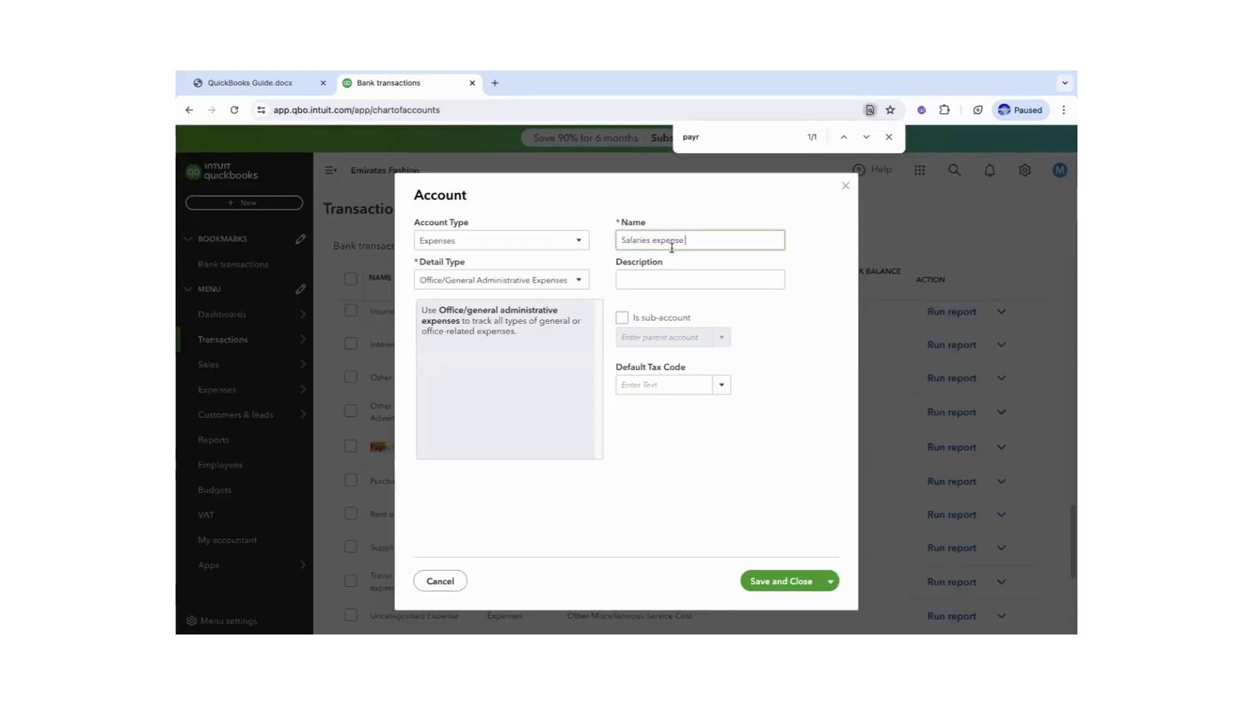
pyautogui.click(765, 574)
# Select the Office Equipment name in the guide's Jun 14 entry and search for "equip" in the QuickBooks chart of accounts.
pyautogui.click(245, 82)
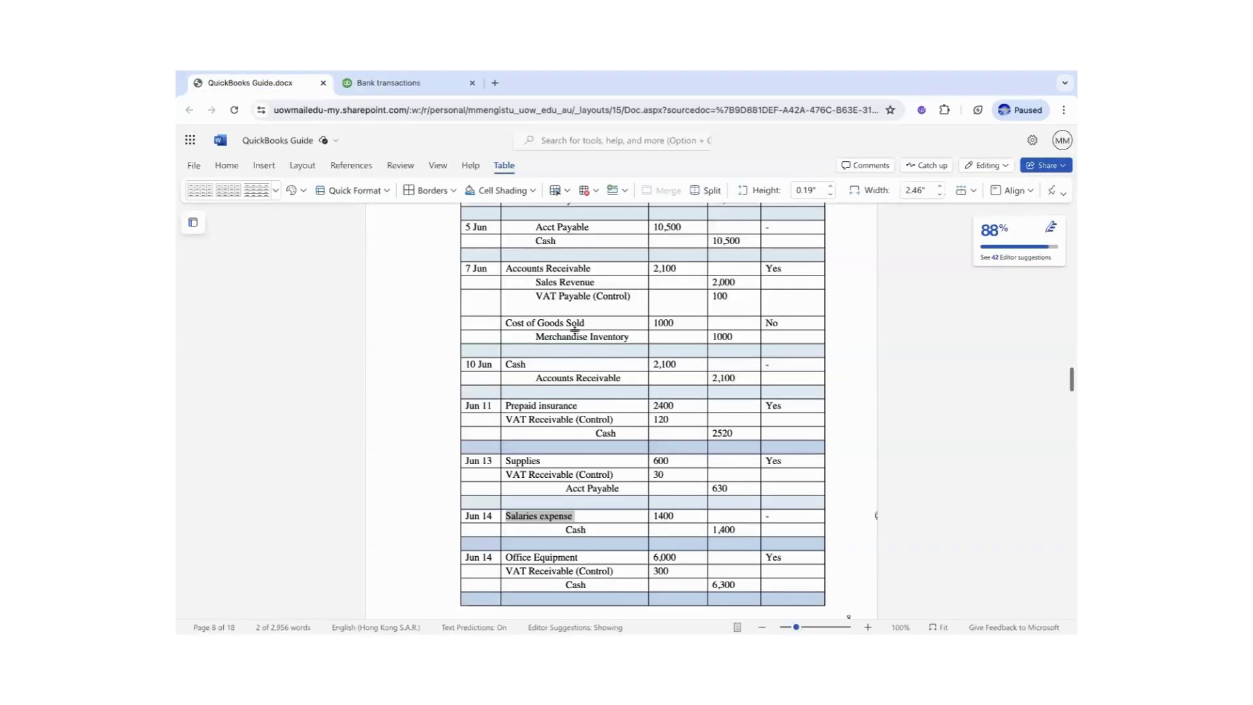
pyautogui.moveTo(583, 555); pyautogui.dragTo(508, 559)
pyautogui.click(390, 83)
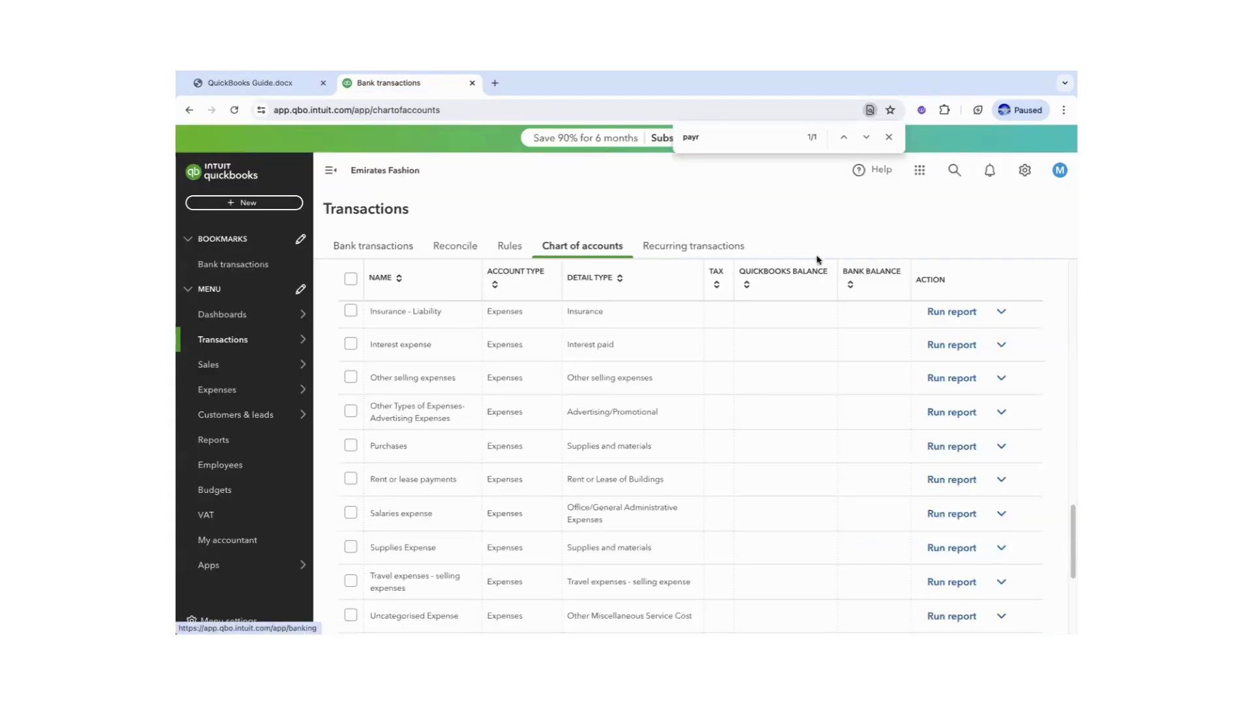
pyautogui.doubleClick(689, 138)
pyautogui.write('equ')
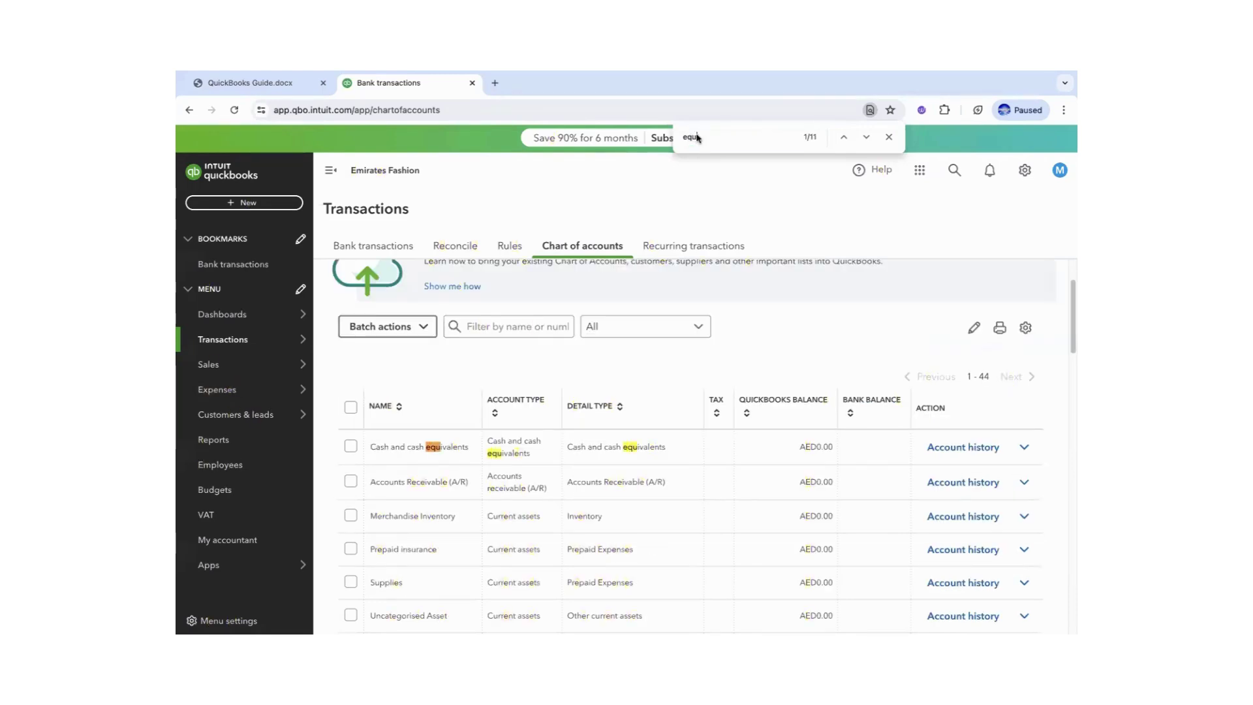
pyautogui.write('ip')
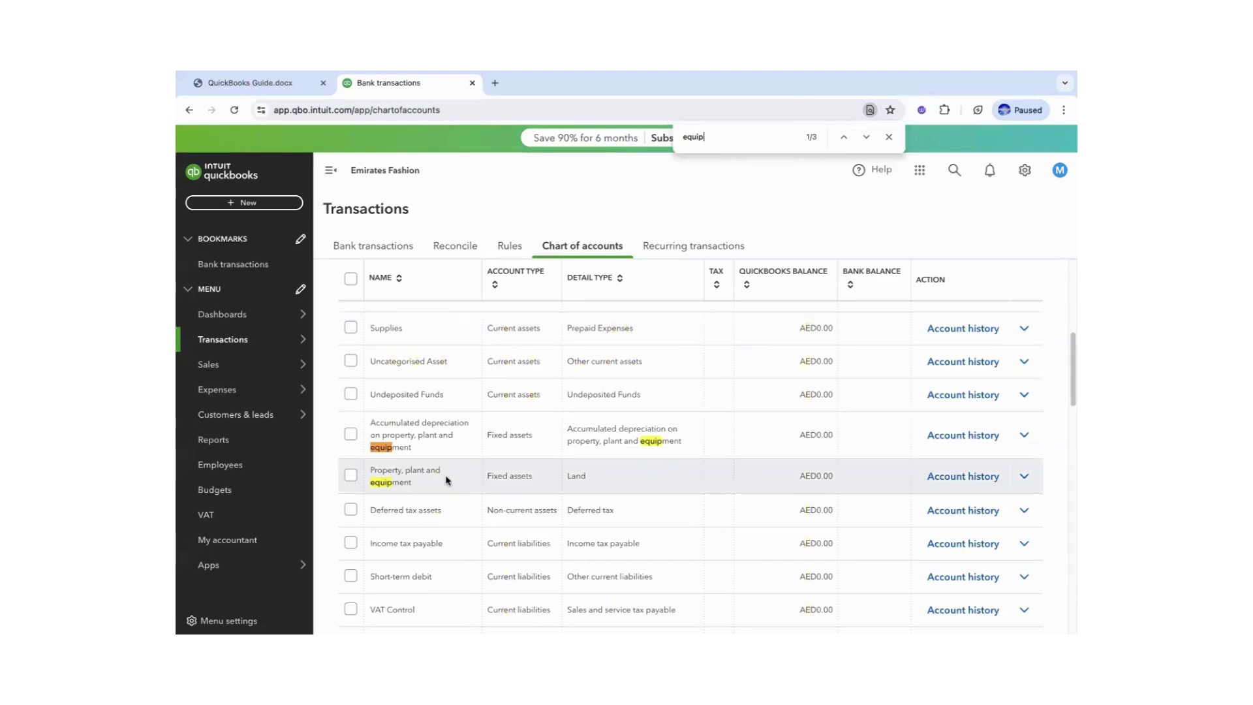
# Rename the Property, plant and equipment account as Office Equipment with the detail type Machinery and equipment, and save it.
pyautogui.click(1024, 477)
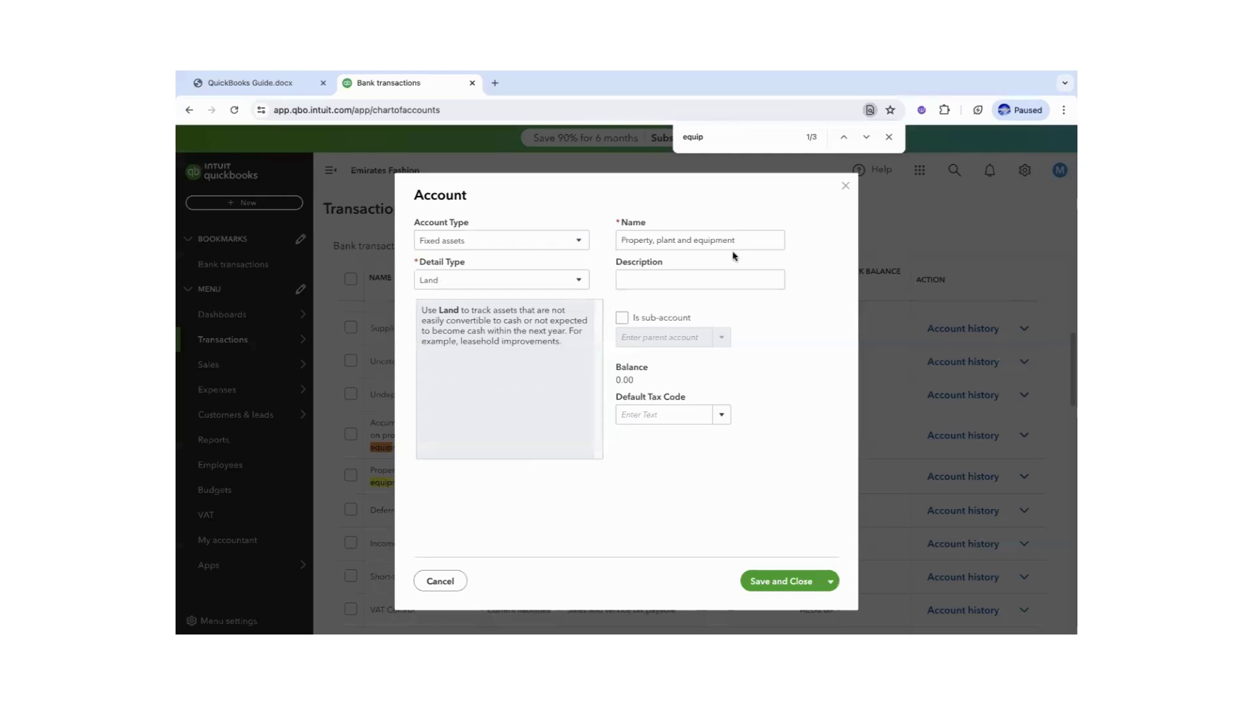
pyautogui.moveTo(736, 241); pyautogui.dragTo(620, 240)
pyautogui.write('Office Equipment')
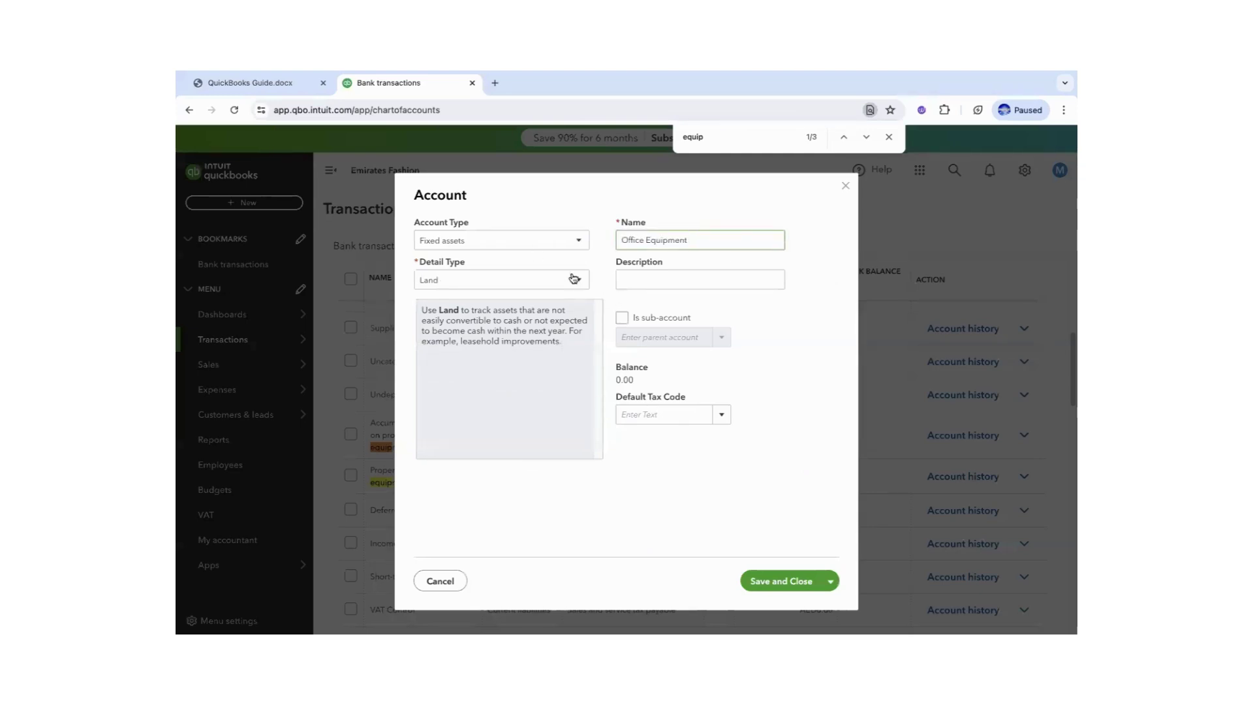
pyautogui.click(574, 279)
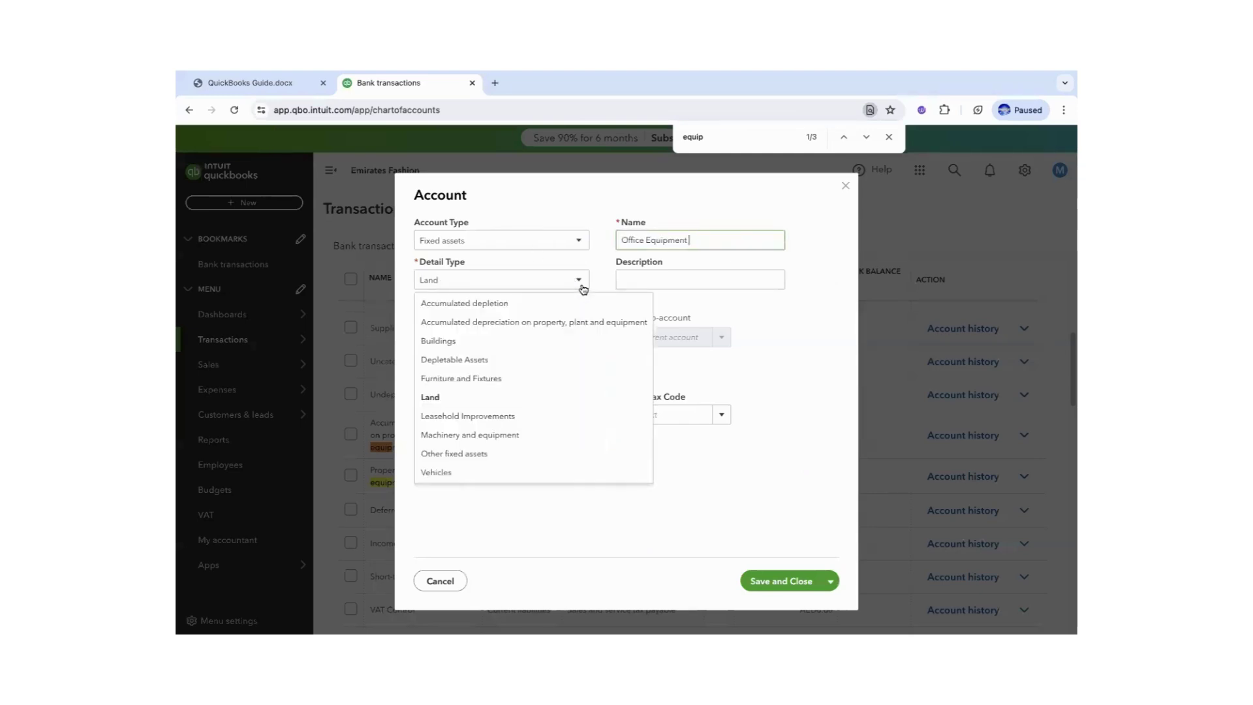
pyautogui.click(452, 434)
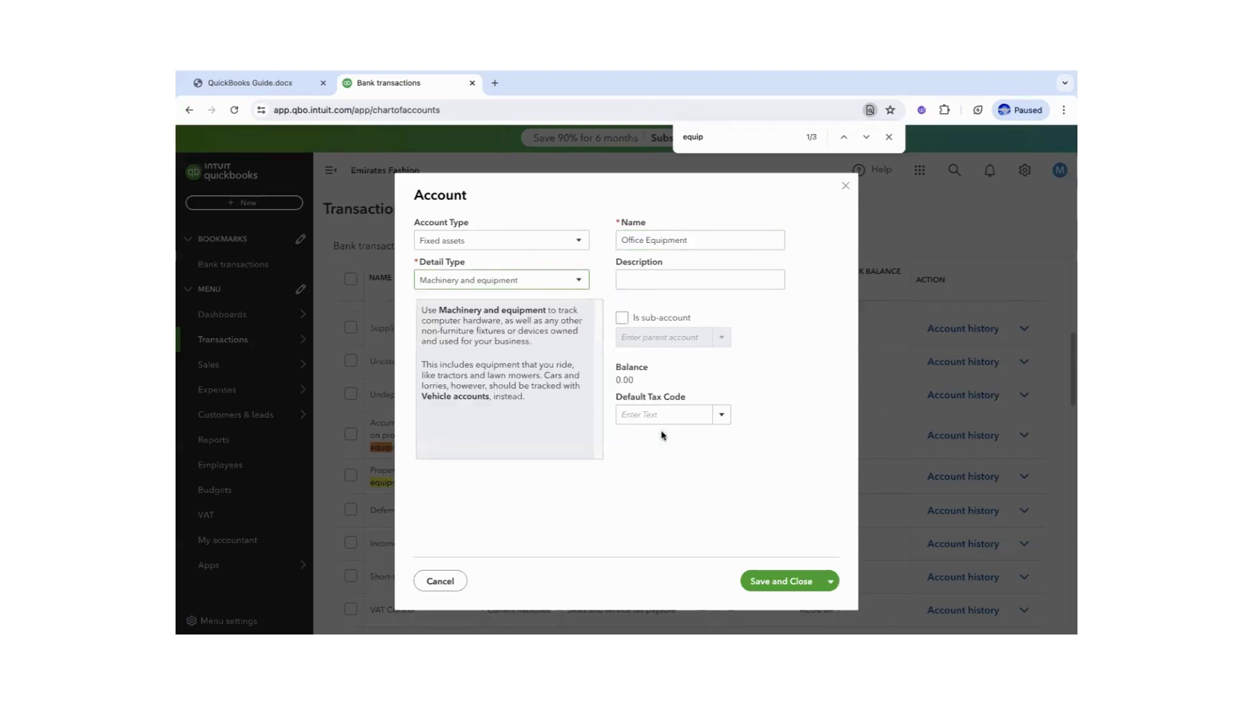
pyautogui.click(769, 580)
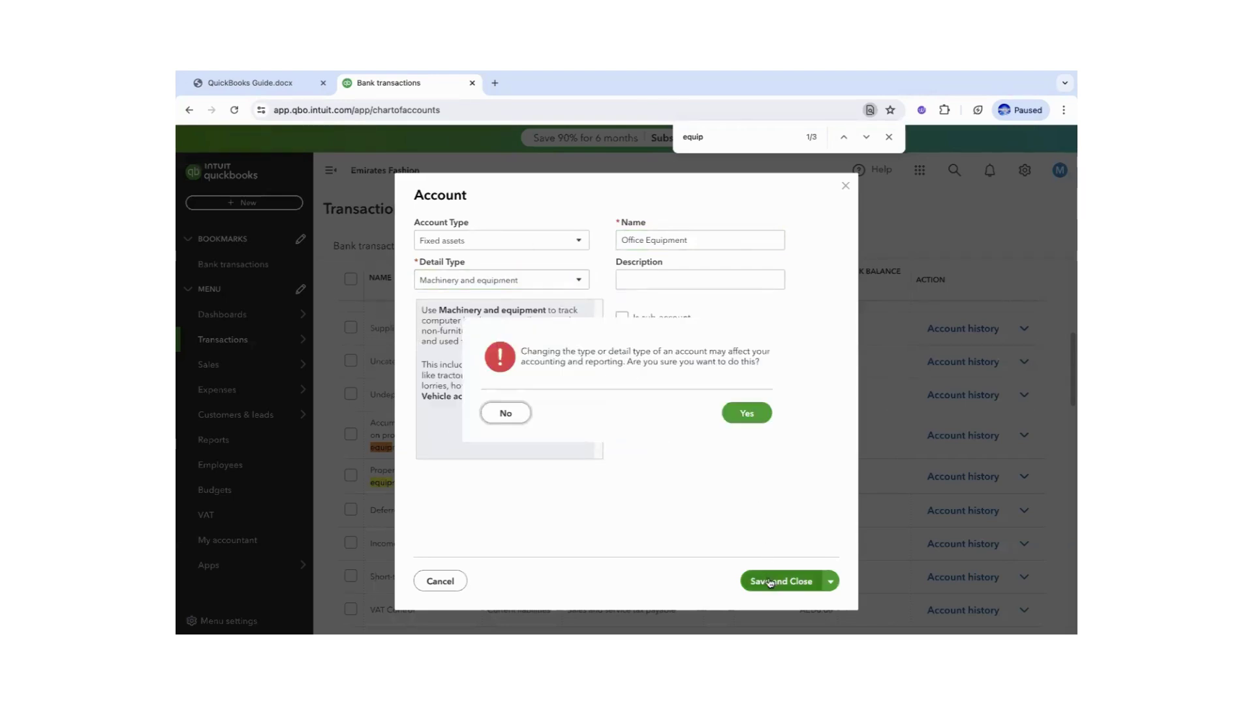
pyautogui.click(748, 413)
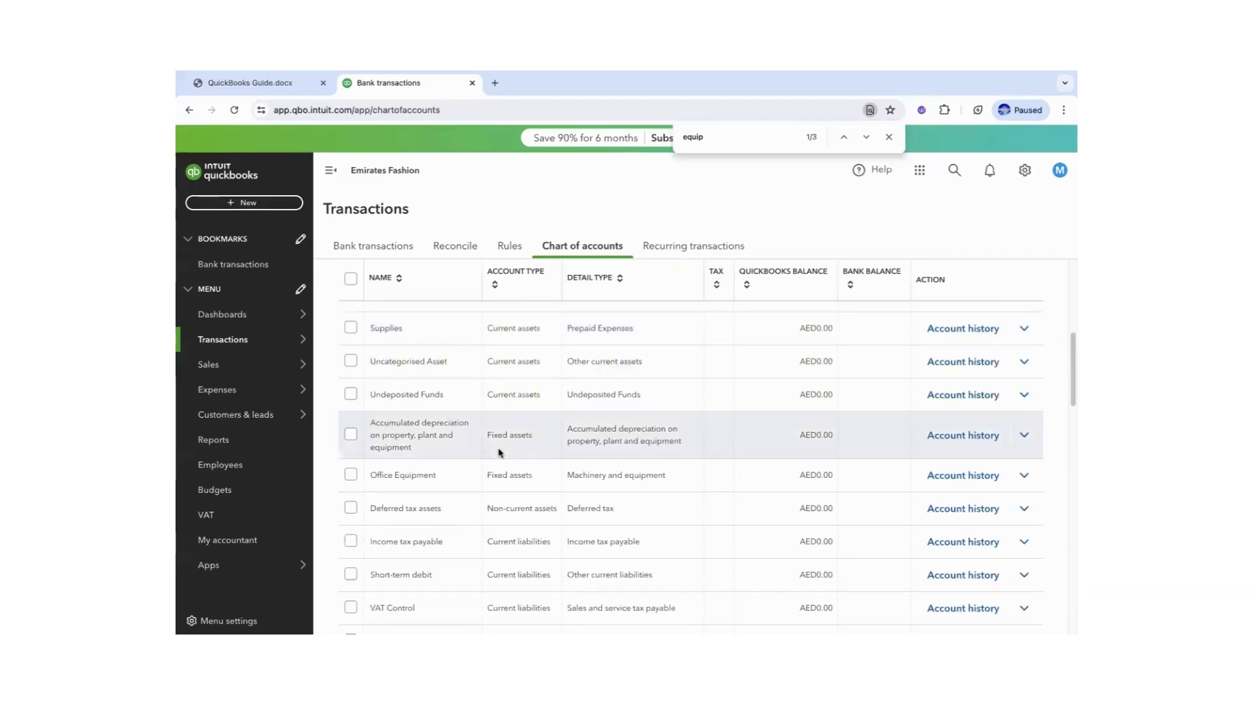
# Rename the Accumulated depreciation on property, plant and equipment account as Accumulated Depreciation on Office Equipment and save it.
pyautogui.click(1023, 434)
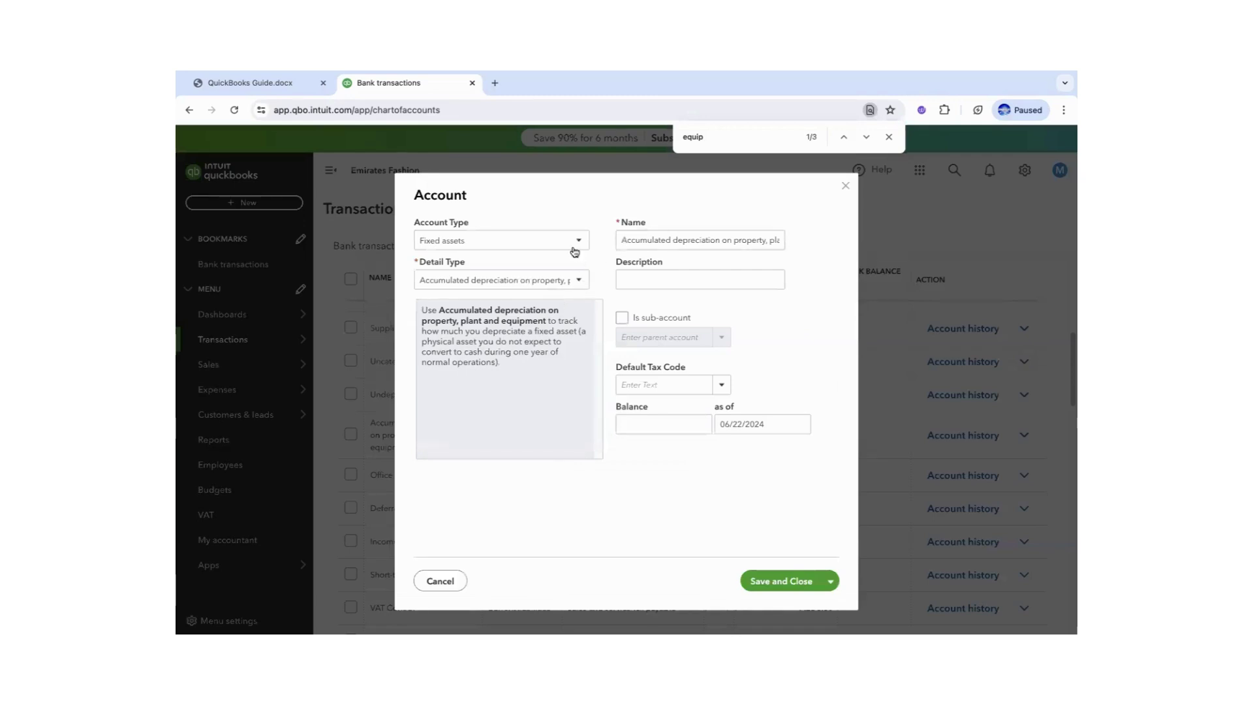
pyautogui.tripleClick(661, 240)
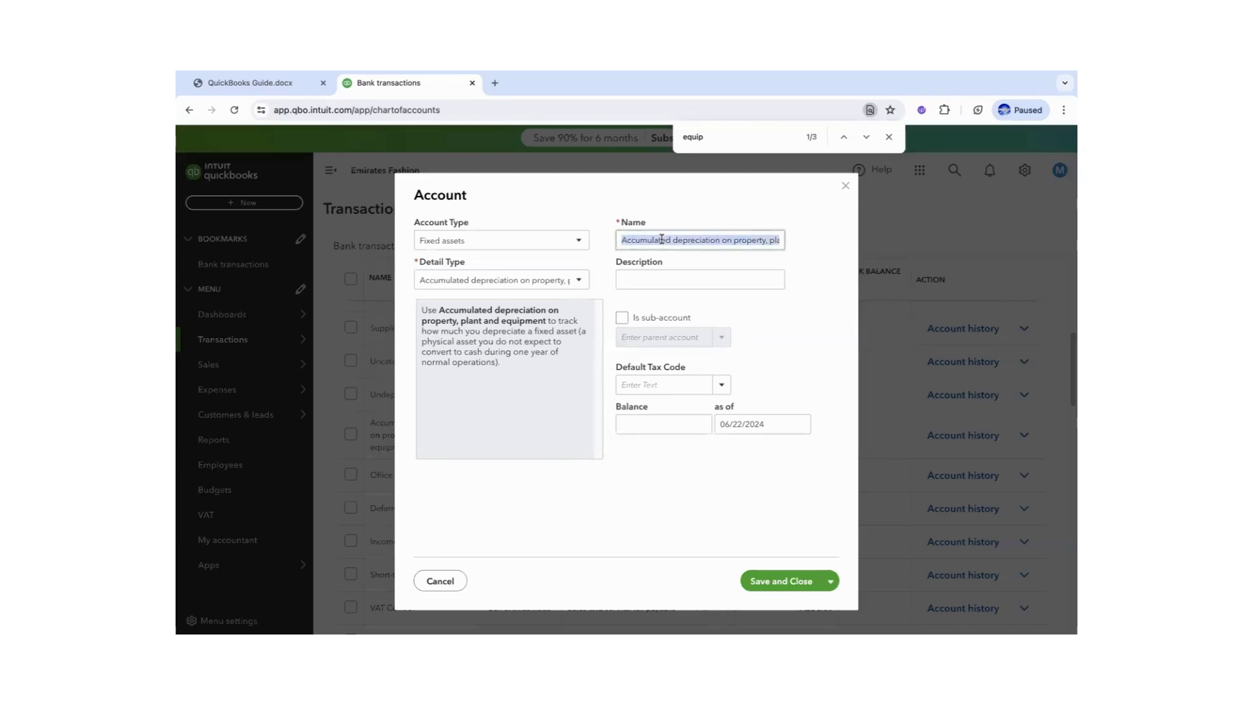
pyautogui.write('Office Equipment')
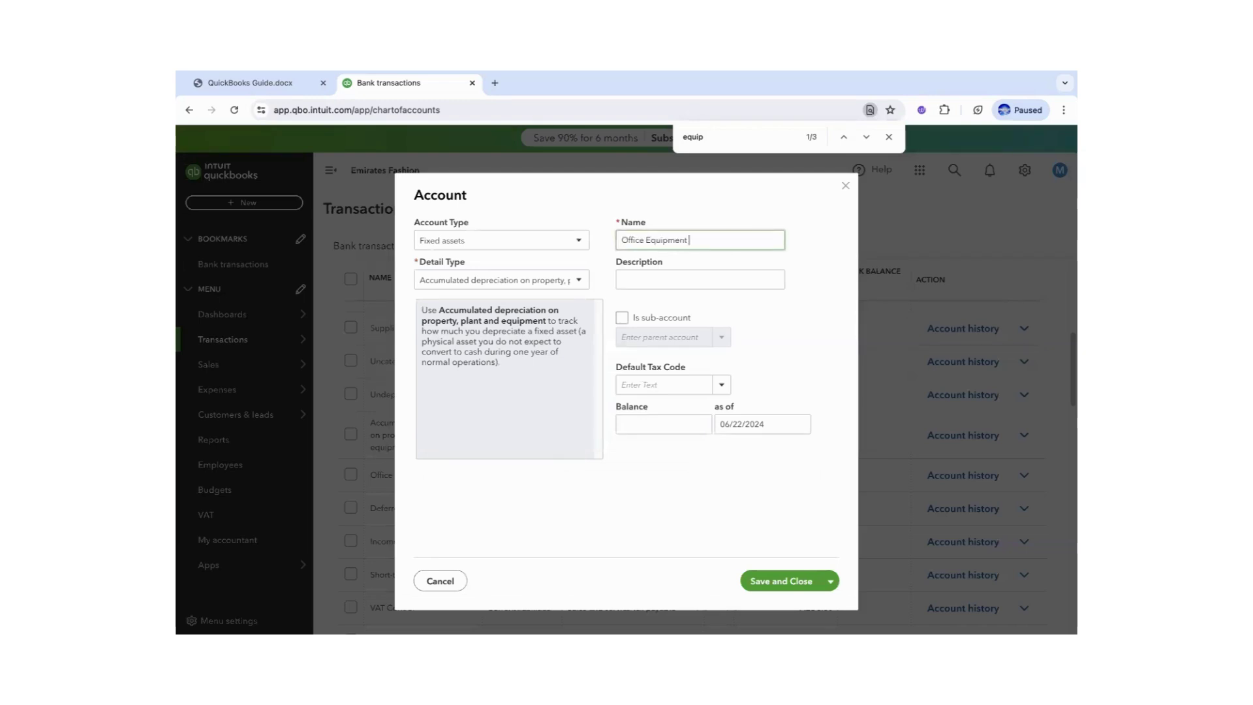
pyautogui.click(623, 240)
pyautogui.write('Accumulated Depreciatio')
pyautogui.write('on')
pyautogui.click(763, 587)
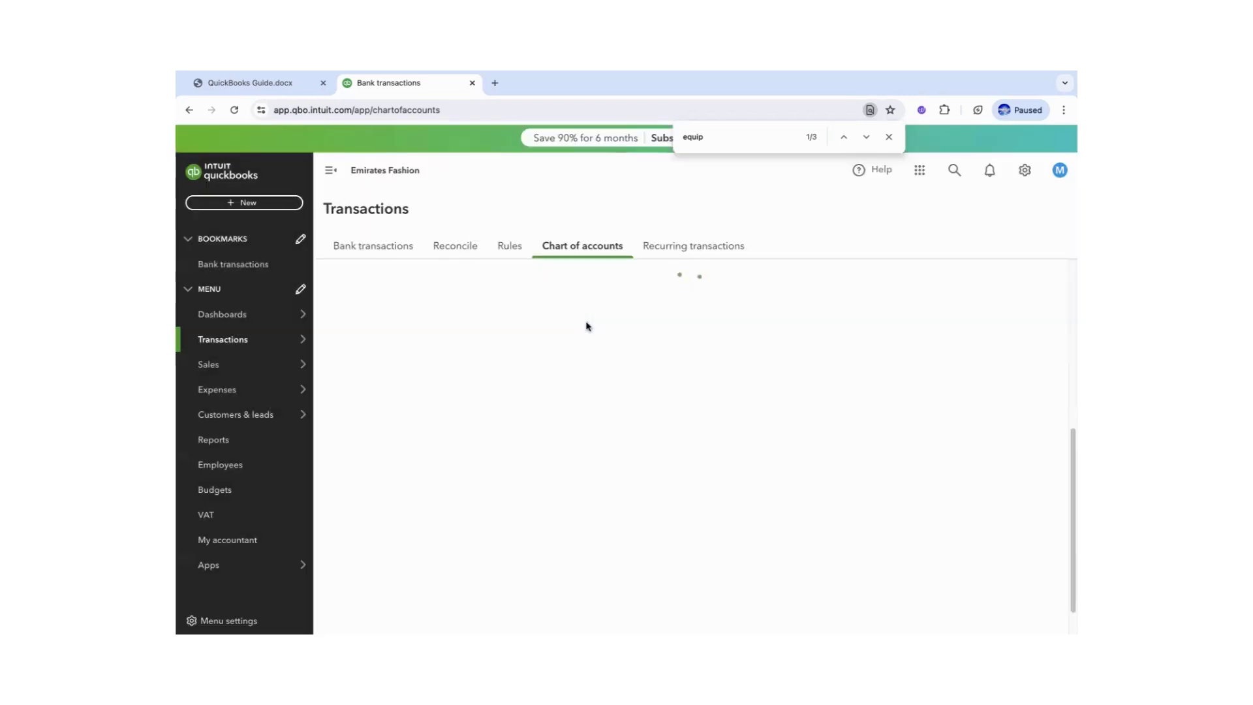
# Select the Short-term Loan name in the guide's Jun 15 entry and search for "short" in the QuickBooks chart of accounts.
pyautogui.click(248, 82)
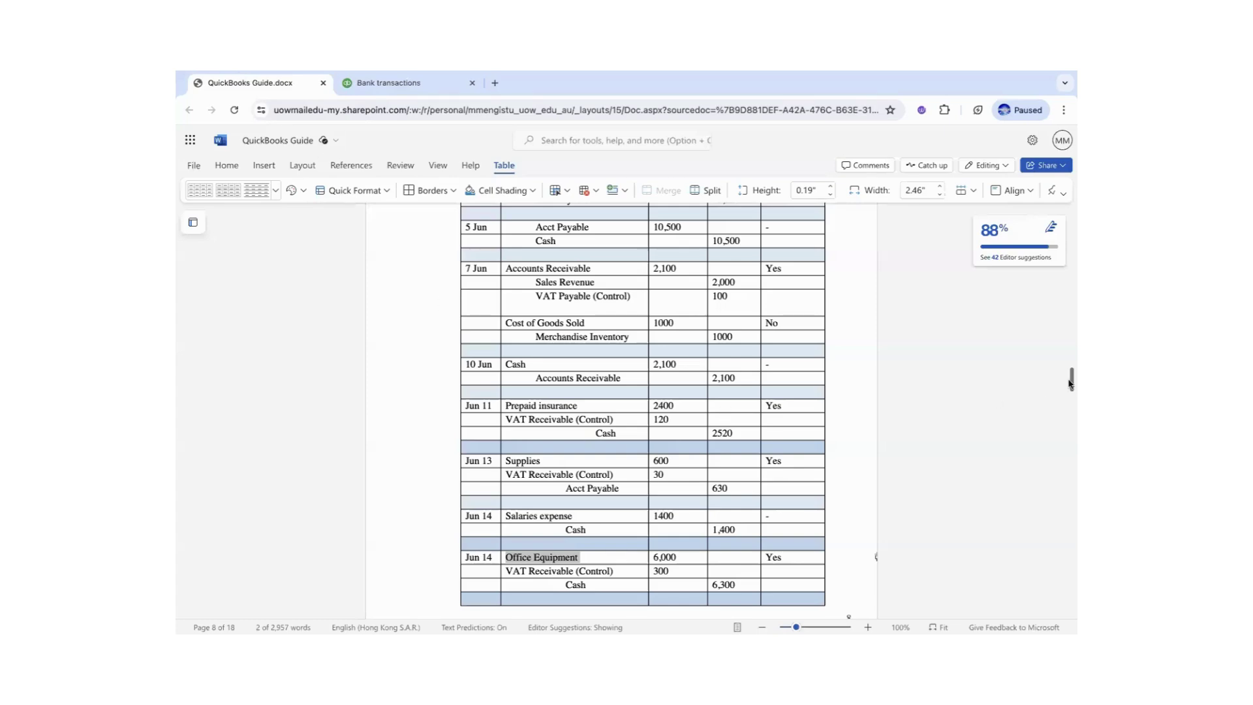
pyautogui.scroll(-3, 1070, 385)
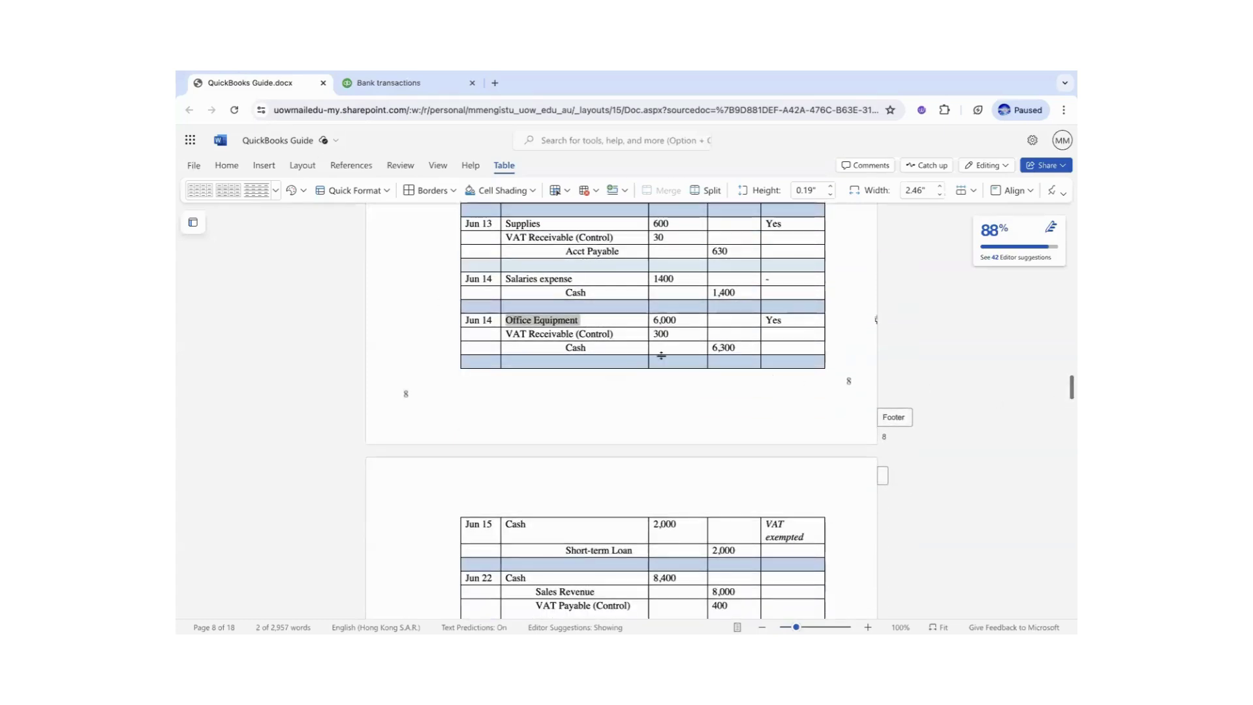
pyautogui.click(562, 527)
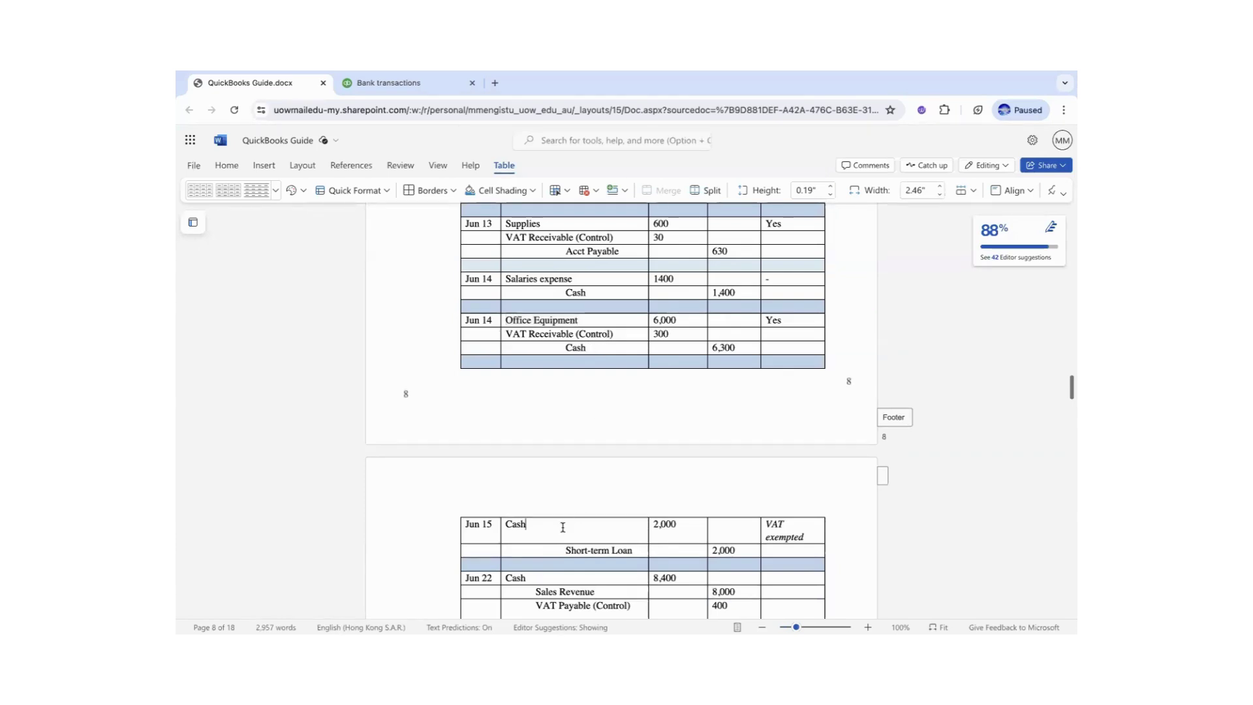
pyautogui.moveTo(633, 551); pyautogui.dragTo(577, 553)
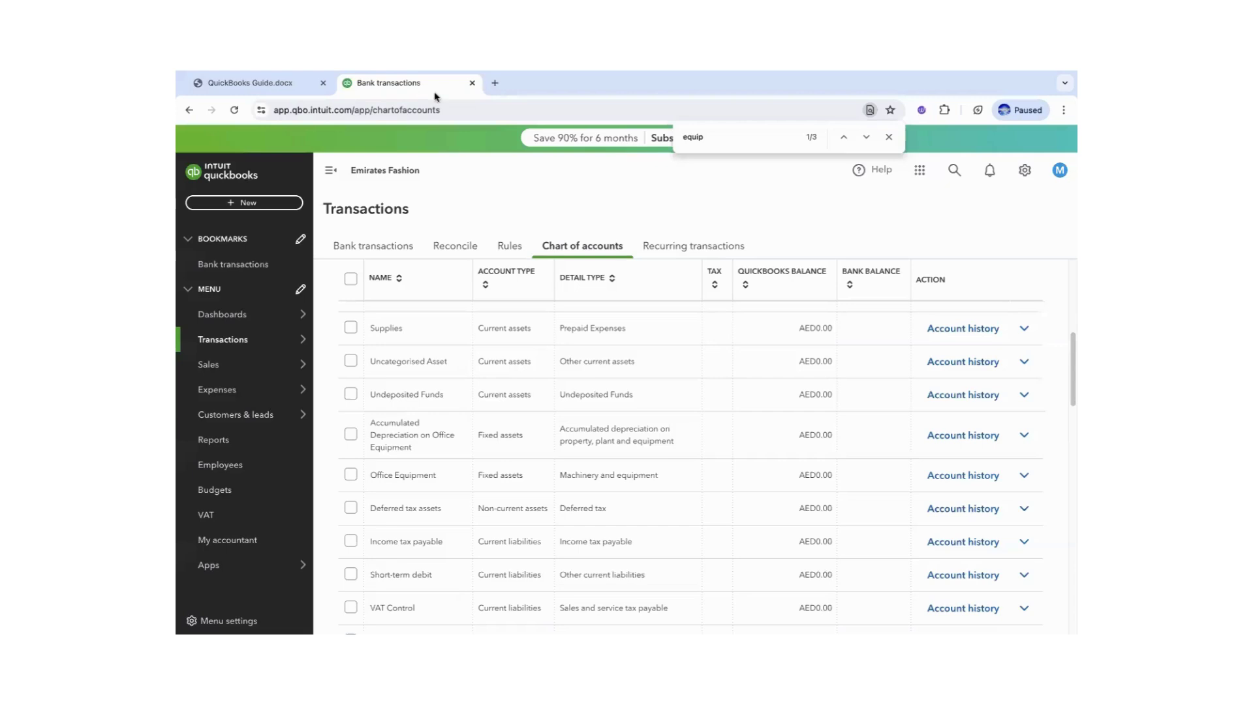
pyautogui.click(391, 82)
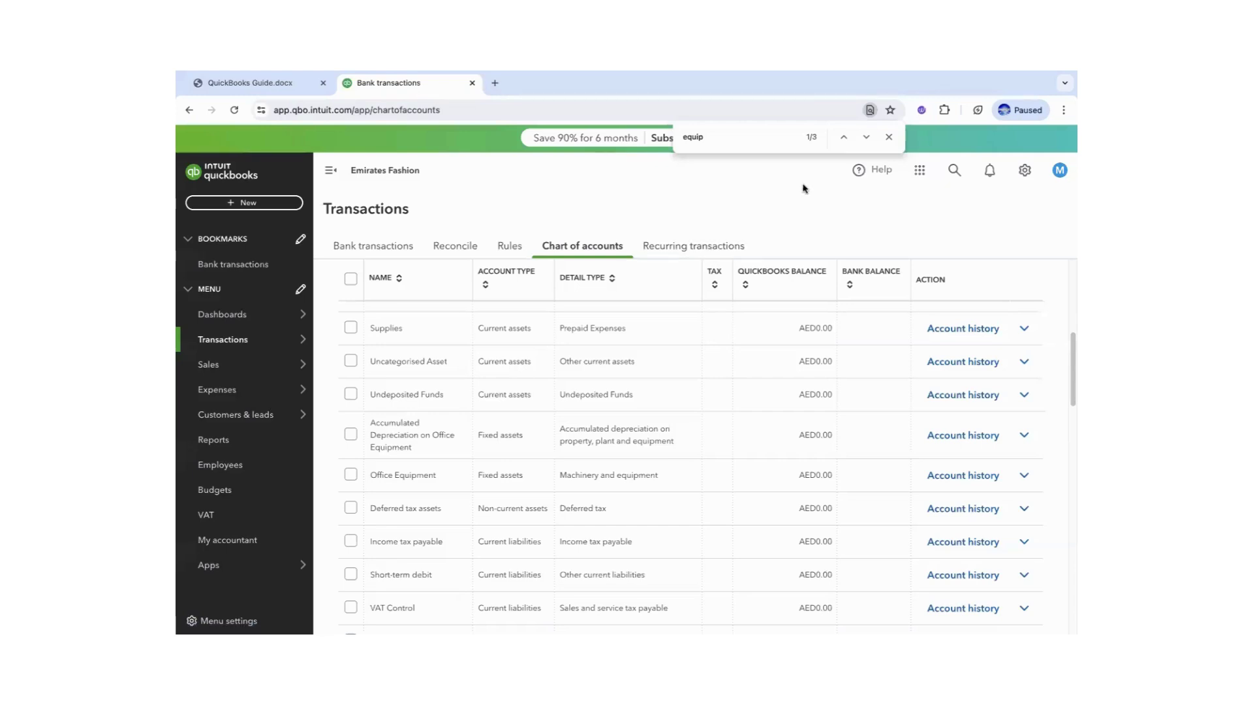
pyautogui.doubleClick(695, 138)
pyautogui.write('short')
# Rename the Short-term debit account as Short-term Loan and save it.
pyautogui.click(1022, 574)
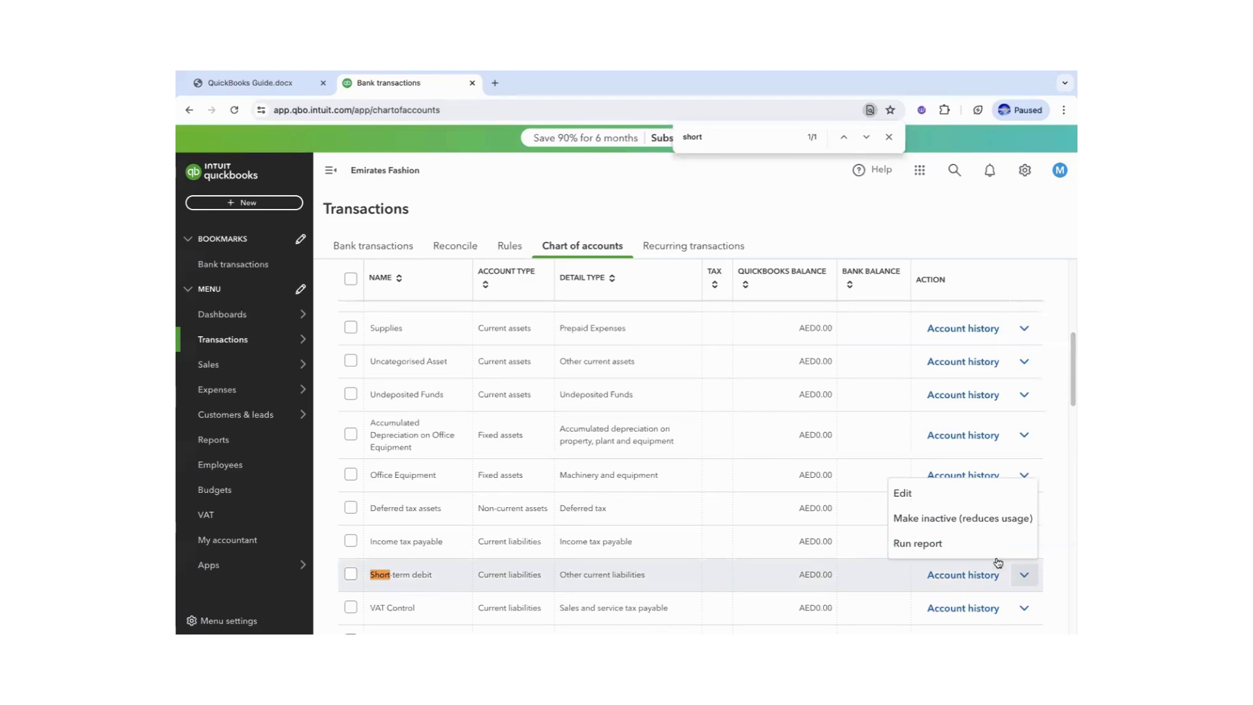
pyautogui.click(902, 493)
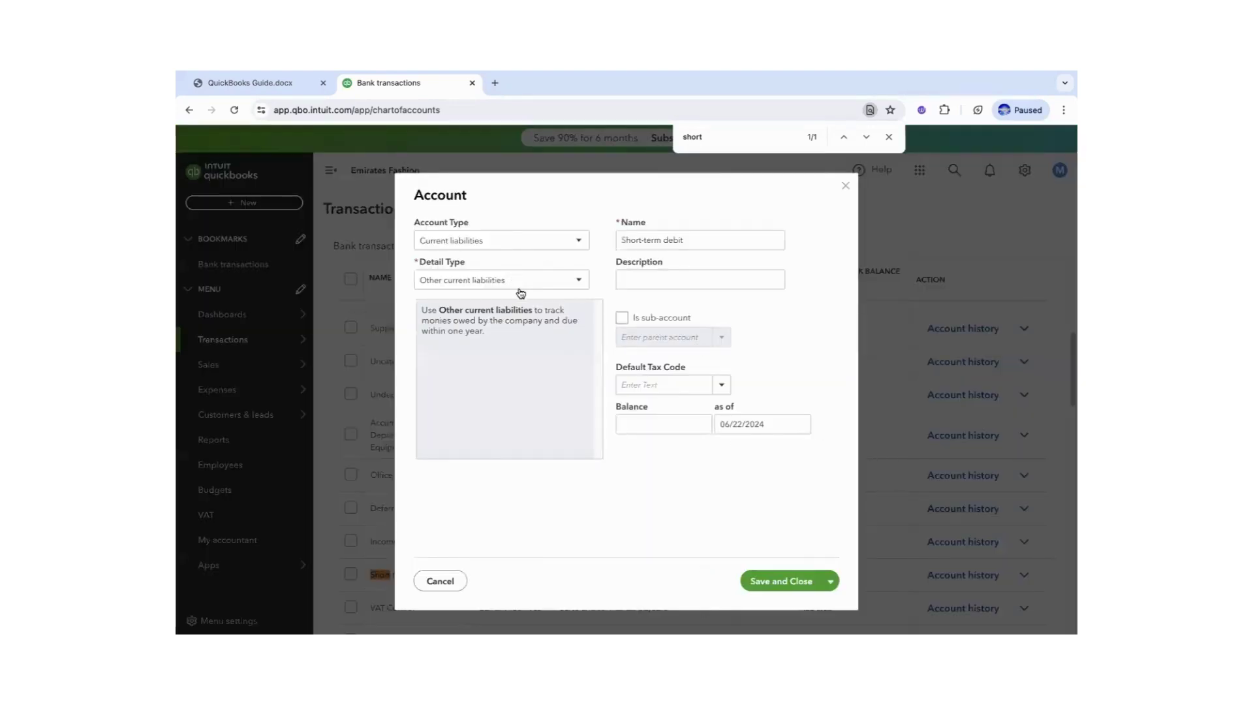
pyautogui.moveTo(699, 239); pyautogui.dragTo(548, 224)
pyautogui.write('Short-term Loan')
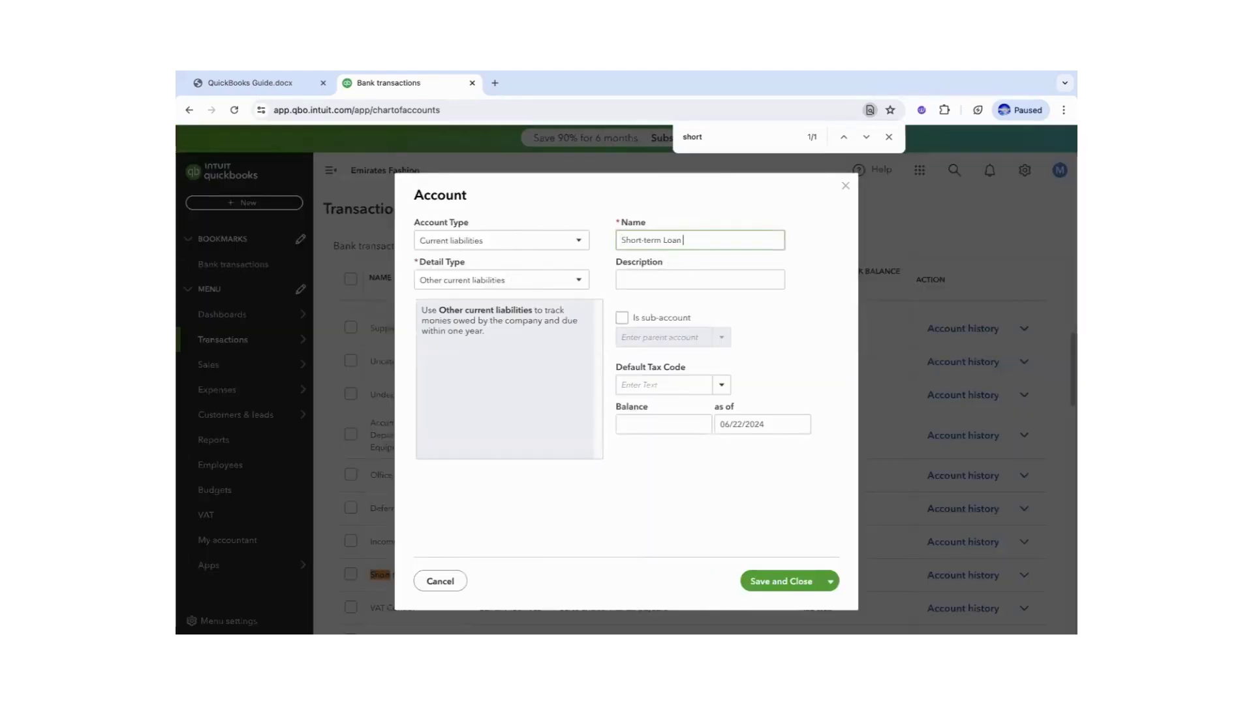
pyautogui.click(771, 579)
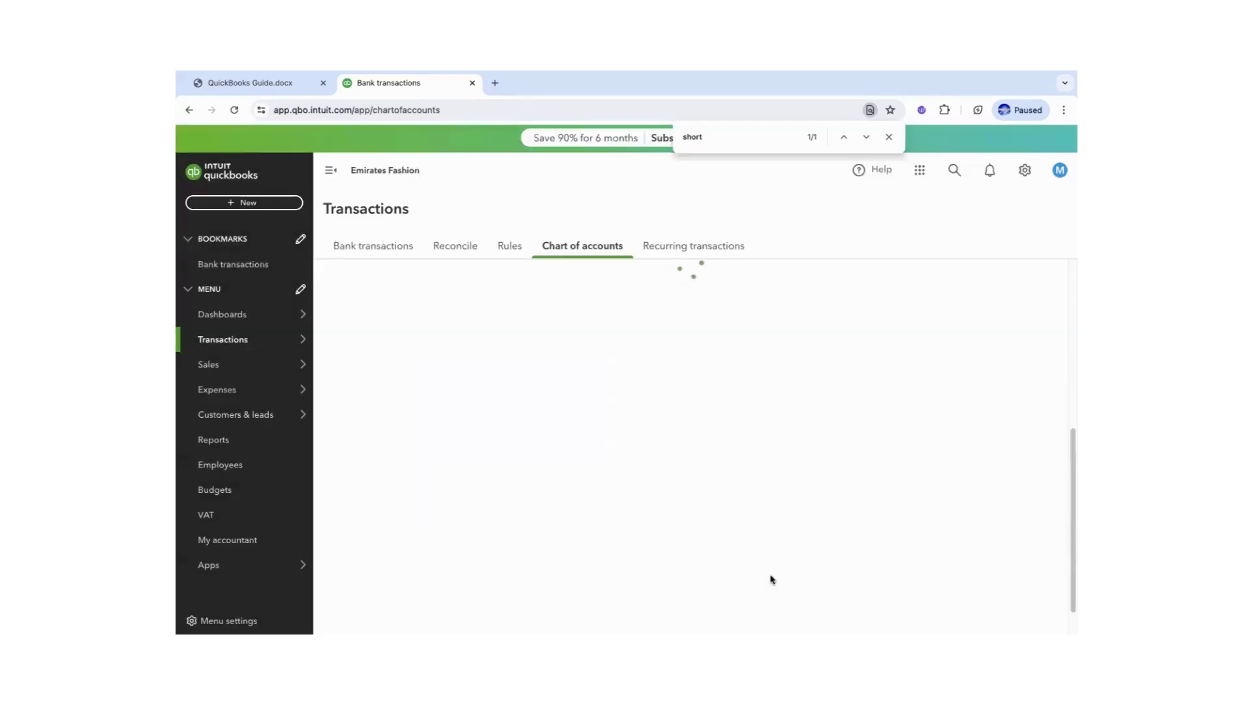
# Select the Rent Expense name in the guide's 31 Jun entry and search for "rent" in the QuickBooks chart of accounts.
pyautogui.click(268, 86)
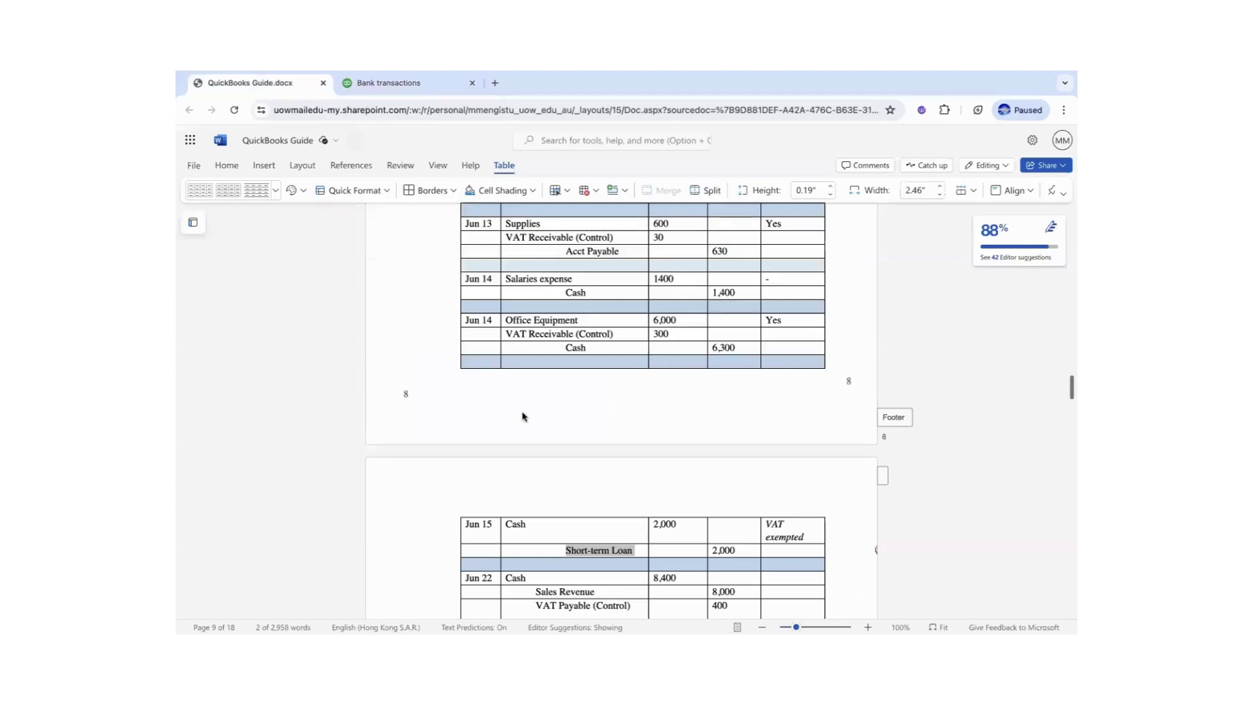
pyautogui.scroll(-3, 1038, 400)
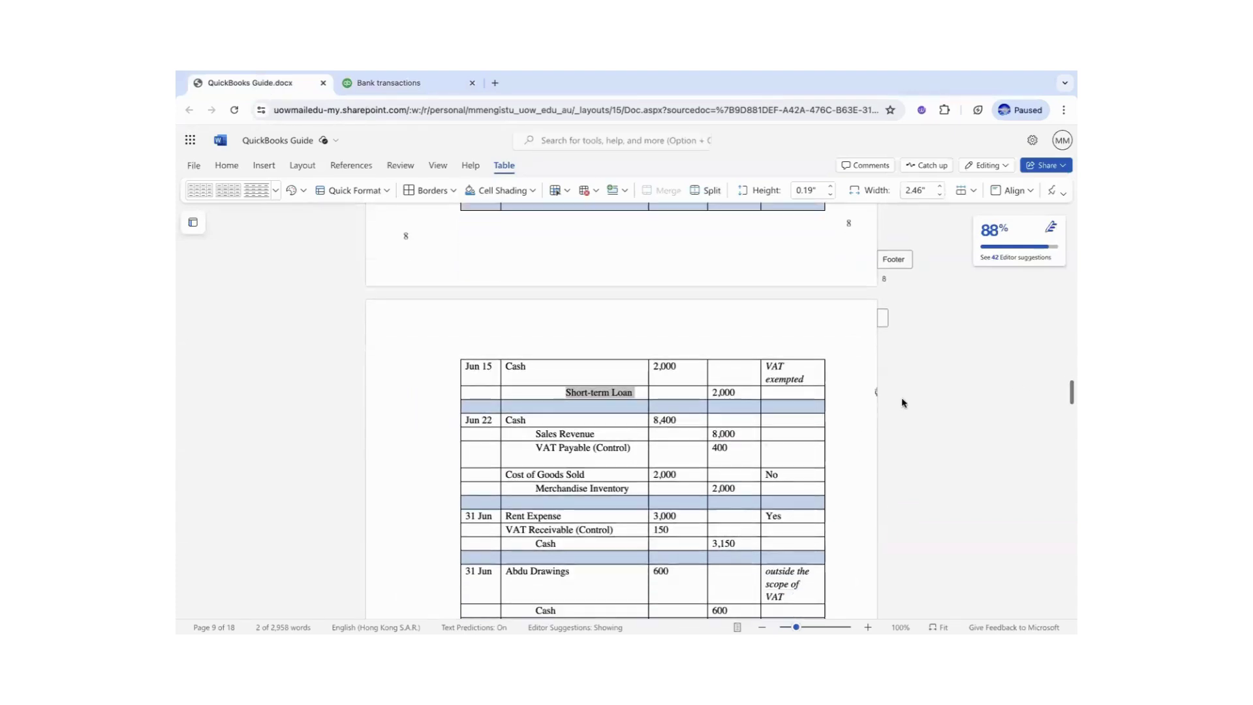
pyautogui.click(553, 420)
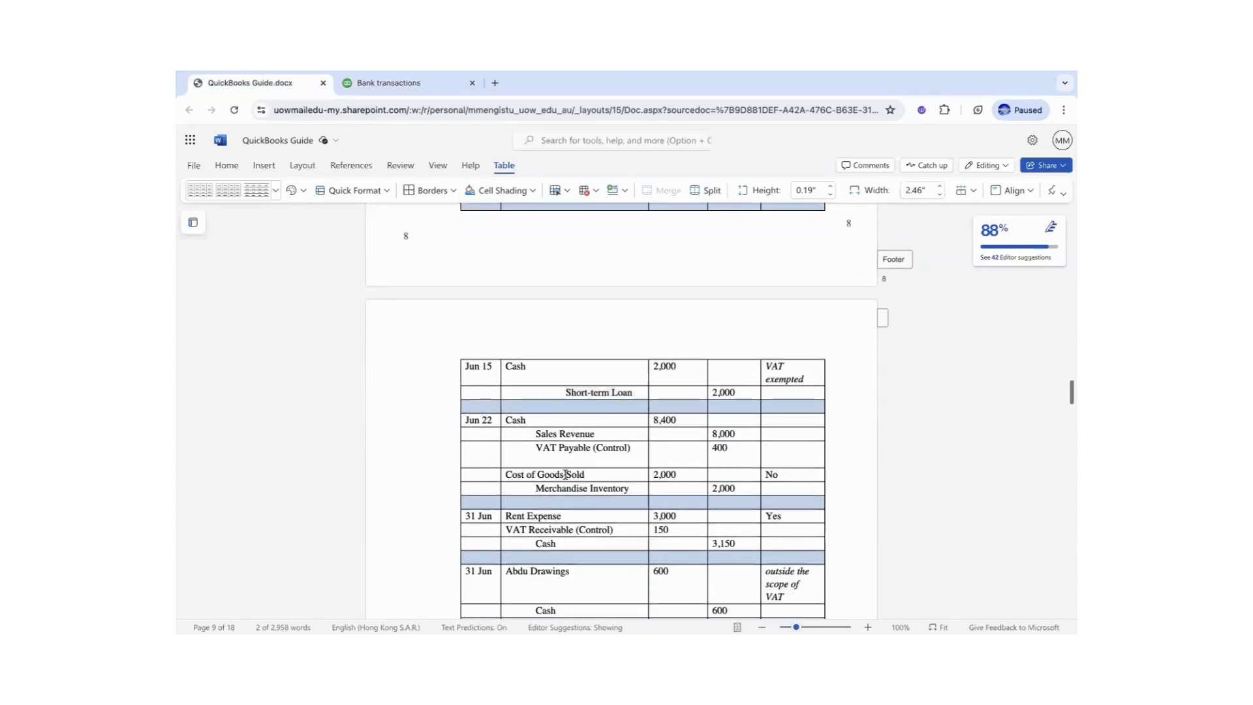
pyautogui.moveTo(567, 517); pyautogui.dragTo(512, 518)
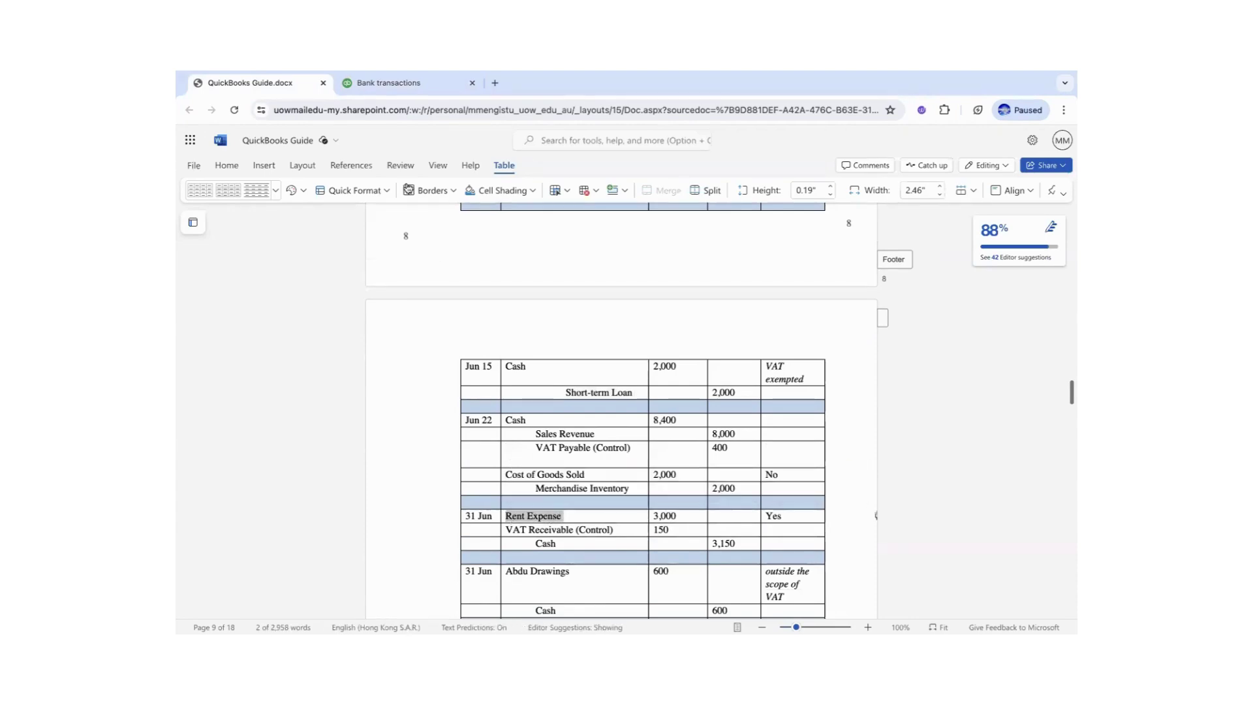
pyautogui.click(388, 82)
pyautogui.doubleClick(693, 137)
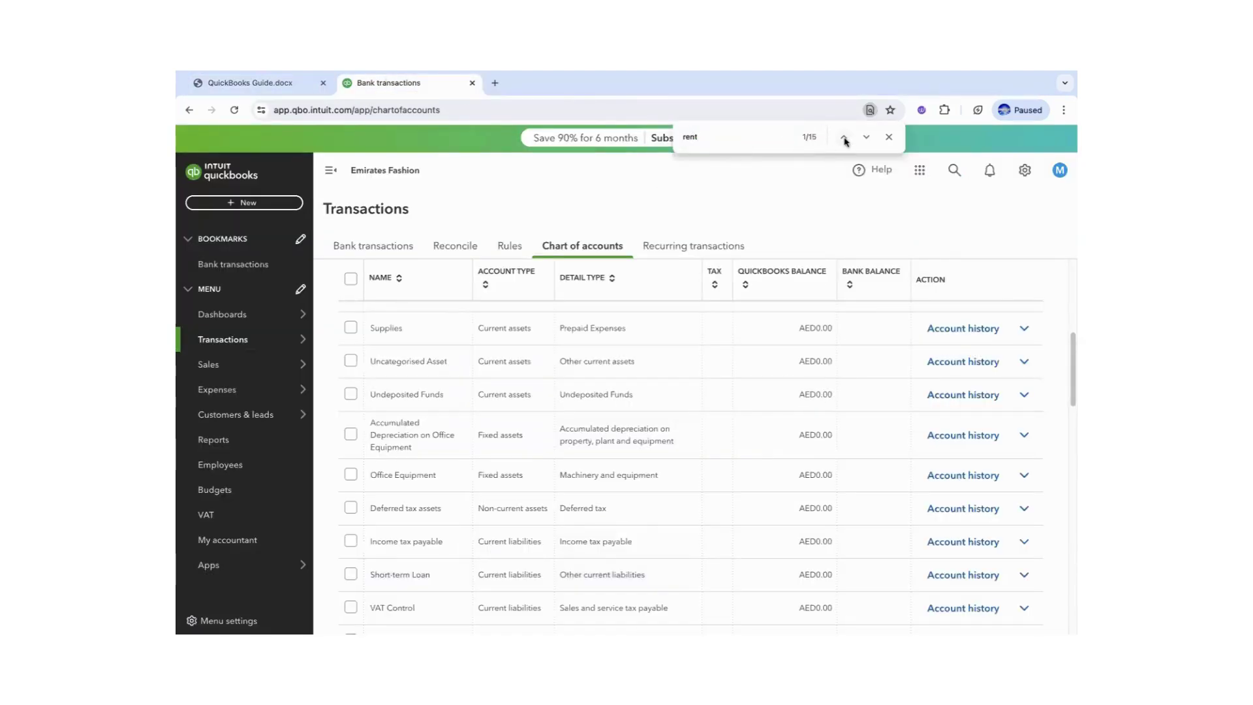
# Go through the "rent" matches in the chart of accounts as far as the Rent or lease payments account.
pyautogui.click(865, 139)
pyautogui.click(866, 139)
pyautogui.click(866, 139)
pyautogui.click(866, 139)
pyautogui.click(866, 139)
pyautogui.click(865, 139)
pyautogui.click(866, 139)
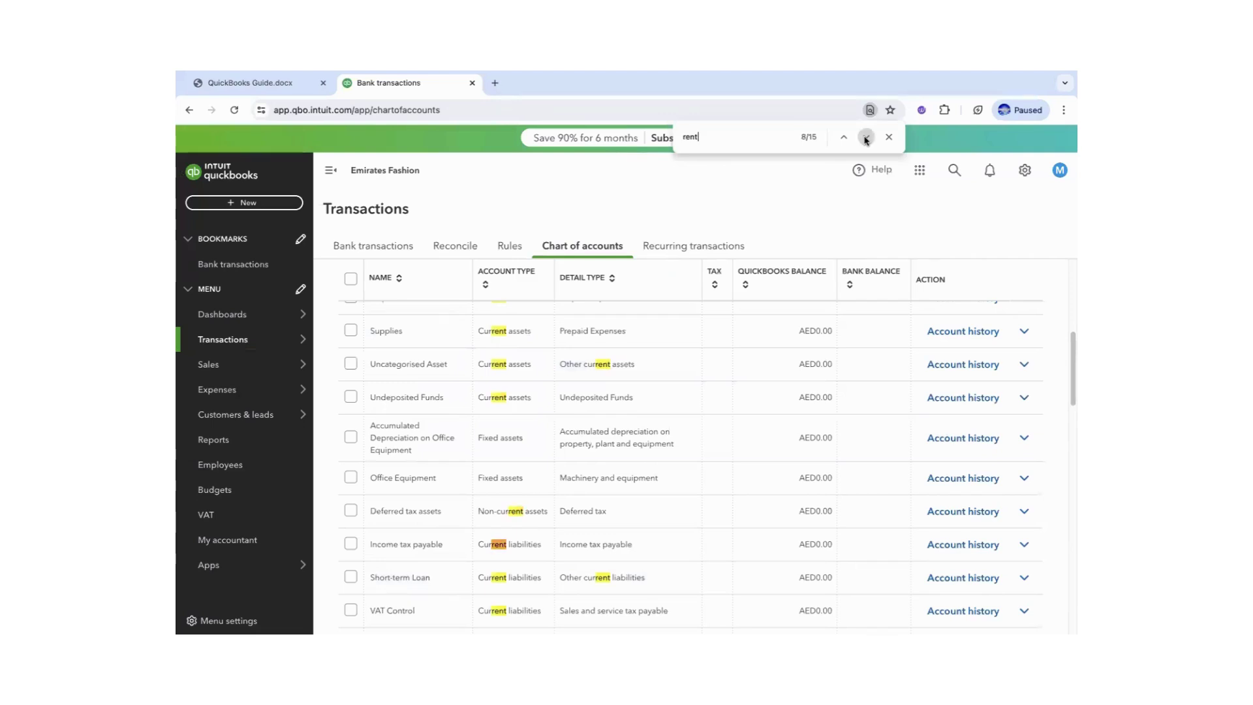
pyautogui.click(865, 139)
pyautogui.click(866, 139)
pyautogui.click(866, 139)
pyautogui.click(865, 139)
pyautogui.click(866, 139)
pyautogui.click(866, 139)
pyautogui.click(866, 139)
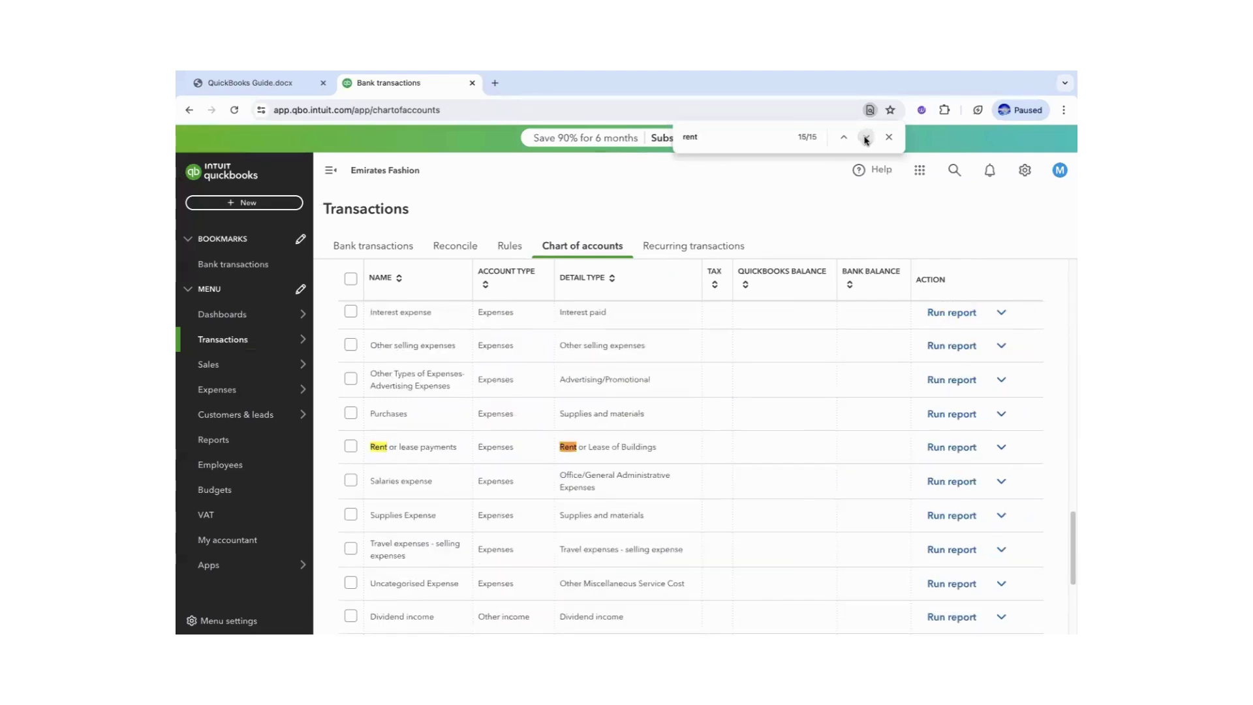
# Rename the Rent or lease payments account as Rent Expense and save it.
pyautogui.click(1000, 448)
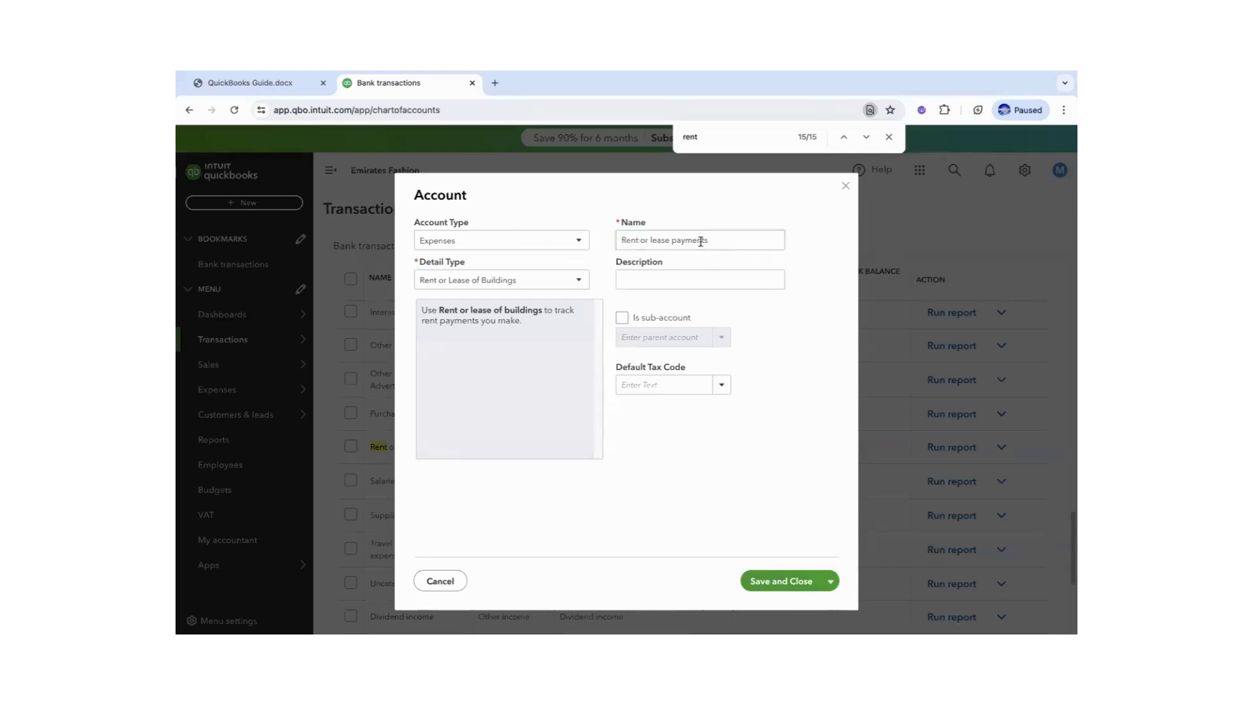
pyautogui.moveTo(711, 240); pyautogui.dragTo(613, 240)
pyautogui.write('Rent Expense')
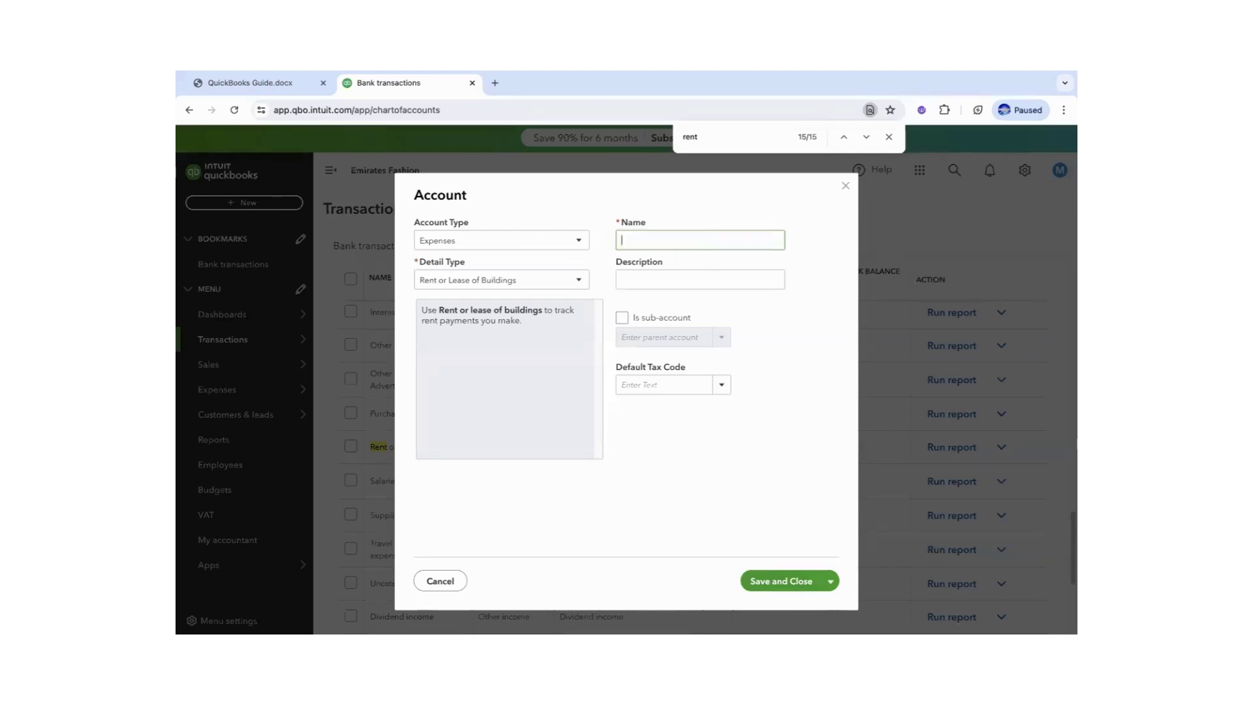
pyautogui.click(770, 580)
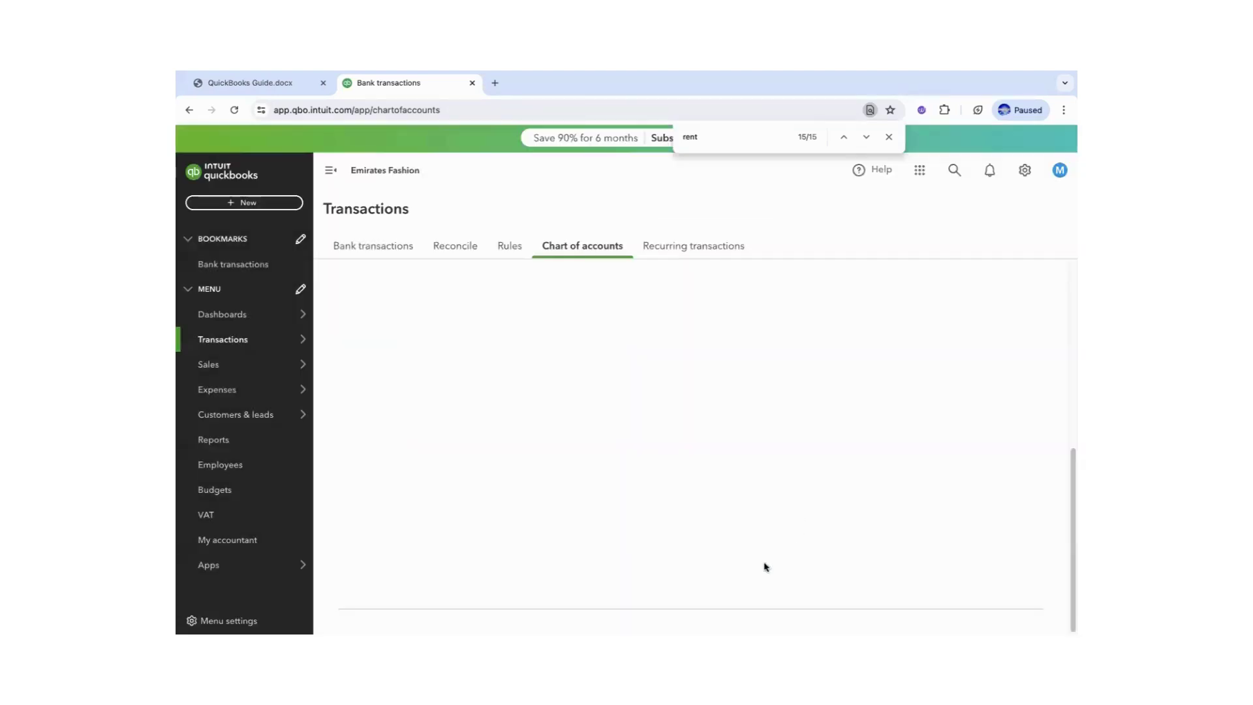
# Copy the owner's drawings account name from the guide's 31 Jun entry and search the QuickBooks chart of accounts for "draw".
pyautogui.click(258, 81)
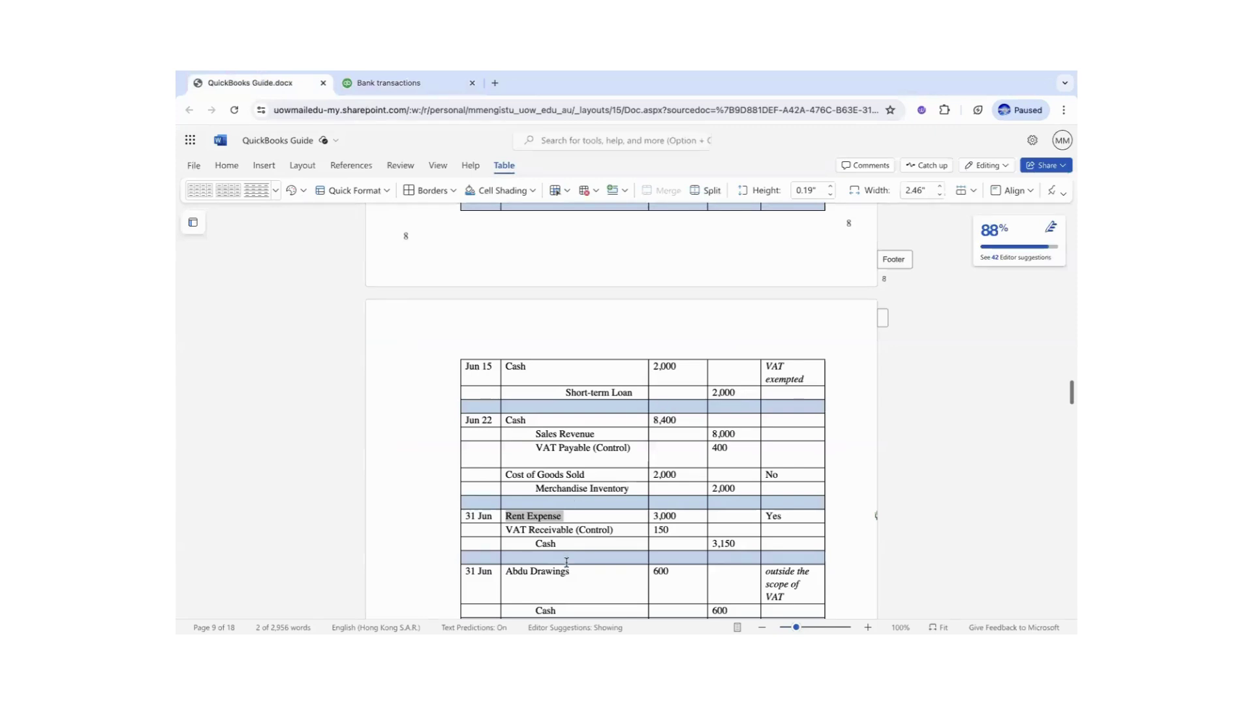
pyautogui.moveTo(572, 572); pyautogui.dragTo(508, 572)
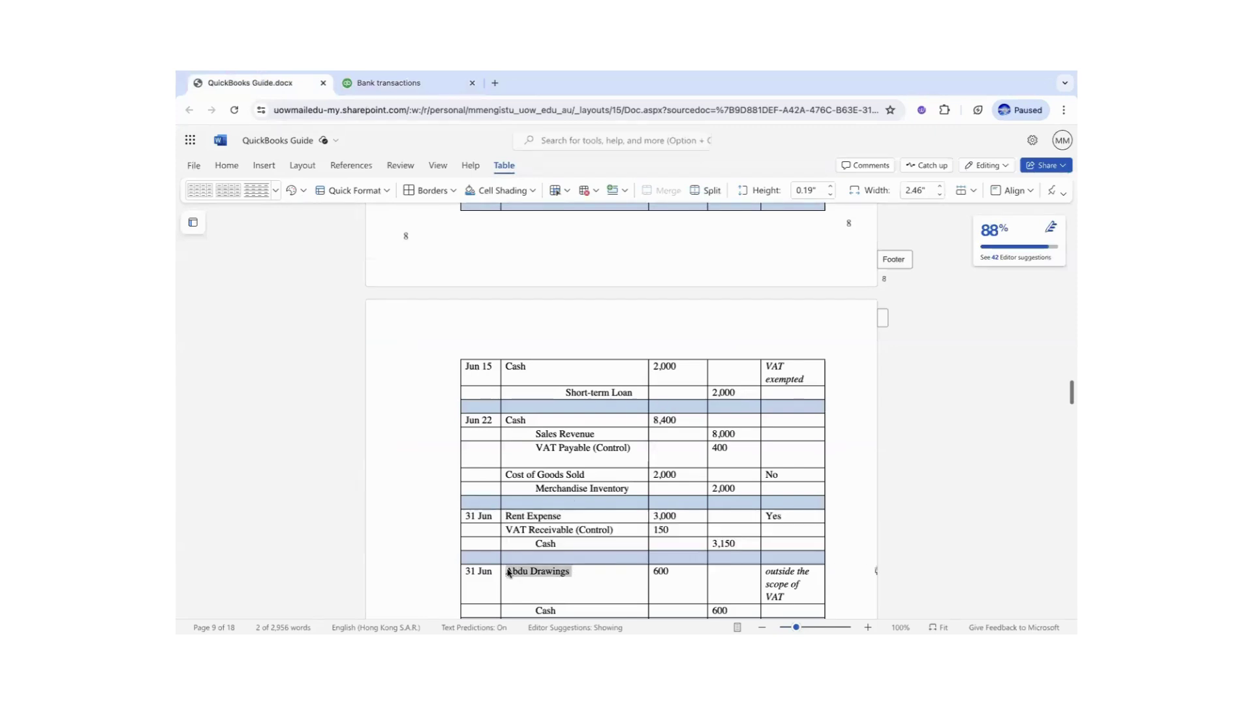
pyautogui.click(395, 82)
pyautogui.doubleClick(695, 140)
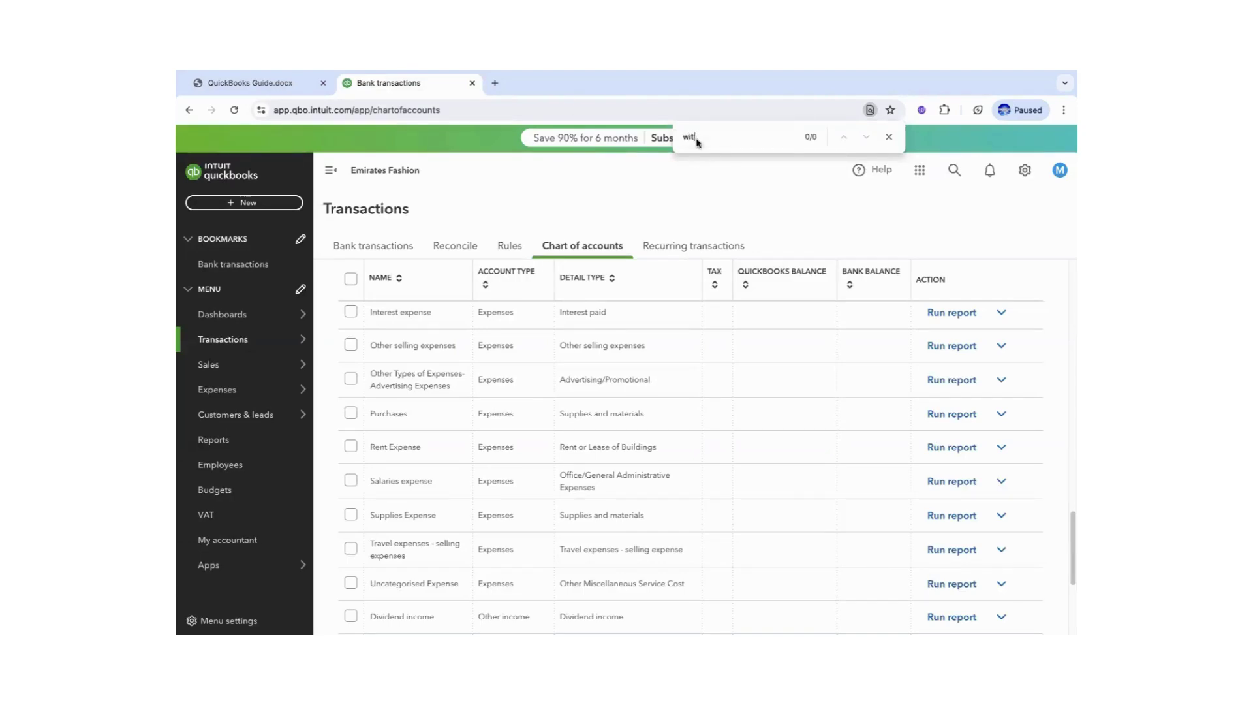
pyautogui.press('BackSpace')
pyautogui.press('BackSpace')
pyautogui.press('BackSpace')
pyautogui.write('draw')
pyautogui.press('BackSpace')
pyautogui.press('BackSpace')
# Start a new account with account type Owner's equity and detail type Owner's Equity.
pyautogui.moveTo(1071, 518); pyautogui.dragTo(1035, 262)
pyautogui.click(993, 294)
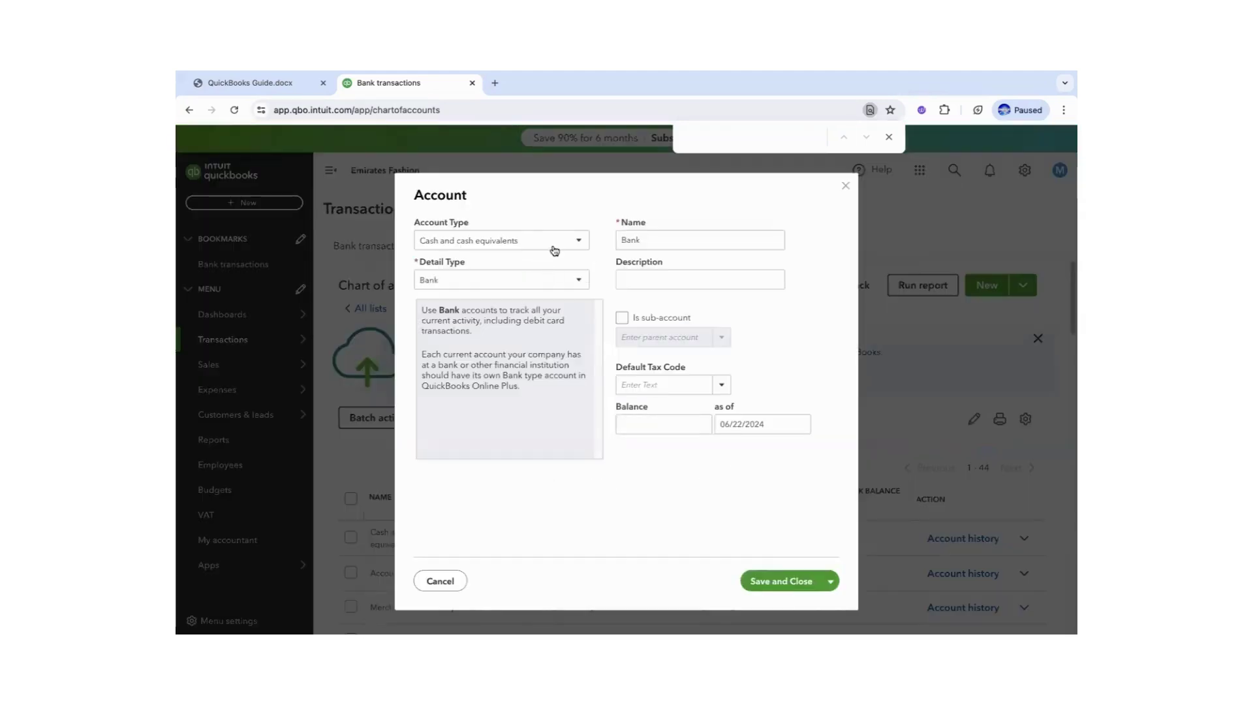
pyautogui.click(554, 250)
pyautogui.click(451, 435)
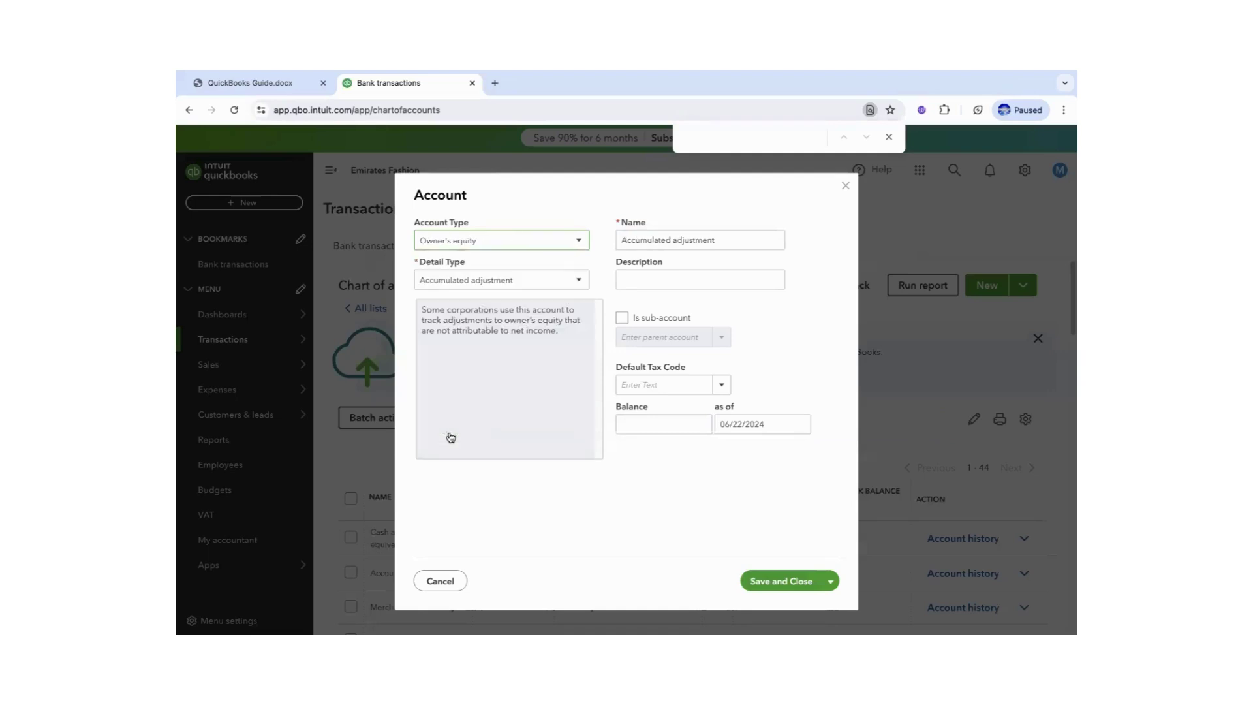
pyautogui.click(564, 280)
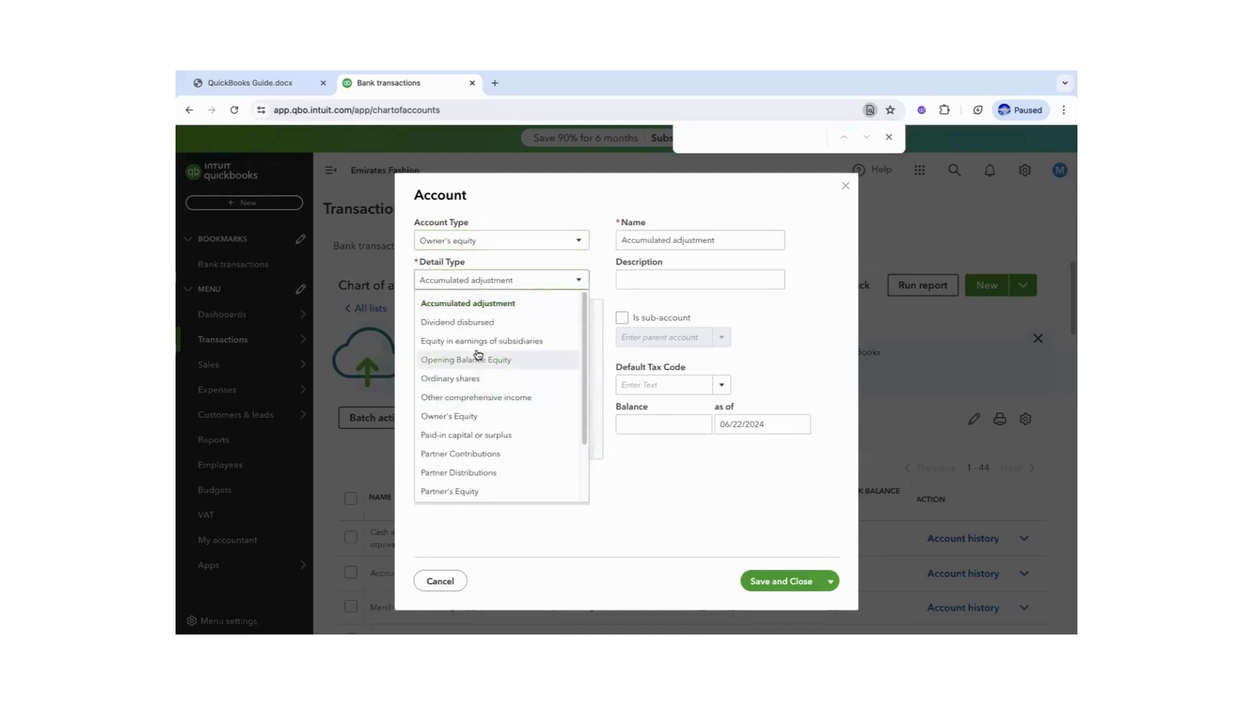
pyautogui.click(456, 417)
# Name the new equity account with the owner's first name in possessive form followed by Drawings, and save it.
pyautogui.tripleClick(695, 239)
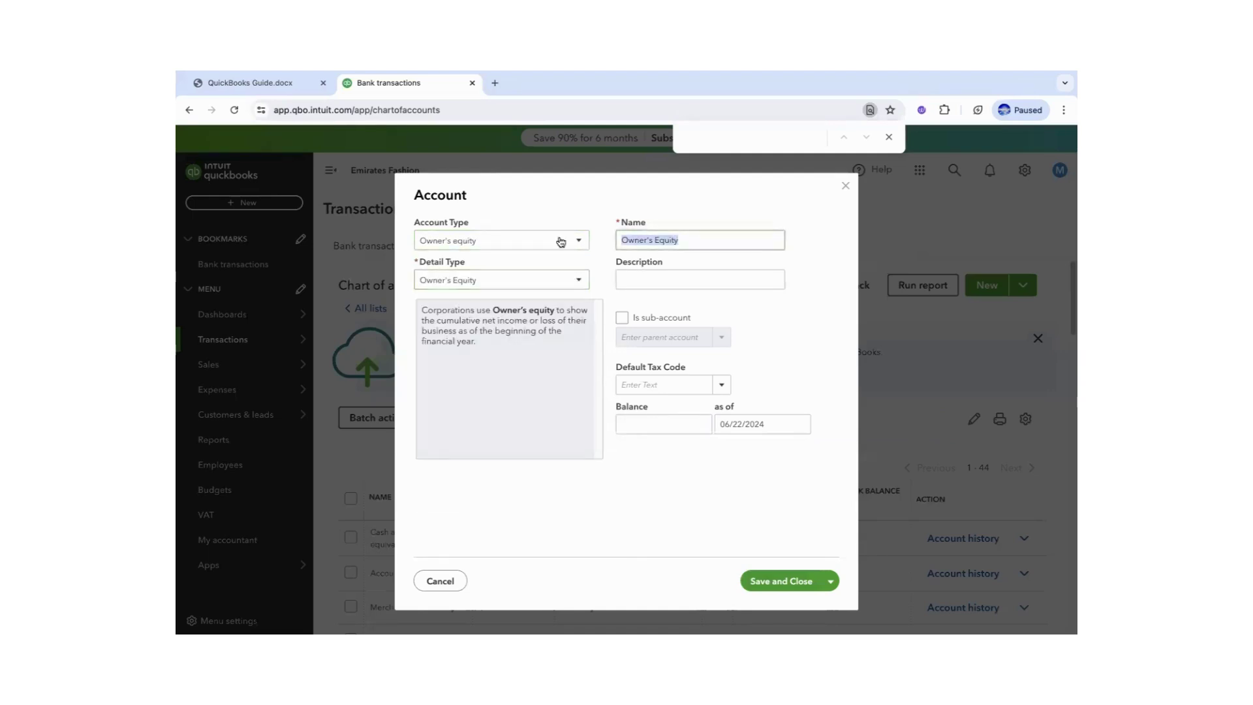
pyautogui.press('BackSpace')
pyautogui.write('Abdu Drawings')
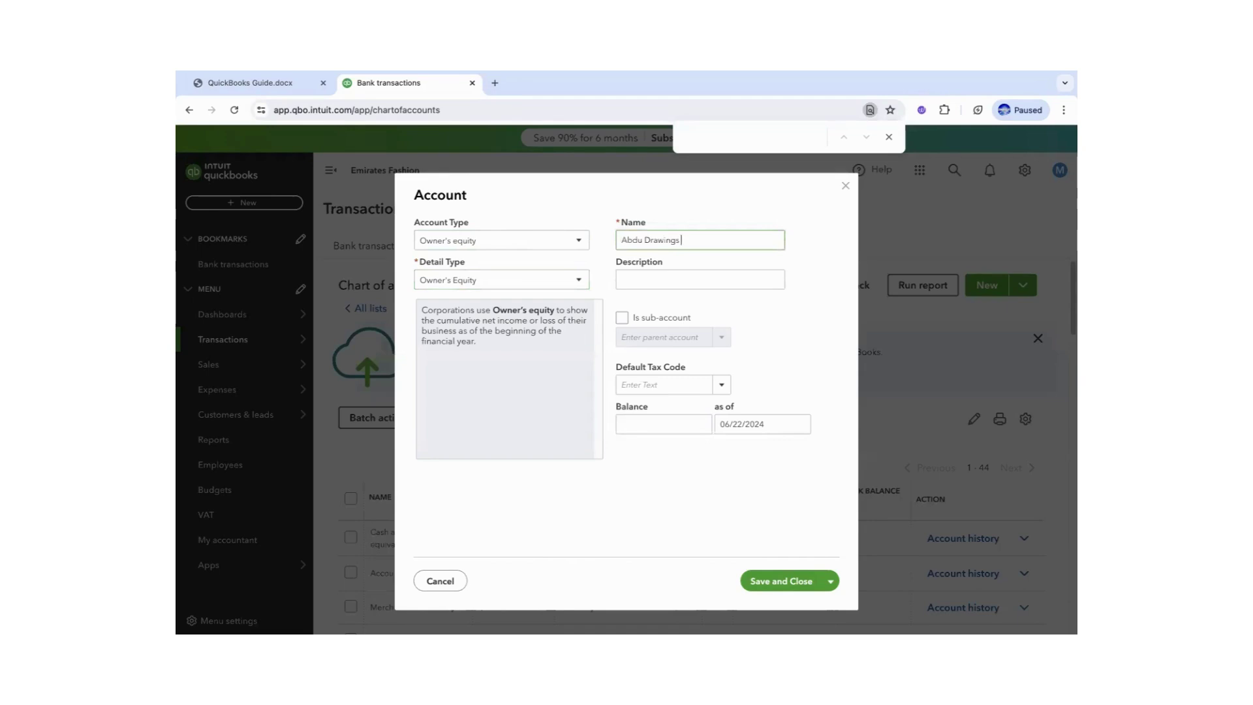
pyautogui.click(641, 240)
pyautogui.write("'s")
pyautogui.click(777, 582)
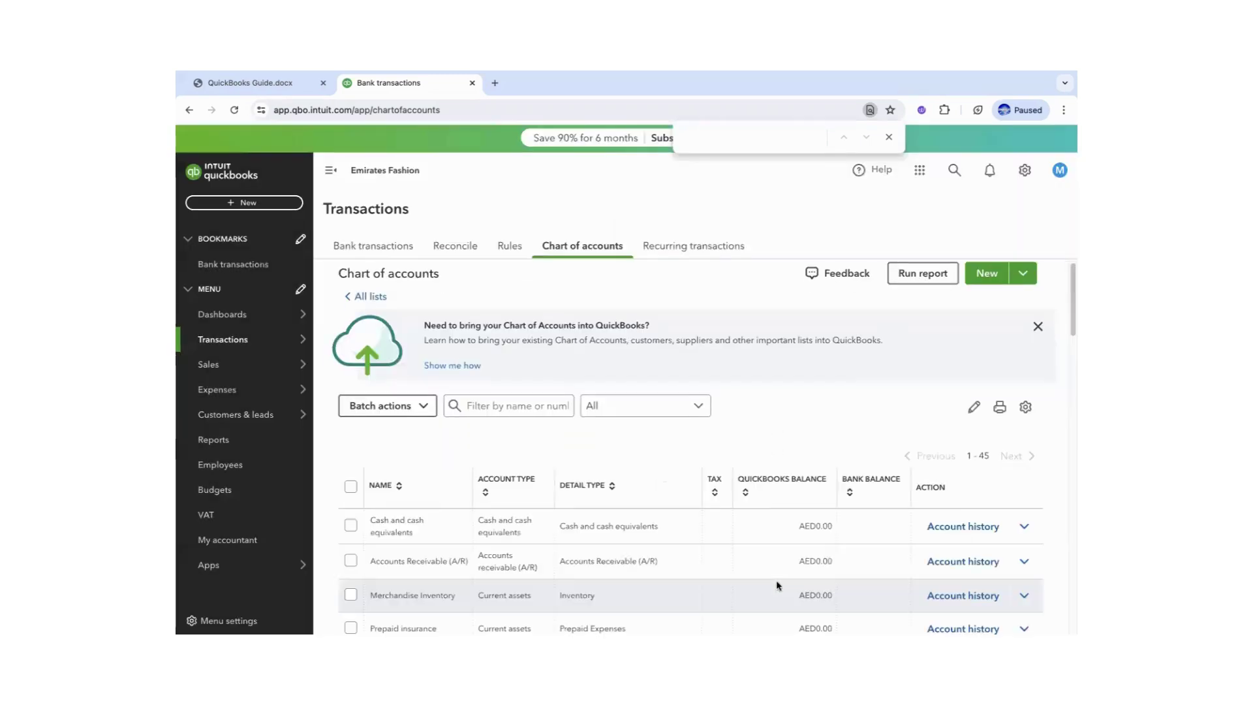
# Copy the Telephone and internet expense name from the guide's 31 Jun entry, return to QuickBooks and clear the page search.
pyautogui.click(281, 83)
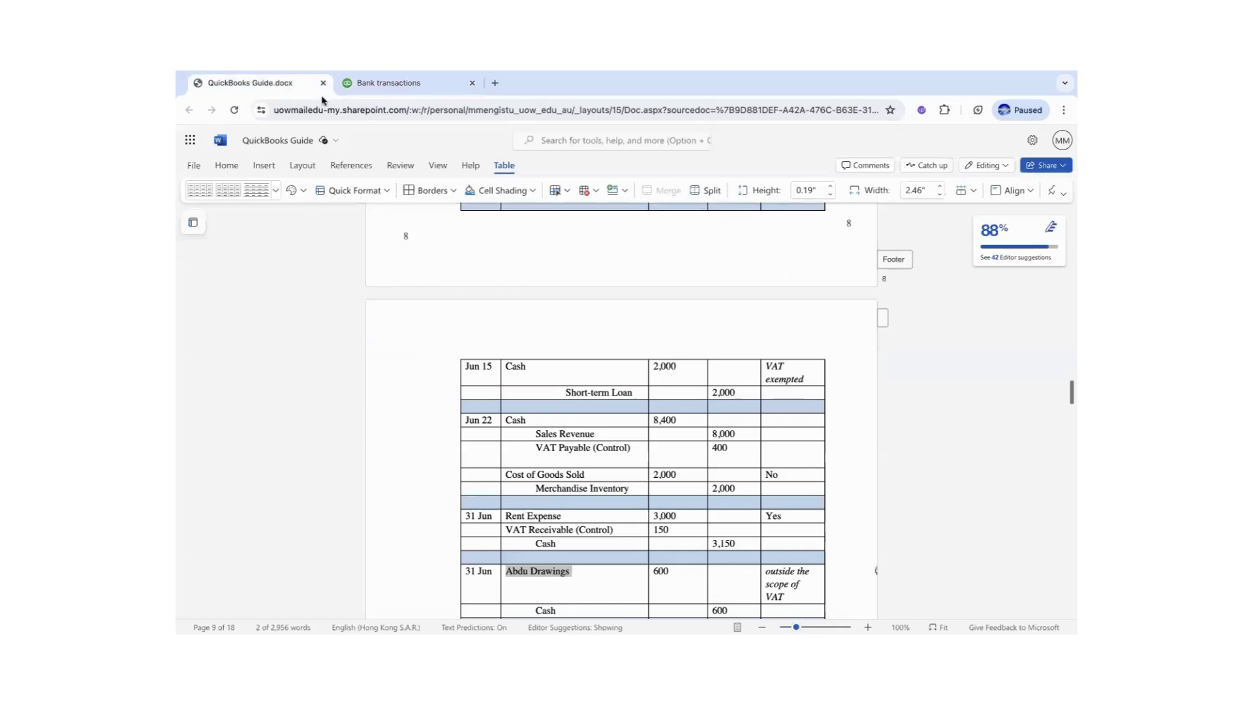
pyautogui.scroll(-4, 726, 370)
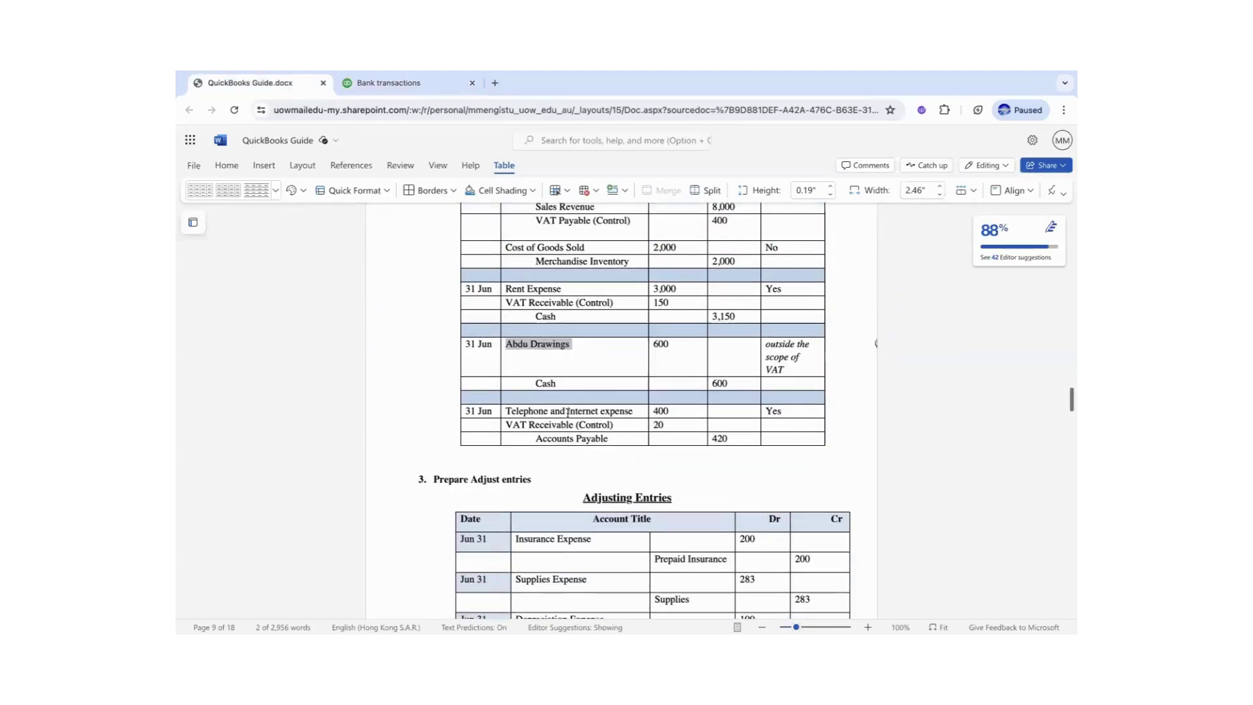
pyautogui.moveTo(506, 411); pyautogui.dragTo(615, 413)
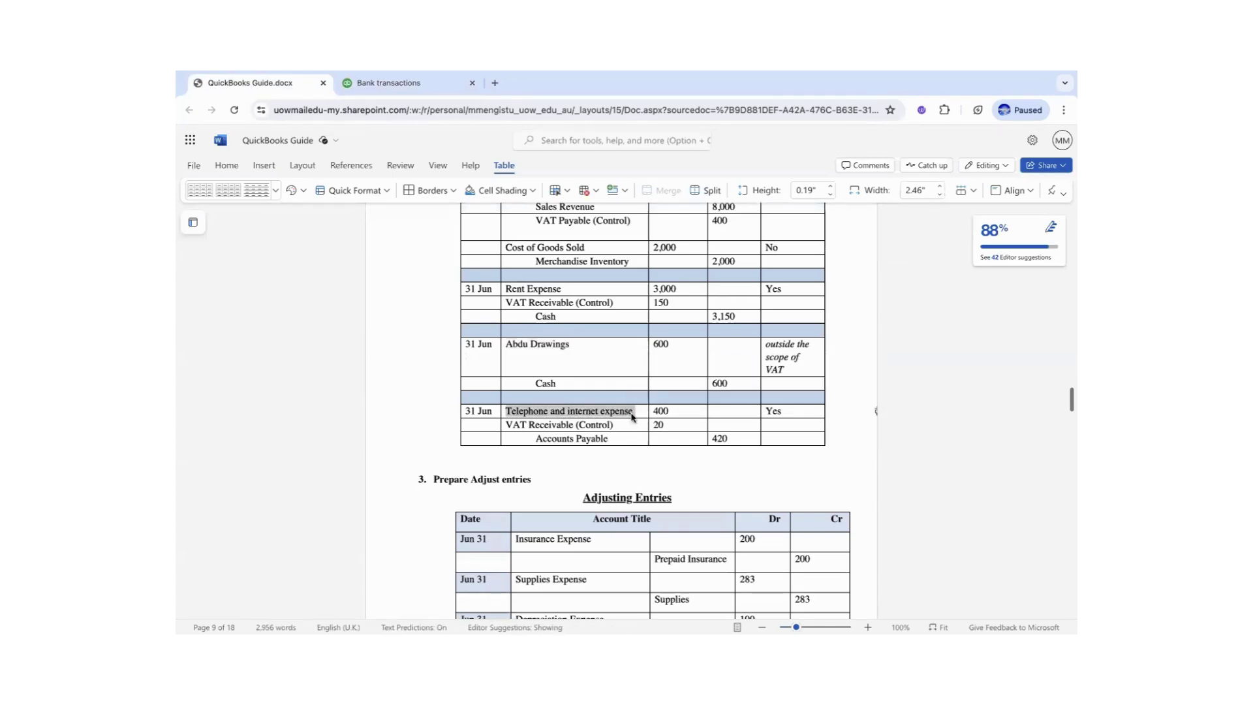
pyautogui.click(366, 82)
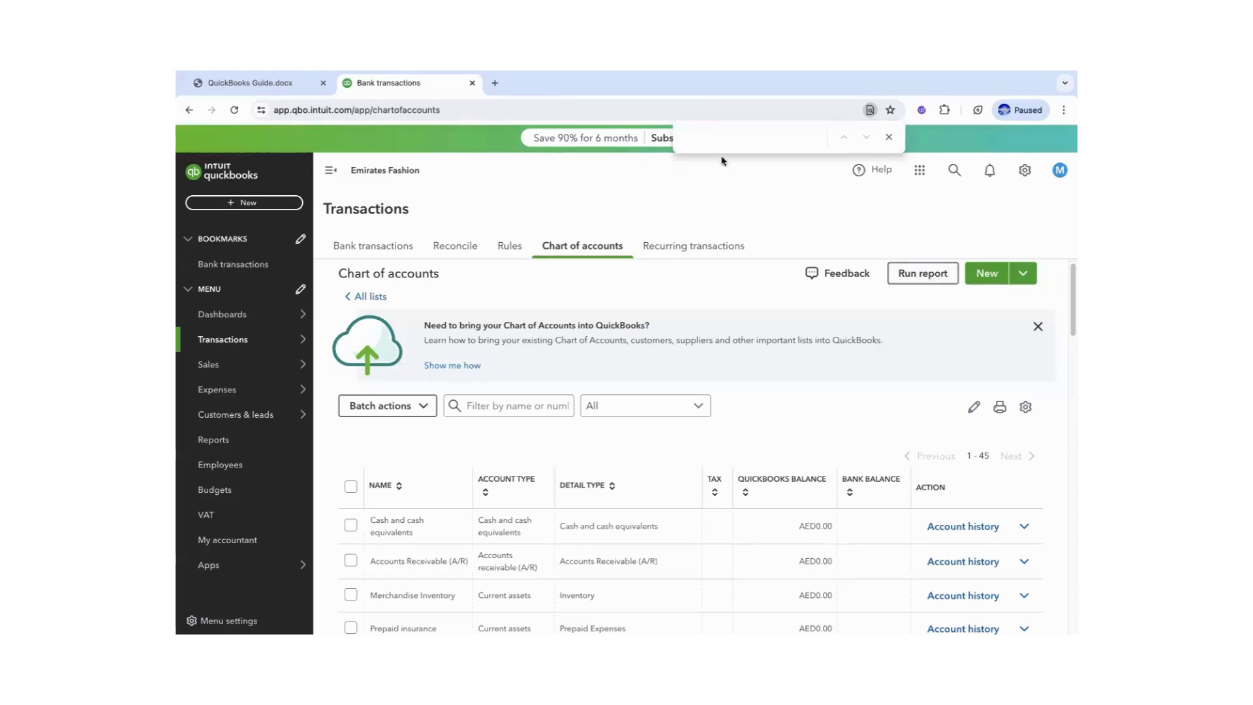
pyautogui.click(709, 140)
pyautogui.press('BackSpace')
pyautogui.press('BackSpace')
pyautogui.press('BackSpace')
pyautogui.press('BackSpace')
# Start a new account with account type Expenses and detail type Utilities, checking that its description covers telephone.
pyautogui.click(985, 274)
pyautogui.click(555, 240)
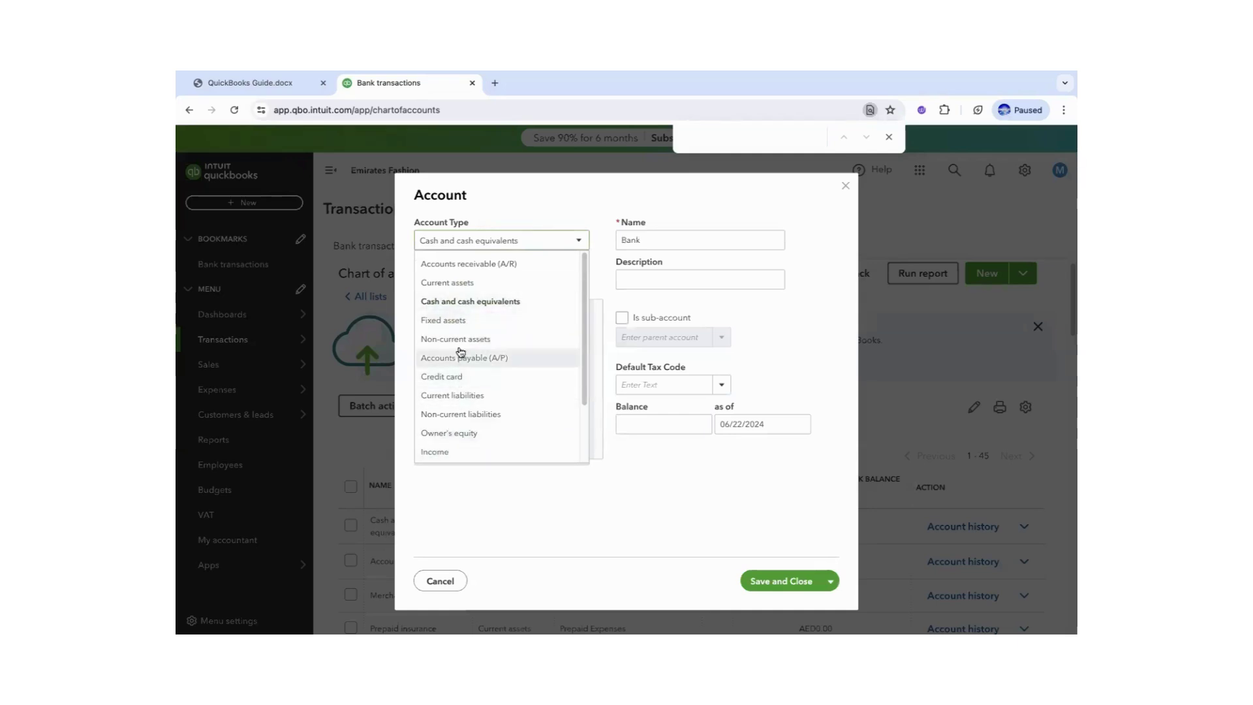
pyautogui.moveTo(582, 354); pyautogui.dragTo(582, 383)
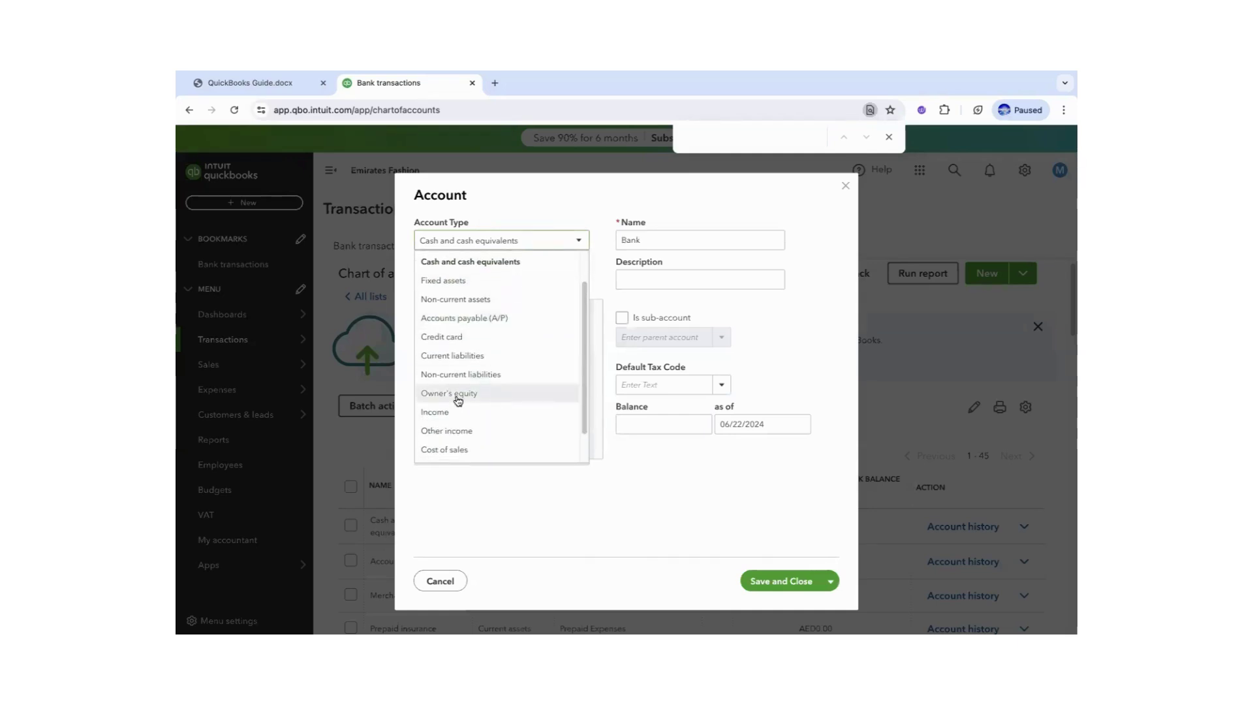
pyautogui.scroll(-1, 570, 434)
pyautogui.click(462, 434)
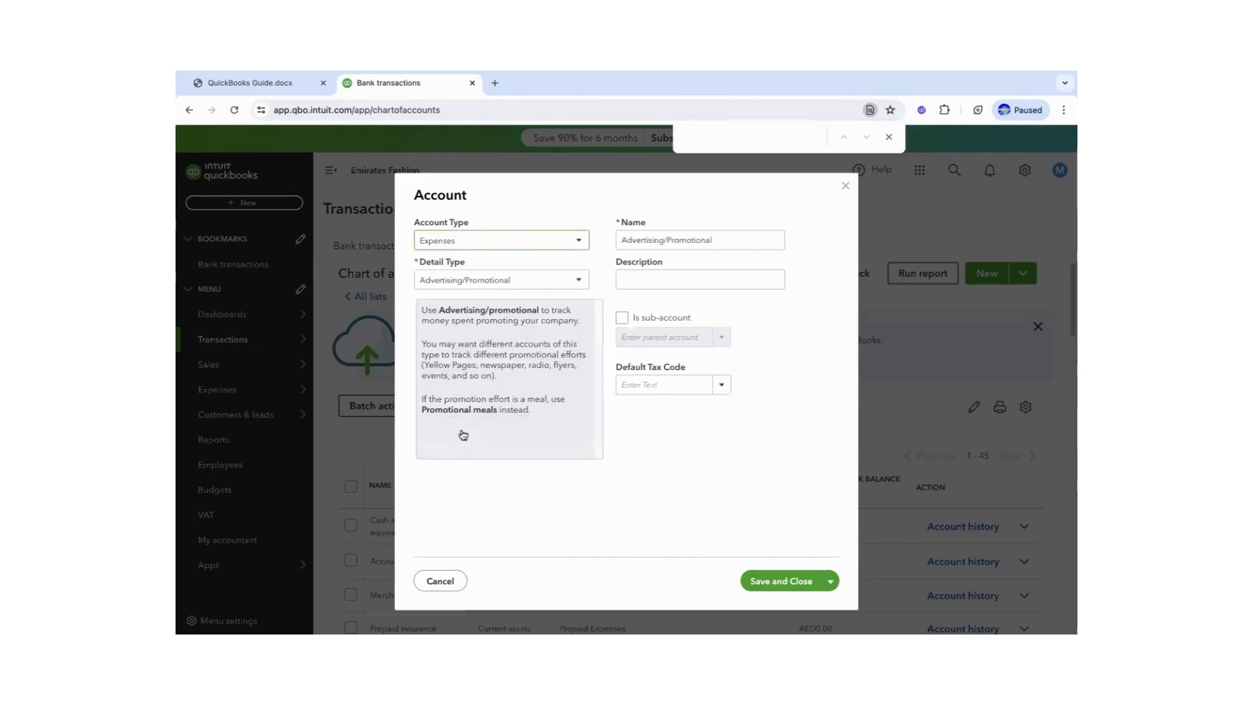
pyautogui.click(530, 285)
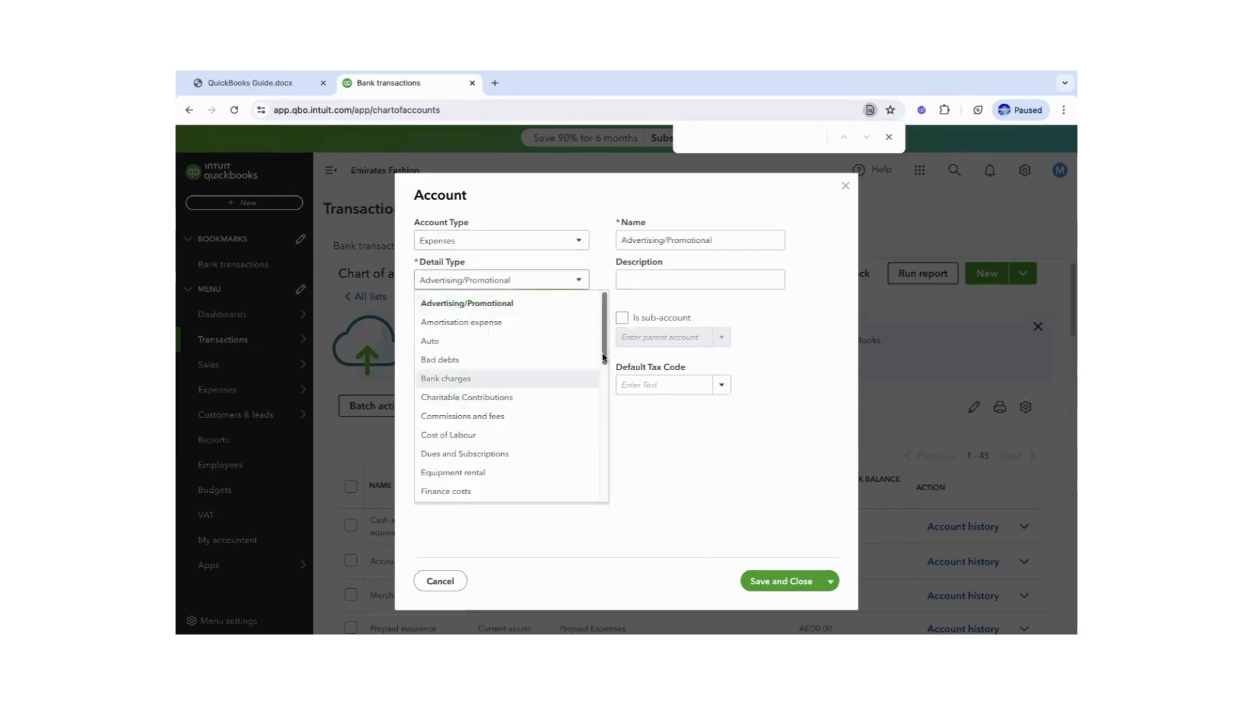
pyautogui.moveTo(604, 359); pyautogui.dragTo(603, 394)
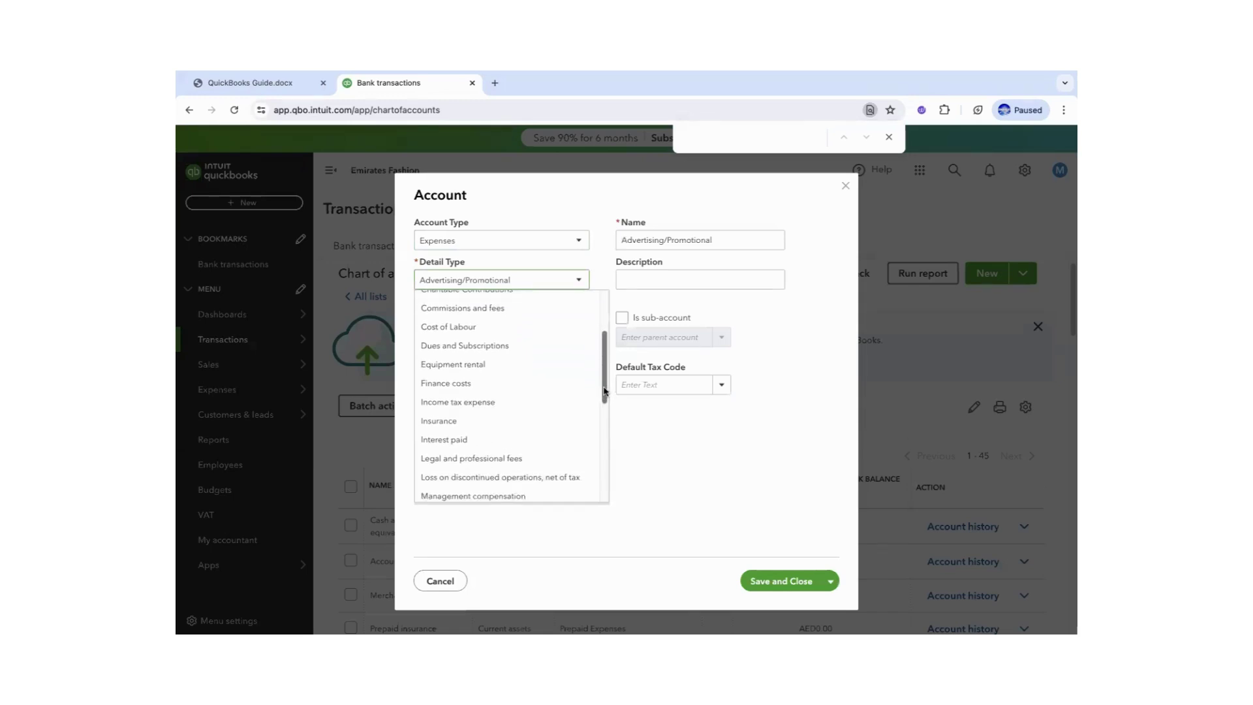
pyautogui.moveTo(604, 390); pyautogui.dragTo(598, 490)
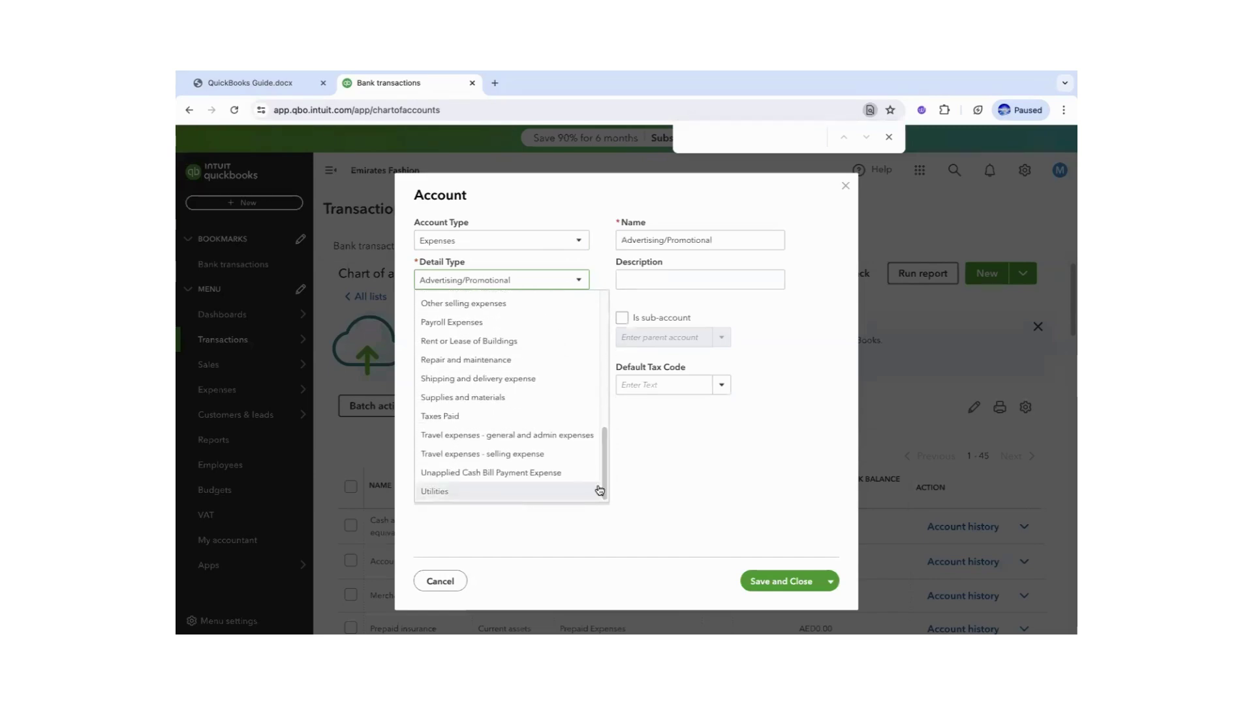
pyautogui.click(447, 492)
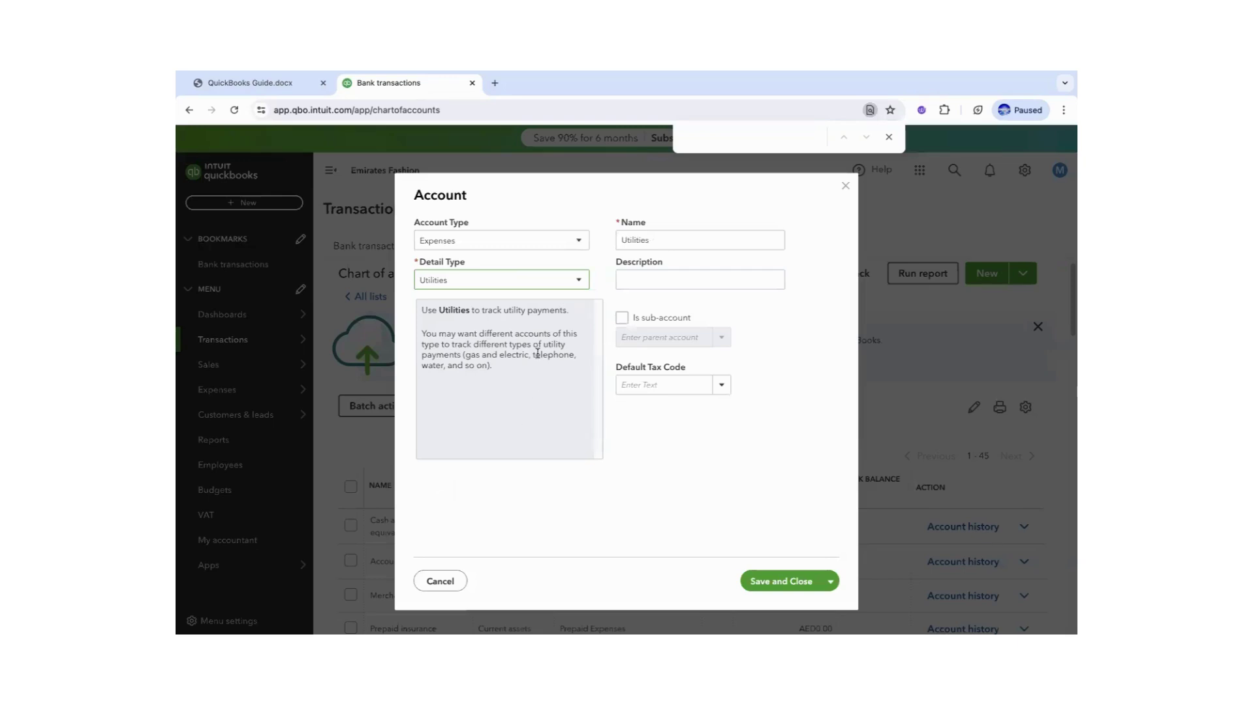
pyautogui.moveTo(534, 353); pyautogui.dragTo(573, 353)
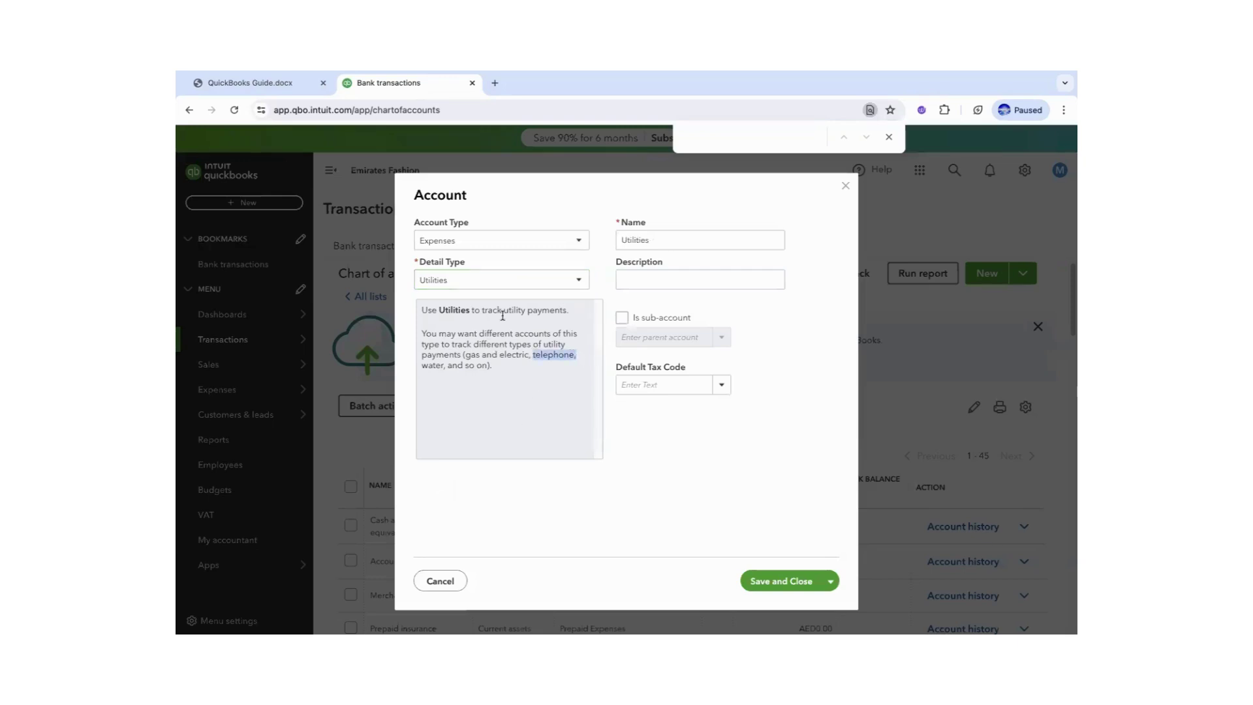
# Name the new utilities account Telephone and internet expense and save it.
pyautogui.doubleClick(639, 240)
pyautogui.write('Telephone and internet expense')
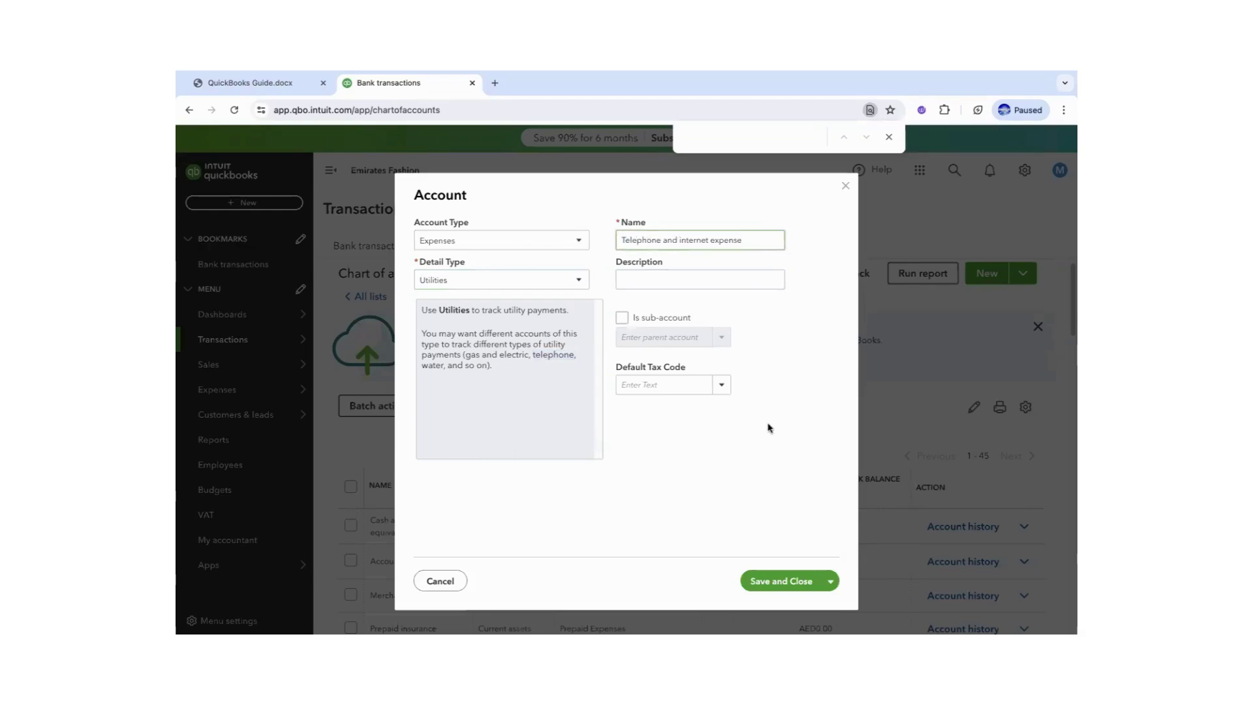
pyautogui.click(776, 580)
# Select the Insurance Expense name in the guide's adjusting entries and search for "insu" in the chart of accounts as far as Insurance - Liability.
pyautogui.click(250, 83)
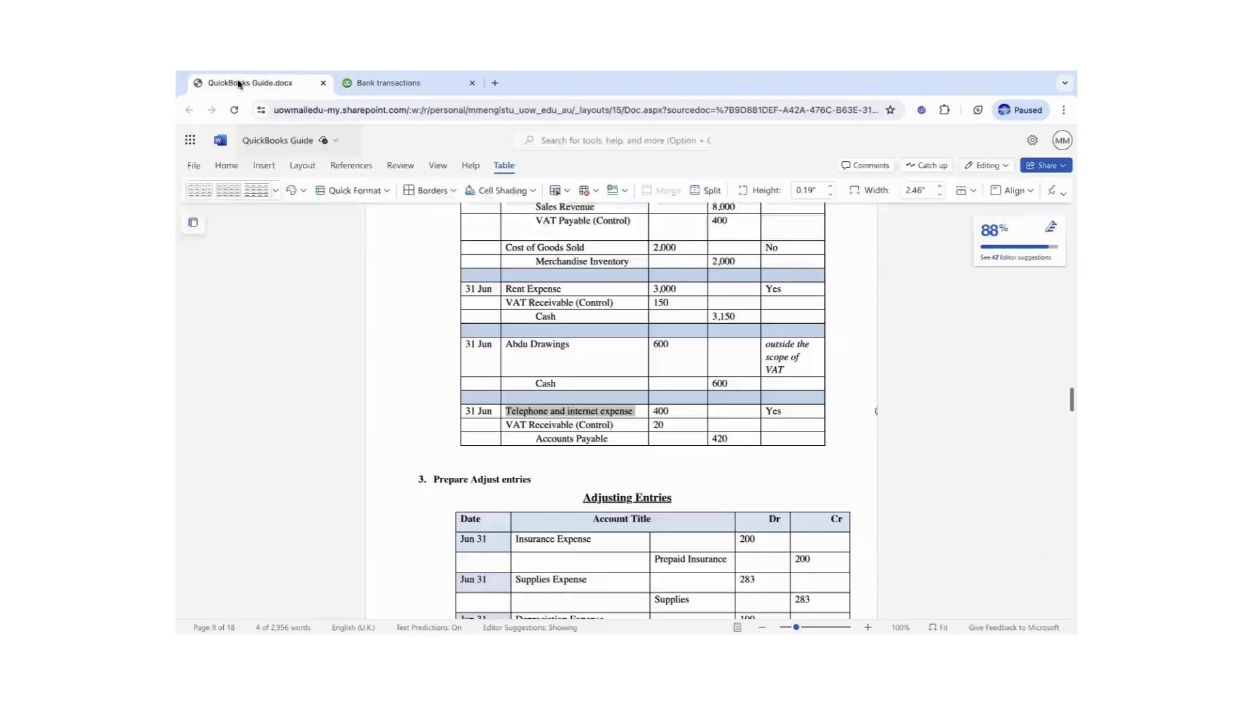
pyautogui.click(569, 431)
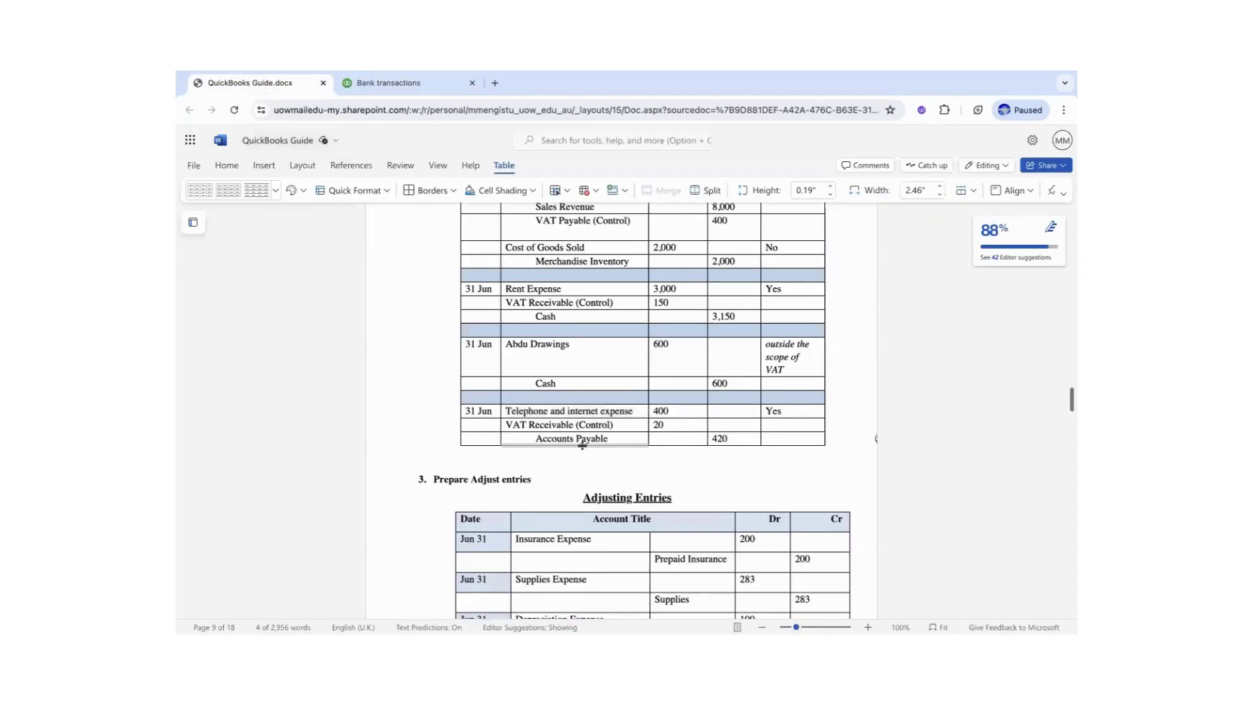
pyautogui.click(625, 536)
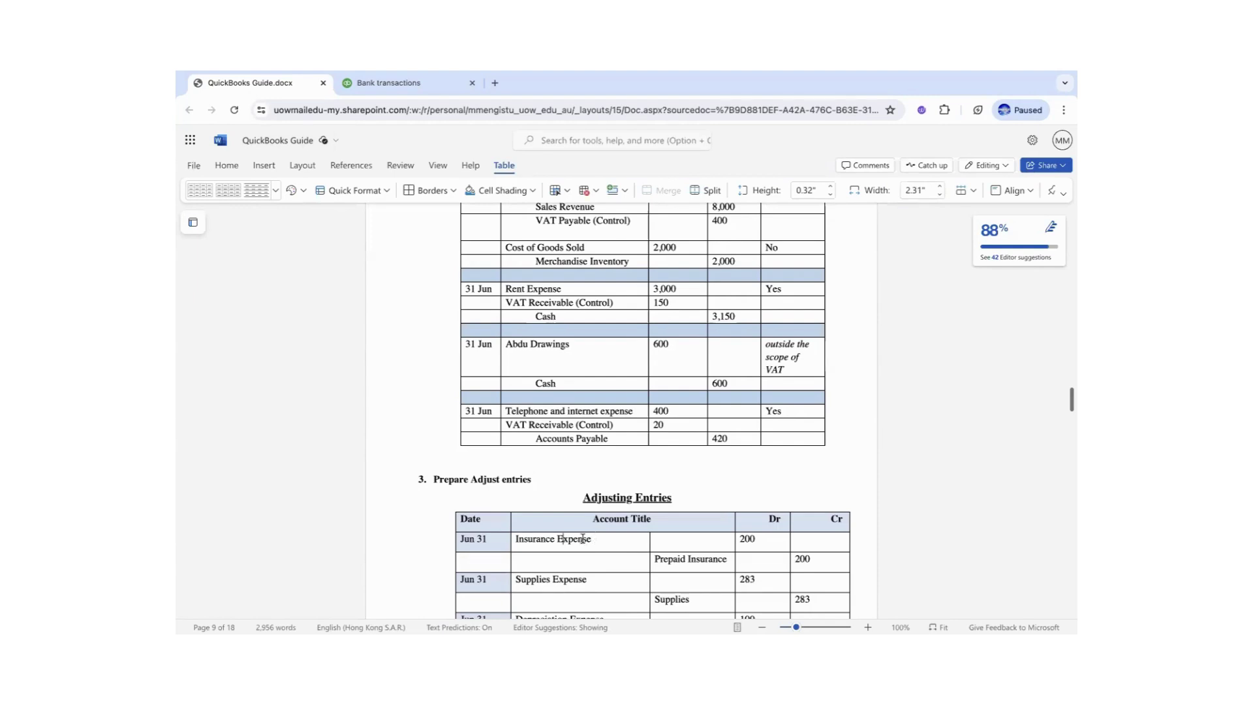
pyautogui.moveTo(583, 539); pyautogui.dragTo(460, 508)
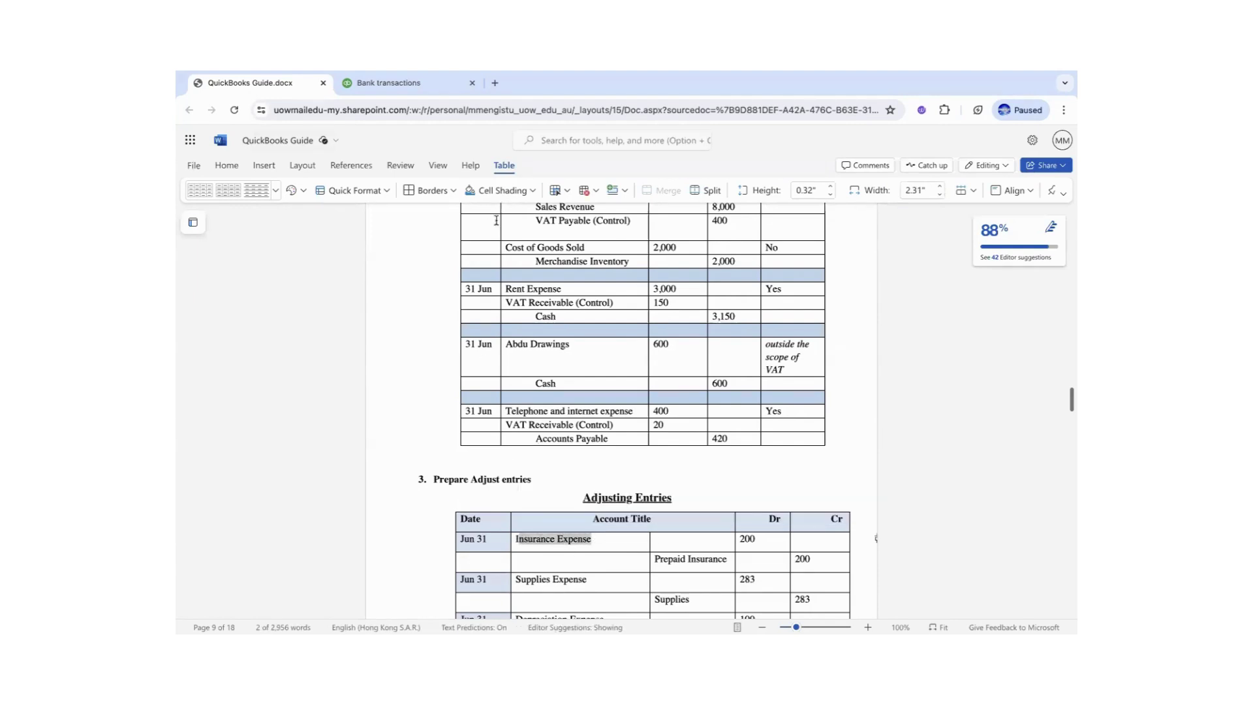
pyautogui.click(408, 86)
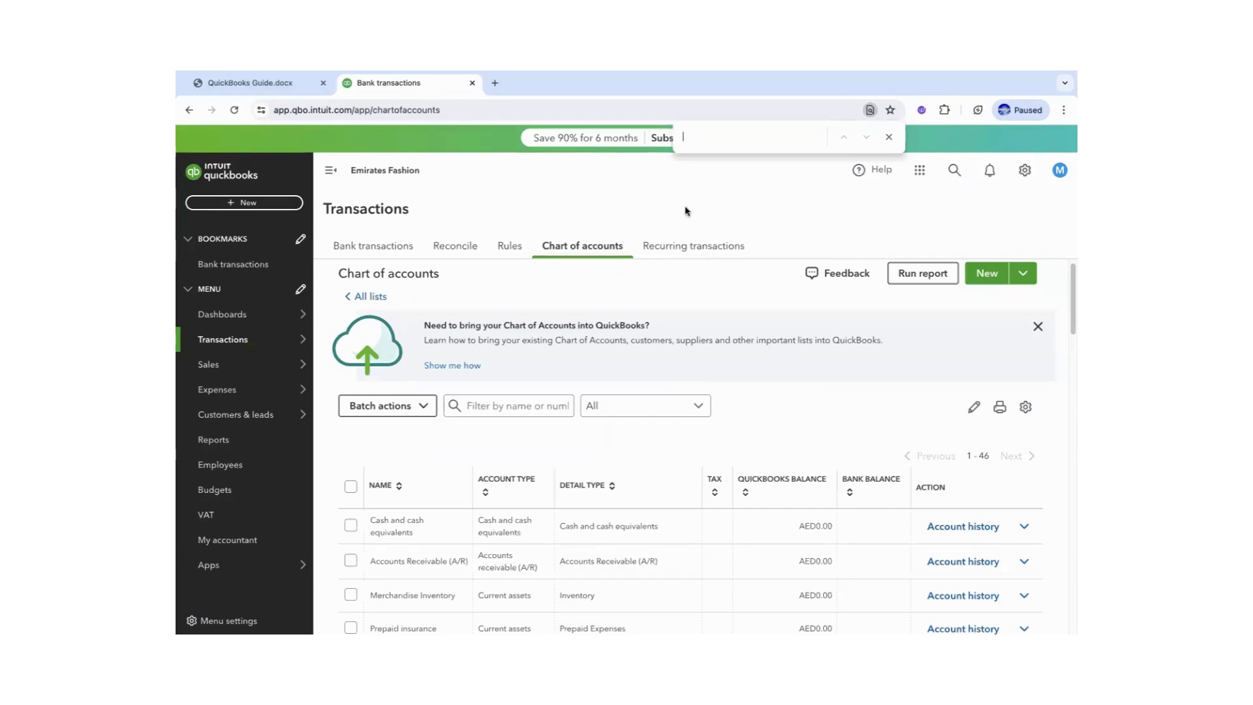
pyautogui.write('insu')
pyautogui.click(866, 137)
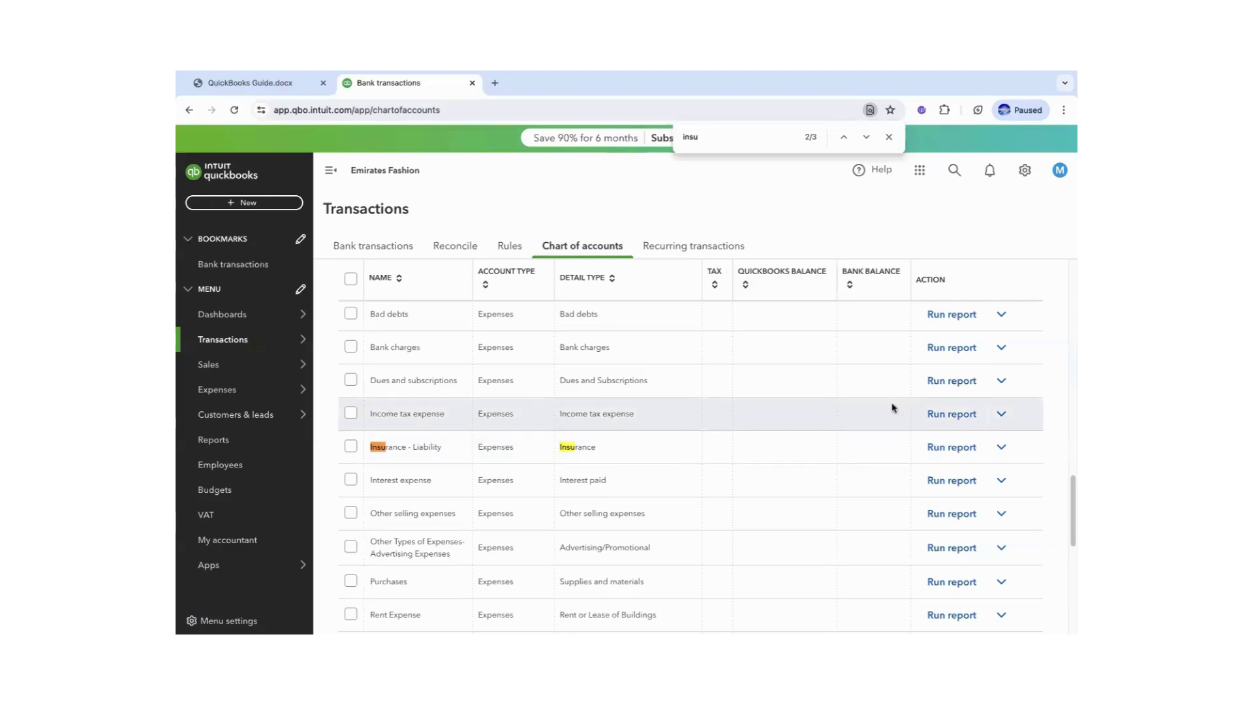
# Rename the Insurance - Liability account as Insurance Expense and save it.
pyautogui.click(1001, 447)
pyautogui.click(856, 470)
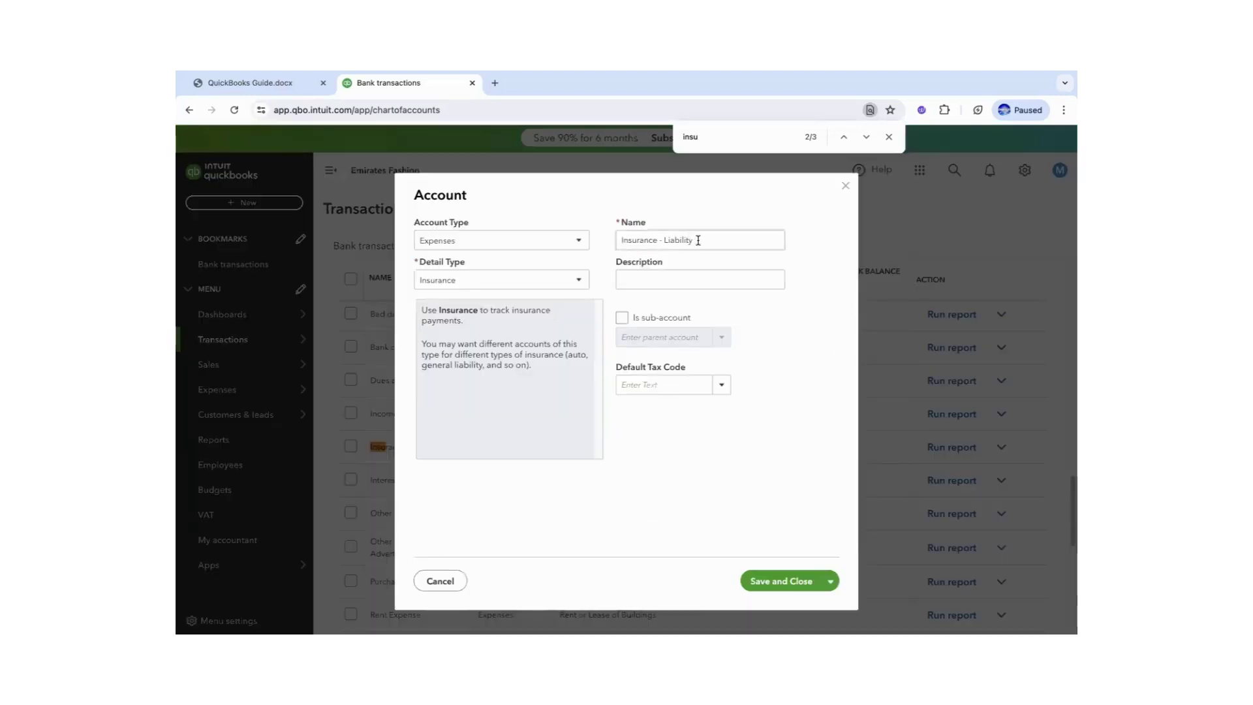
pyautogui.tripleClick(704, 240)
pyautogui.click(704, 240)
pyautogui.press('BackSpace')
pyautogui.press('BackSpace')
pyautogui.press('BackSpace')
pyautogui.press('BackSpace')
pyautogui.press('BackSpace')
pyautogui.press('BackSpace')
pyautogui.press('BackSpace')
pyautogui.press('BackSpace')
pyautogui.press('BackSpace')
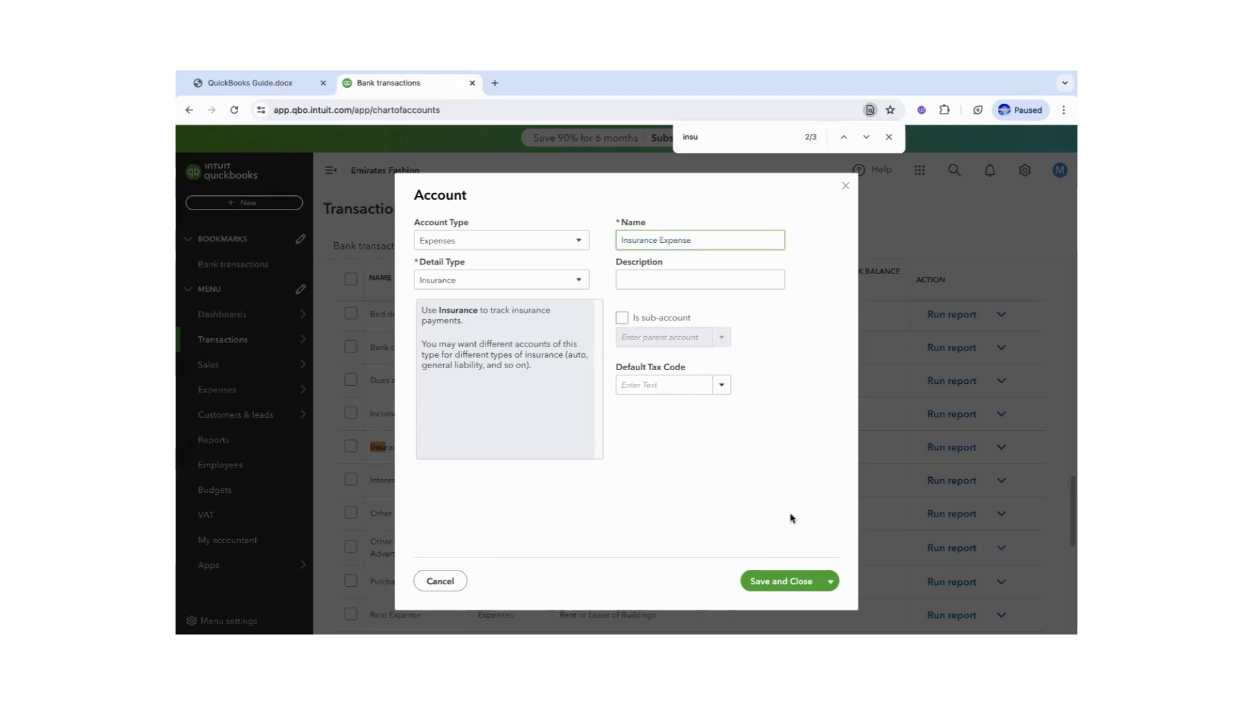
pyautogui.click(772, 584)
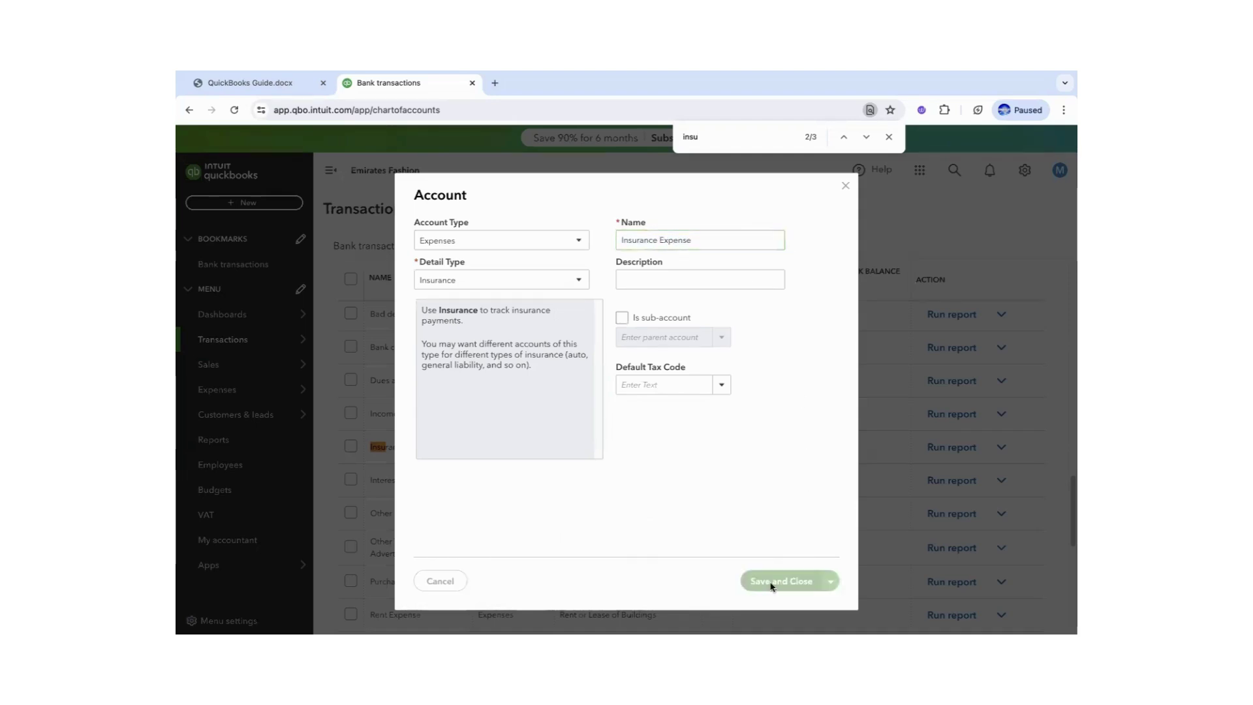
# Switch to the QuickBooks Guide document and copy the Depreciation Expense name from the adjusting entries table.
pyautogui.click(246, 82)
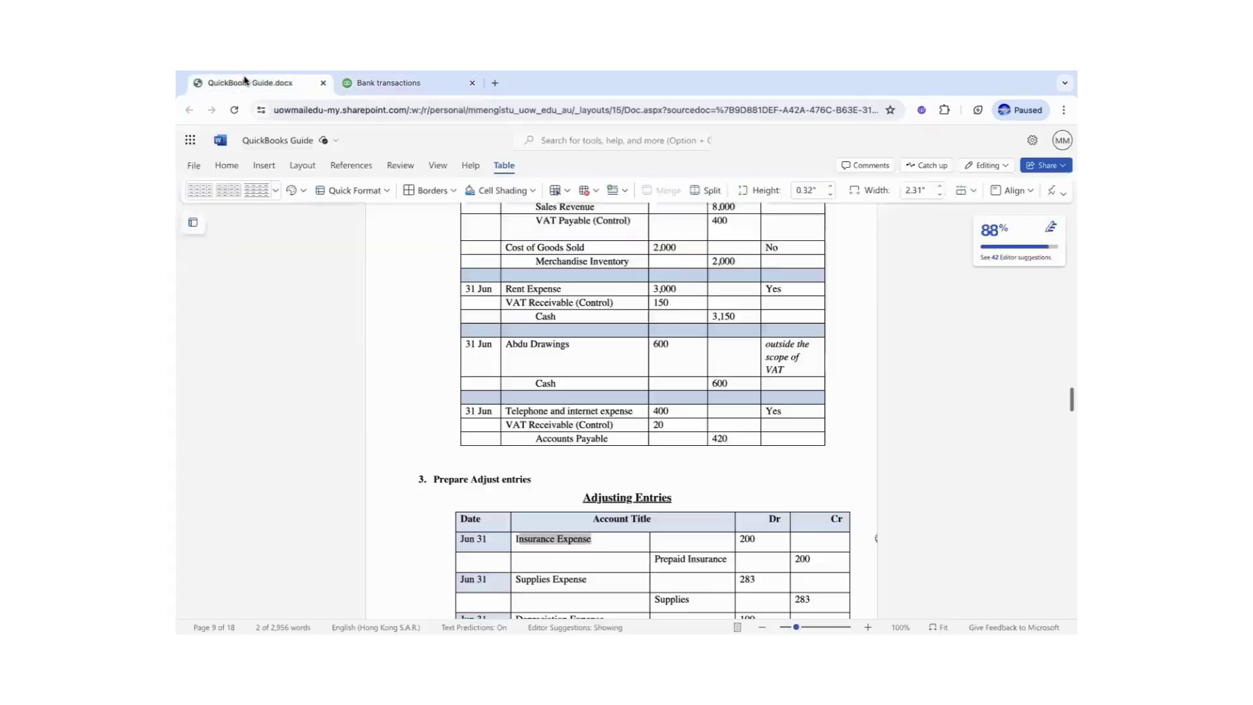
pyautogui.click(692, 559)
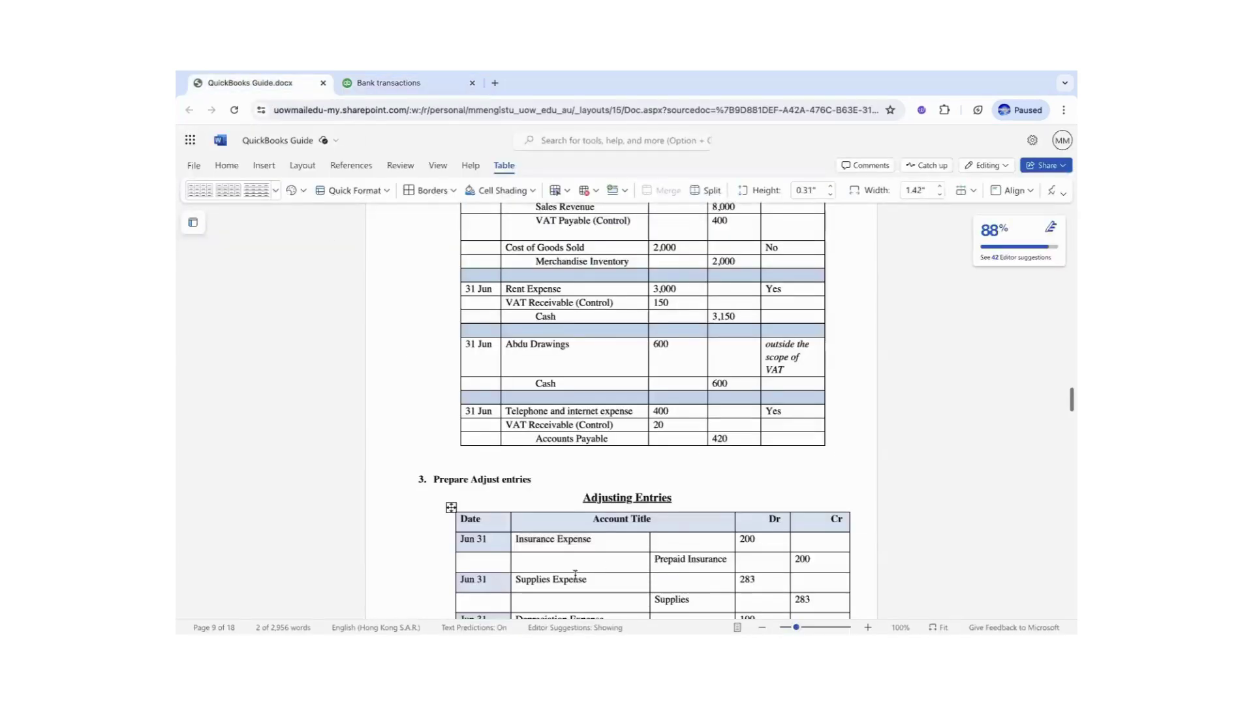
pyautogui.click(692, 602)
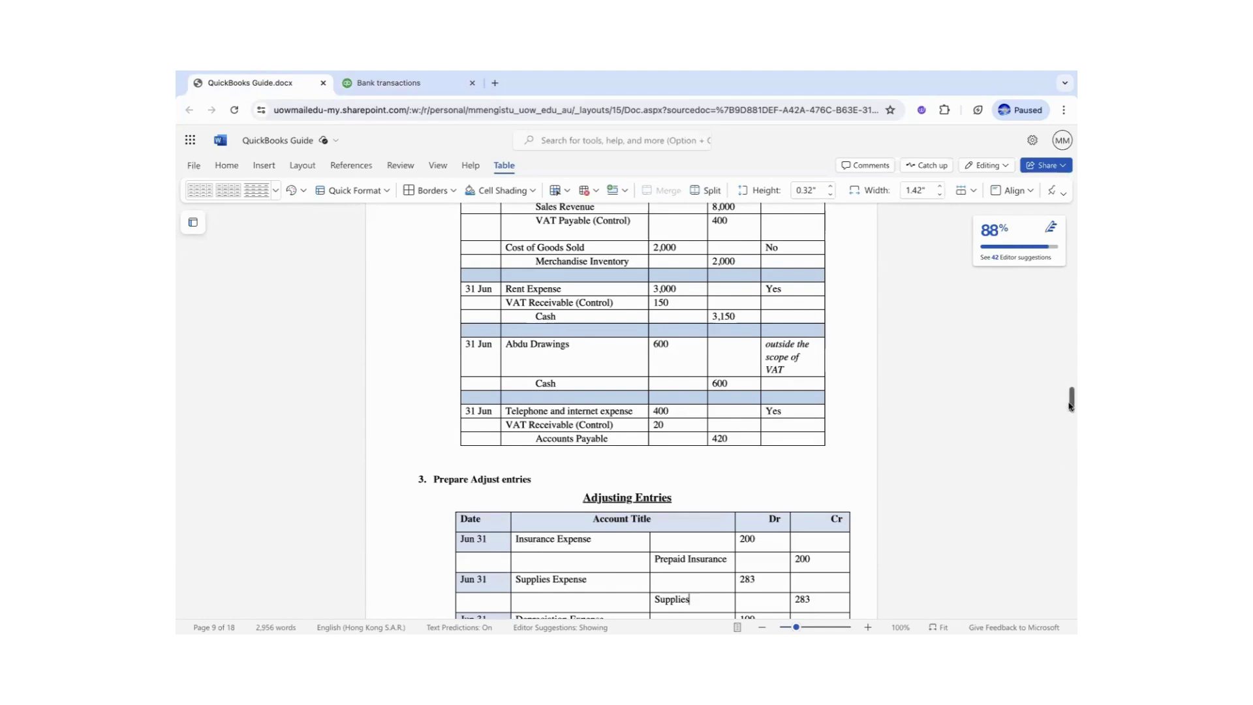
pyautogui.scroll(-5, 1070, 434)
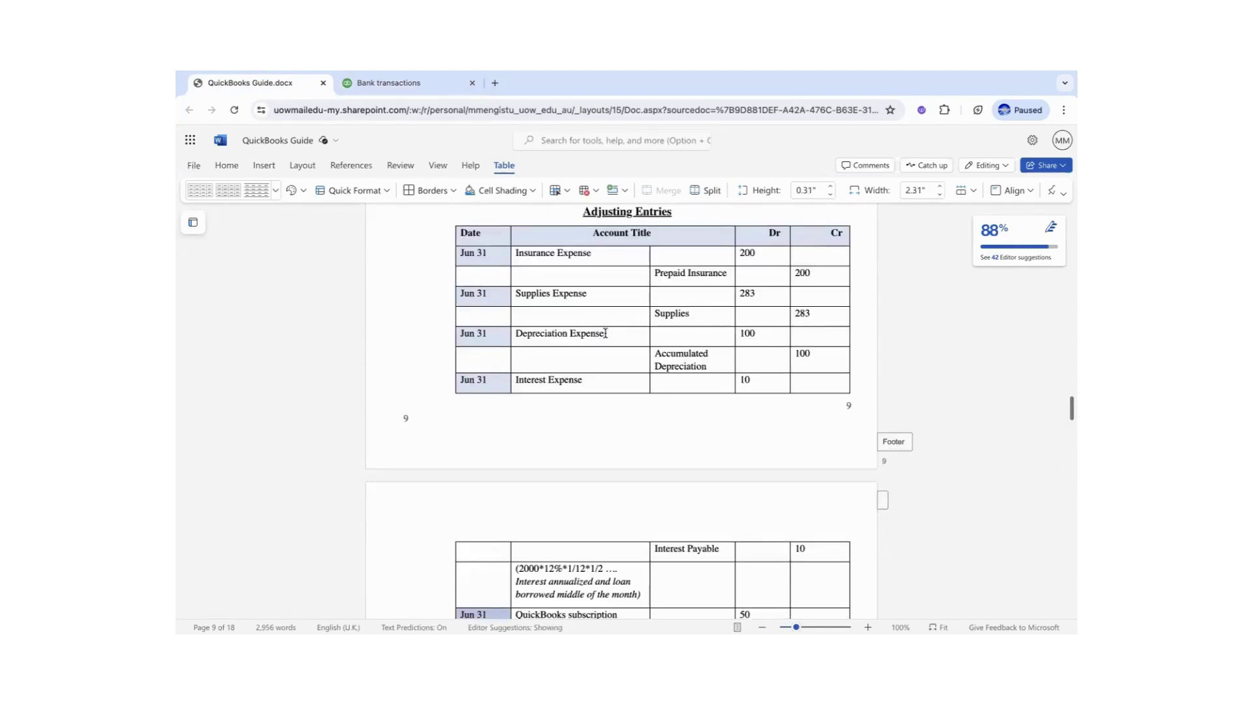
pyautogui.moveTo(606, 334); pyautogui.dragTo(519, 336)
pyautogui.press('super+c')
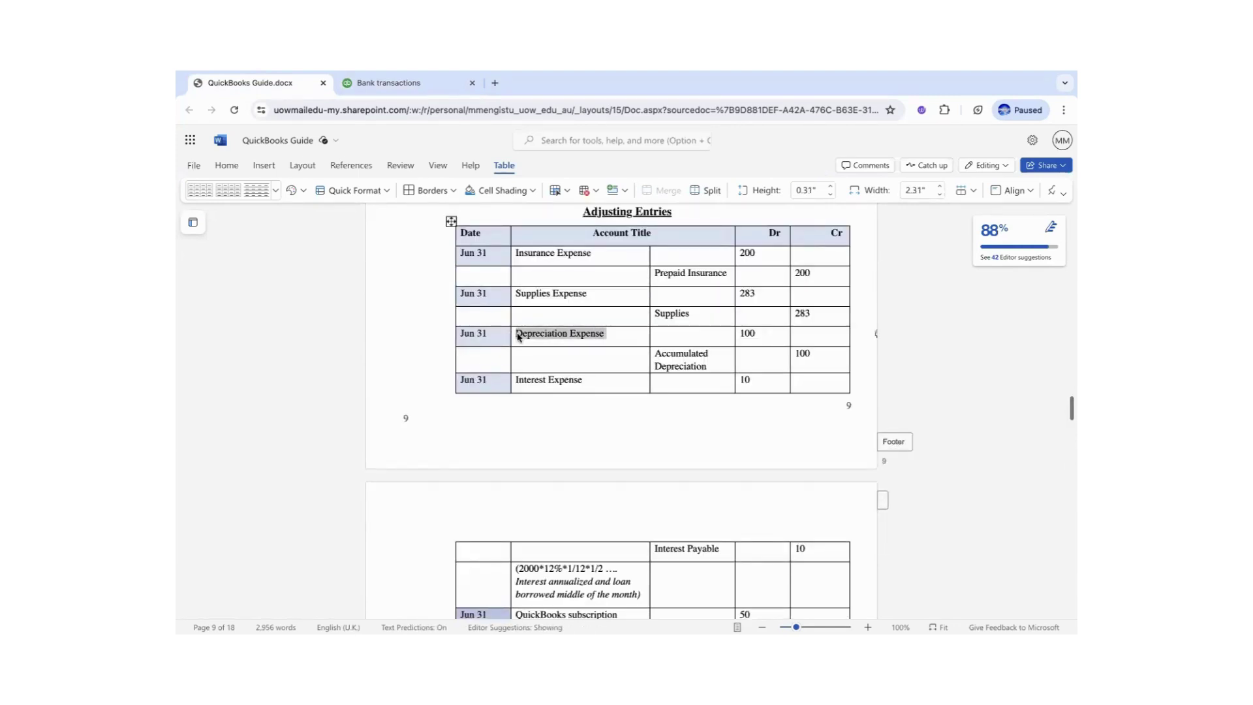
# Return to the QuickBooks chart of accounts and start a new account with account type Expenses.
pyautogui.click(386, 82)
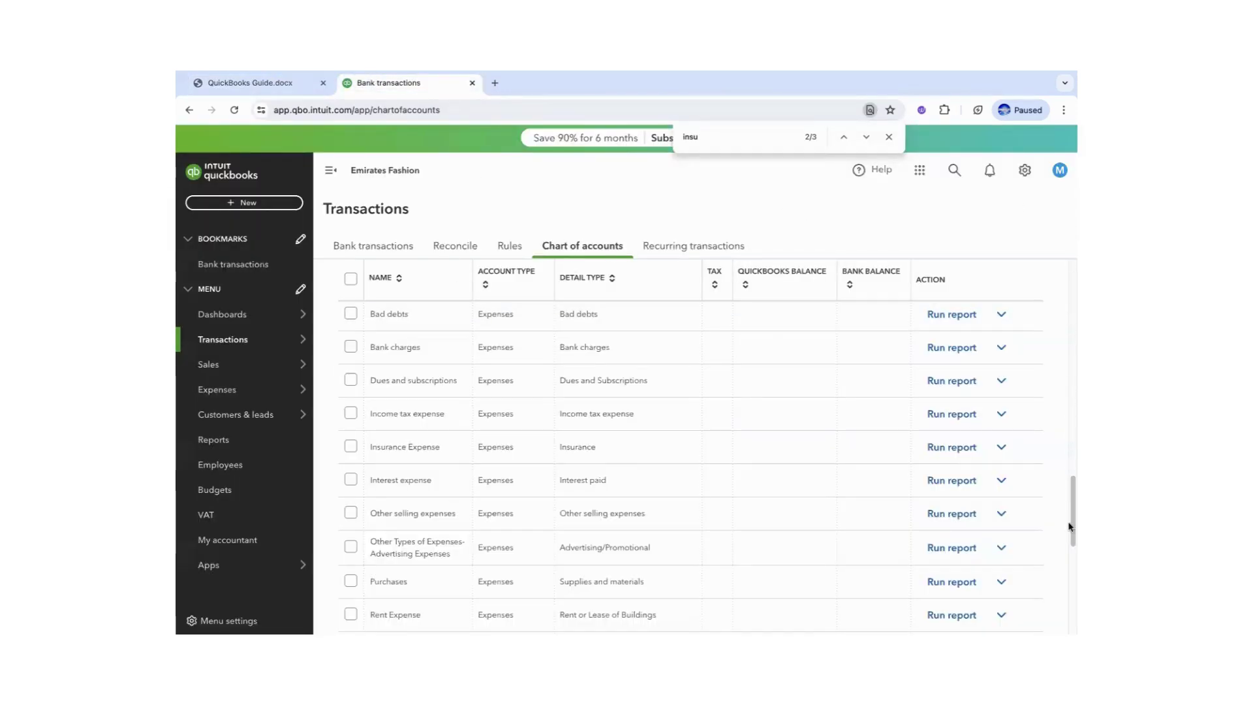
pyautogui.moveTo(1072, 526); pyautogui.dragTo(1055, 270)
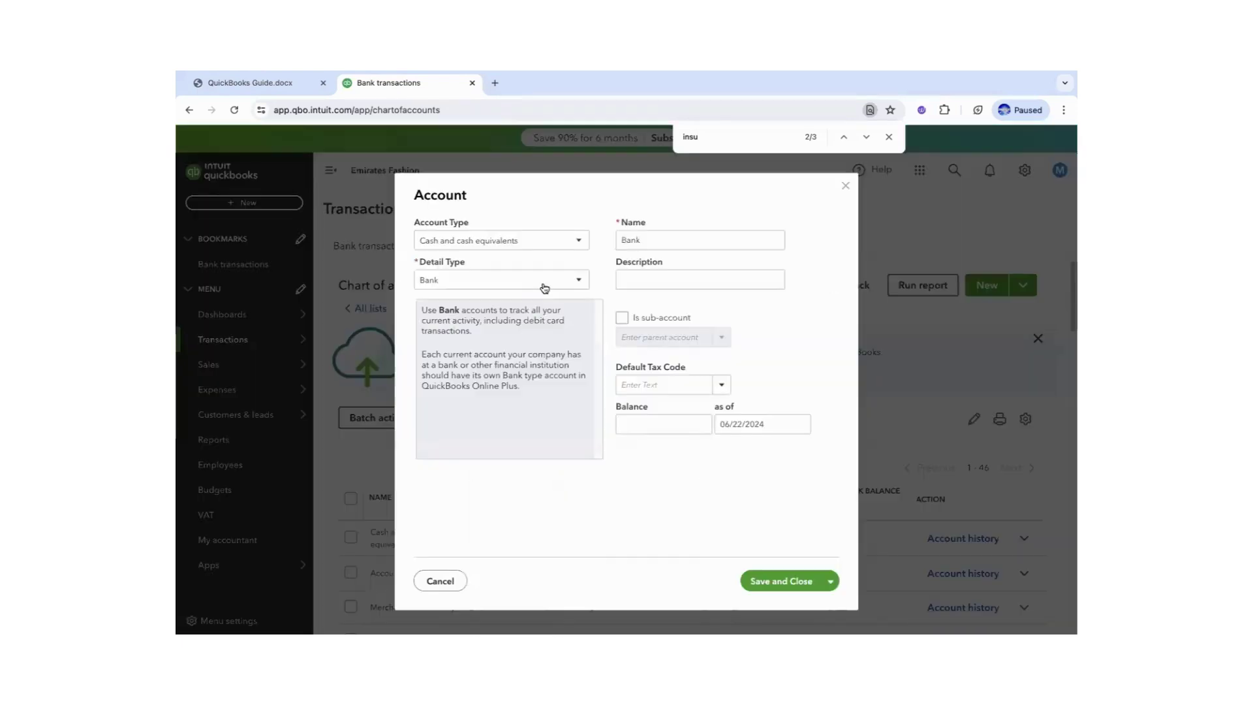
pyautogui.click(537, 247)
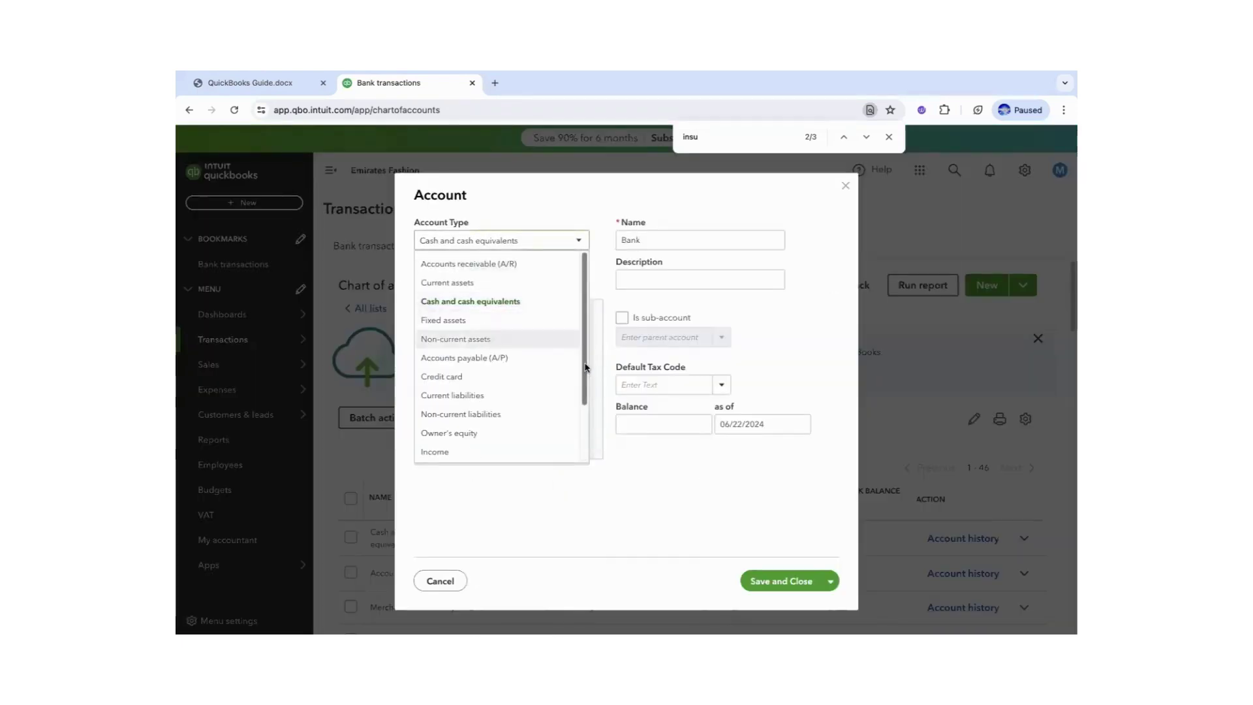
pyautogui.scroll(-2, 585, 326)
pyautogui.click(489, 434)
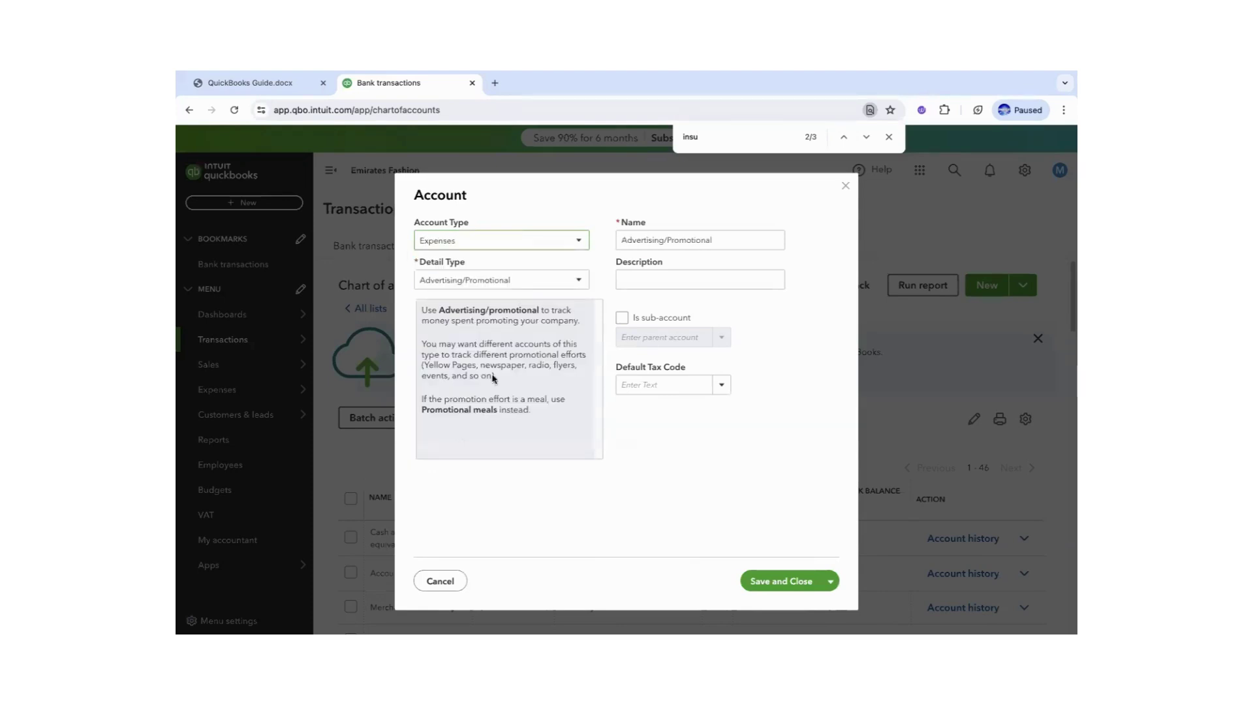
# Look through the expense detail types and set the new account's detail type to Office/General Administrative Expenses.
pyautogui.click(532, 282)
pyautogui.moveTo(604, 335); pyautogui.dragTo(597, 411)
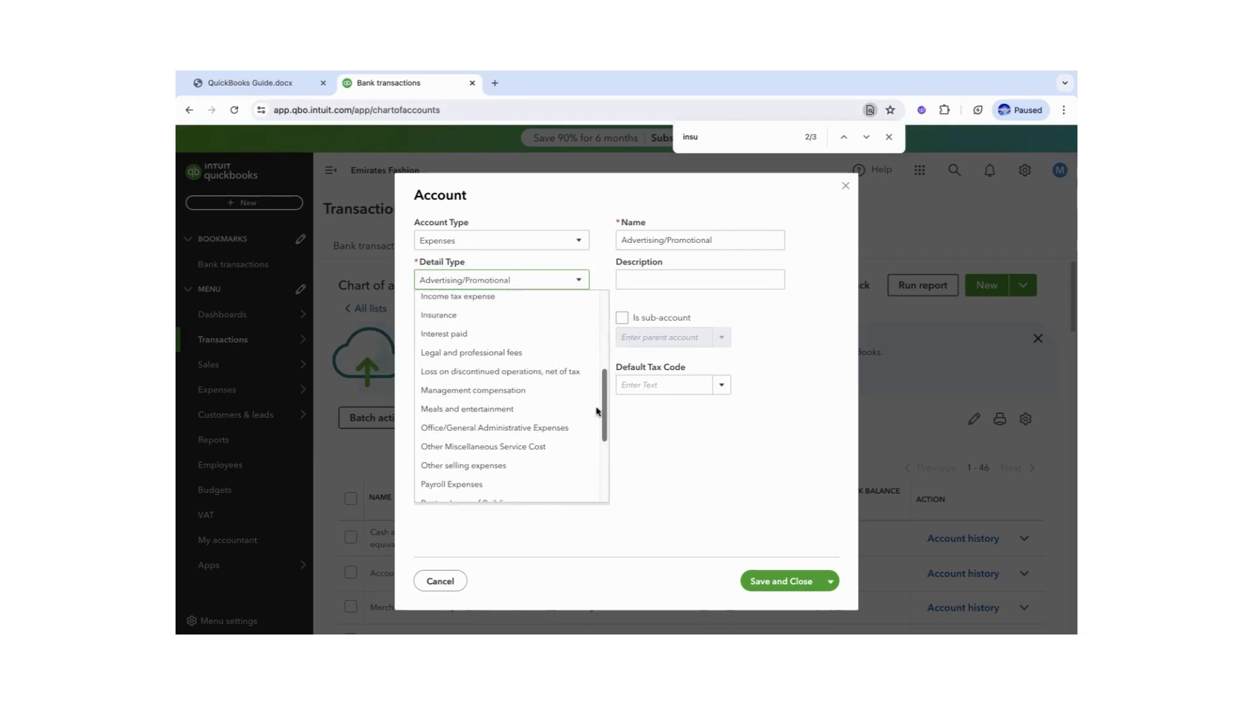
pyautogui.scroll(5, 591, 389)
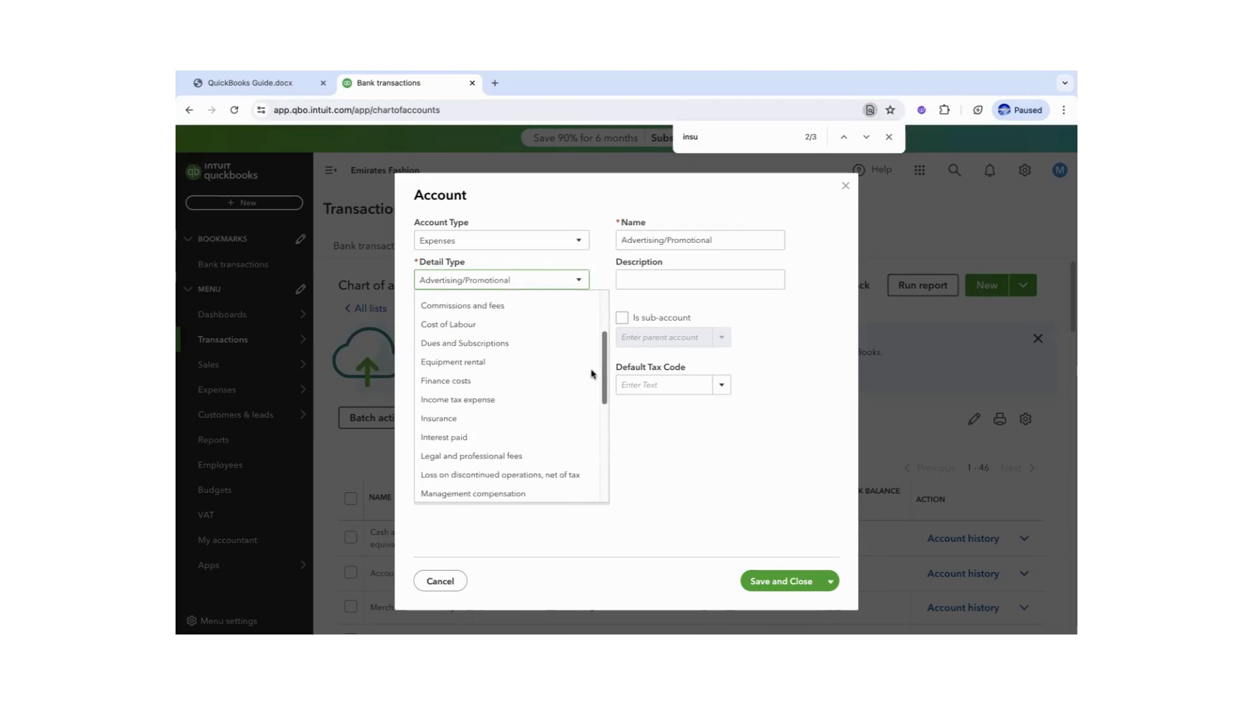
pyautogui.scroll(1, 585, 336)
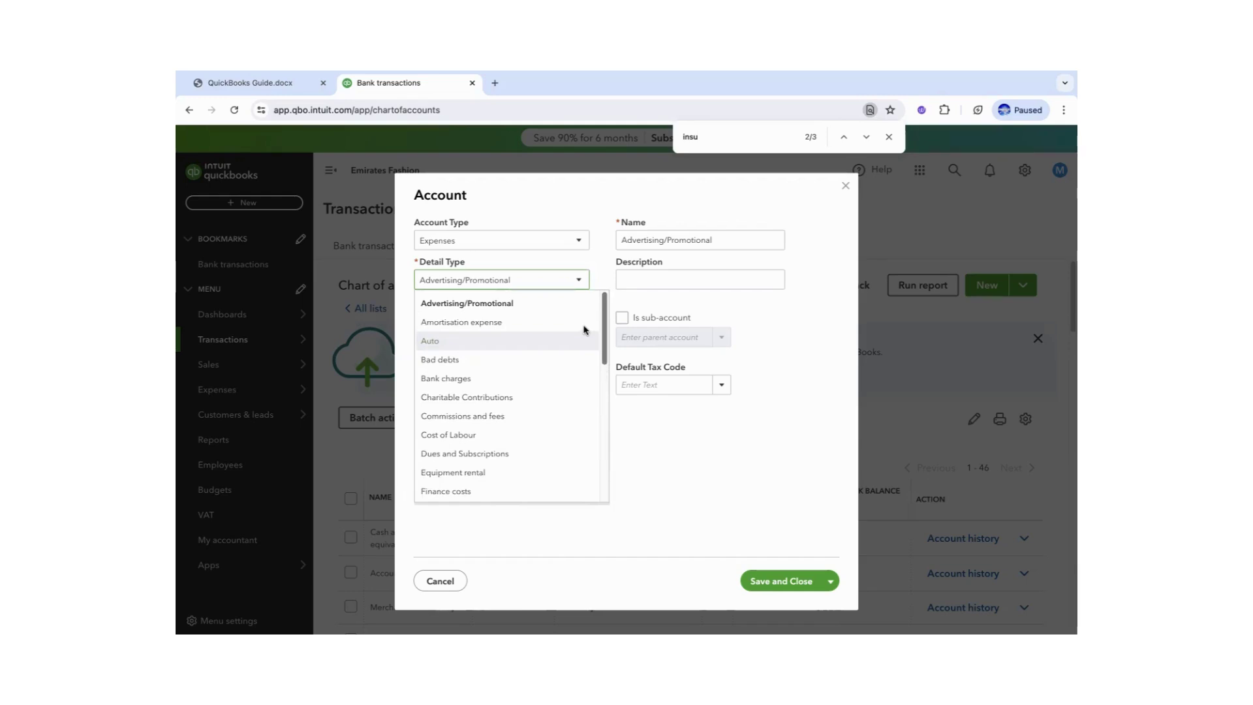
pyautogui.scroll(-6, 584, 324)
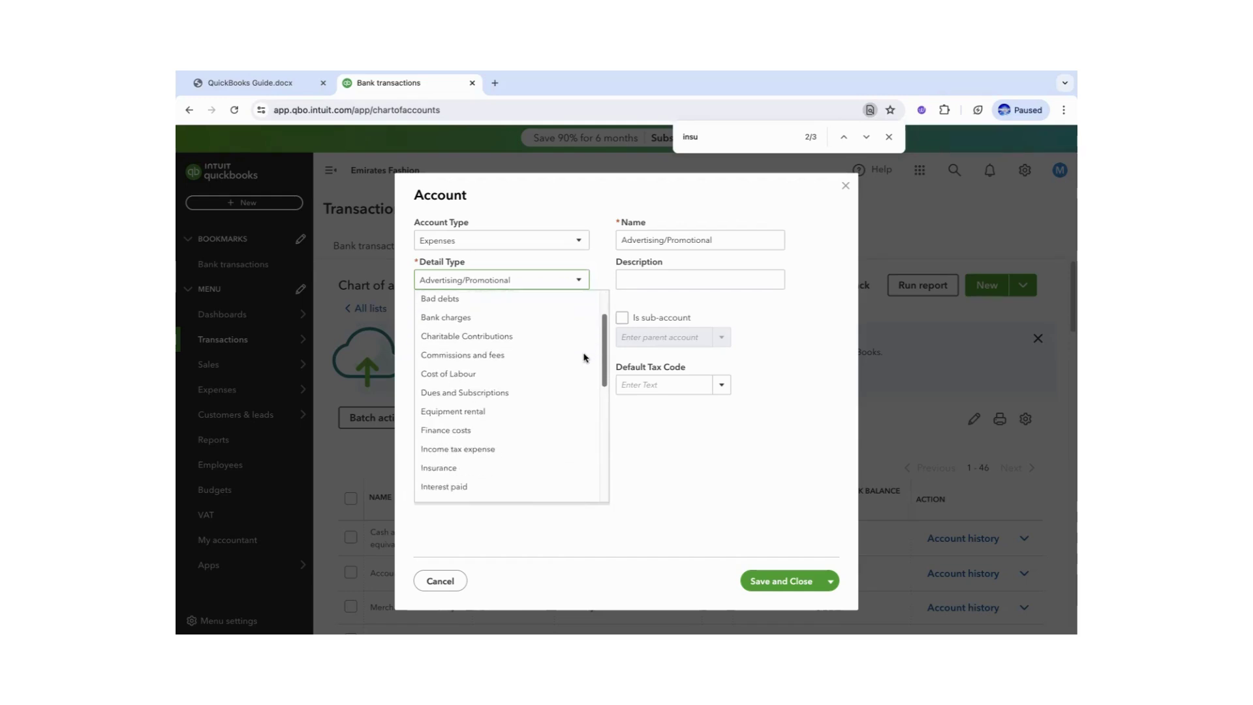
pyautogui.moveTo(604, 372); pyautogui.dragTo(605, 402)
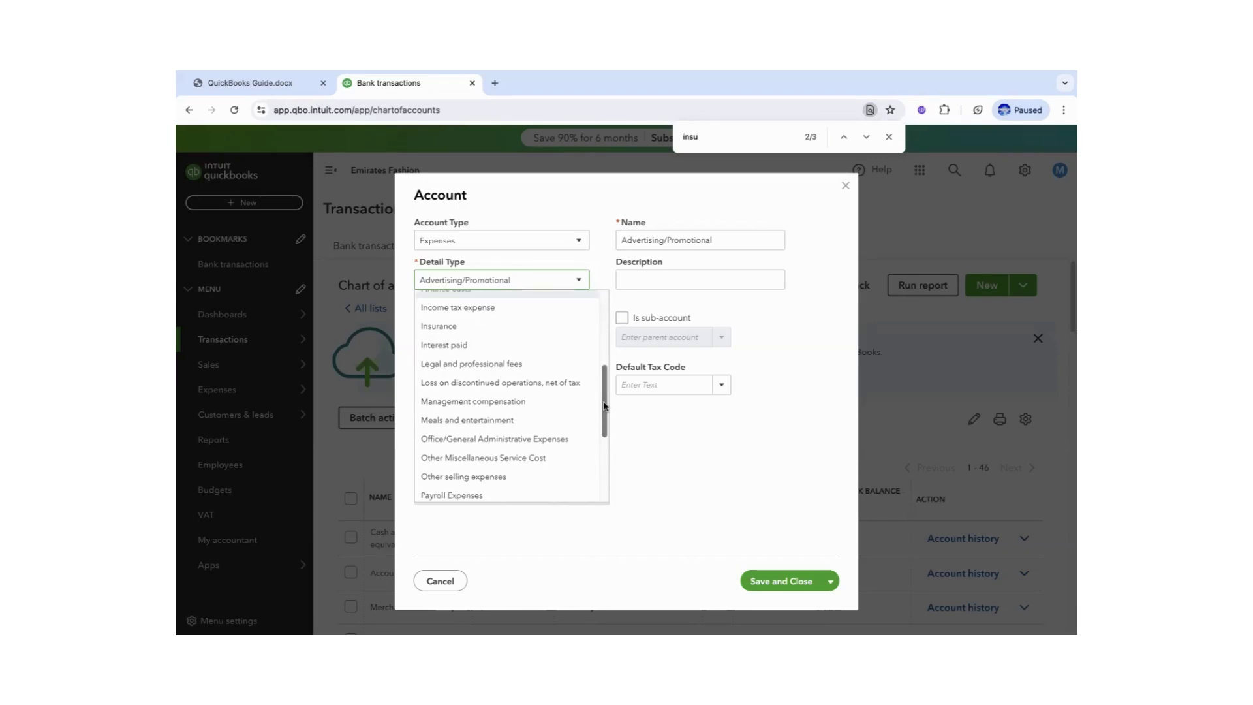
pyautogui.scroll(-1, 536, 427)
pyautogui.click(536, 424)
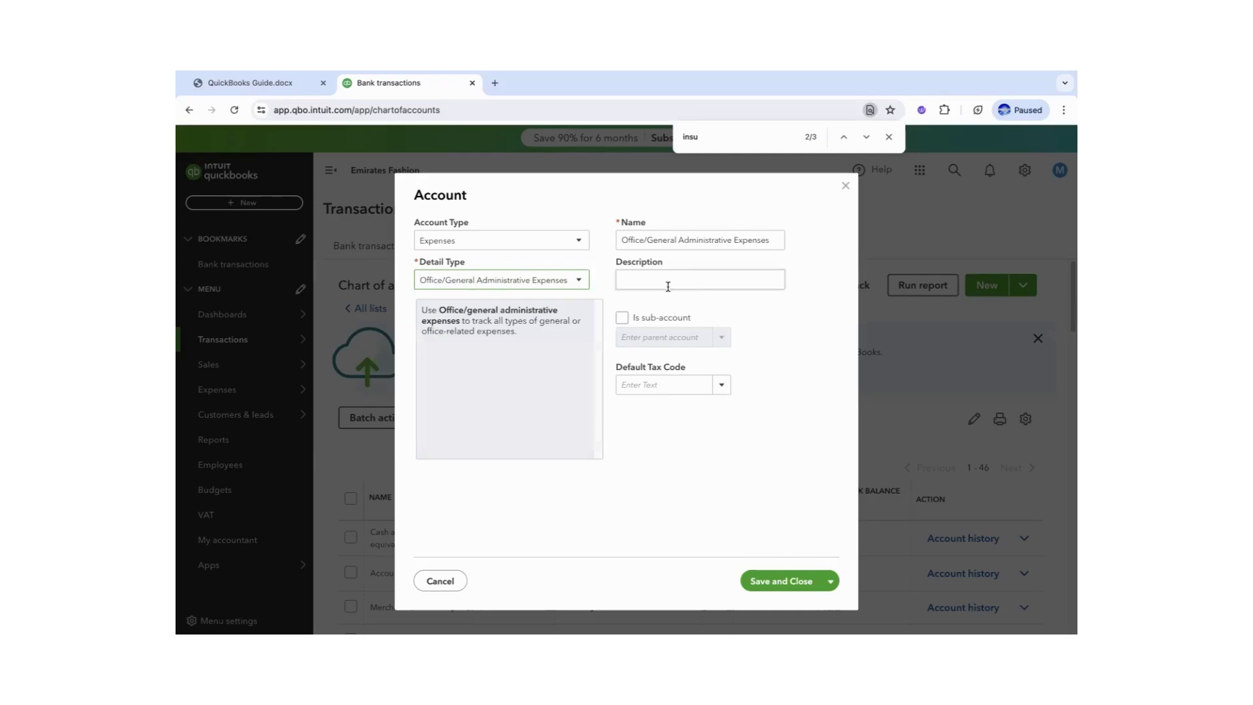
# Name the new administrative expense account Depreciation Expense using the copied text and save it.
pyautogui.tripleClick(692, 241)
pyautogui.press('BackSpace')
pyautogui.press('super+v')
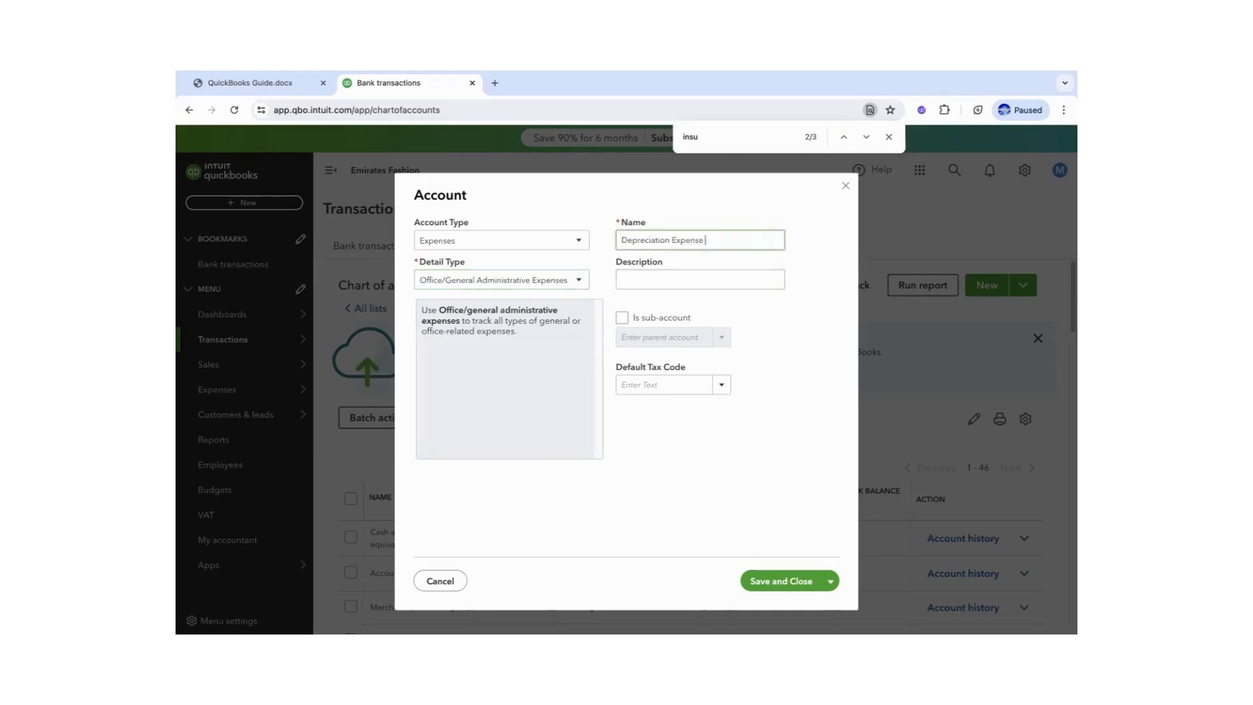
pyautogui.click(760, 580)
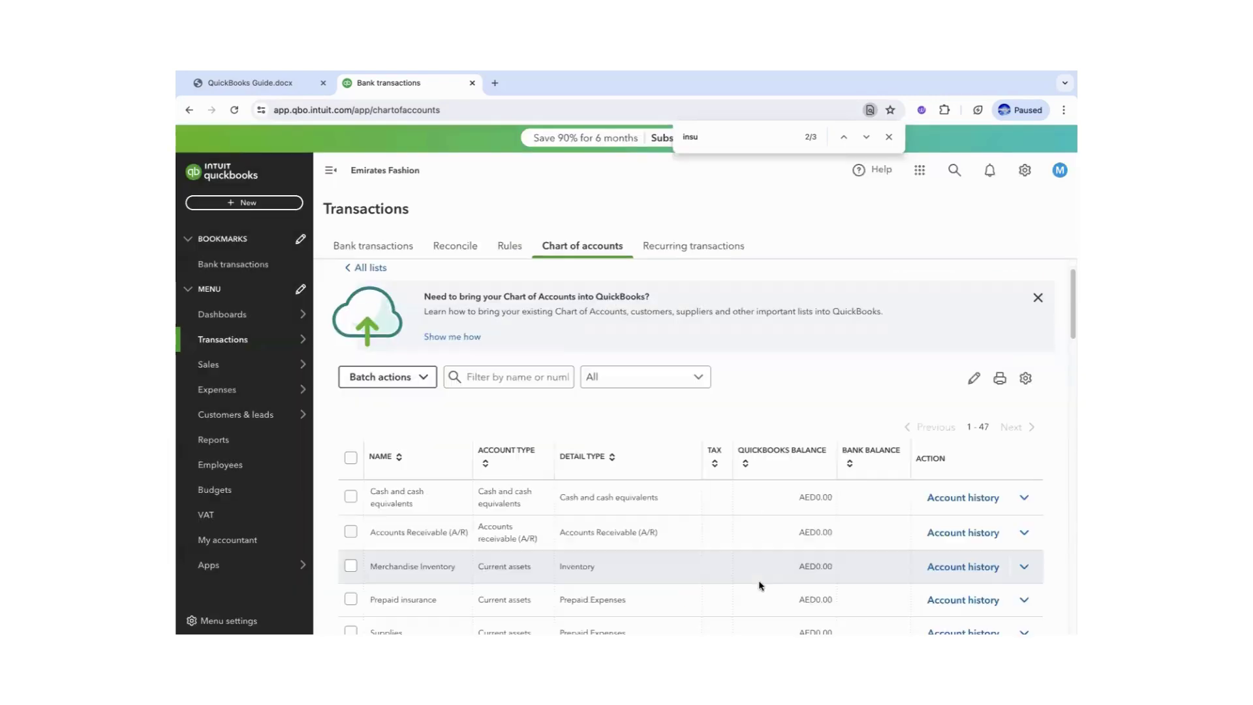
# Select the Interest Expense name in the guide's adjusting entries and search the chart of accounts for "inter".
pyautogui.click(248, 89)
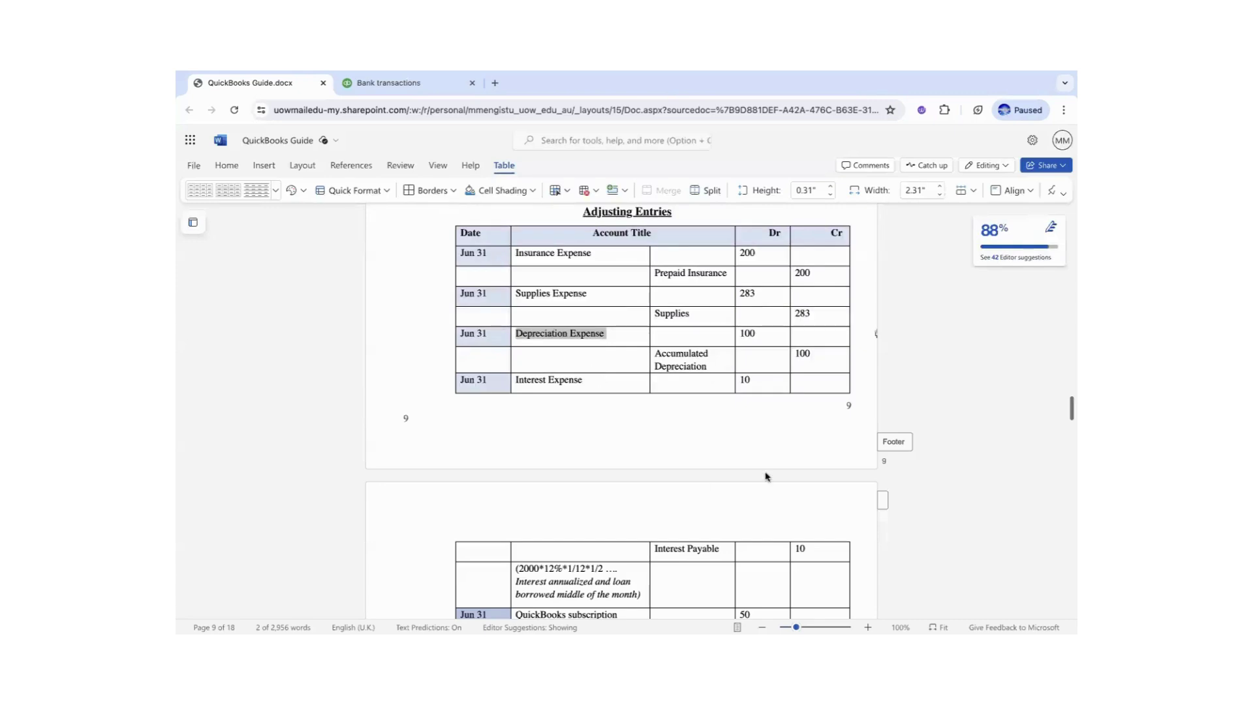
pyautogui.click(691, 358)
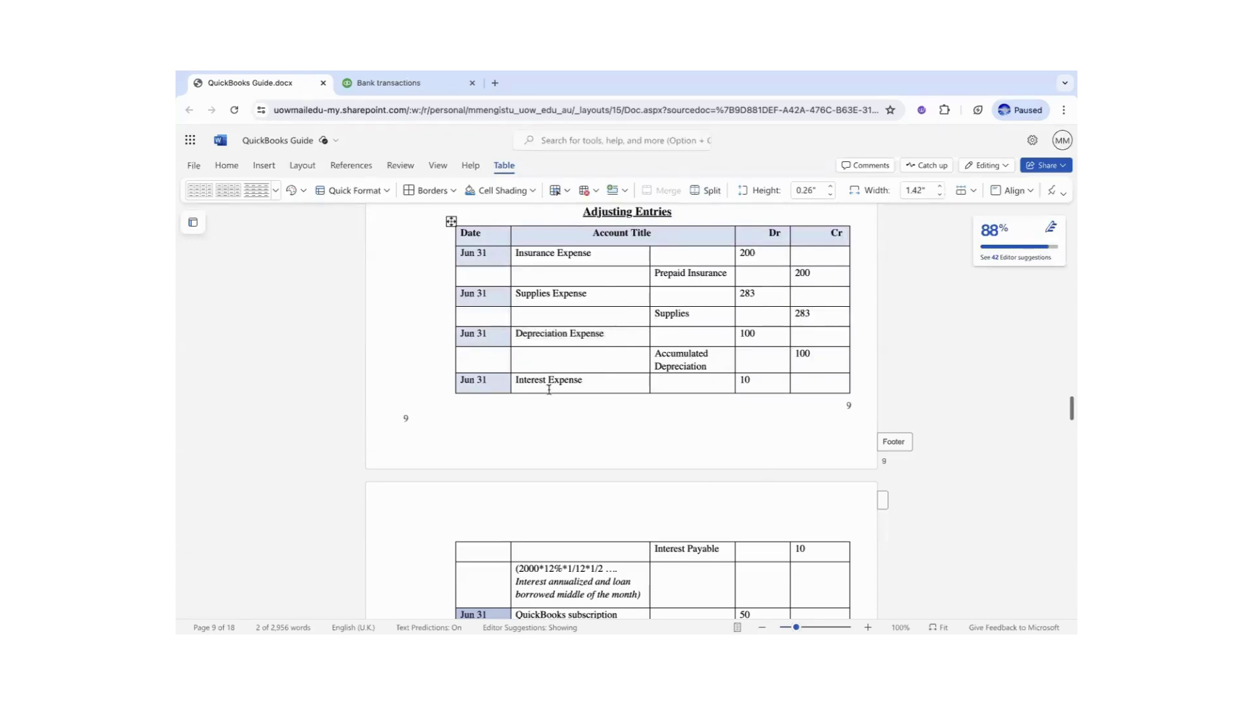
pyautogui.moveTo(591, 379); pyautogui.dragTo(525, 381)
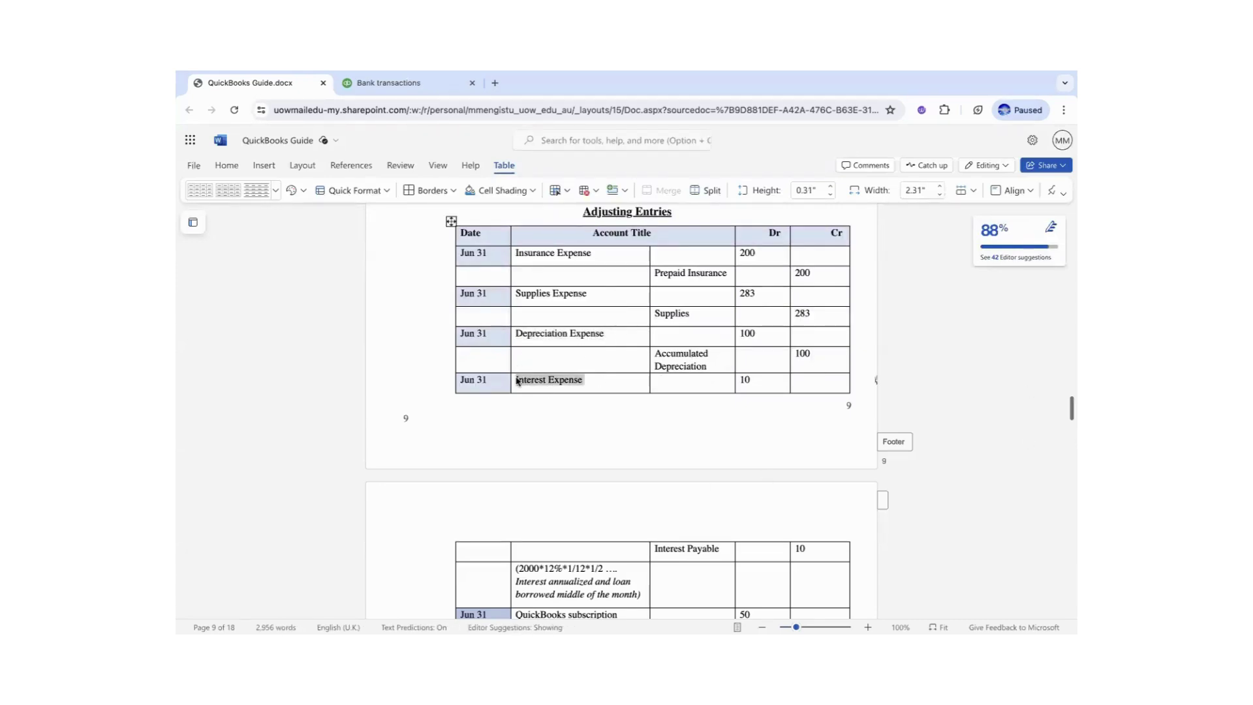
pyautogui.click(409, 85)
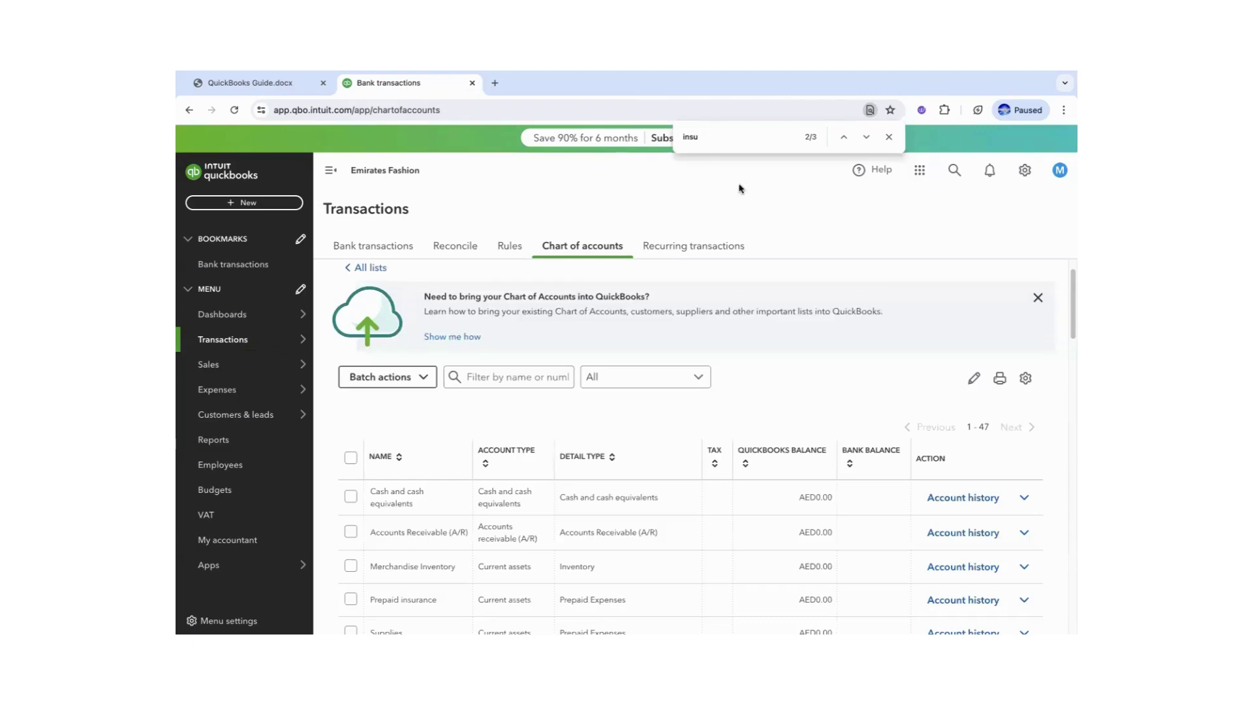
pyautogui.doubleClick(691, 138)
pyautogui.write('inters')
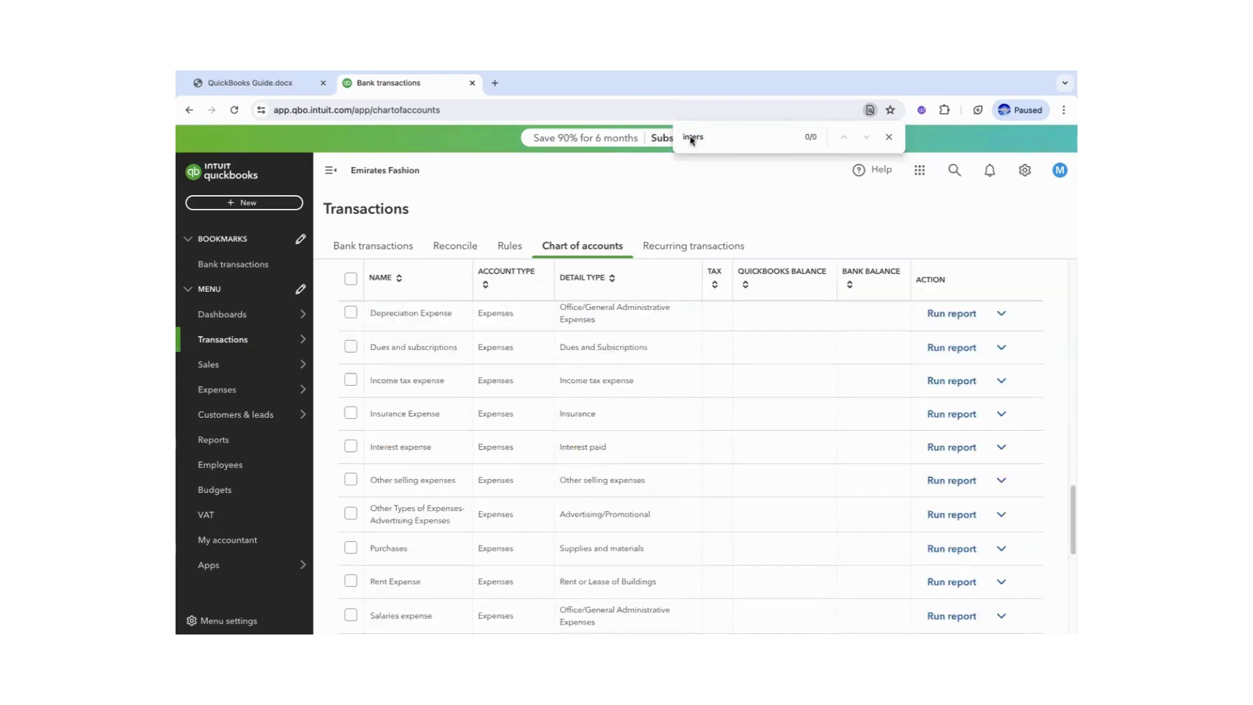
pyautogui.press('BackSpace')
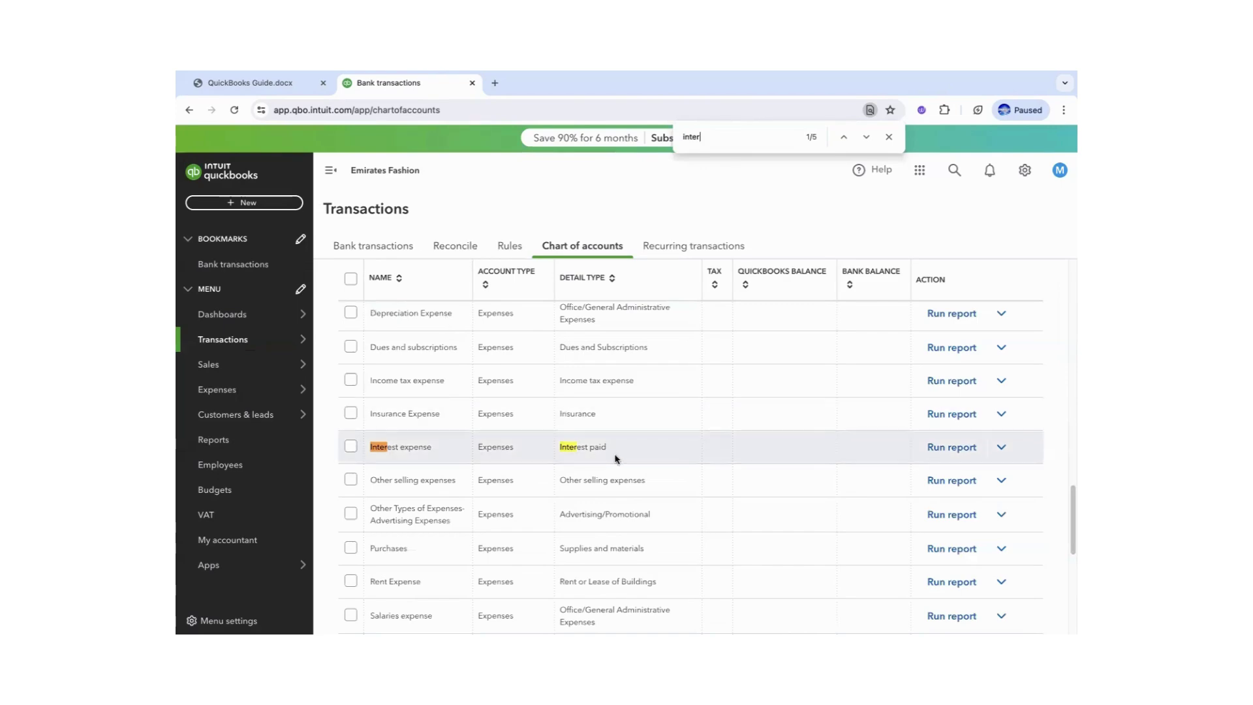
# Select the Interest Payable name in the guide and go through the "inter" matches in the chart of accounts.
pyautogui.click(269, 83)
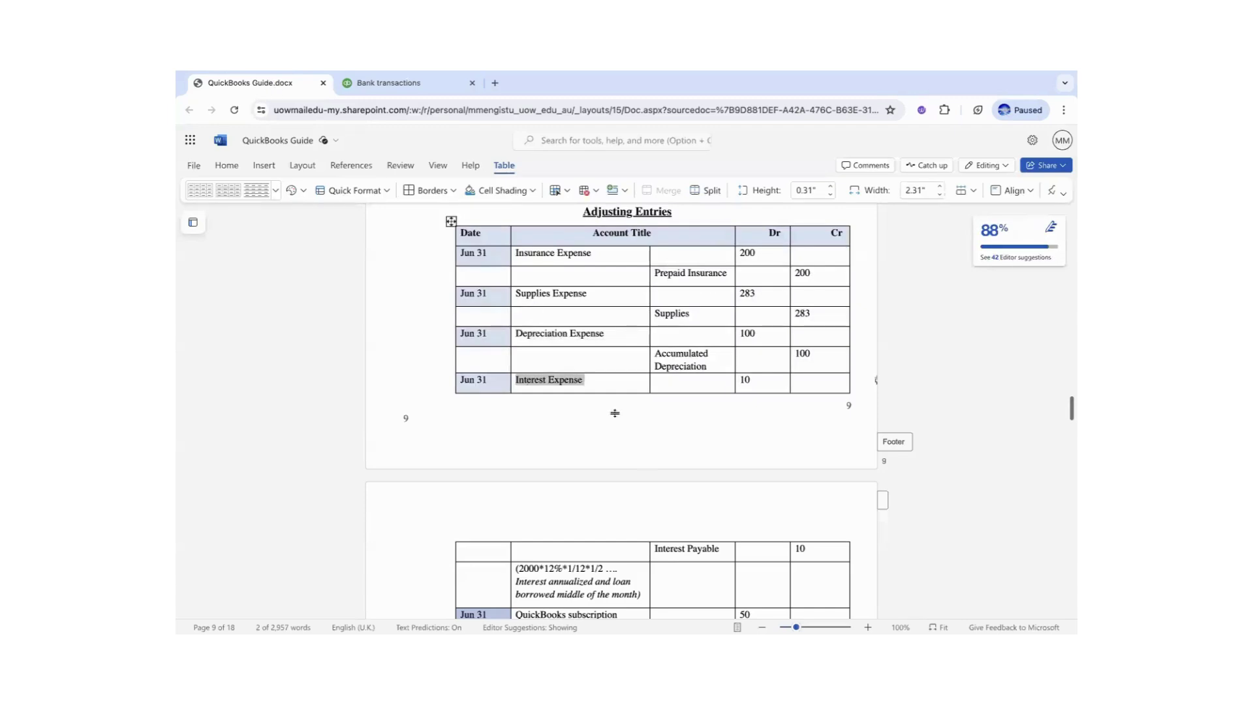
pyautogui.moveTo(722, 545); pyautogui.dragTo(664, 543)
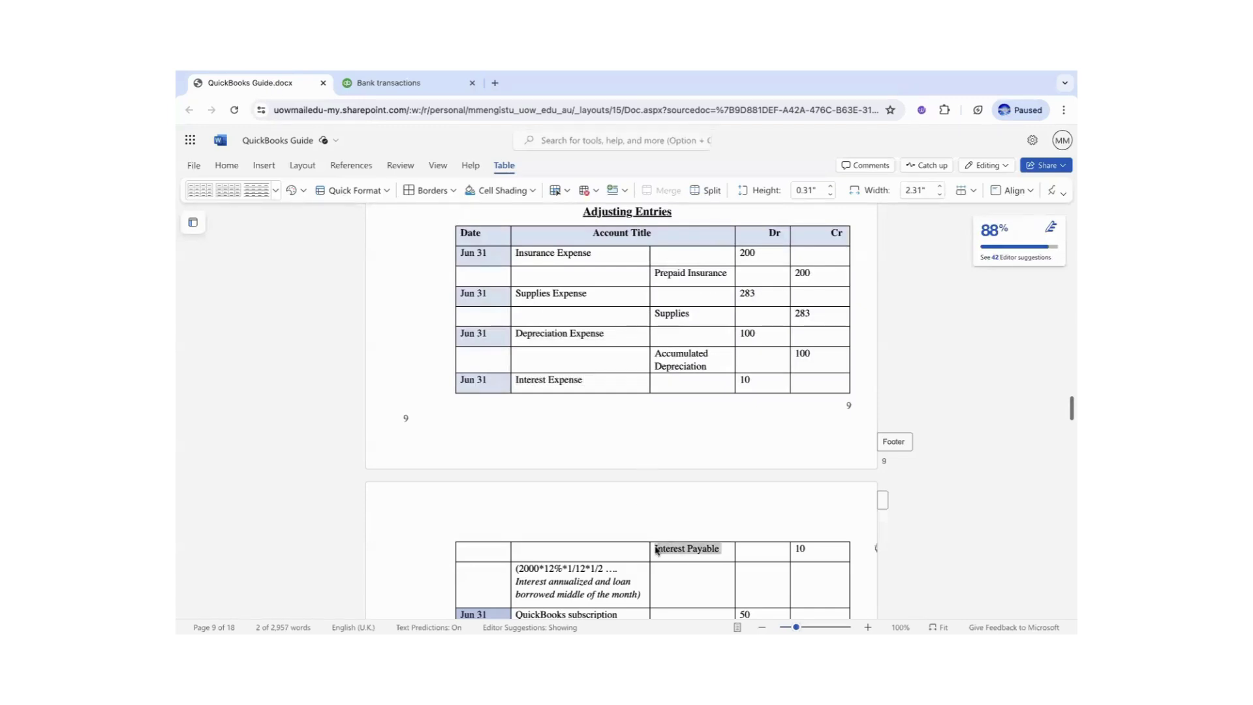
pyautogui.click(418, 84)
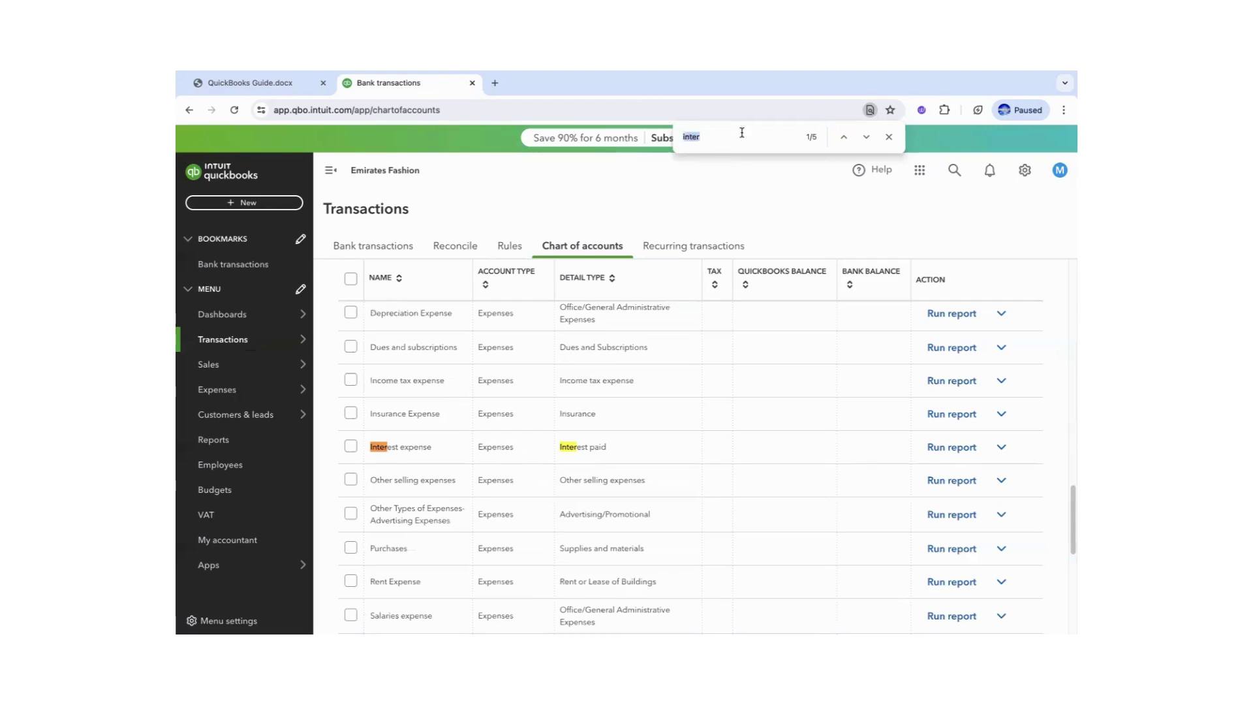
pyautogui.click(865, 137)
pyautogui.click(865, 137)
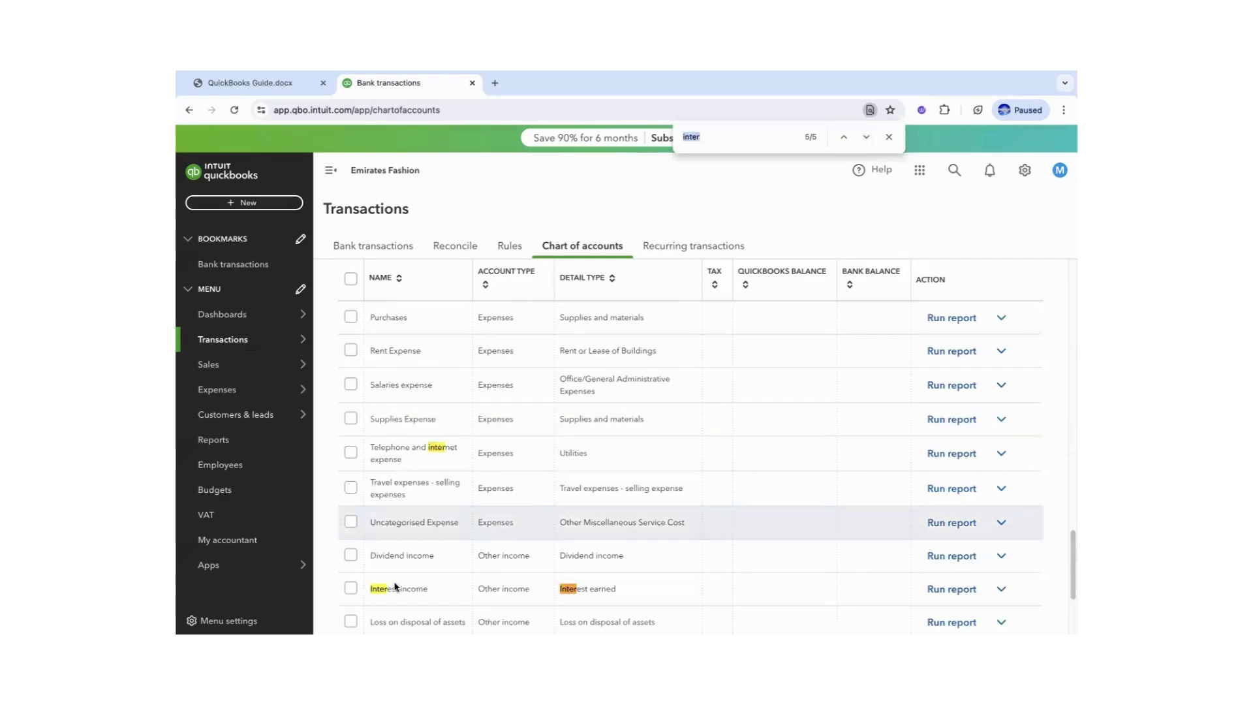
# Make the Interest income account in the chart of accounts inactive.
pyautogui.click(351, 587)
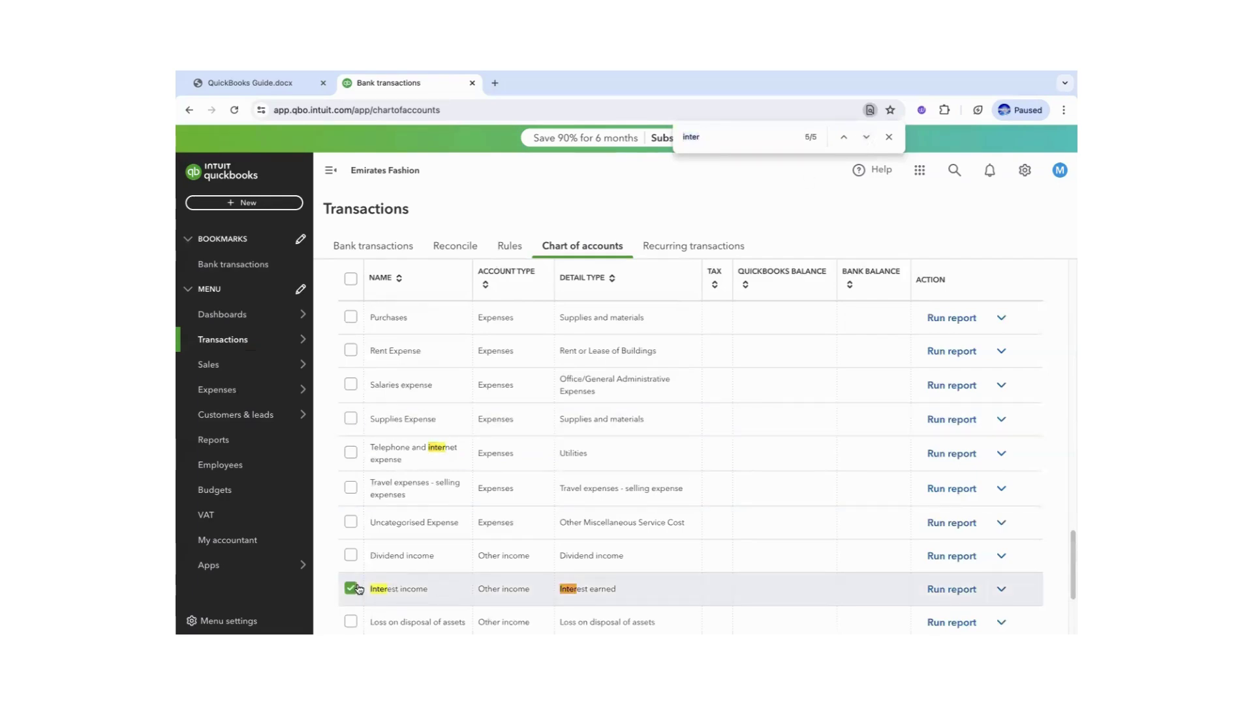
pyautogui.click(1001, 589)
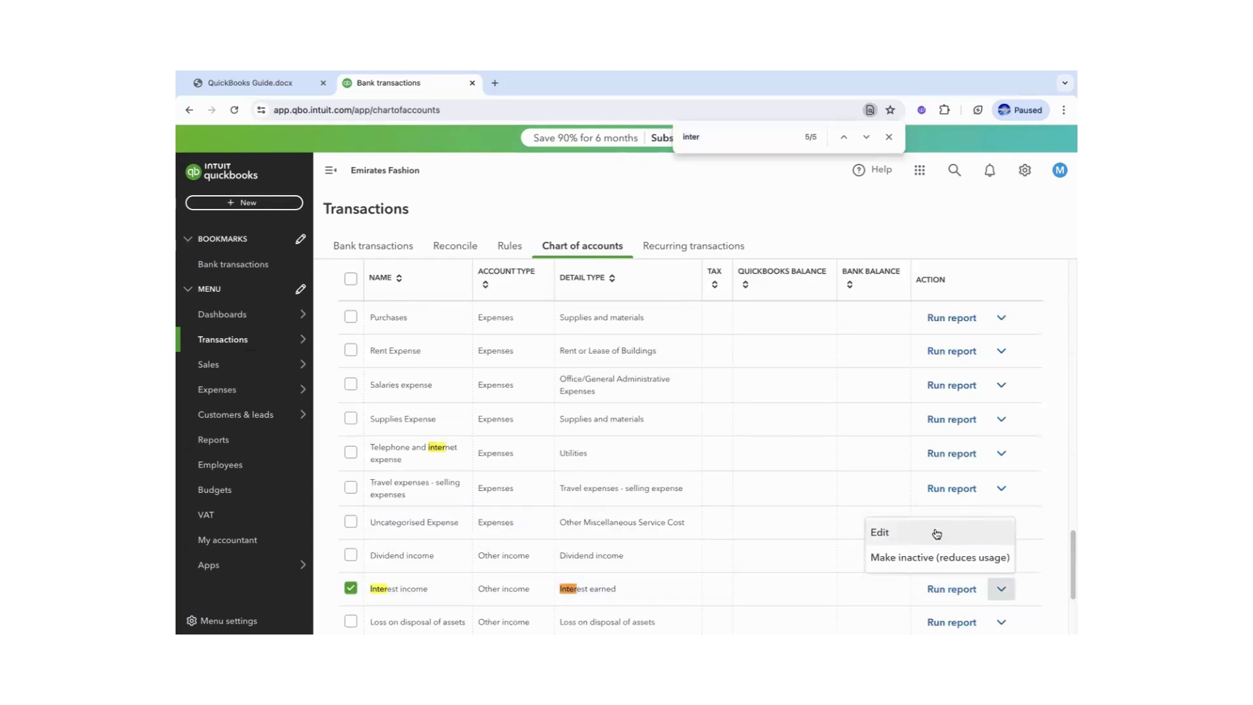
pyautogui.click(900, 557)
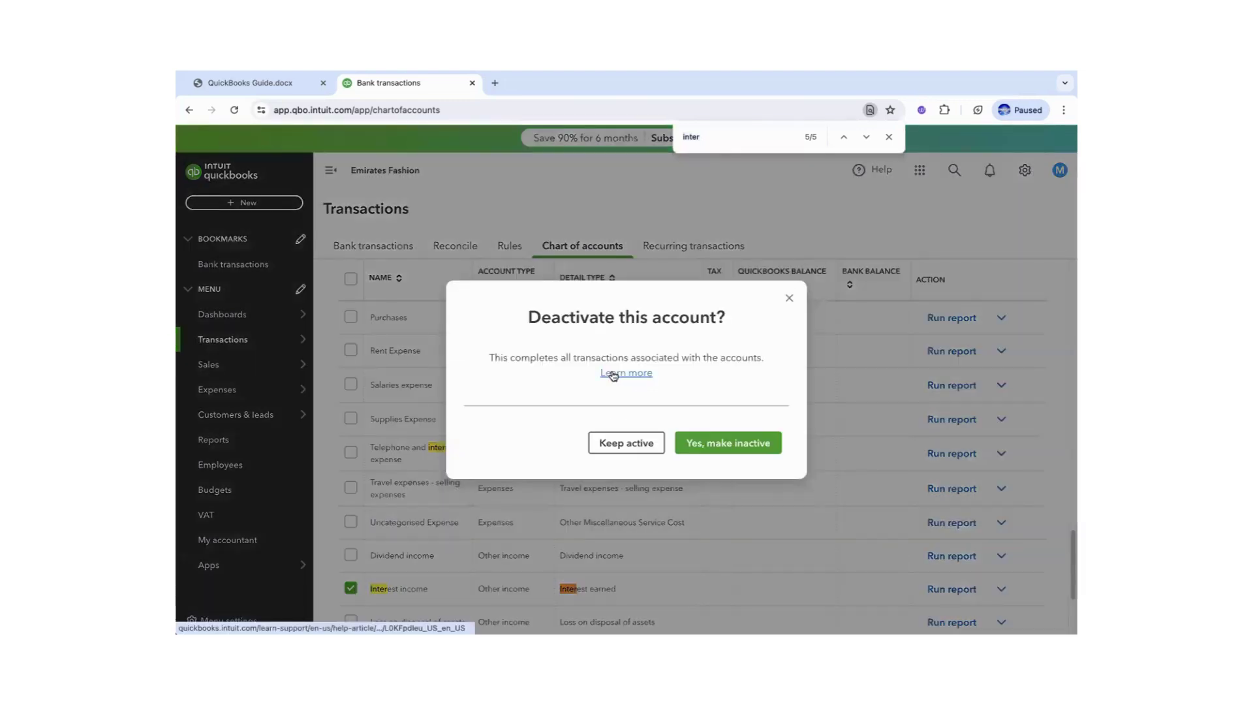
pyautogui.click(713, 441)
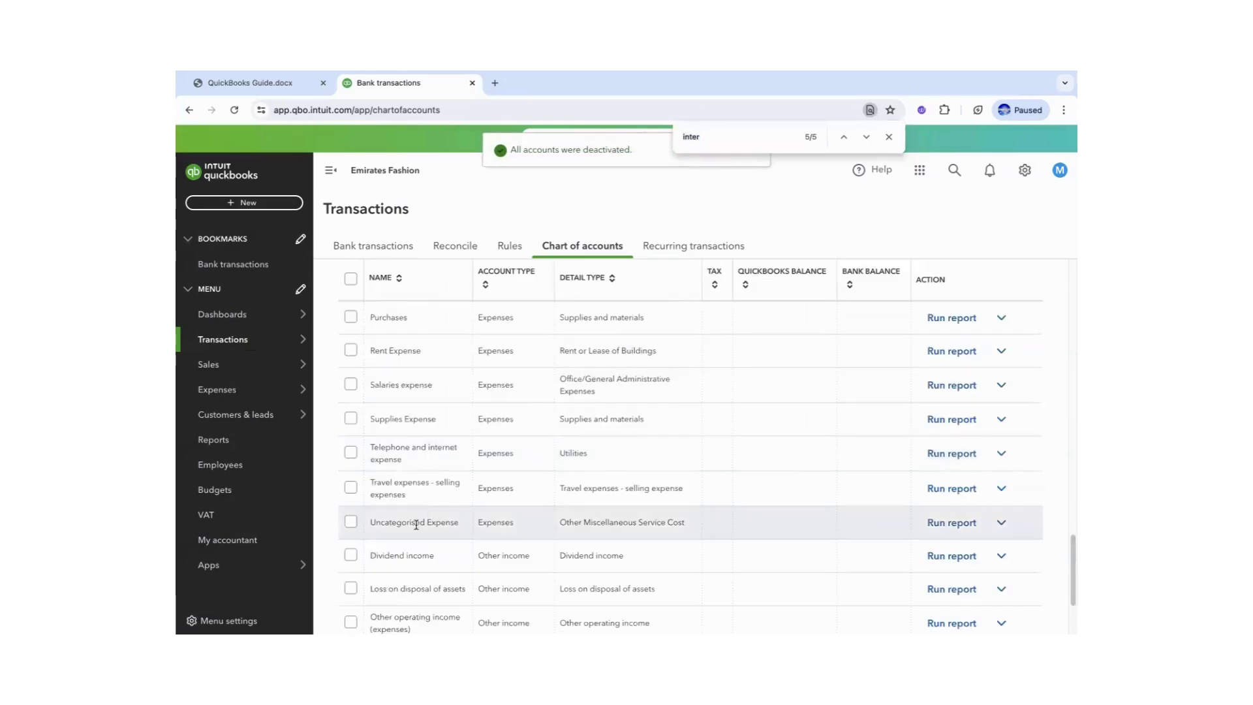
# Make the Dividend income, Loss on disposal of assets and Other operating income (expenses) accounts inactive as one batch.
pyautogui.click(350, 588)
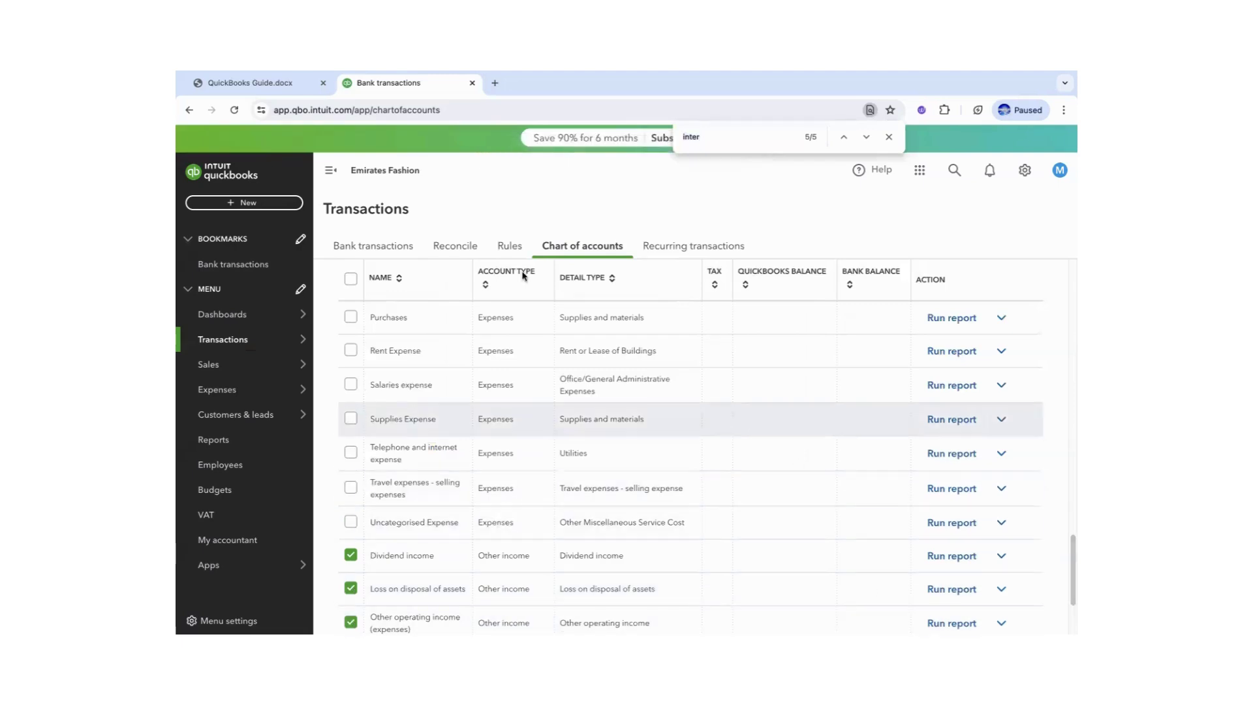
pyautogui.moveTo(1070, 555); pyautogui.dragTo(1035, 280)
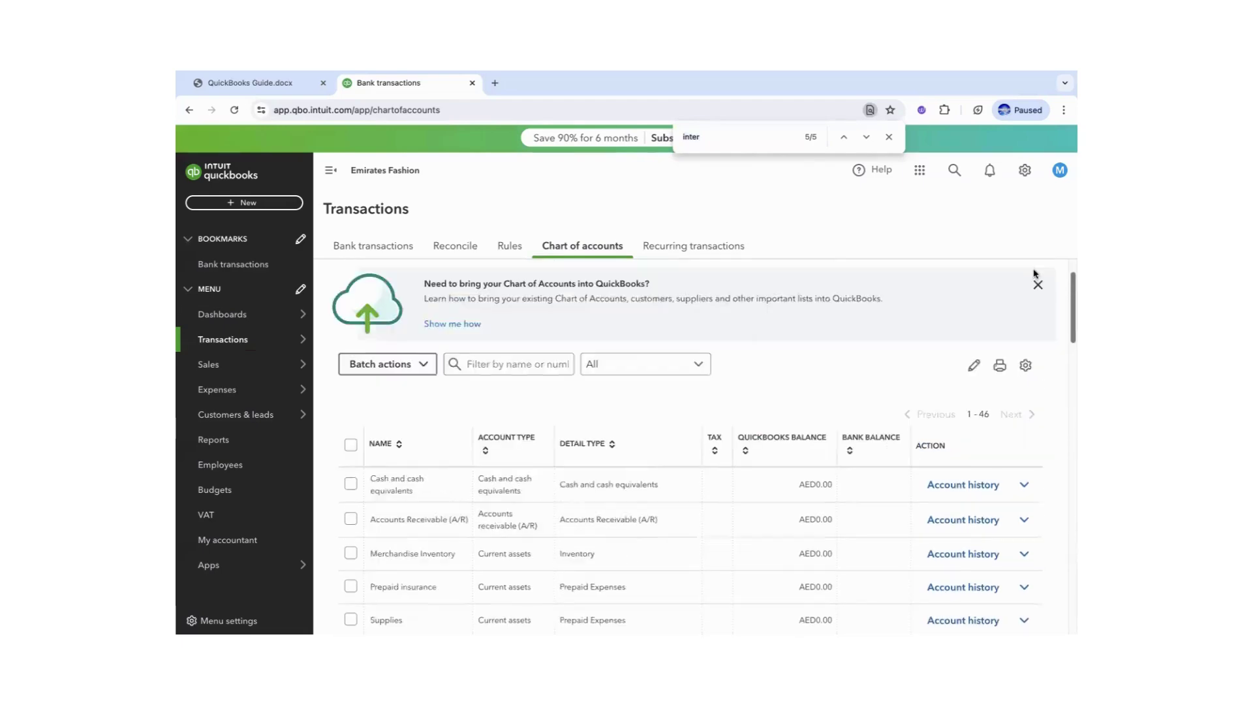
pyautogui.click(385, 418)
pyautogui.click(371, 449)
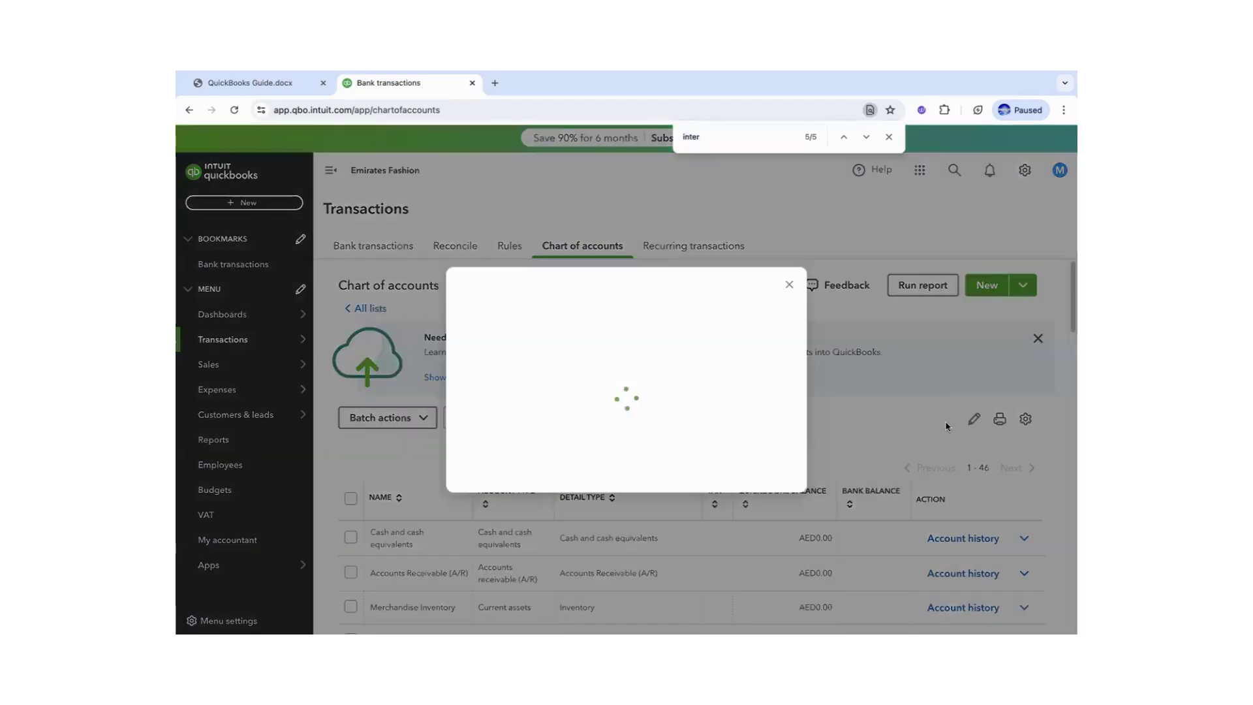
pyautogui.click(728, 444)
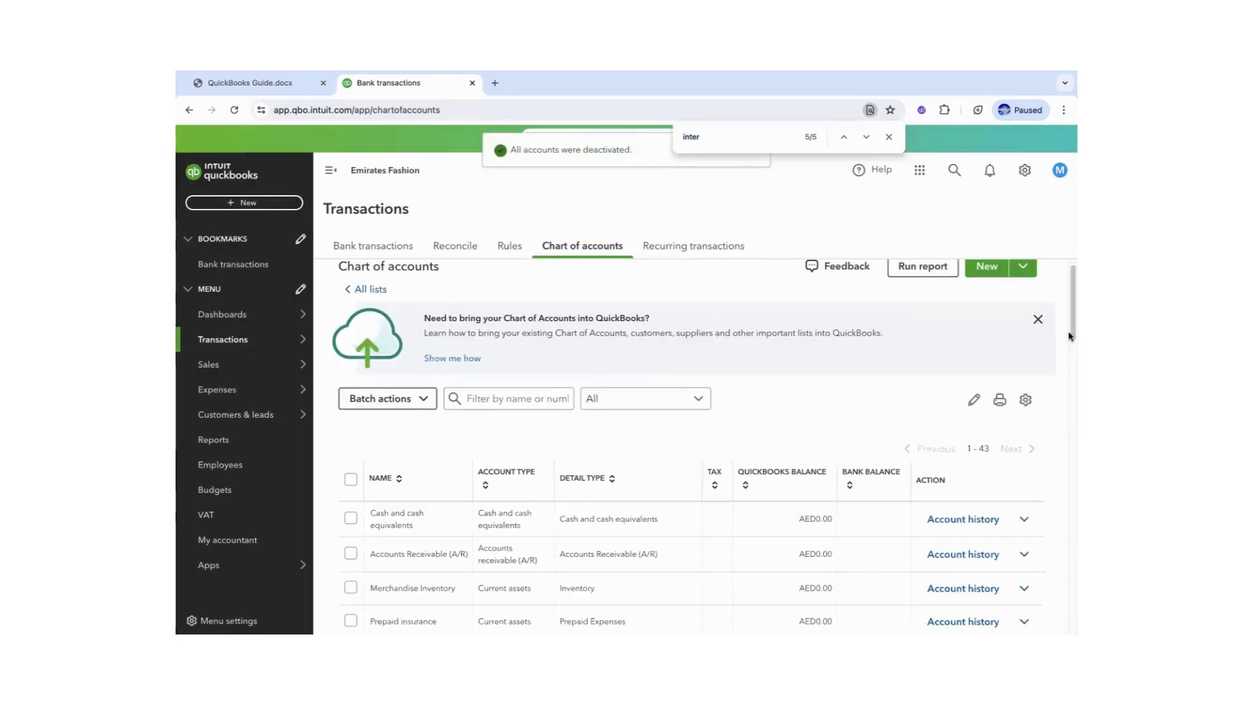
# Go through the "inter" matches in the chart of accounts again and open a new account form.
pyautogui.moveTo(1072, 335); pyautogui.dragTo(1072, 341)
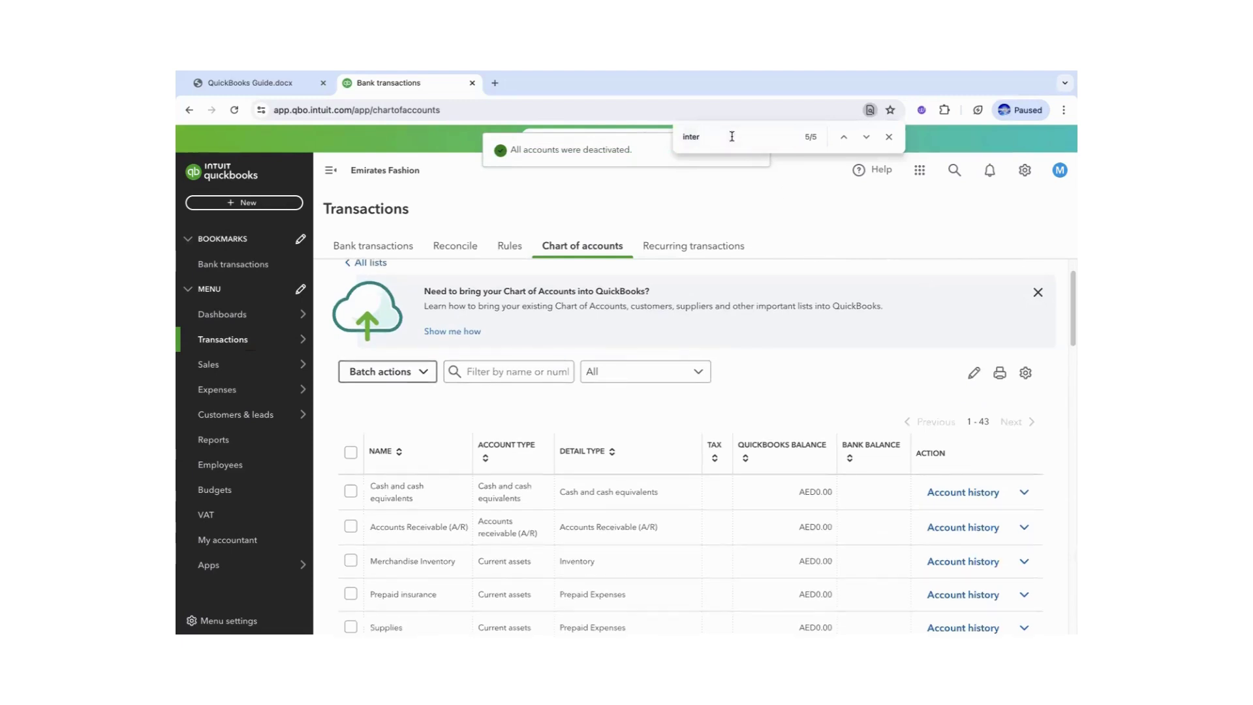
pyautogui.press('Return')
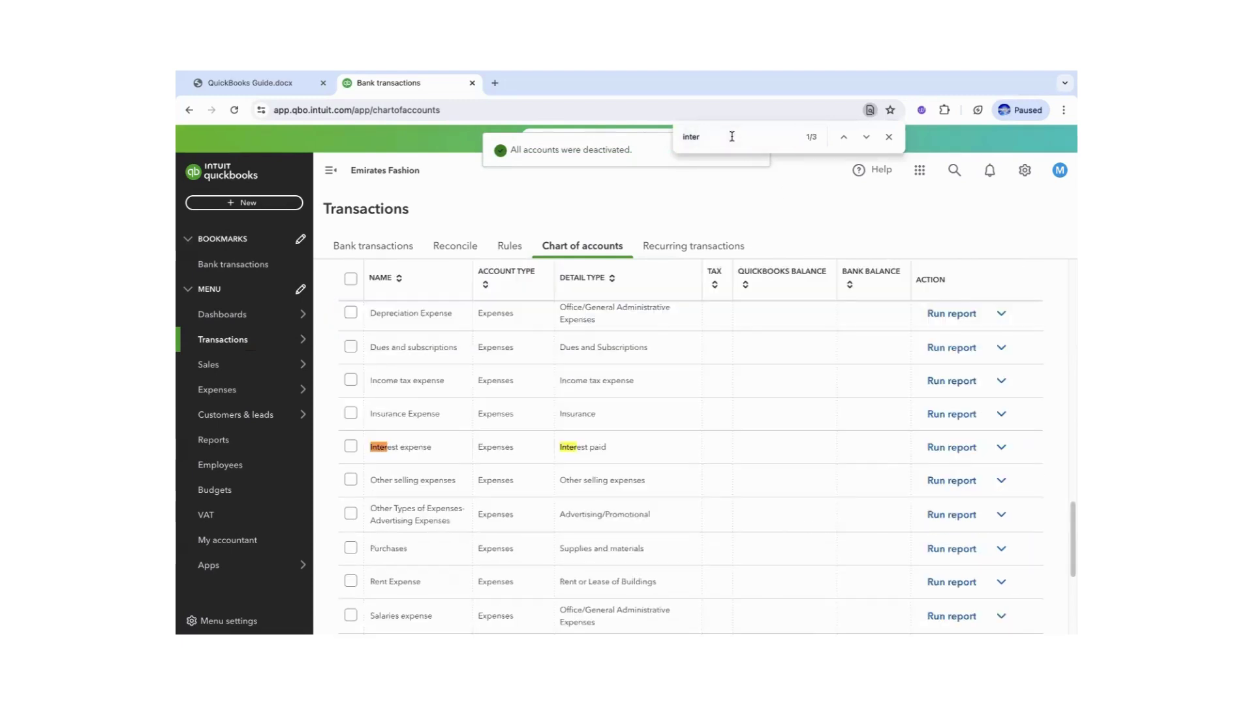
pyautogui.click(865, 137)
pyautogui.click(865, 137)
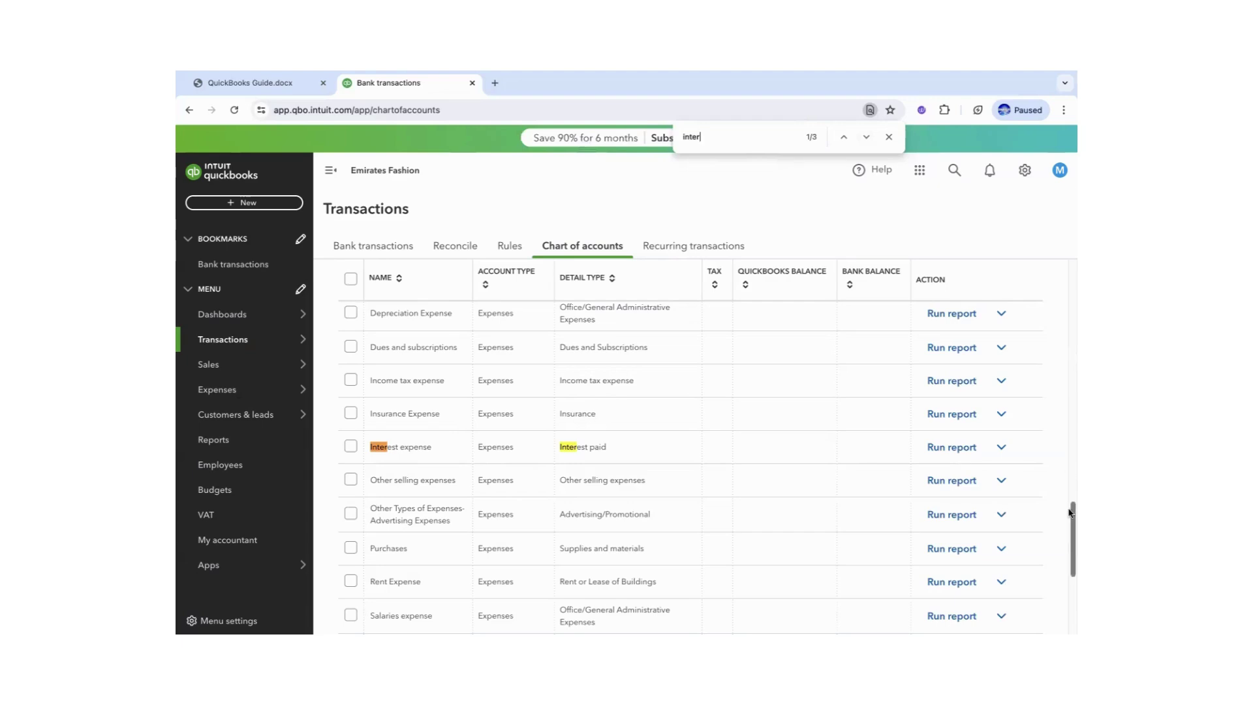
pyautogui.moveTo(1070, 505); pyautogui.dragTo(1026, 283)
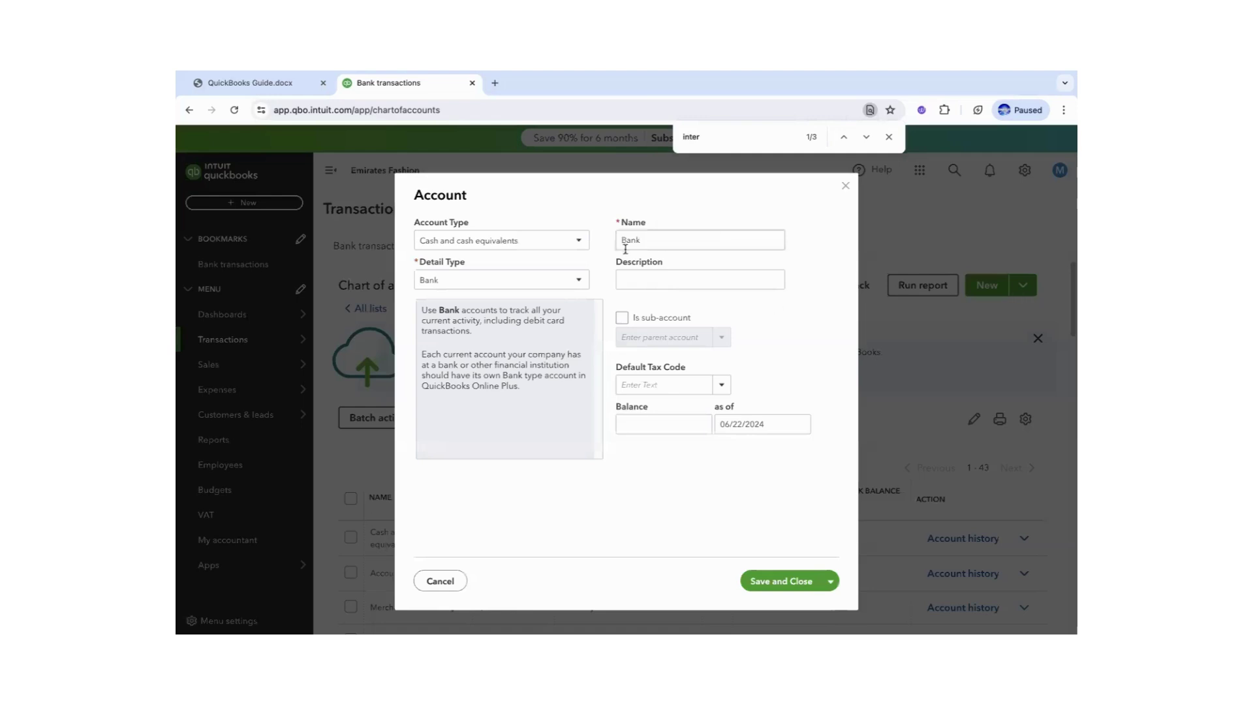
# Try the account type Expenses with the detail type Interest paid for the new account.
pyautogui.click(529, 242)
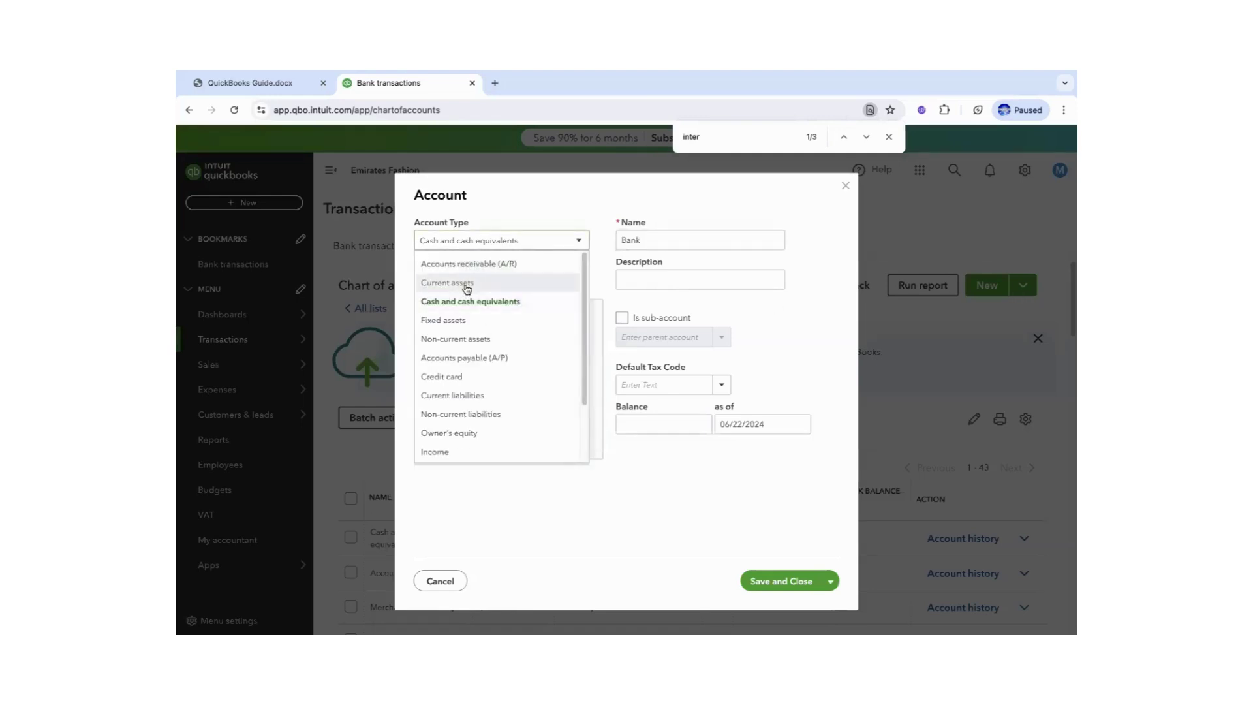
pyautogui.scroll(-2, 561, 418)
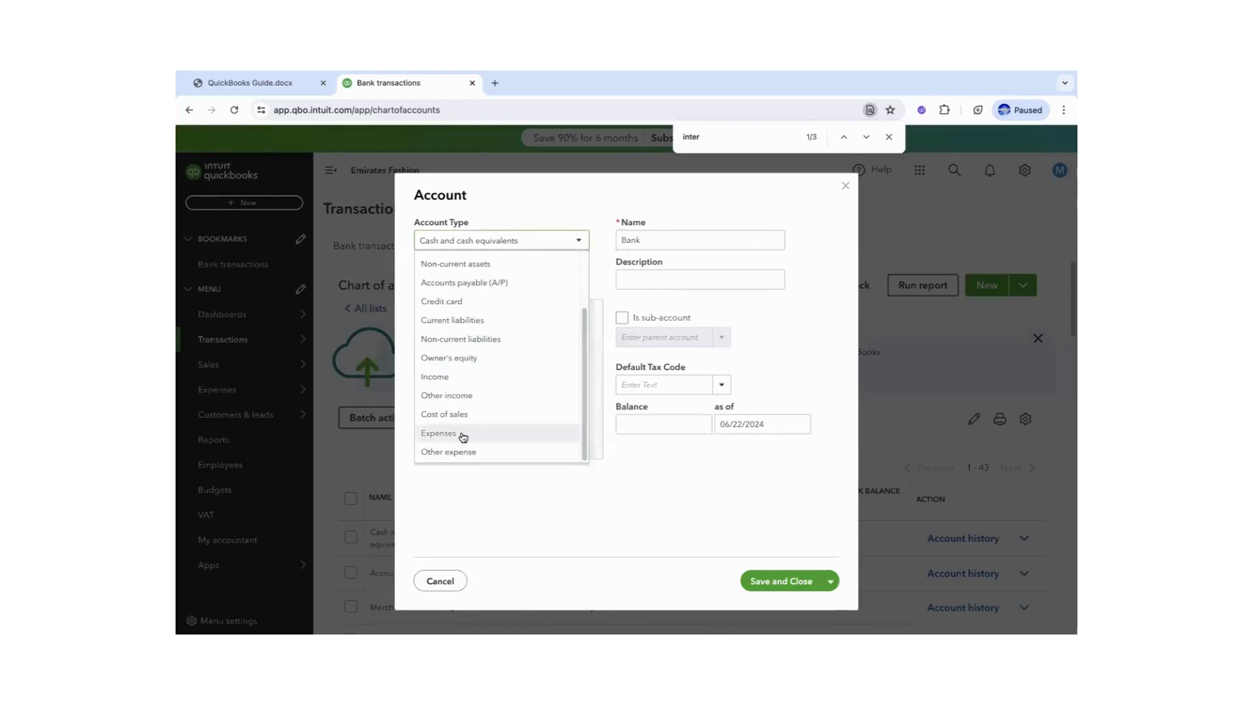
pyautogui.click(461, 436)
pyautogui.click(540, 277)
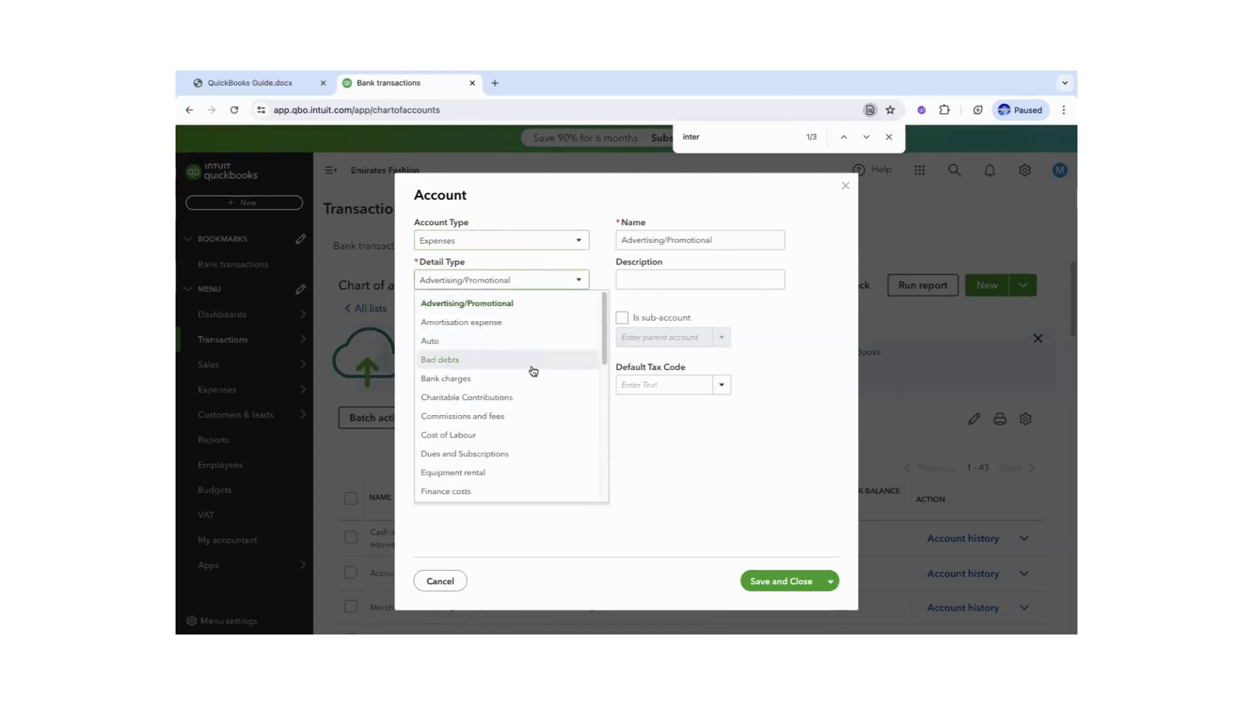
pyautogui.moveTo(604, 365); pyautogui.dragTo(604, 401)
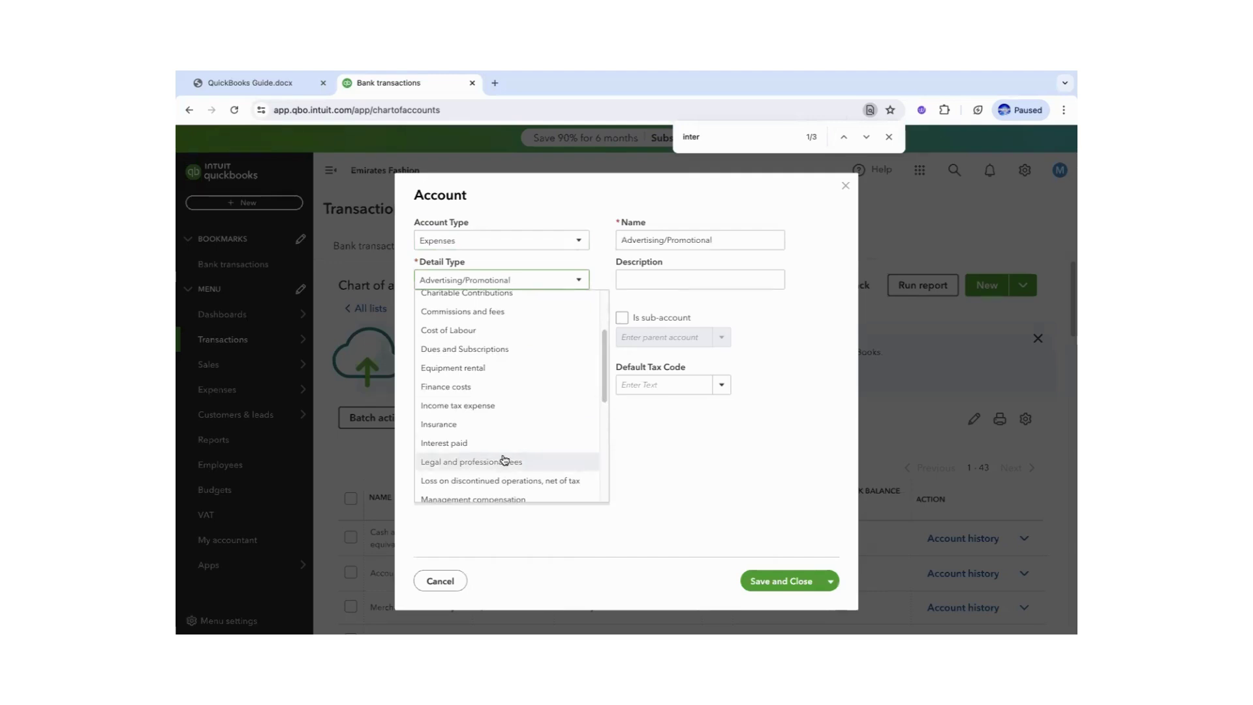
pyautogui.click(464, 444)
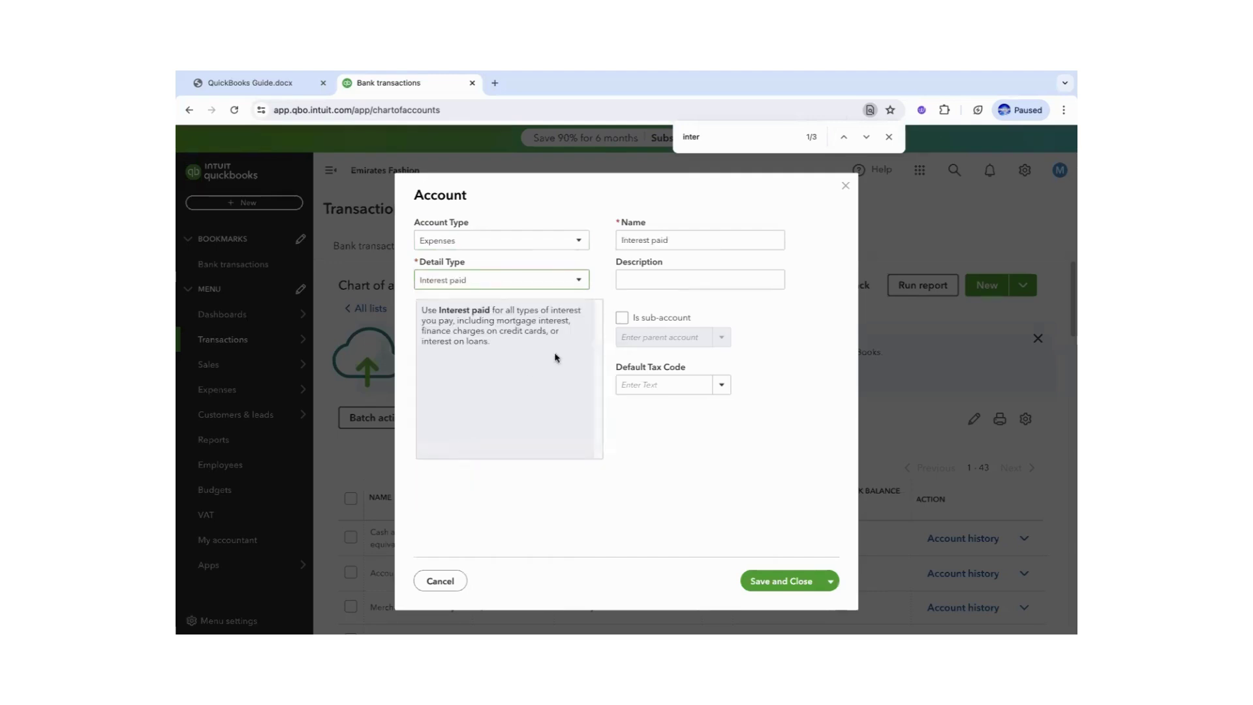
# Set the new account's type to Current liabilities and its detail type to Loan Payable.
pyautogui.click(580, 244)
pyautogui.click(485, 321)
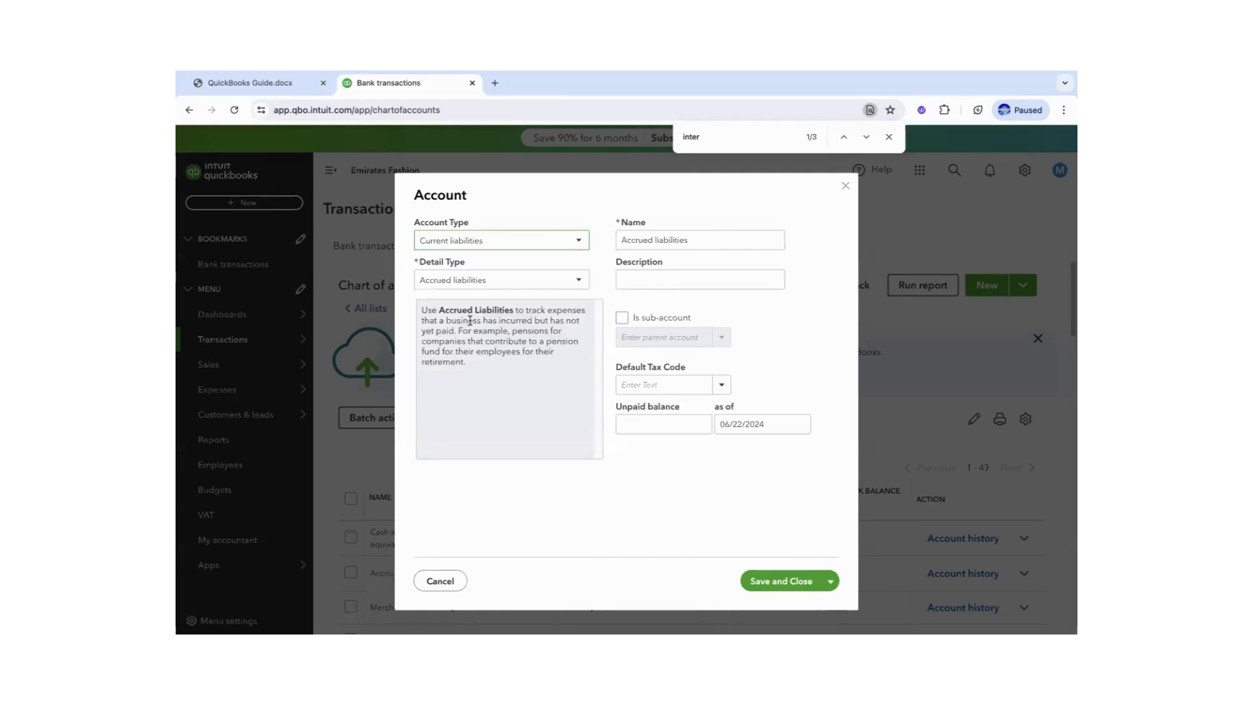
pyautogui.click(558, 289)
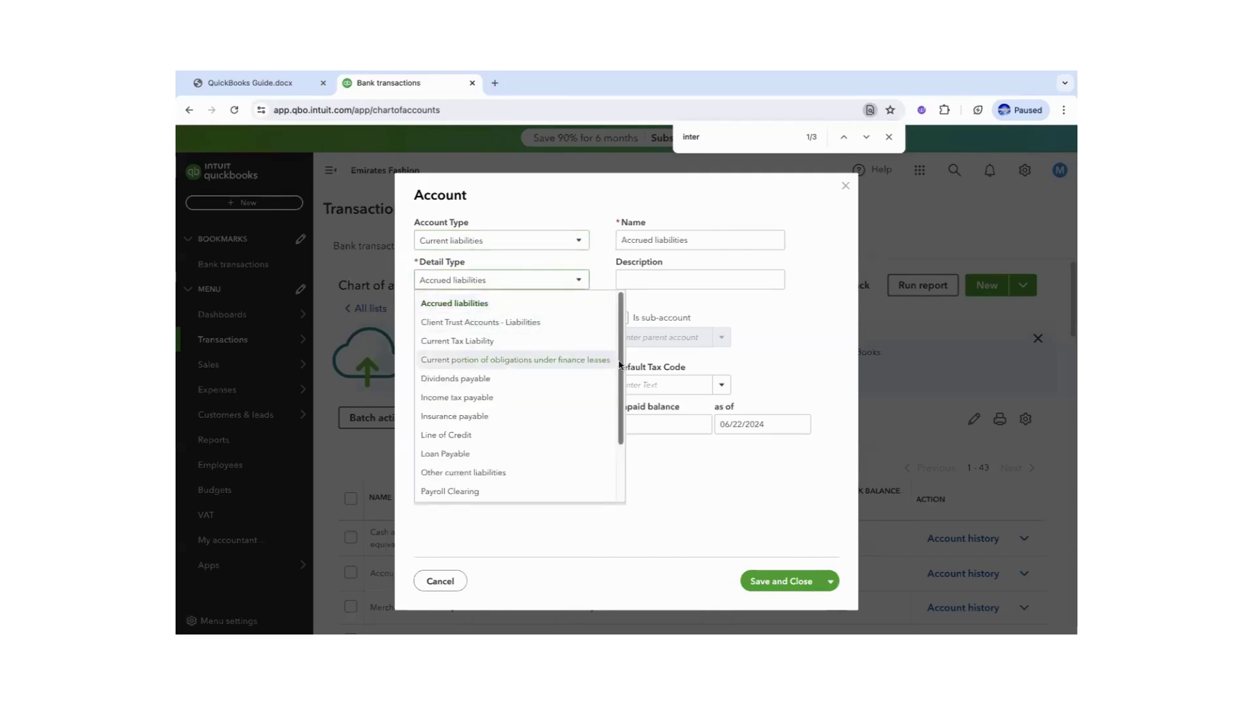
pyautogui.scroll(-1, 620, 373)
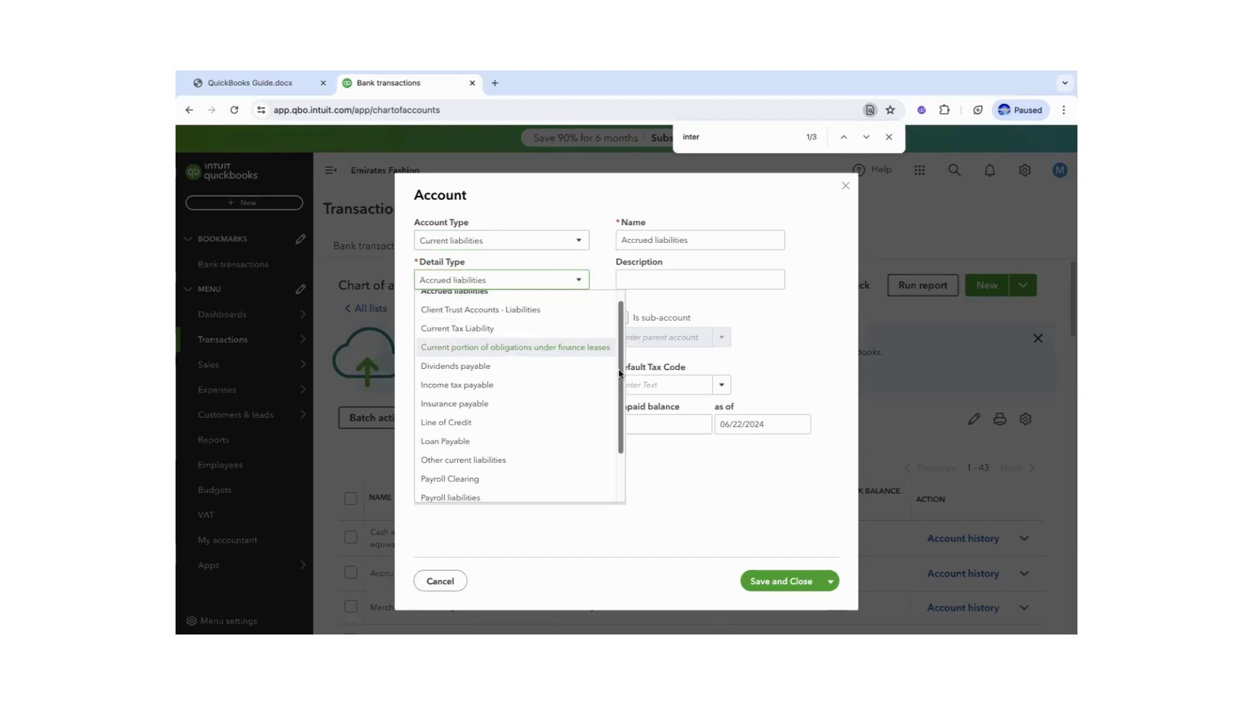
pyautogui.moveTo(620, 374); pyautogui.dragTo(616, 430)
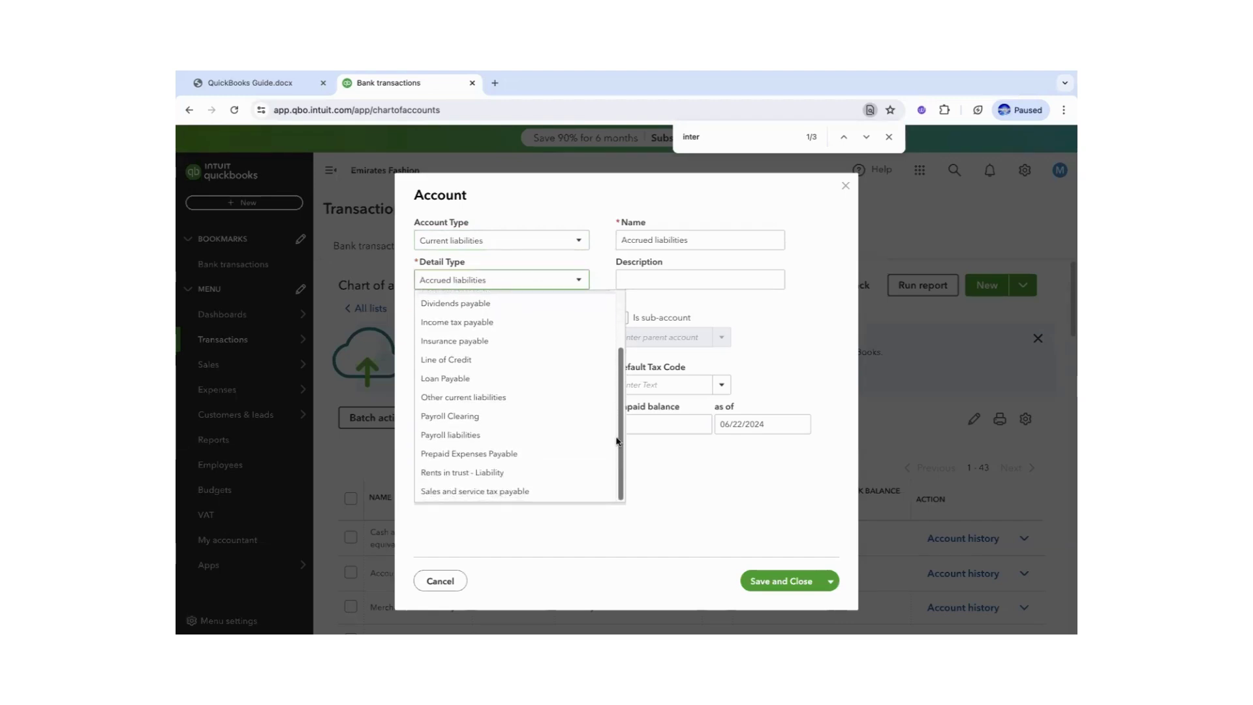
pyautogui.moveTo(617, 423); pyautogui.dragTo(619, 411)
pyautogui.click(454, 390)
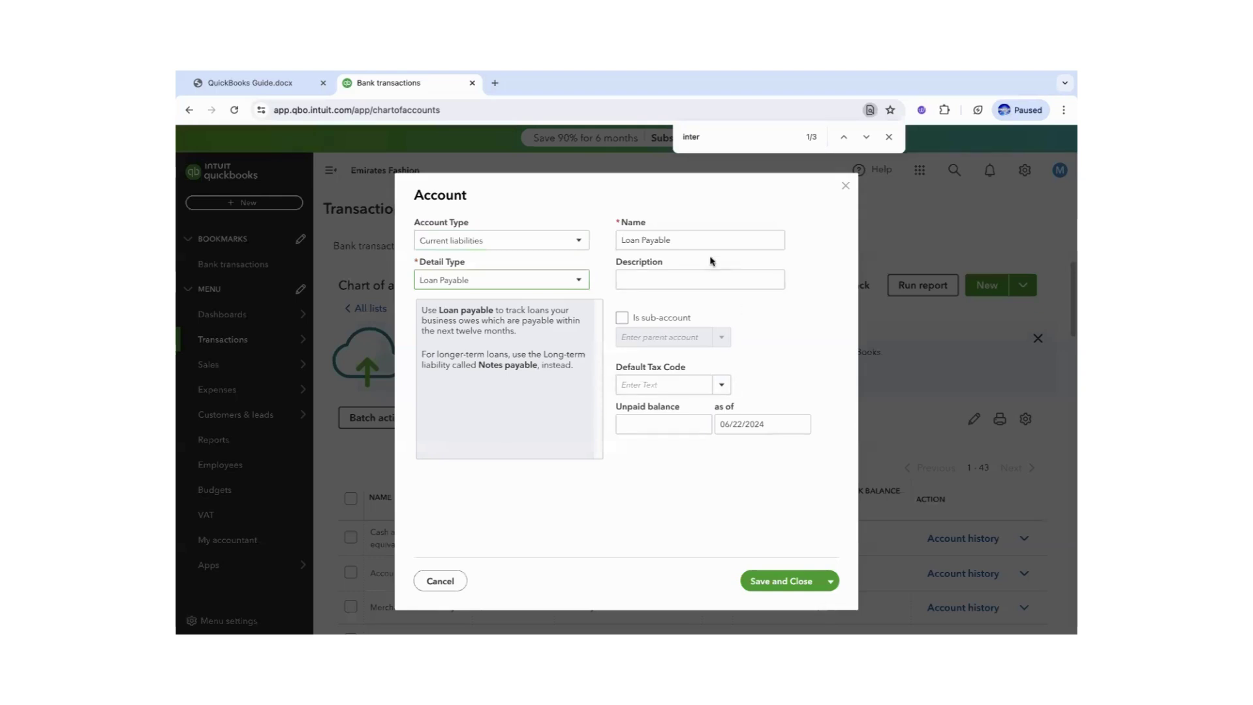
# Name the new account Interest Payable and save it.
pyautogui.tripleClick(679, 242)
pyautogui.write('Interest Payable')
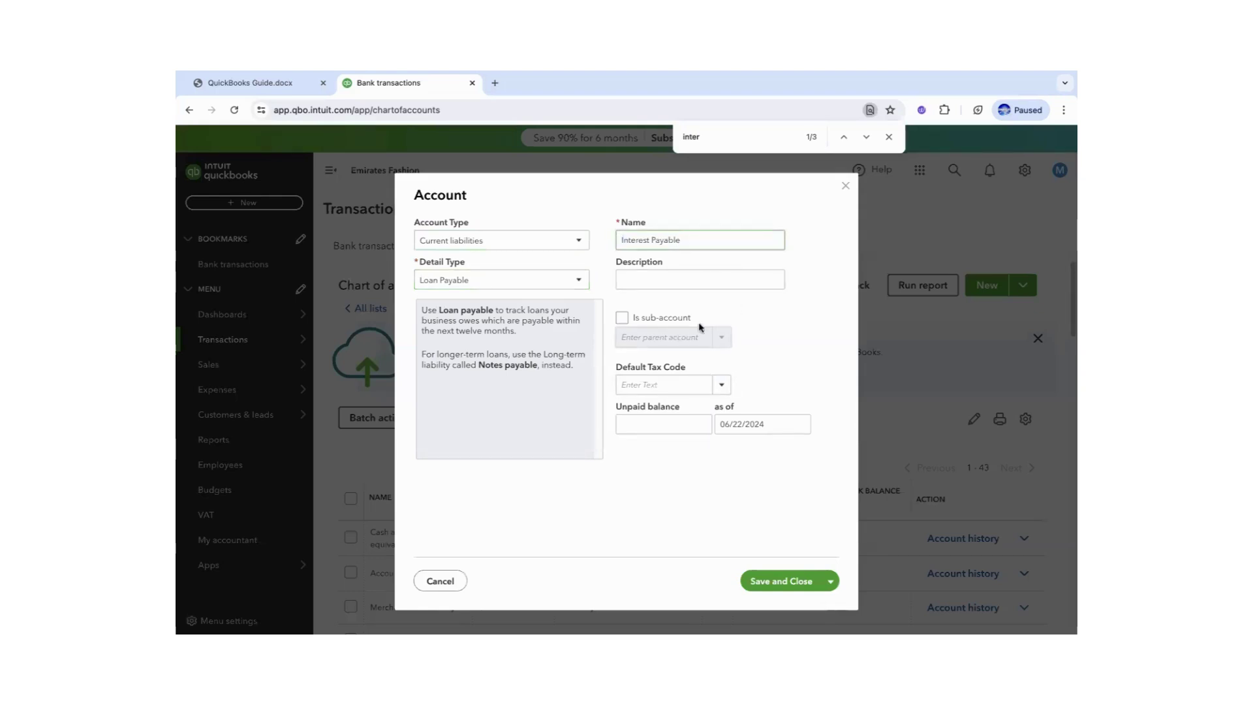
pyautogui.click(773, 582)
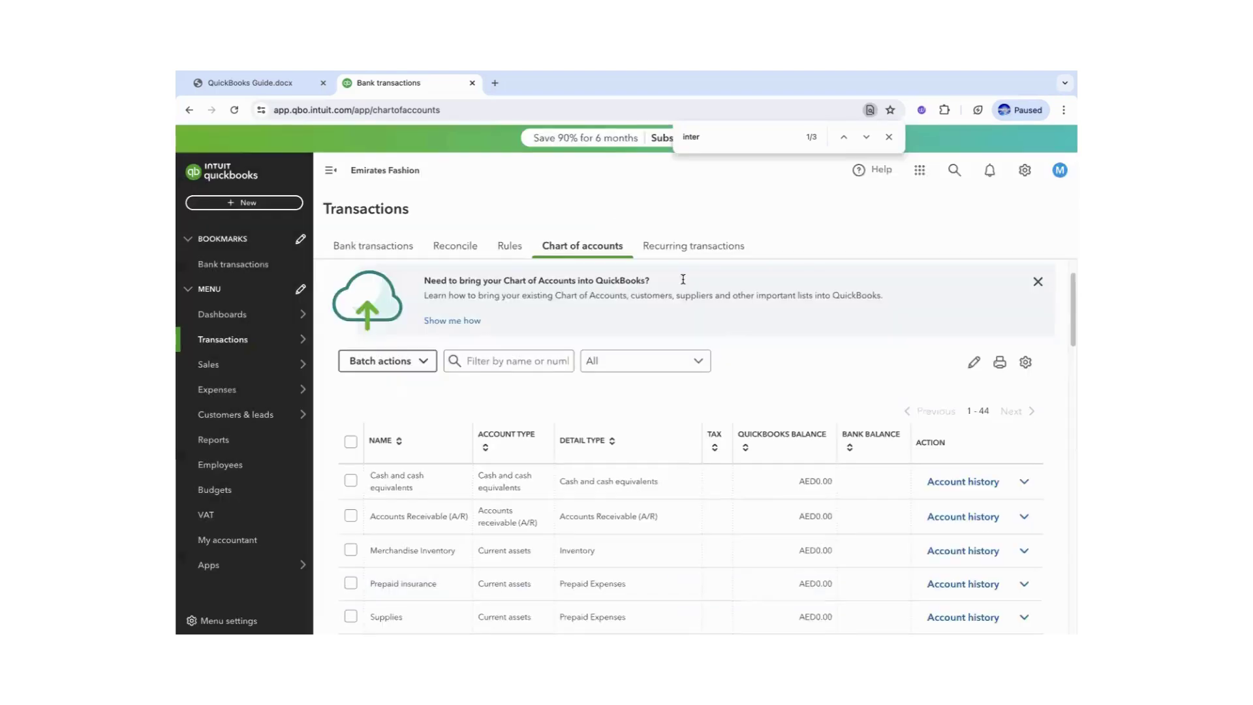
# Select the QuickBooks subscription expense name in the guide's adjusting entries and search the chart of accounts for "sub".
pyautogui.click(242, 87)
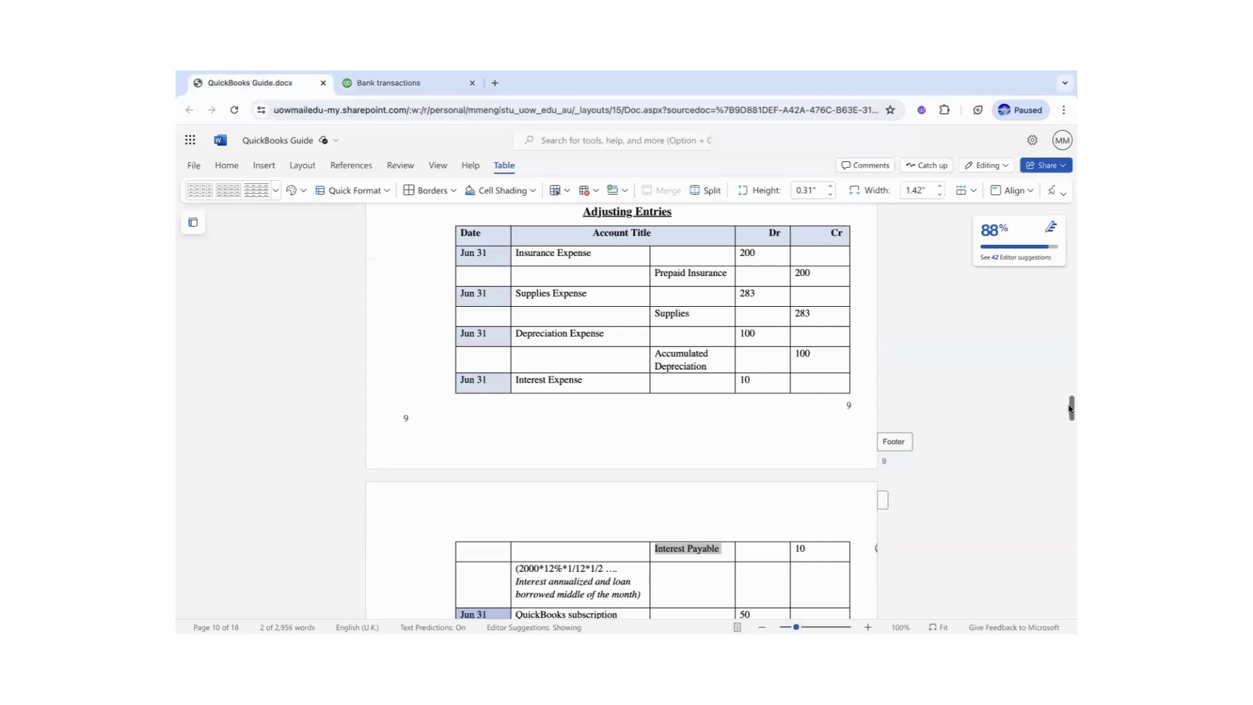
pyautogui.scroll(-5, 1045, 419)
pyautogui.moveTo(594, 276); pyautogui.dragTo(516, 262)
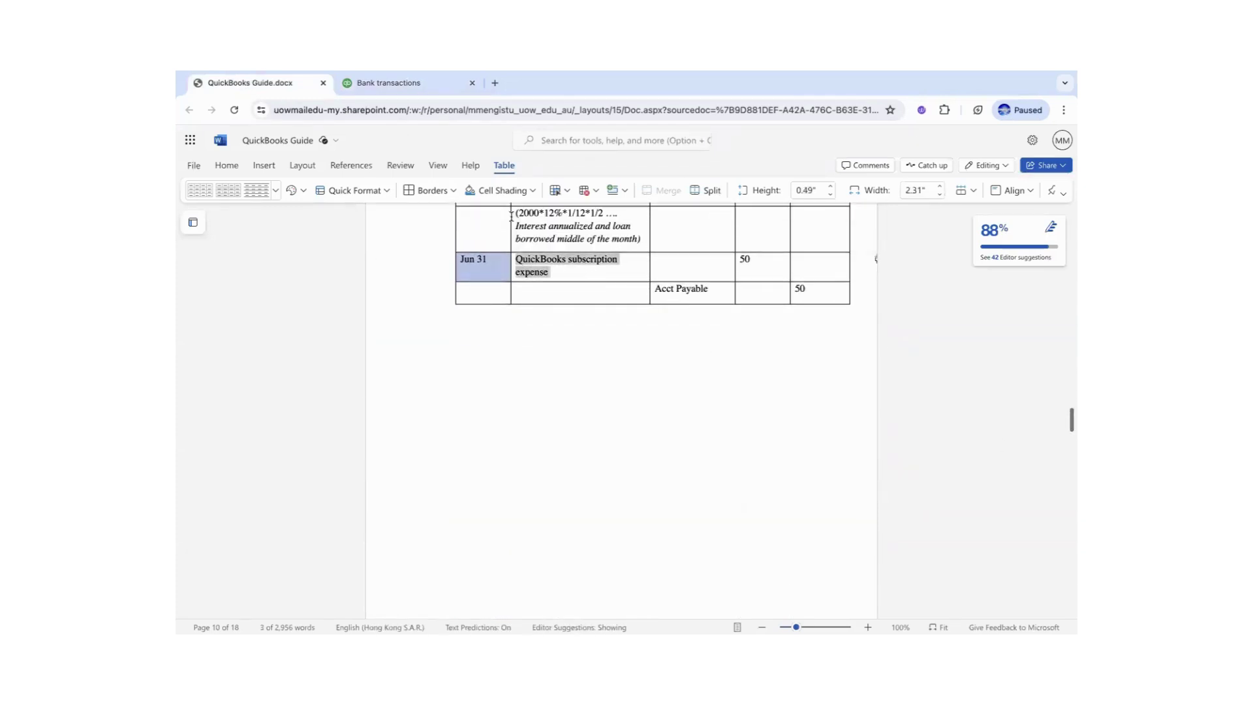
pyautogui.click(382, 88)
pyautogui.doubleClick(693, 139)
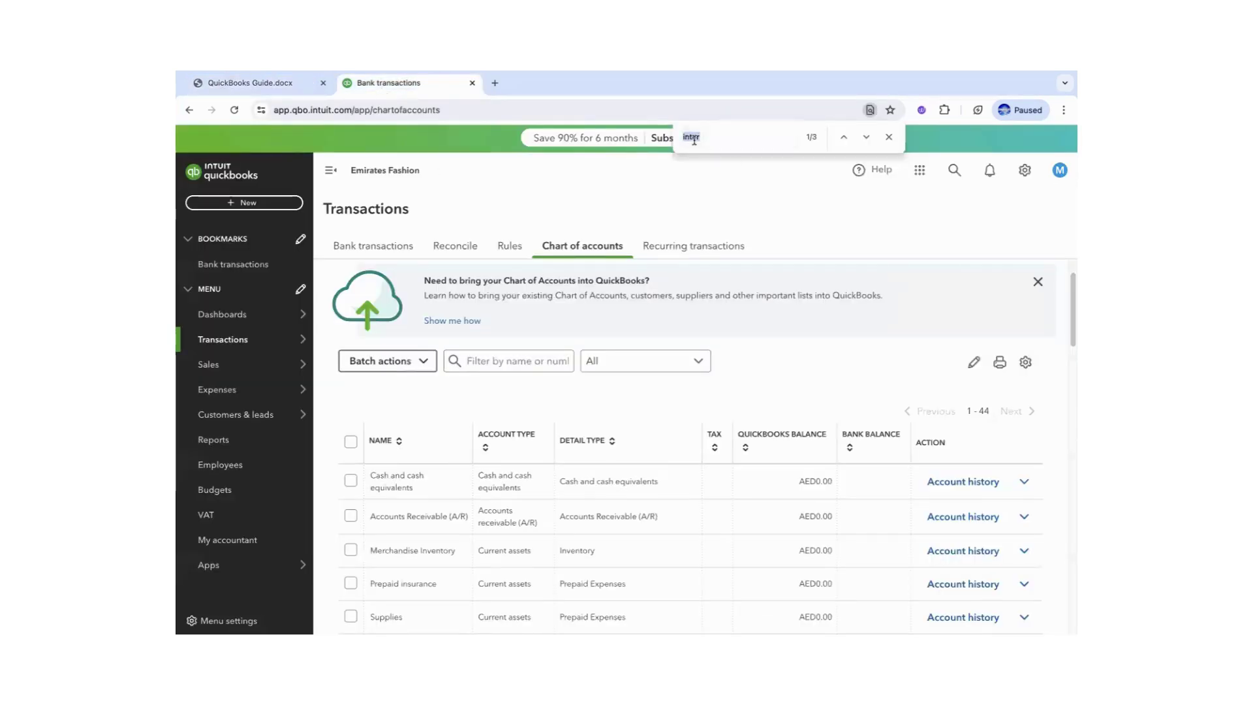
pyautogui.write('sub')
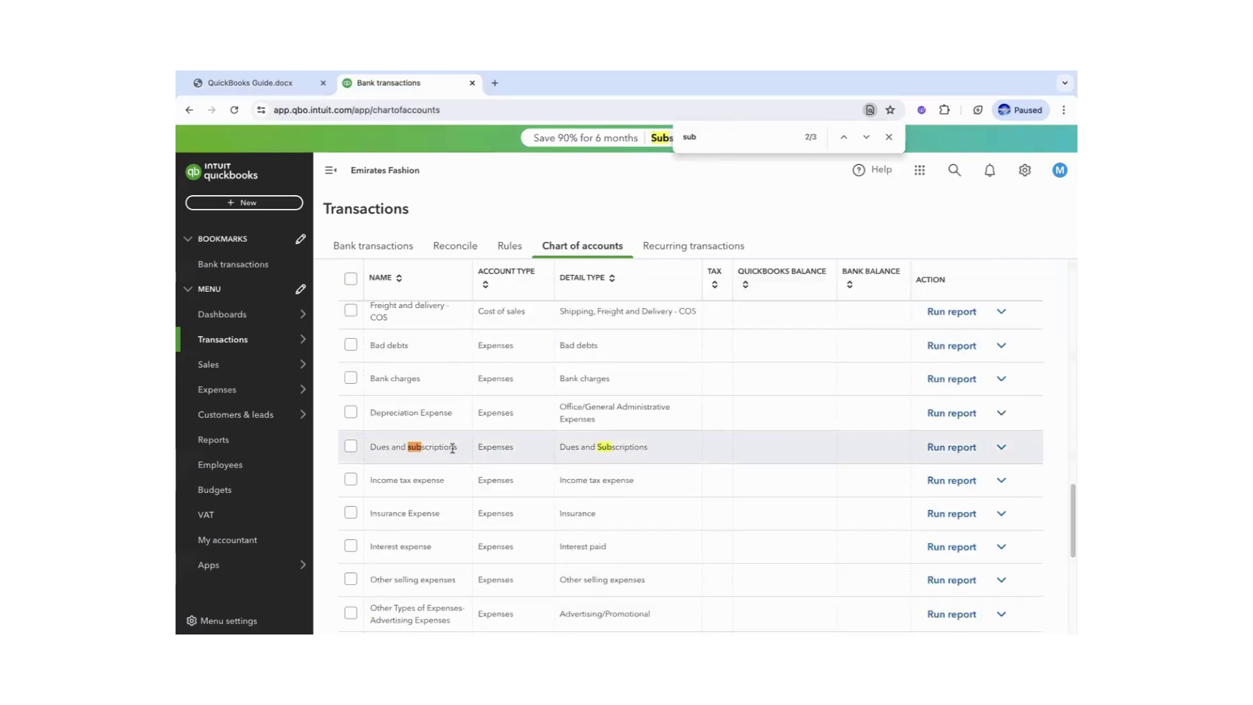
# Rename the Dues and subscriptions account as QuickBooks subscription expense and save it.
pyautogui.click(1001, 447)
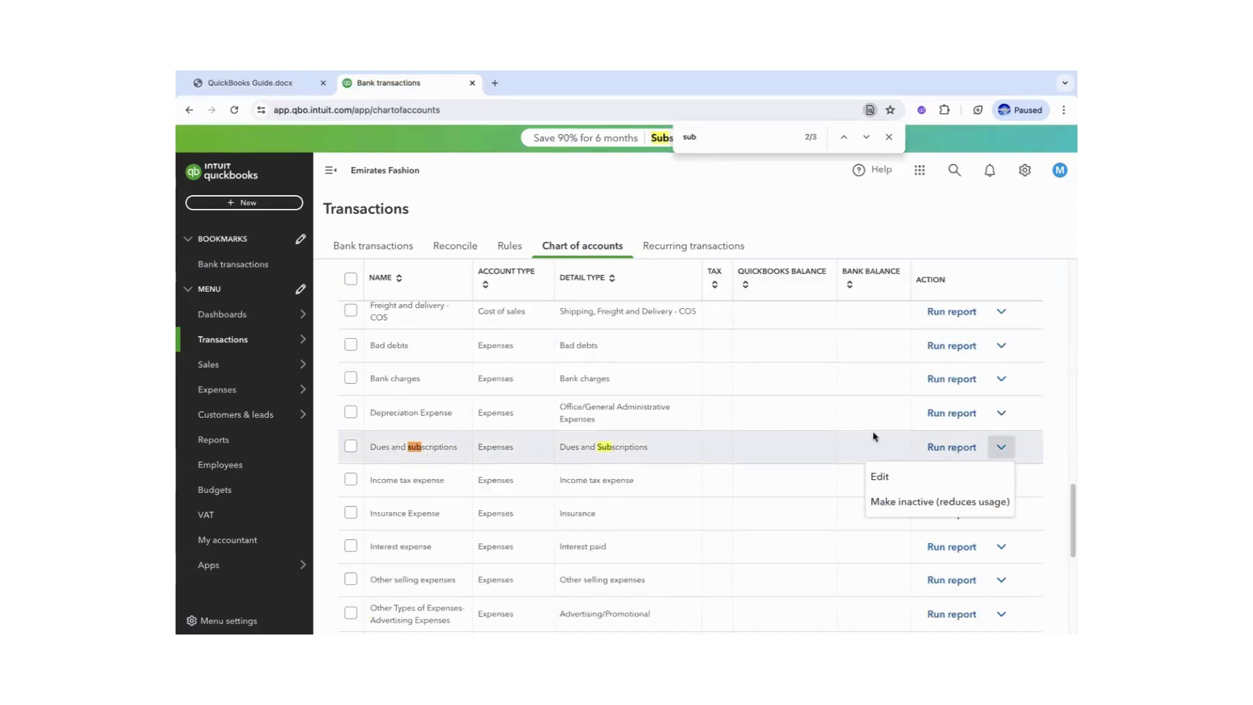
pyautogui.click(869, 469)
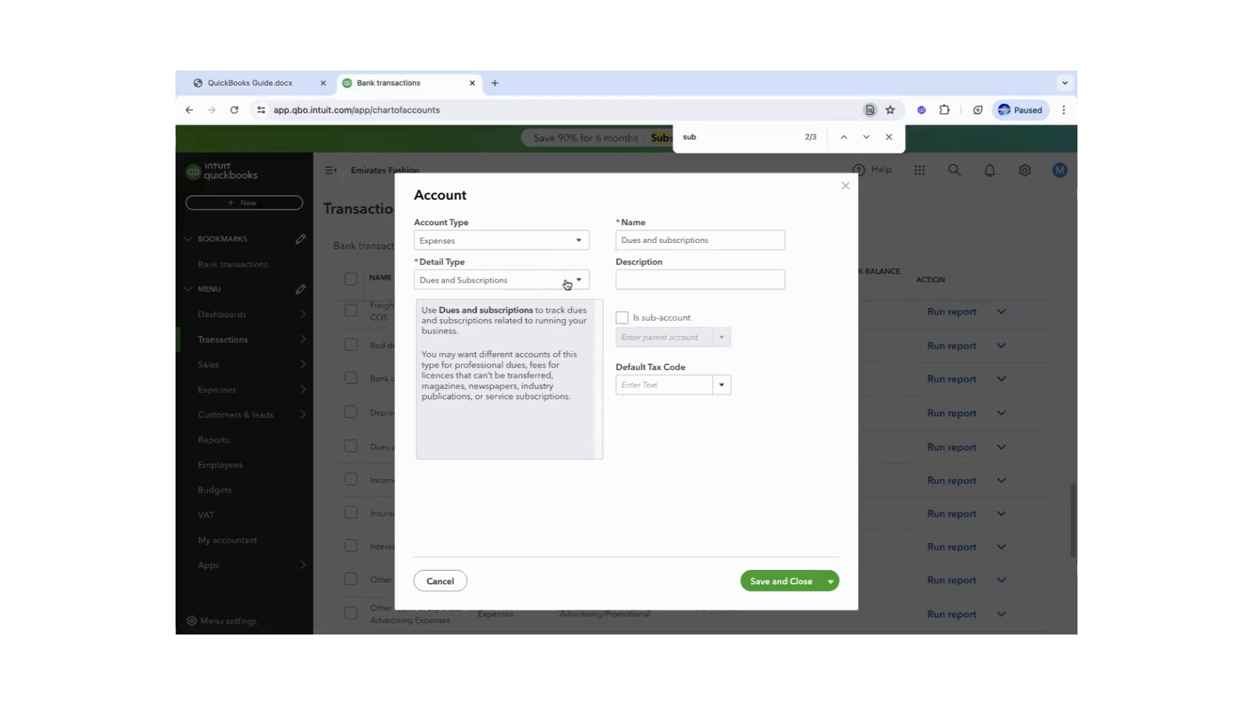
pyautogui.tripleClick(691, 240)
pyautogui.write('QuickBooks subscription expense')
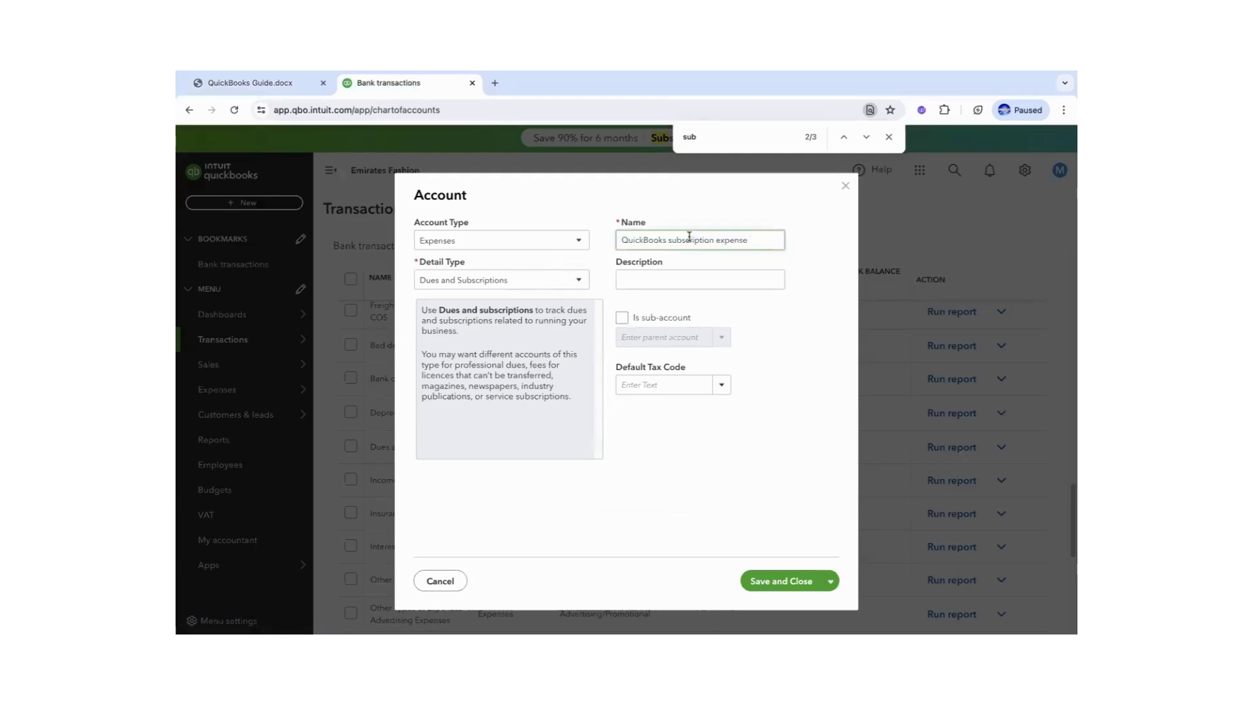
pyautogui.click(765, 577)
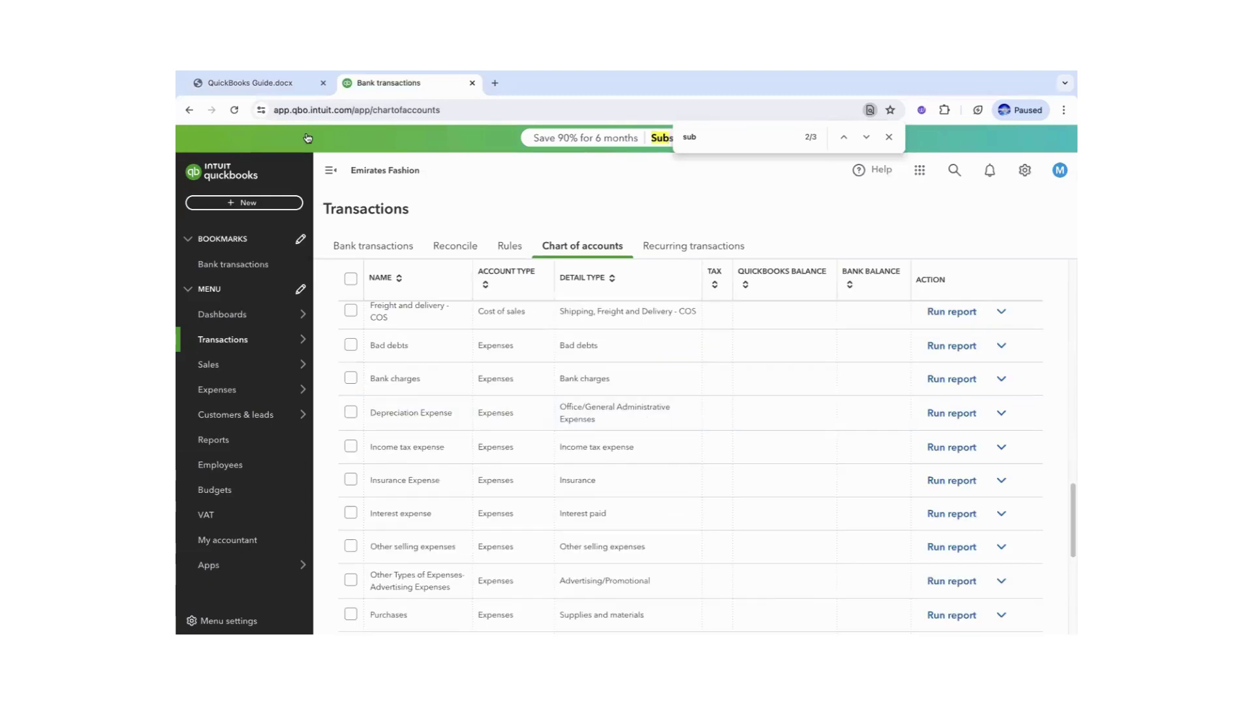
# Check the Acct Payable line in the guide's last adjusting entry and look back through the earlier pages.
pyautogui.click(267, 85)
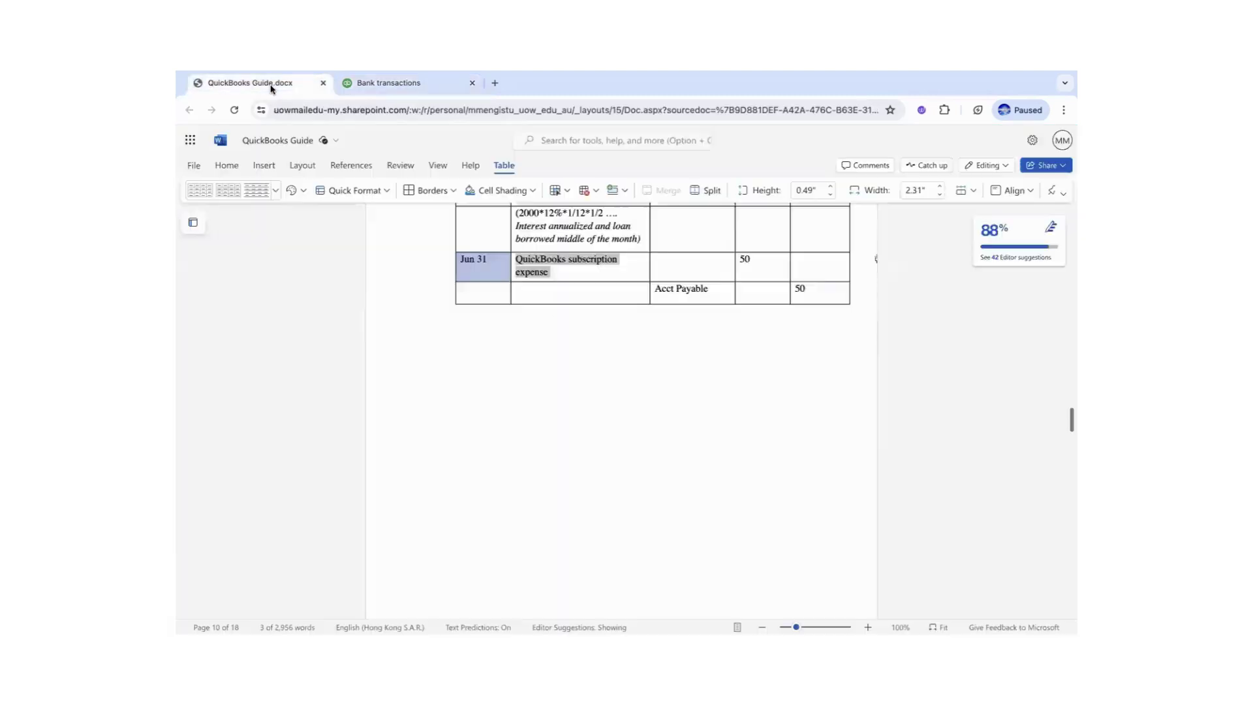
pyautogui.click(693, 289)
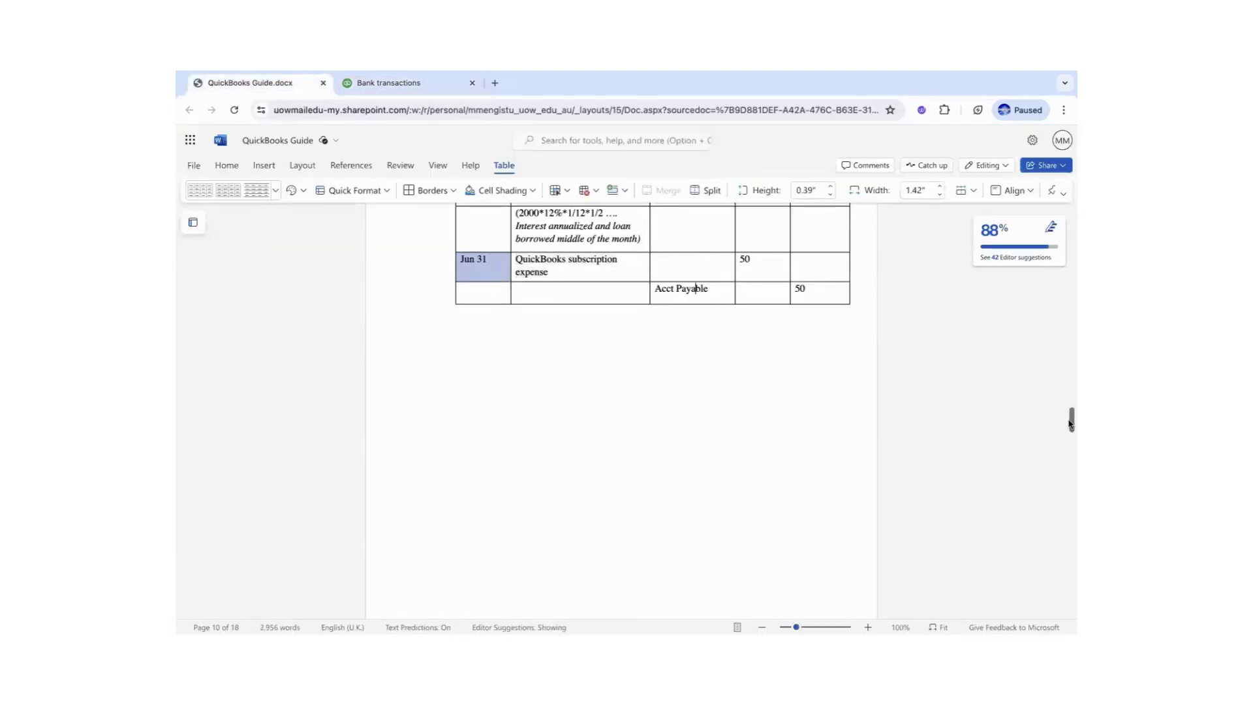
pyautogui.scroll(5, 1070, 365)
pyautogui.scroll(20, 1070, 346)
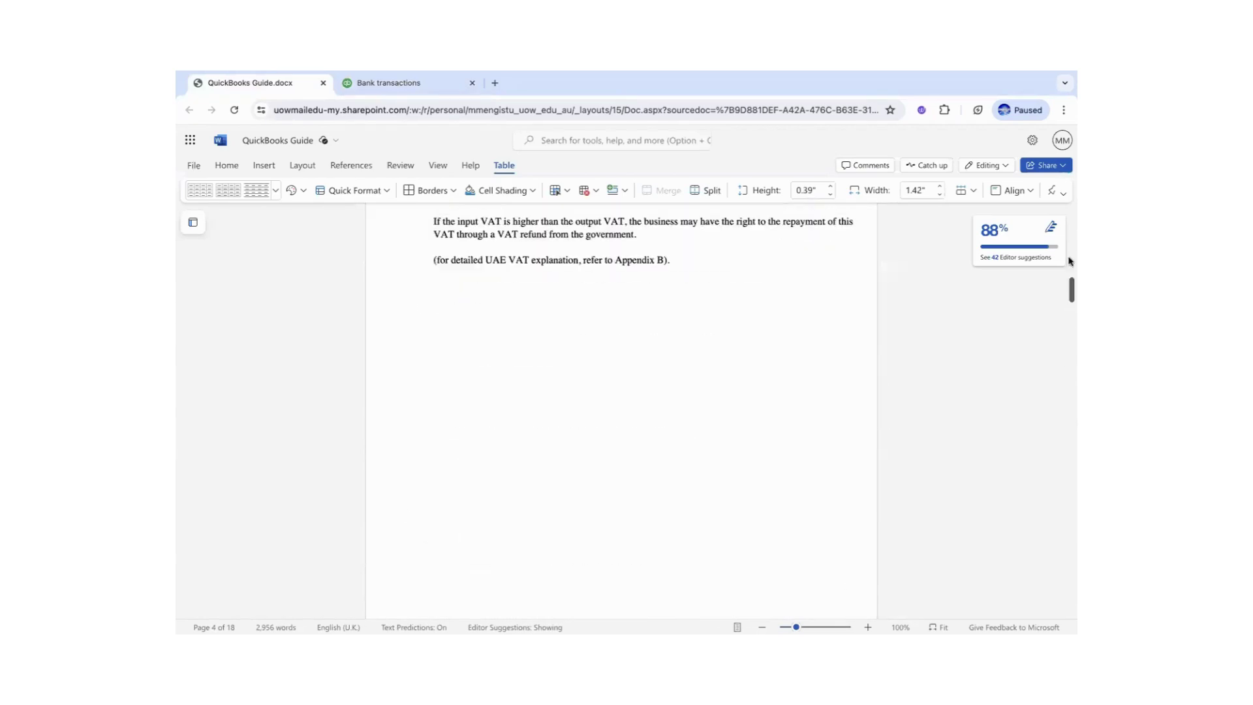
# Switch to QuickBooks and select the Other Expense, Uncategorised Expense, Travel expenses - selling expenses, Opening Balance Equity and Accrued holiday payable accounts.
pyautogui.click(378, 82)
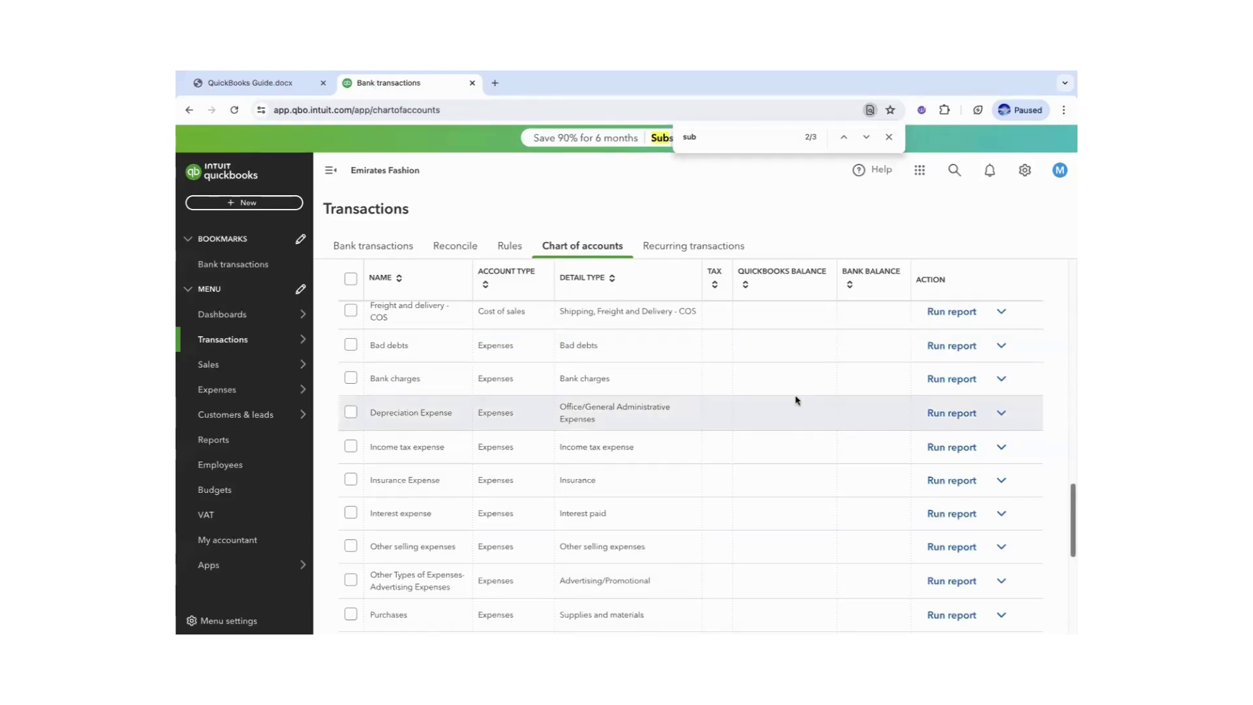
pyautogui.moveTo(1068, 548); pyautogui.dragTo(1067, 626)
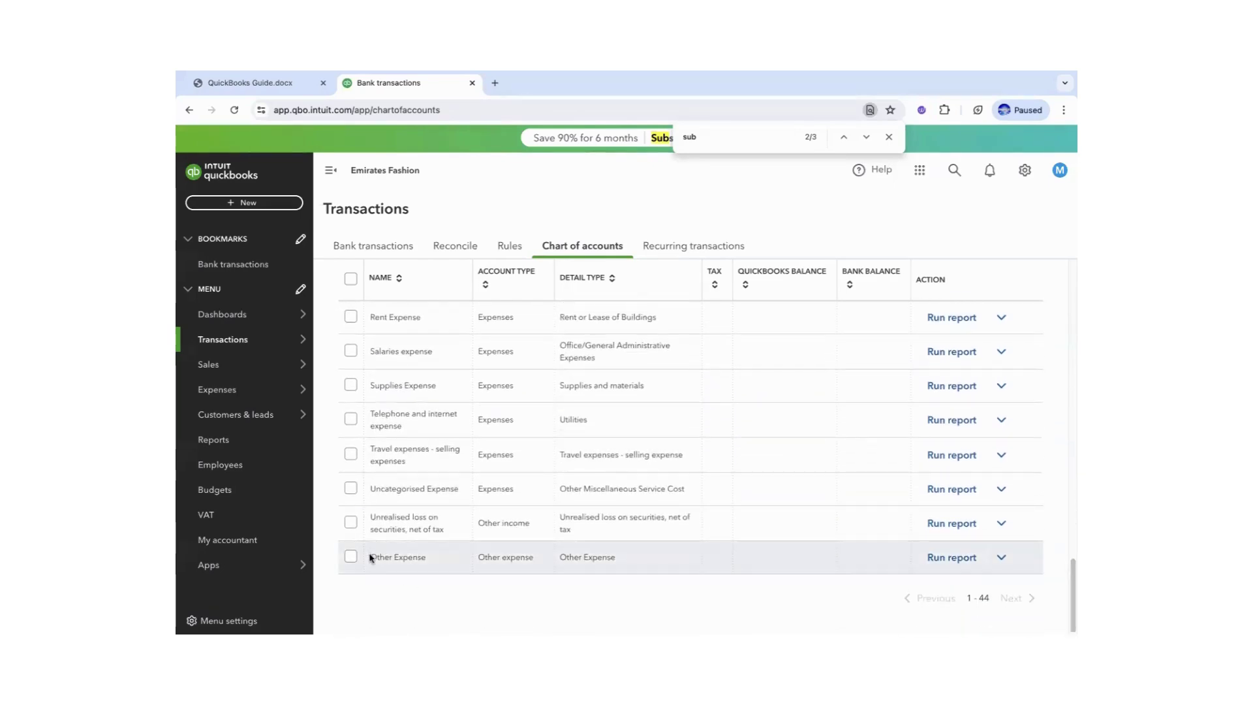
pyautogui.click(350, 555)
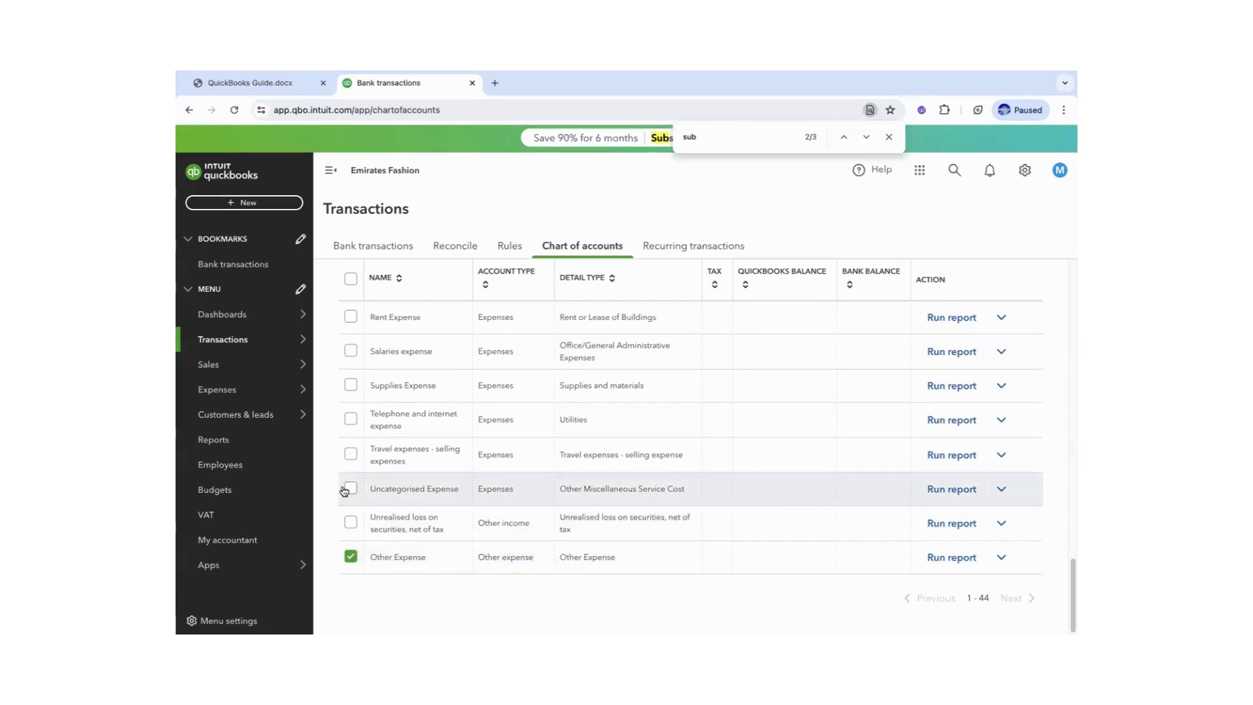
pyautogui.click(349, 488)
pyautogui.click(350, 453)
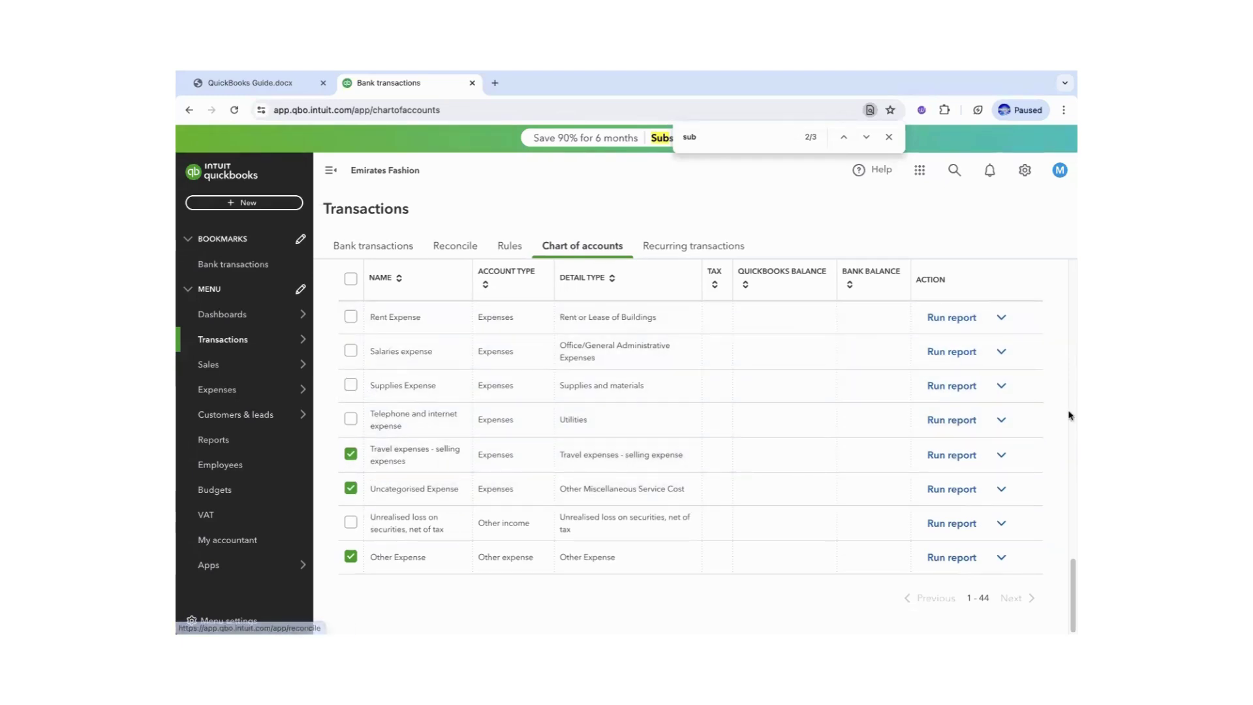
pyautogui.moveTo(1070, 577); pyautogui.dragTo(1070, 415)
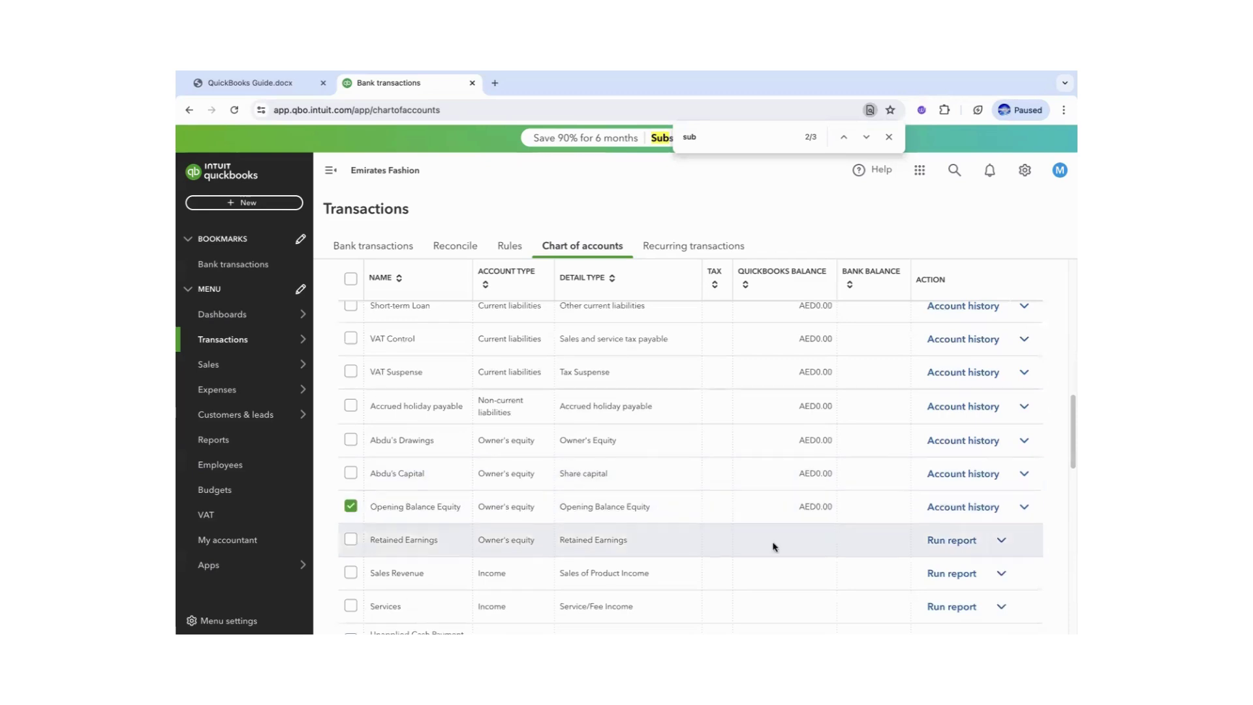
pyautogui.moveTo(1070, 442); pyautogui.dragTo(1070, 425)
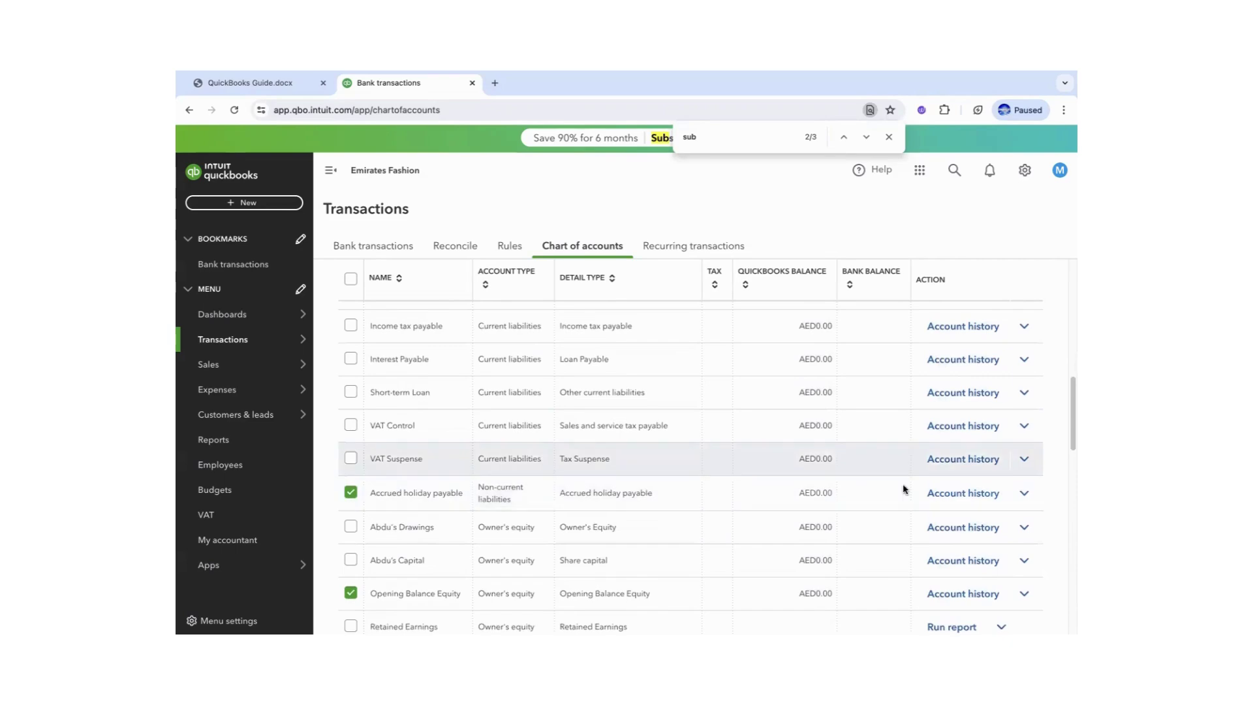
# Deactivate the selected accounts as a batch, confirm the action and dismiss the notice.
pyautogui.moveTo(1071, 444); pyautogui.dragTo(1071, 330)
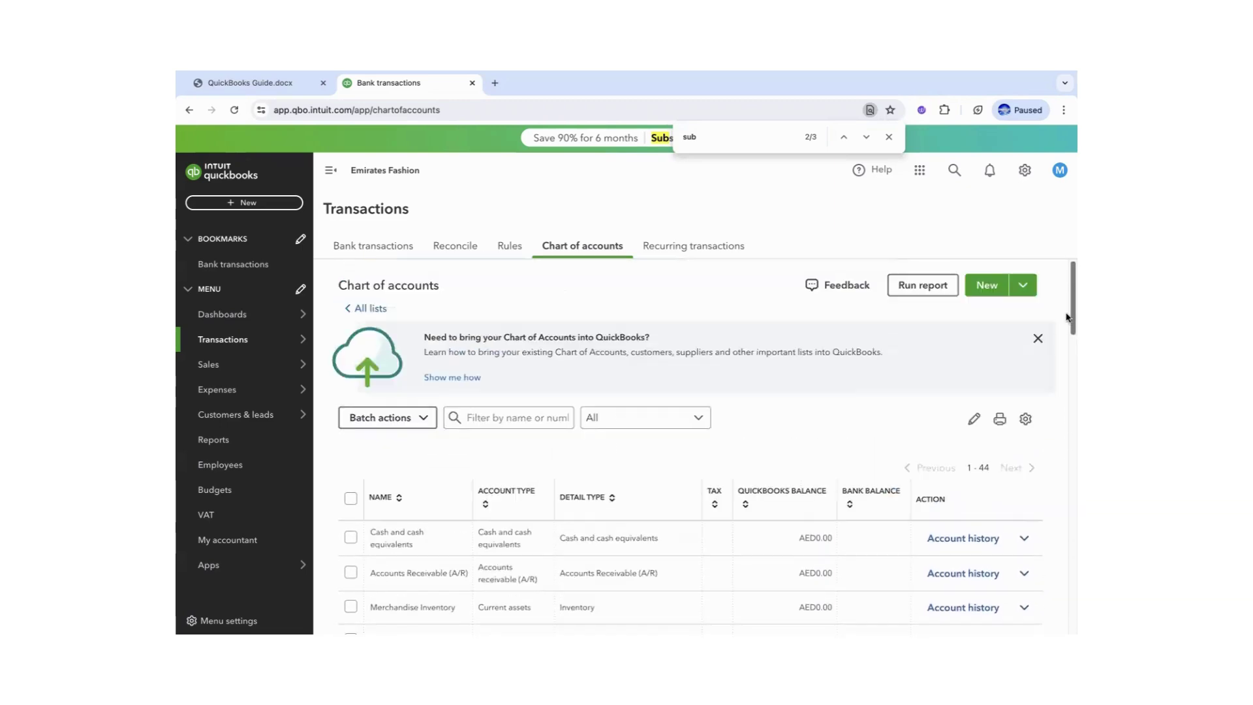
pyautogui.click(411, 416)
pyautogui.click(370, 448)
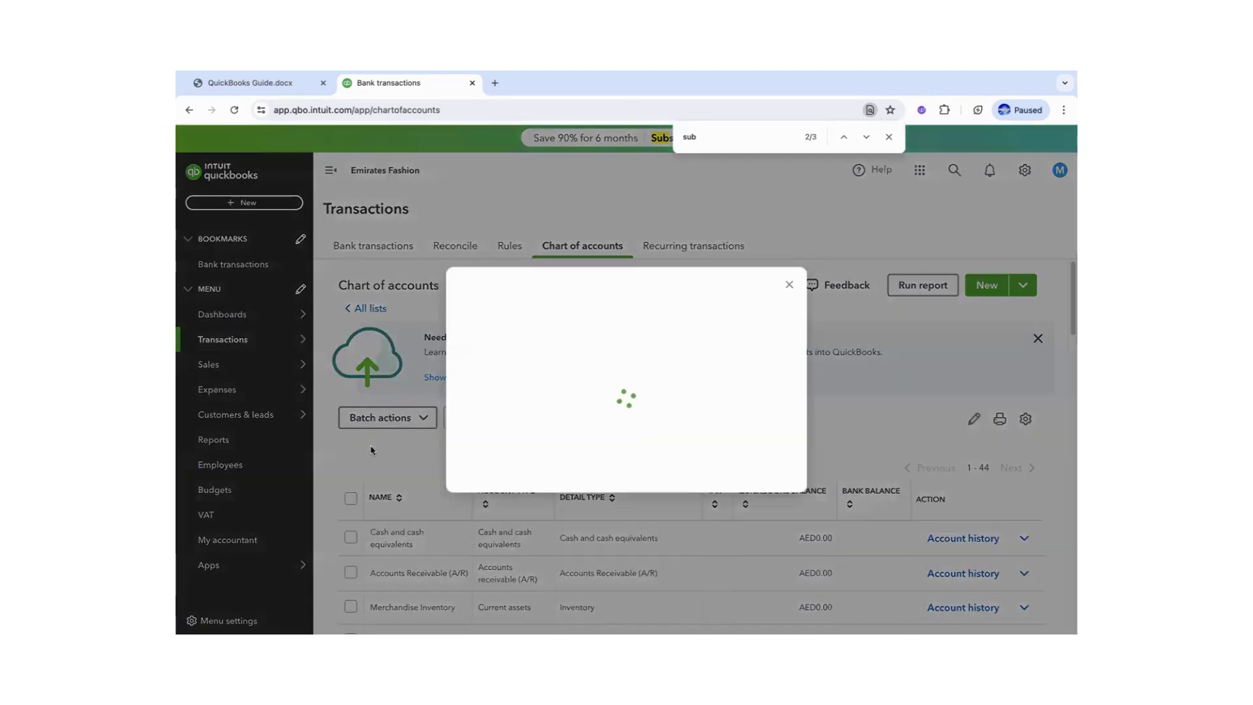
pyautogui.click(732, 443)
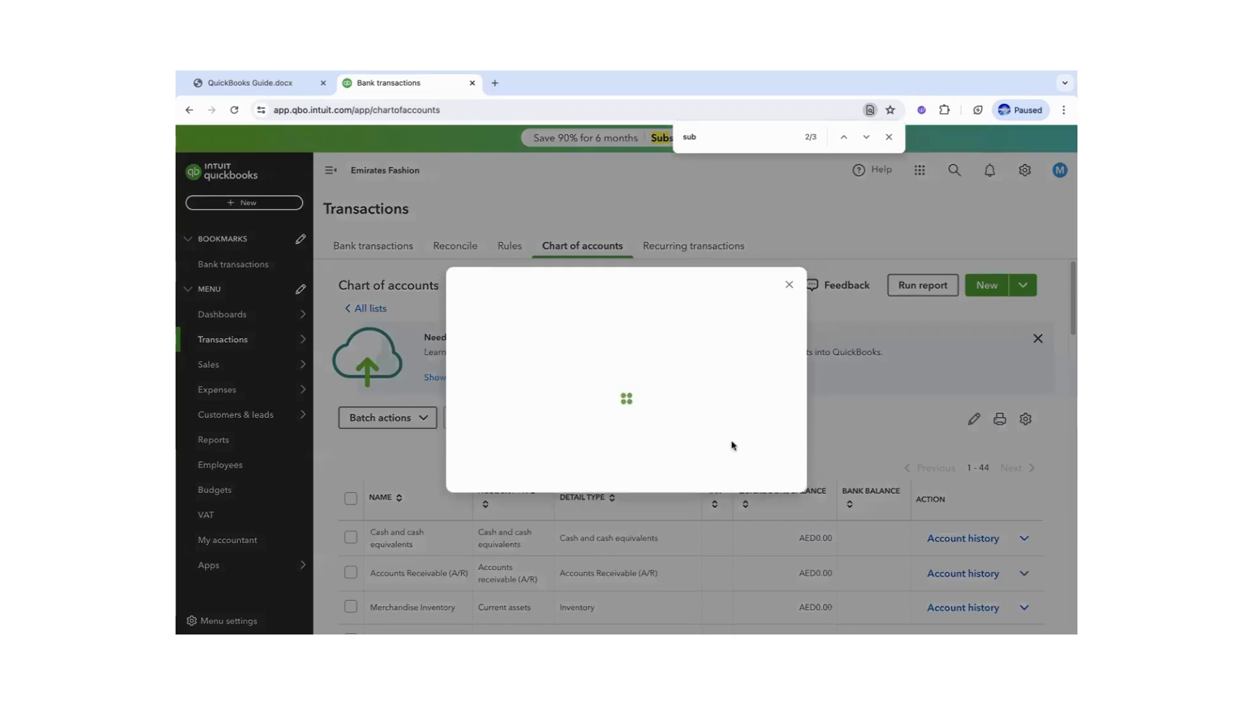
pyautogui.click(757, 498)
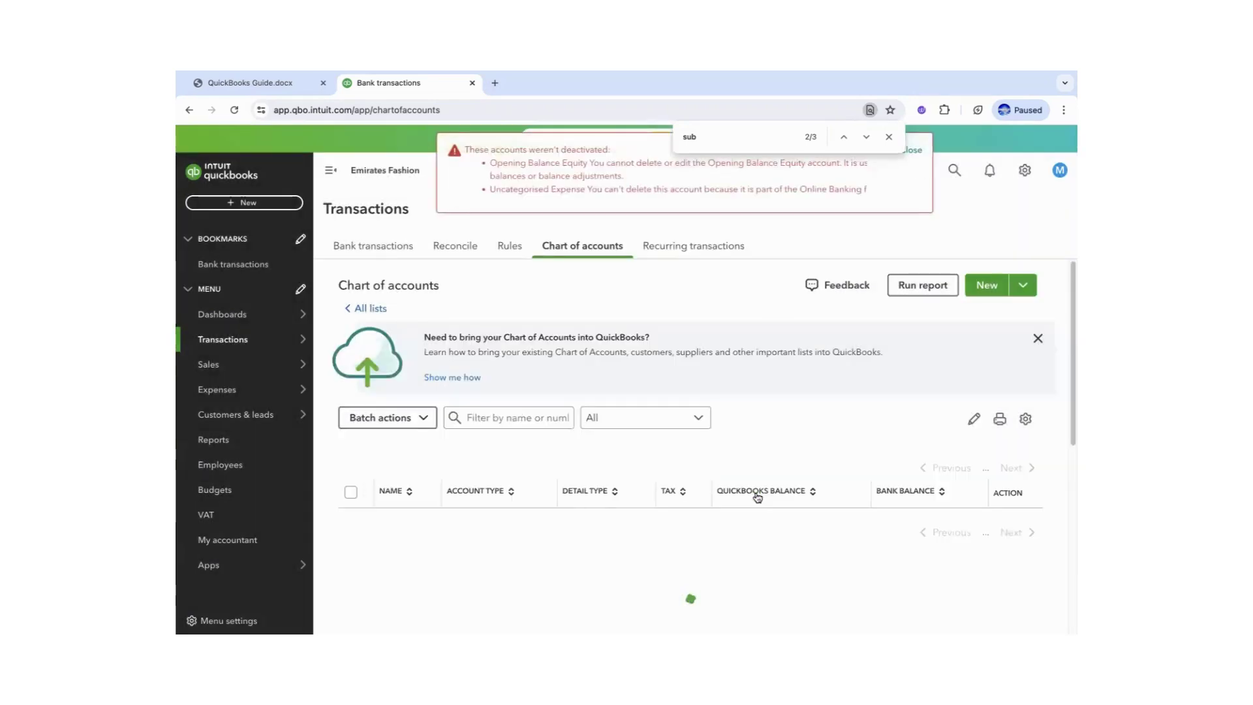
pyautogui.click(916, 152)
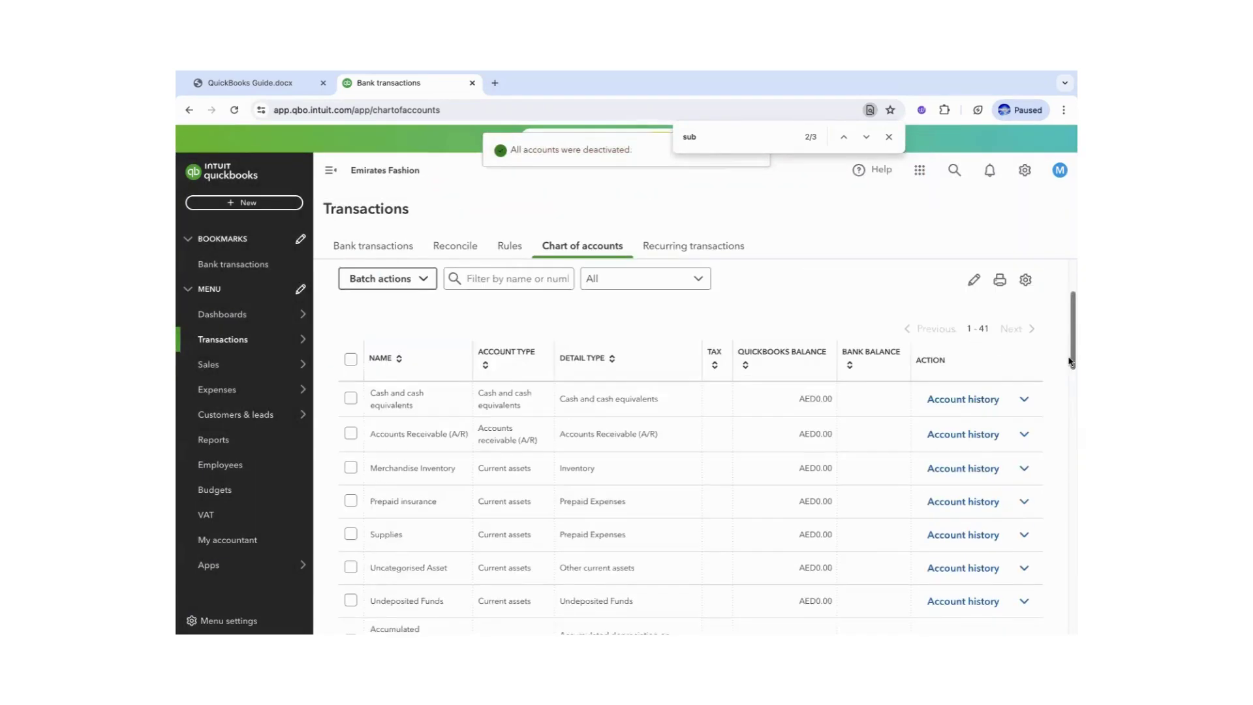
# Reload the chart of accounts page and look over the beginning of the refreshed account list.
pyautogui.click(415, 111)
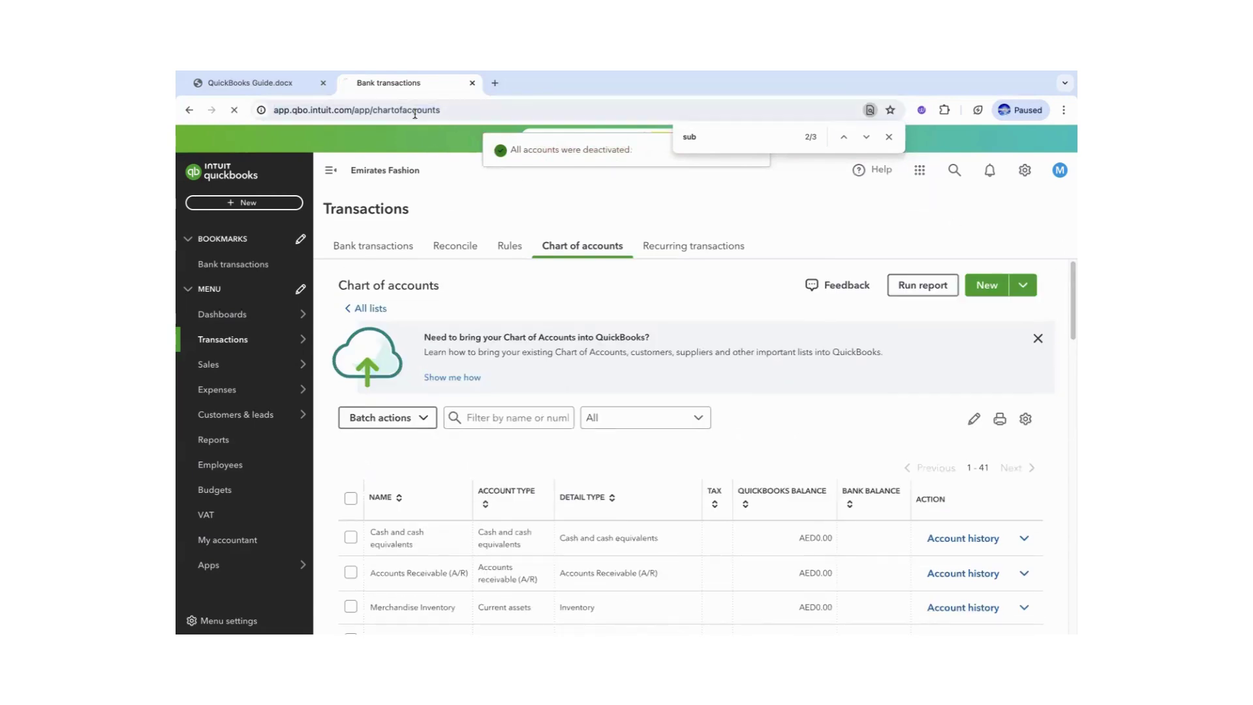
pyautogui.press('Return')
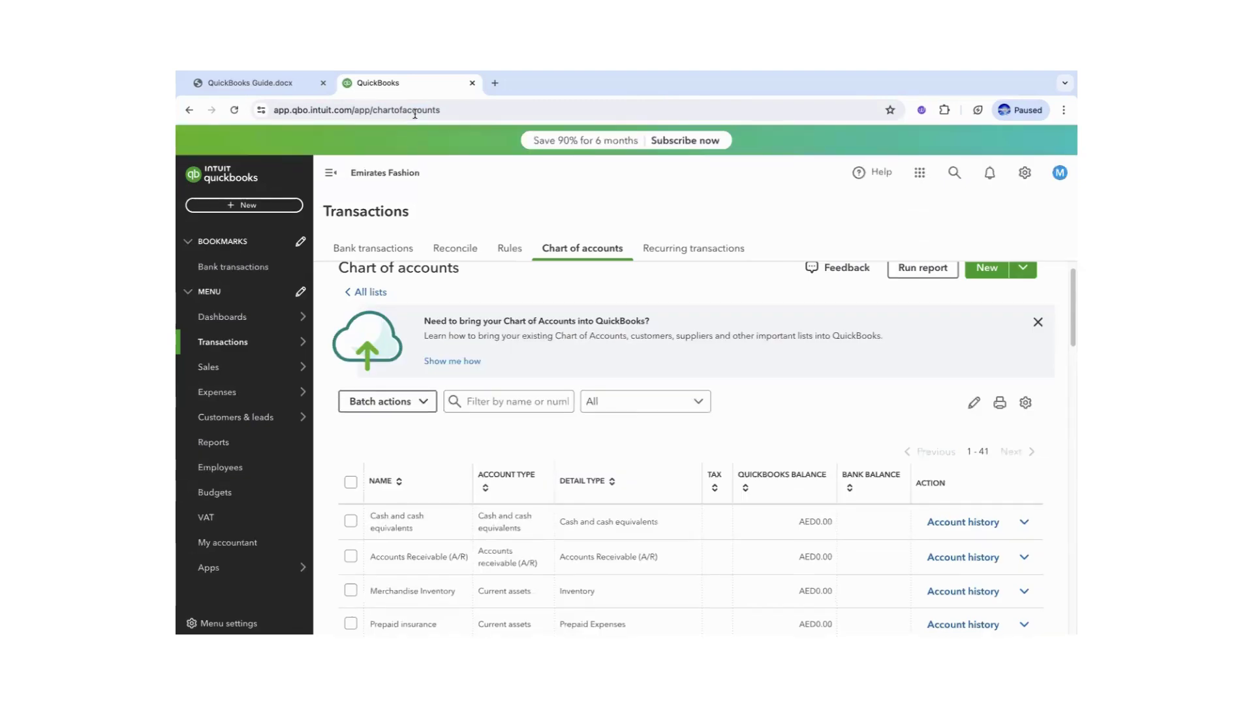
pyautogui.moveTo(1072, 291); pyautogui.dragTo(1070, 312)
pyautogui.scroll(2, 1070, 307)
pyautogui.moveTo(1069, 342); pyautogui.dragTo(1069, 272)
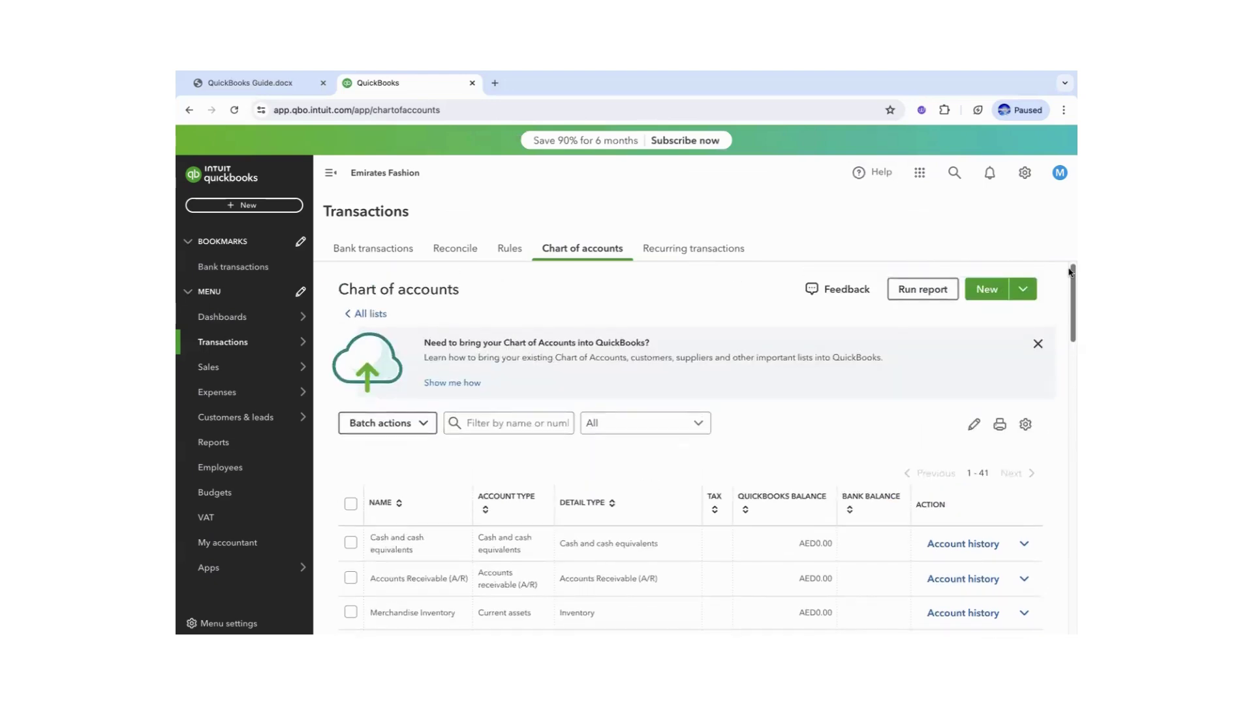